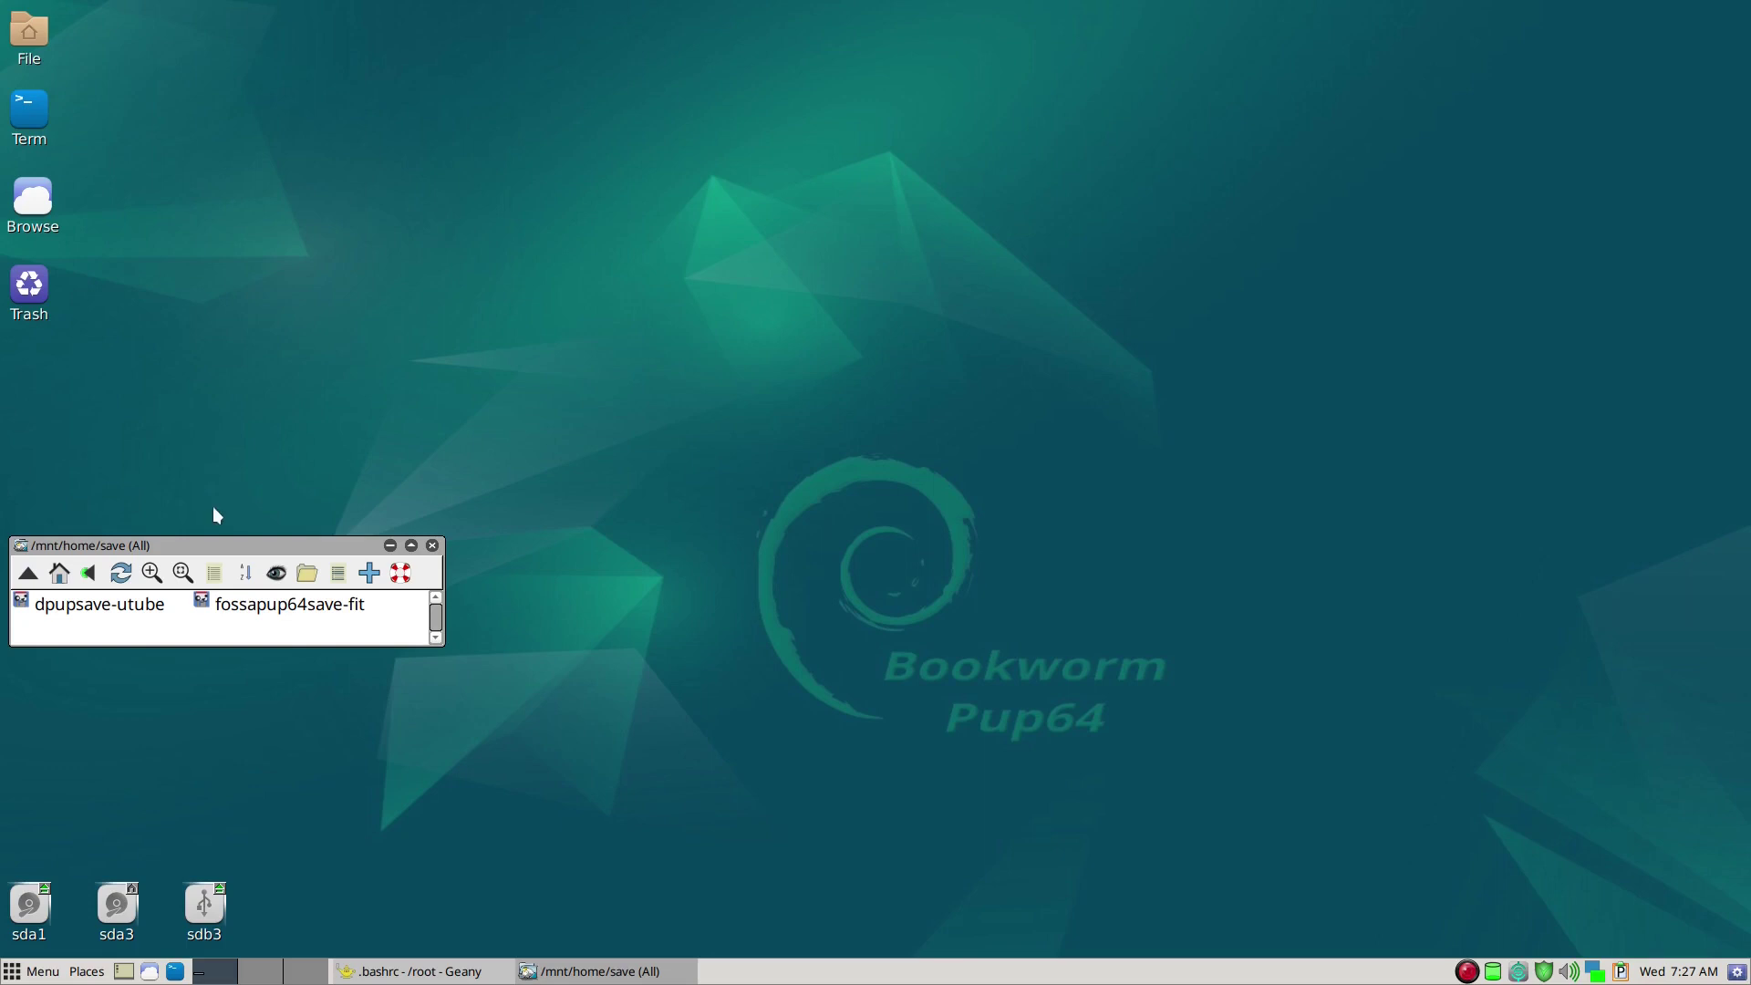
Close the open save folder window and browse from drive sda3 into save/fossapup64save-fit
{"action": "left_click_drag", "start_coordinate": [228, 554], "coordinate": [220, 520]}
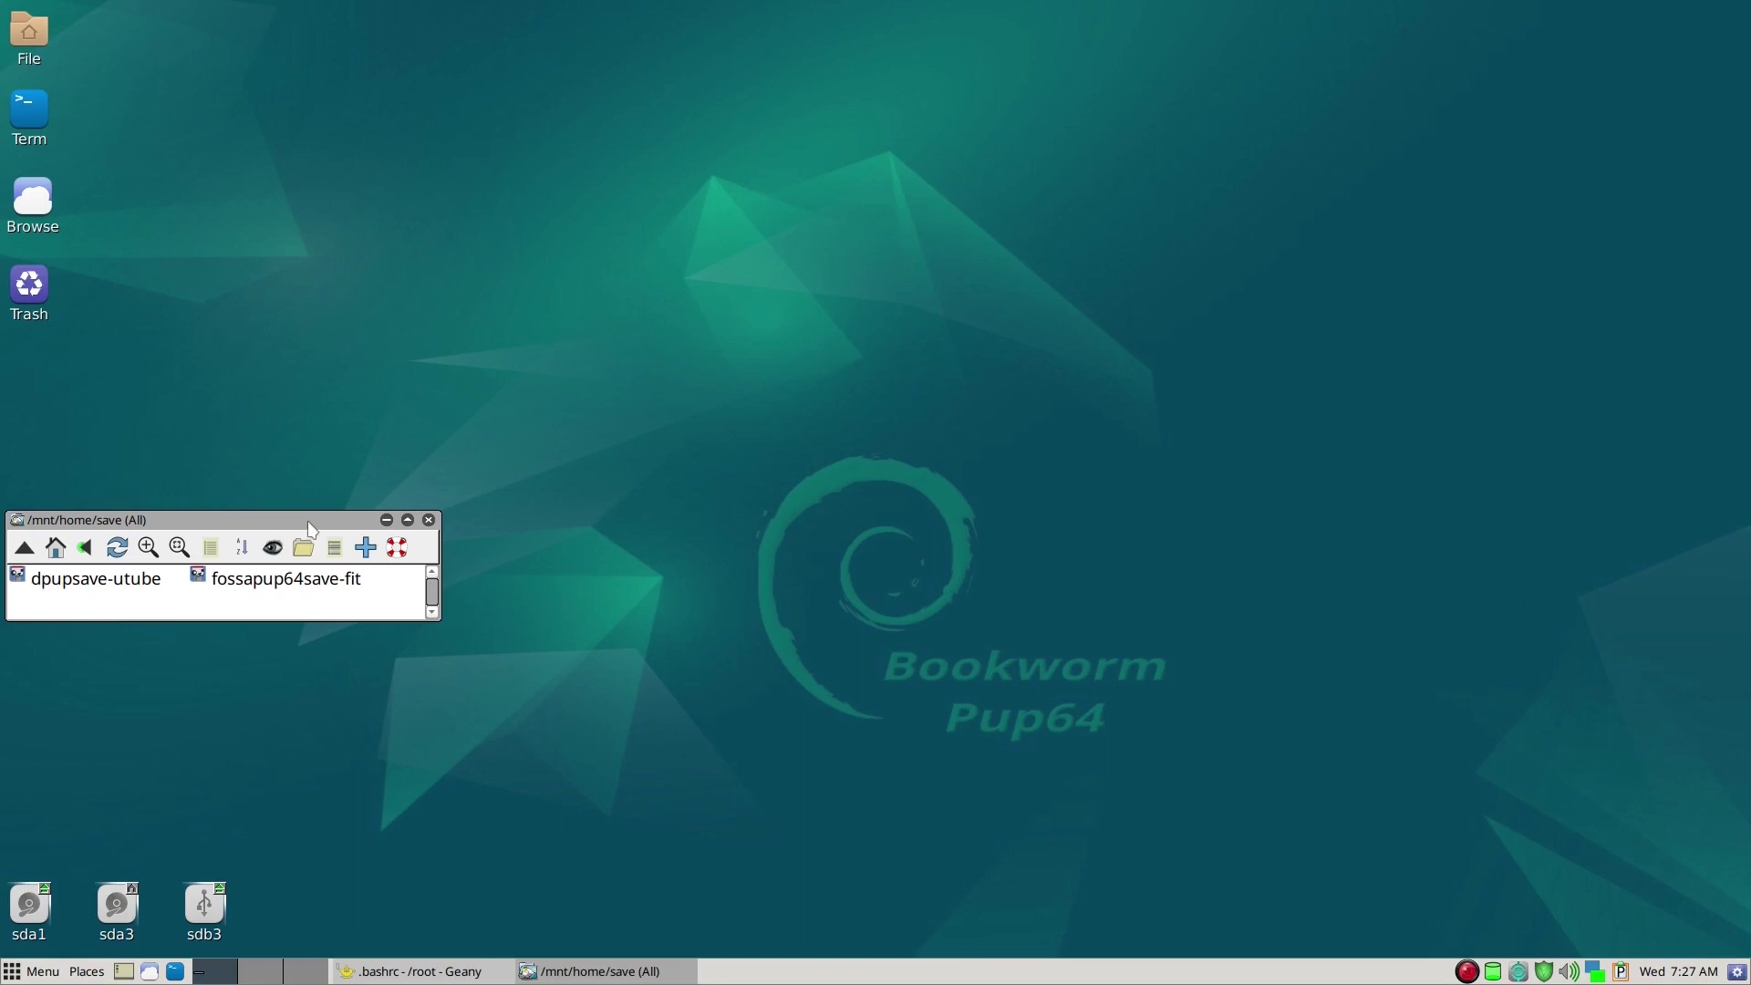
{"action": "left_click", "coordinate": [428, 521]}
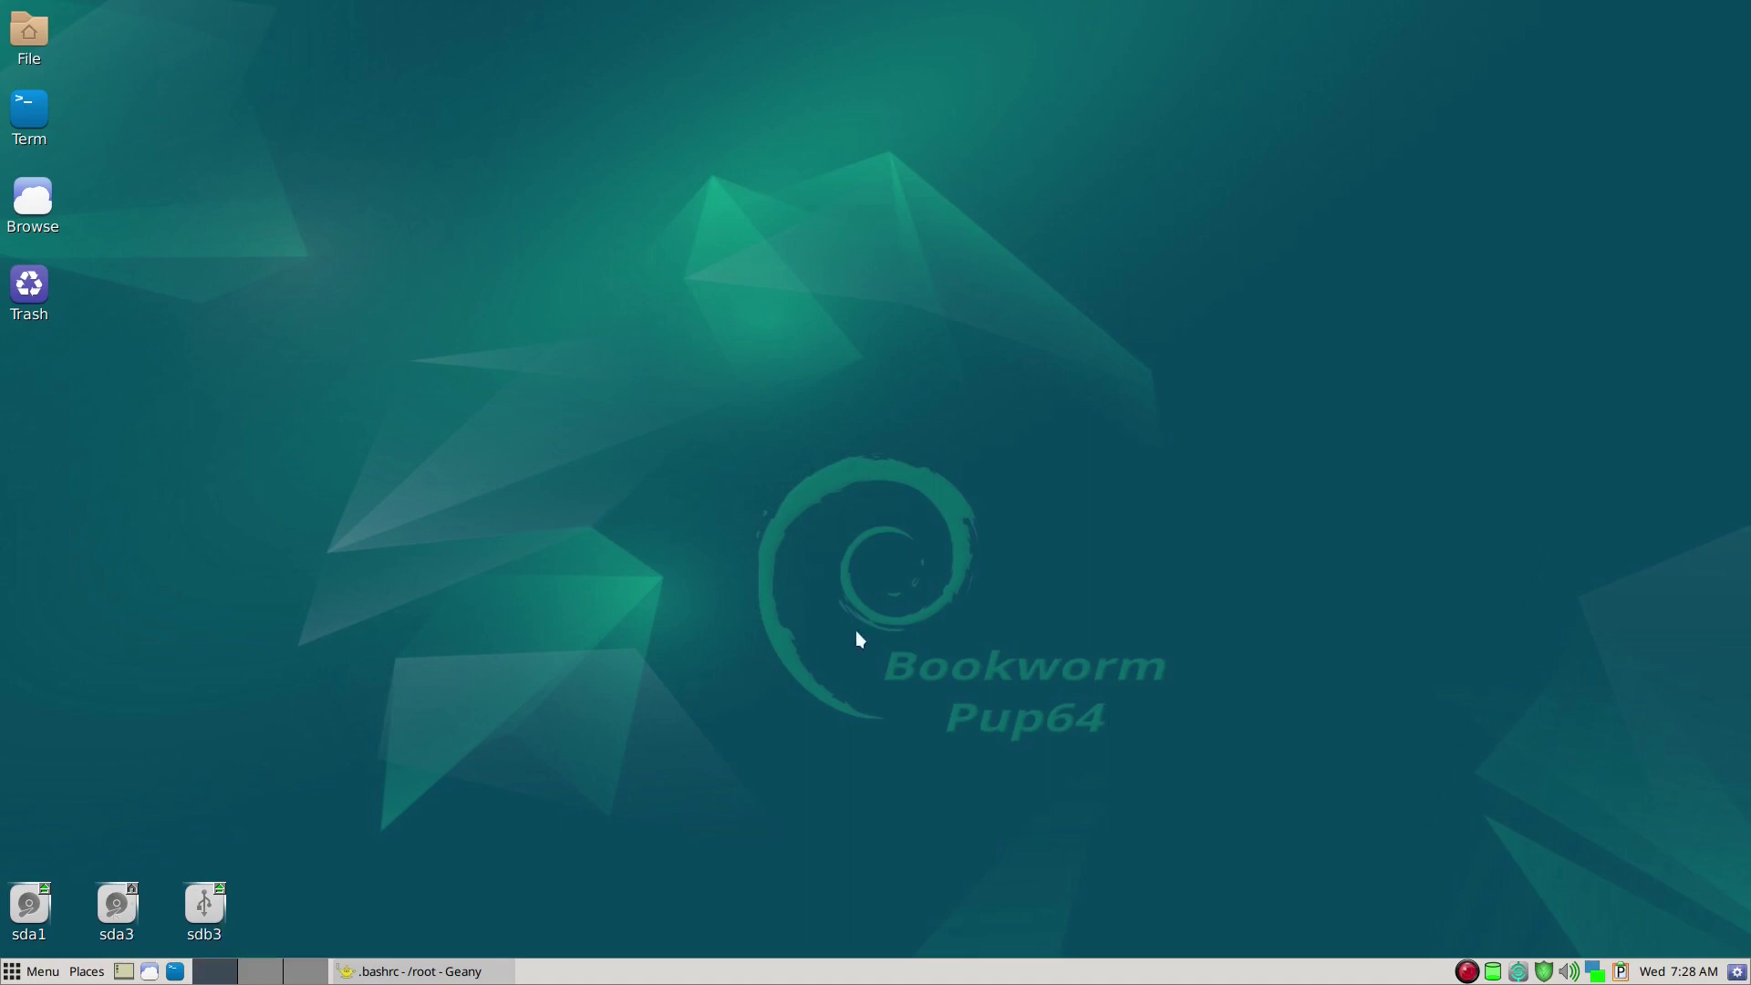
{"action": "left_click", "coordinate": [123, 923]}
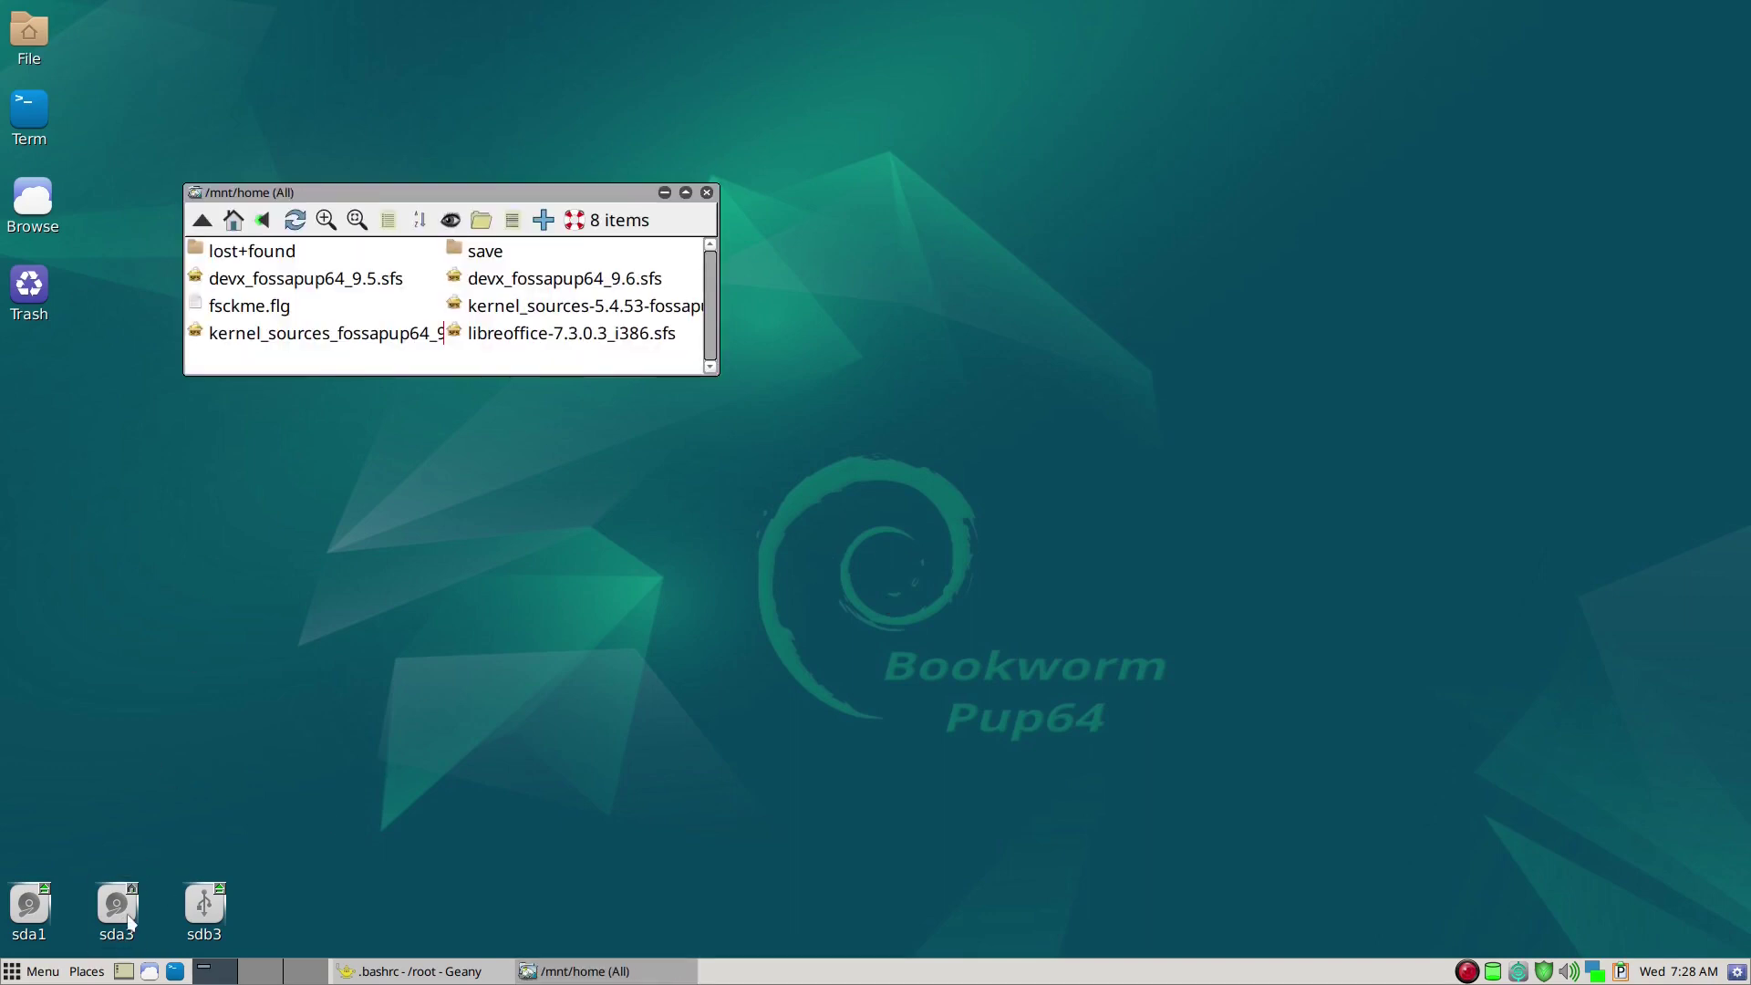
{"action": "left_click_drag", "start_coordinate": [386, 190], "coordinate": [336, 369]}
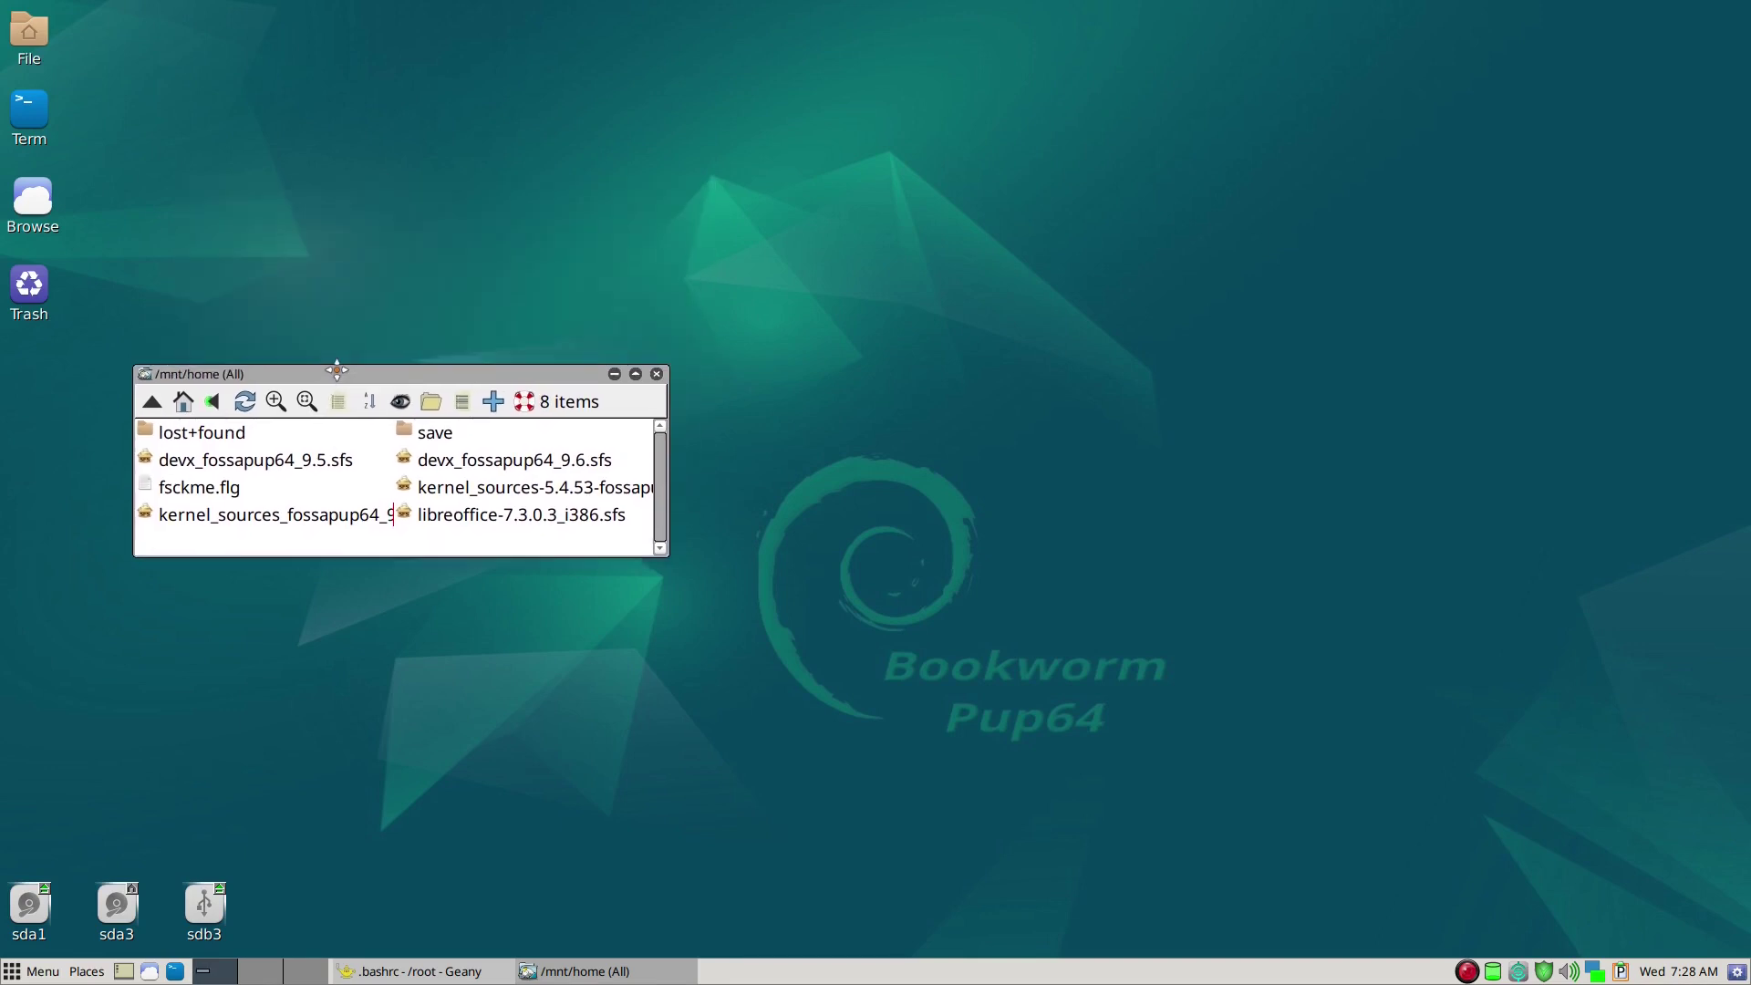
{"action": "left_click", "coordinate": [441, 441]}
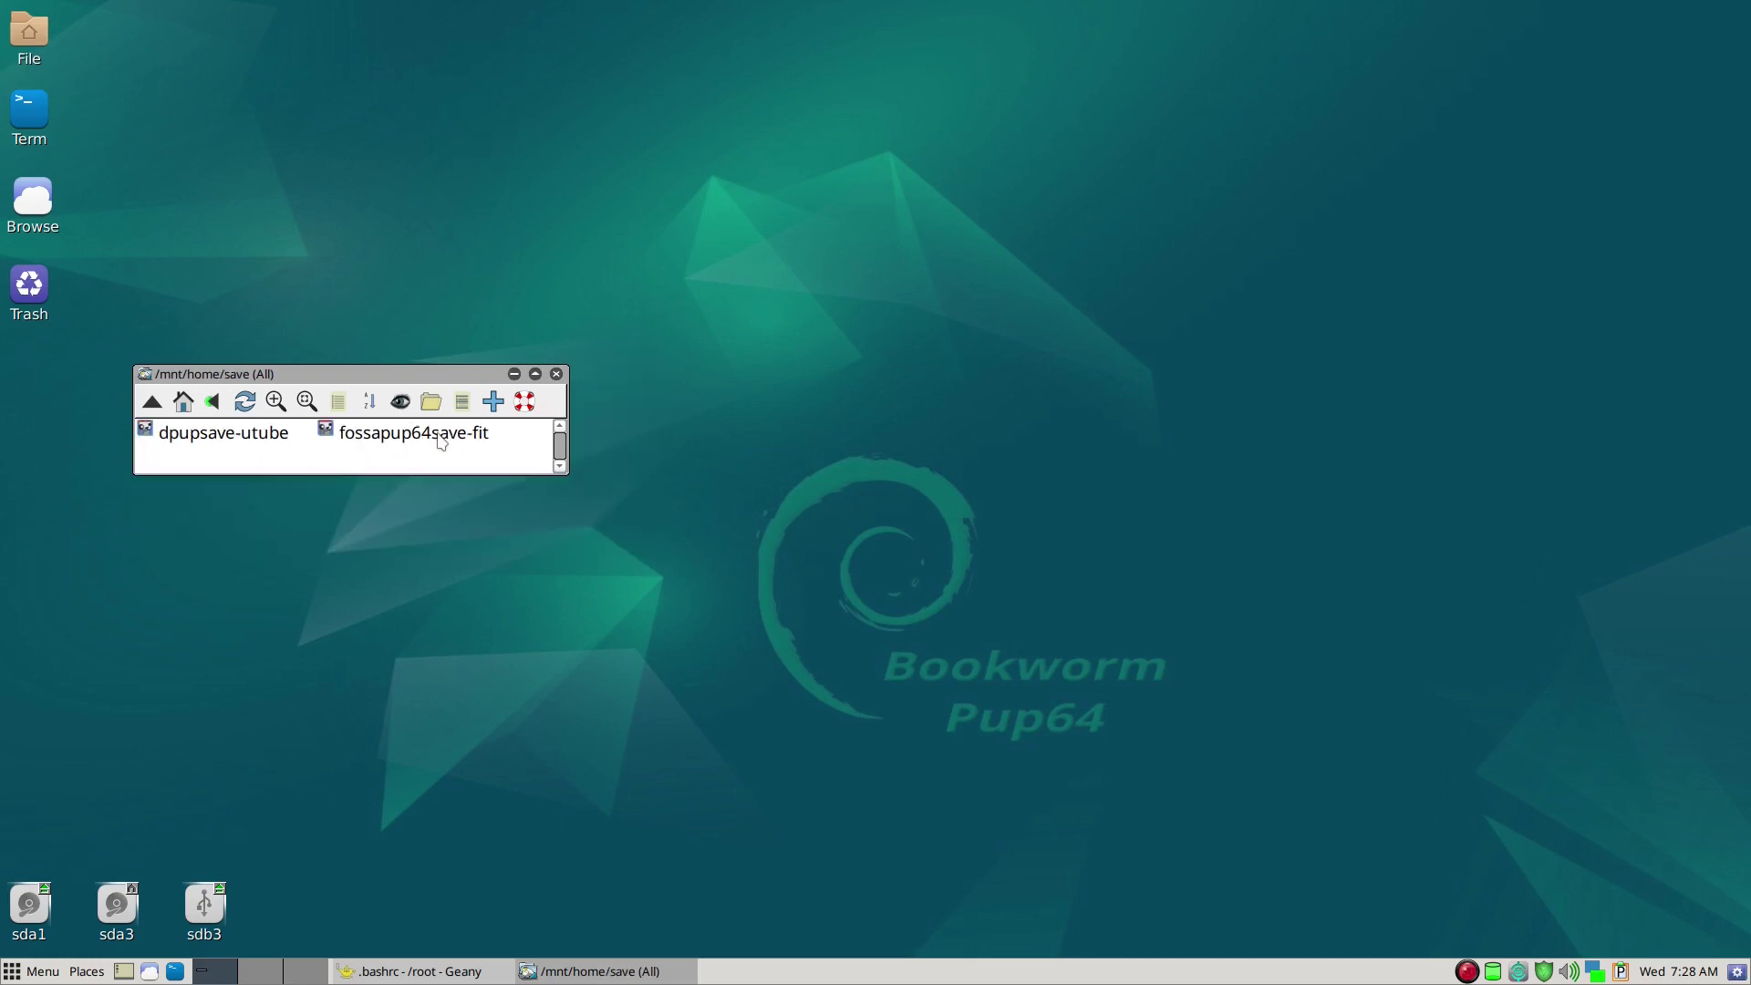
{"action": "left_click_drag", "start_coordinate": [390, 372], "coordinate": [298, 458]}
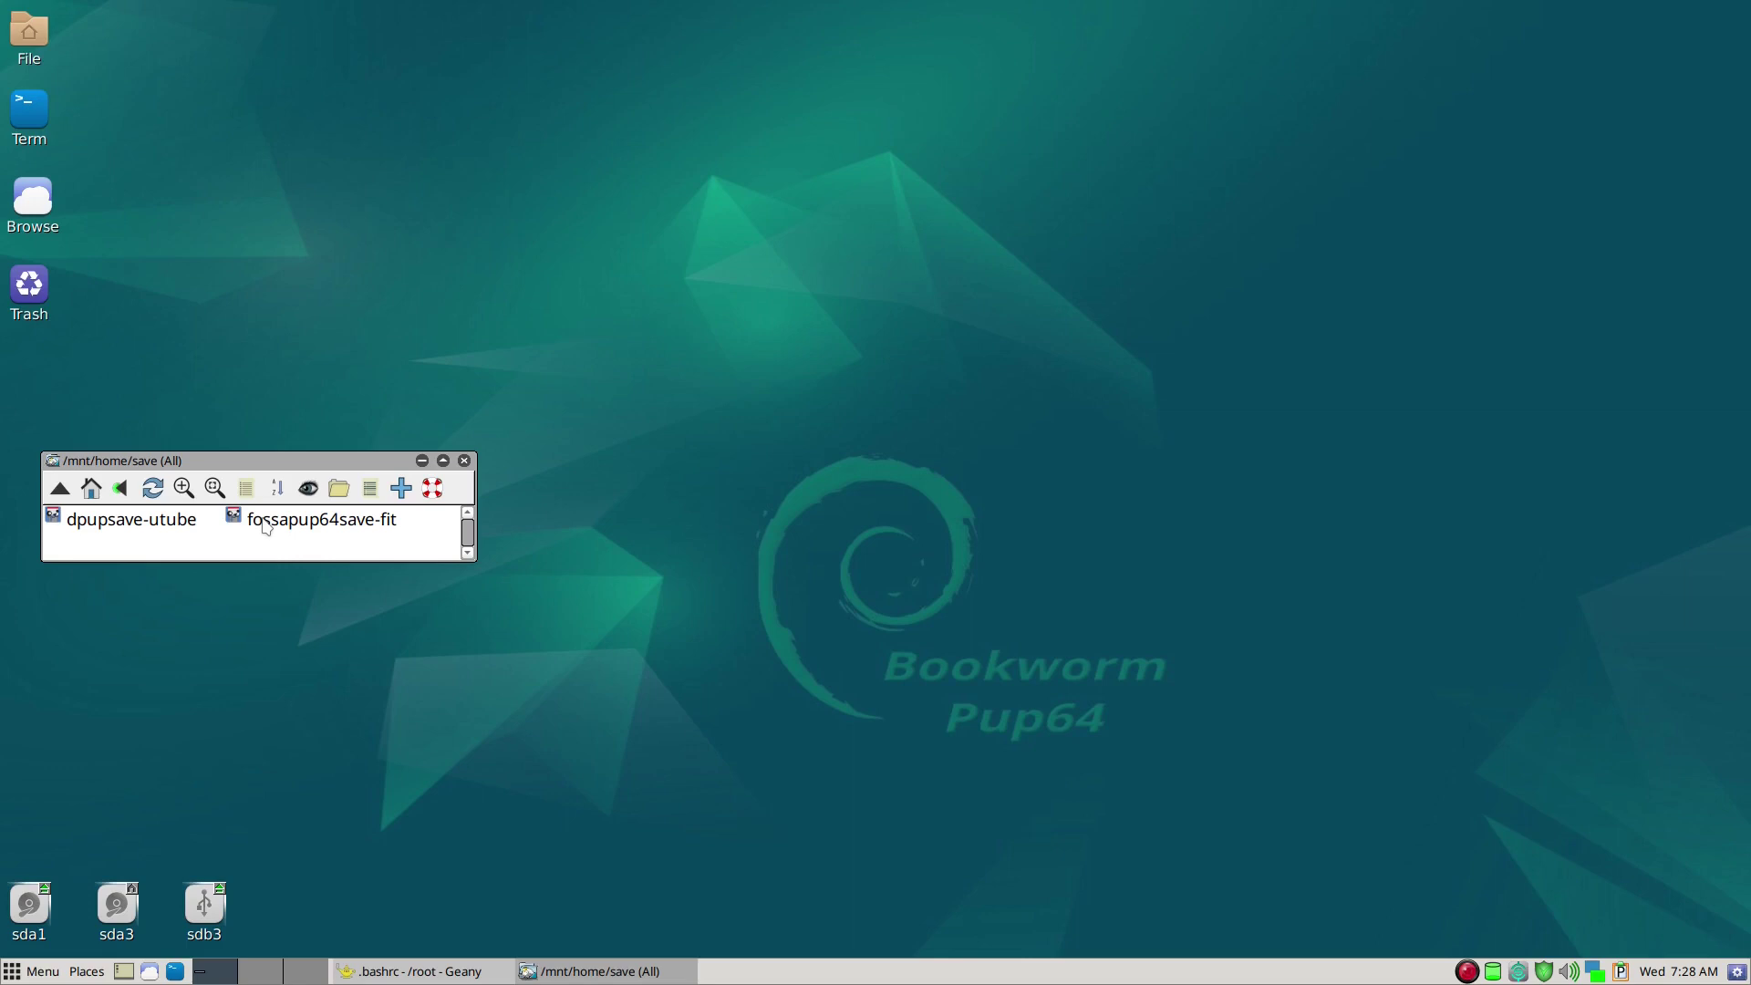
{"action": "left_click_drag", "start_coordinate": [253, 465], "coordinate": [234, 541]}
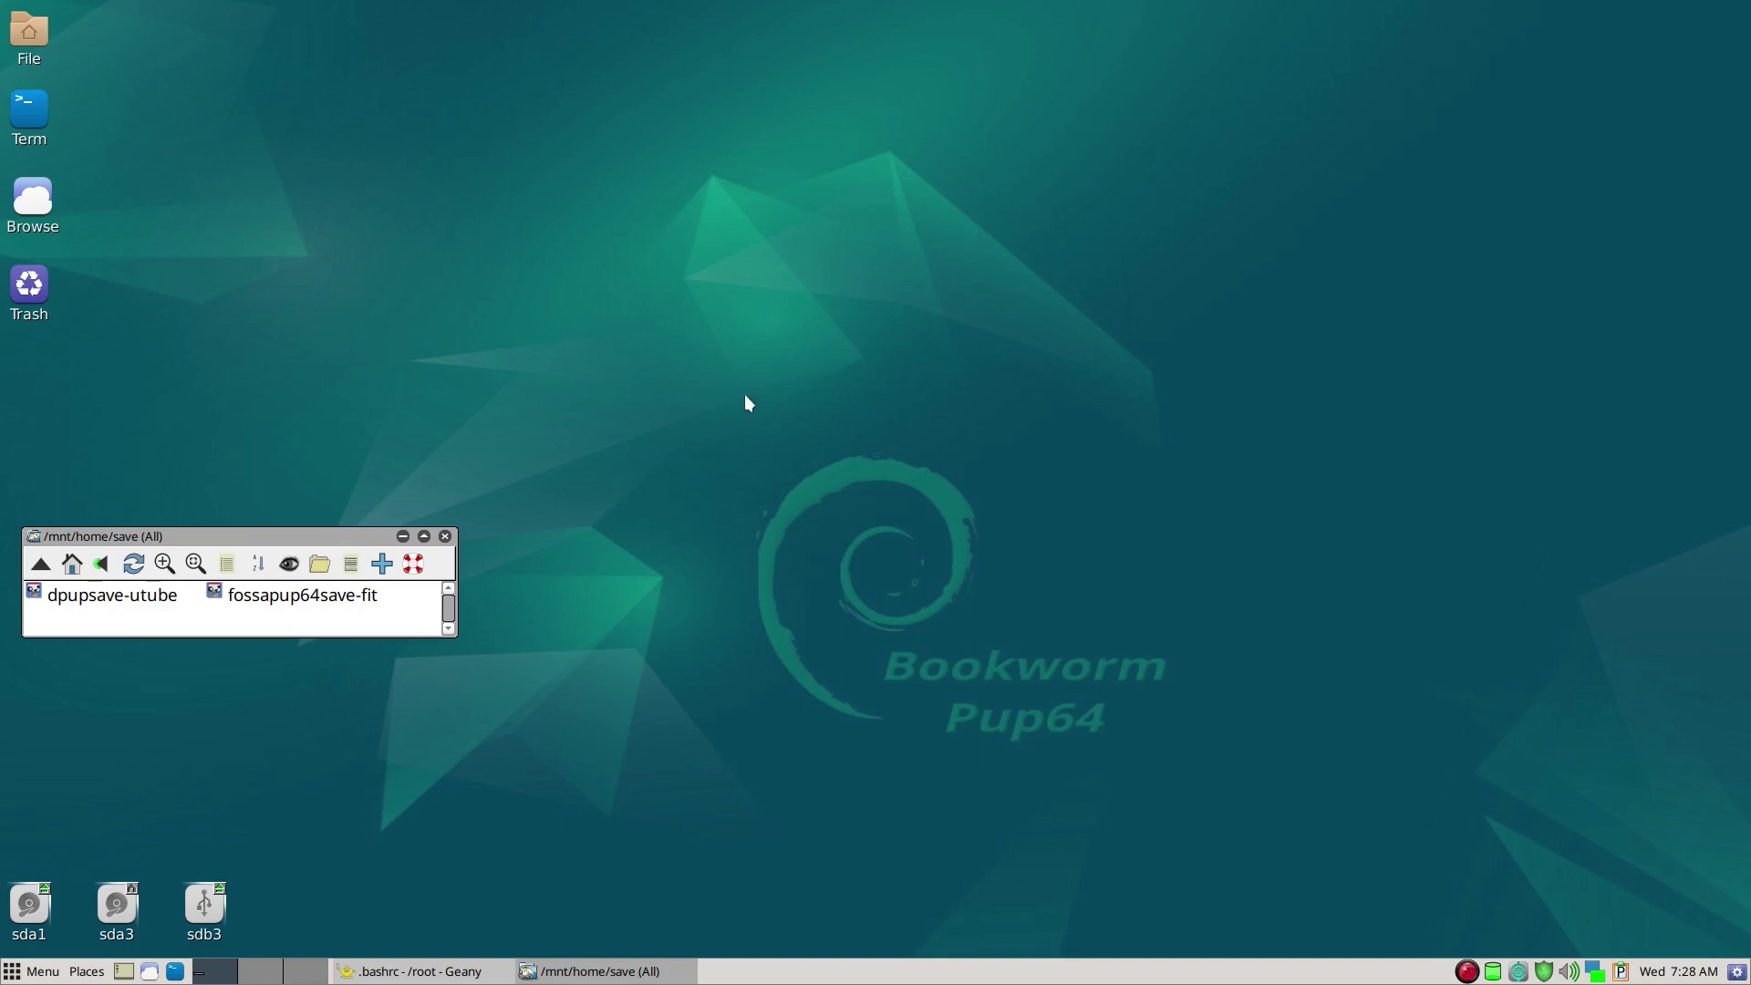
{"action": "left_click", "coordinate": [258, 604]}
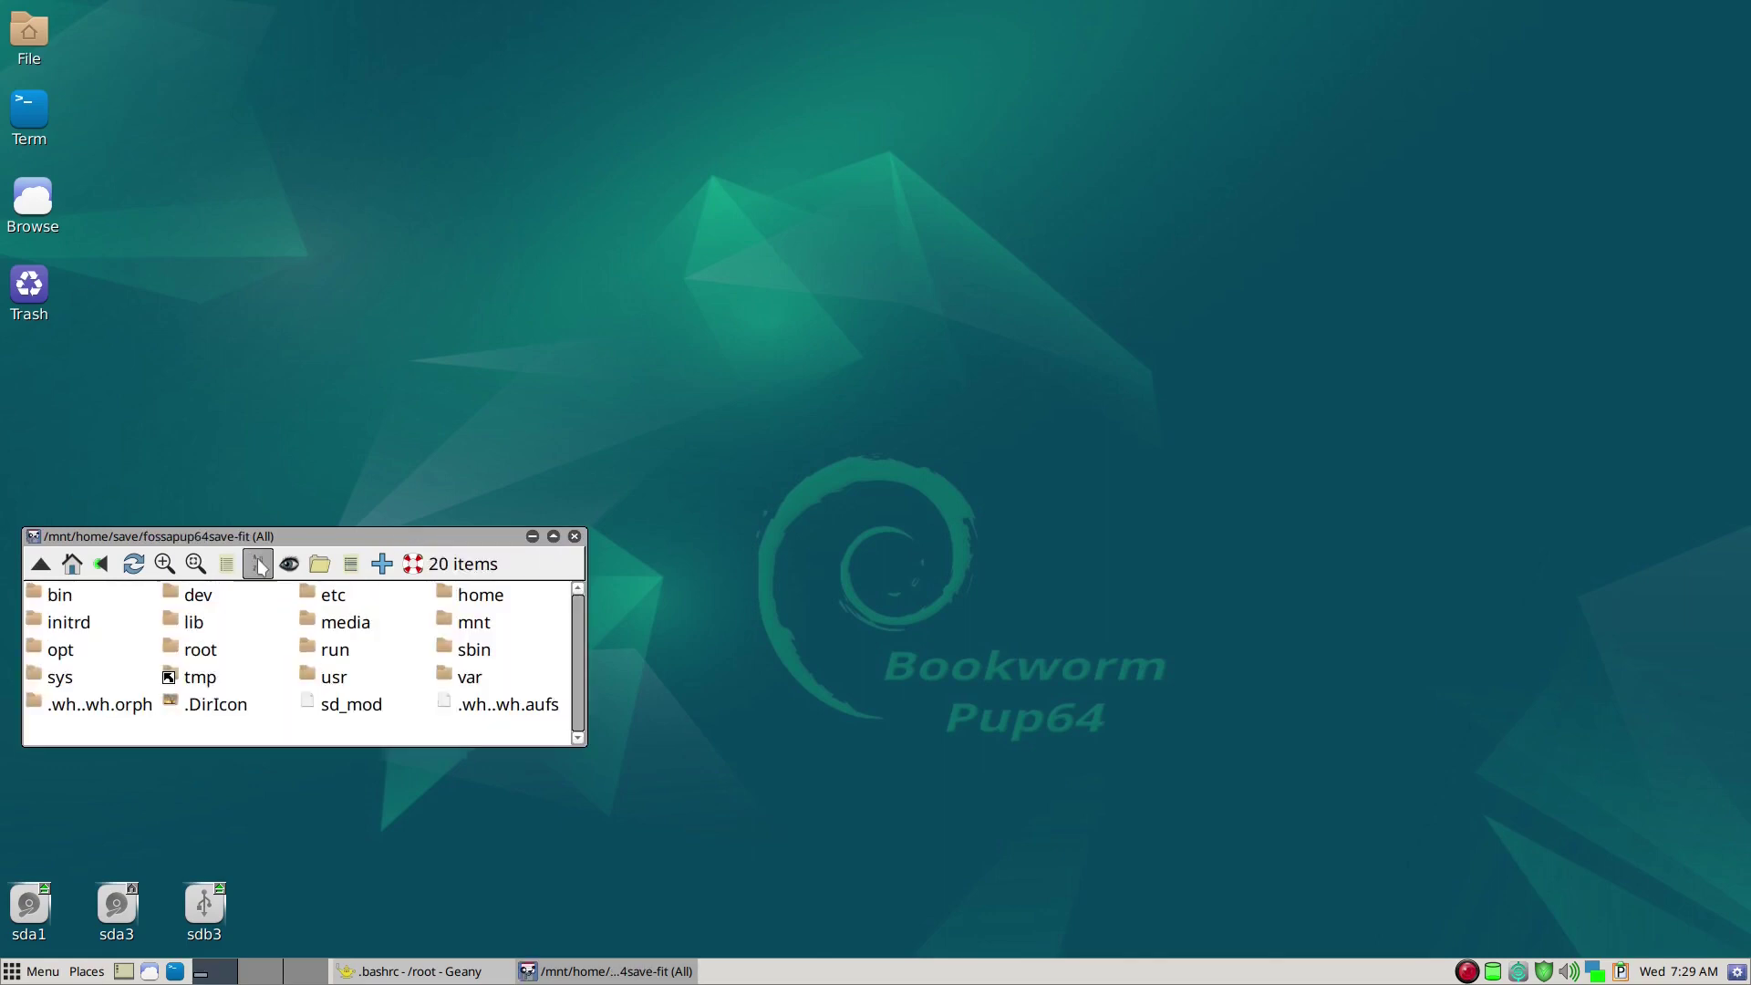
{"action": "left_click_drag", "start_coordinate": [262, 538], "coordinate": [253, 390]}
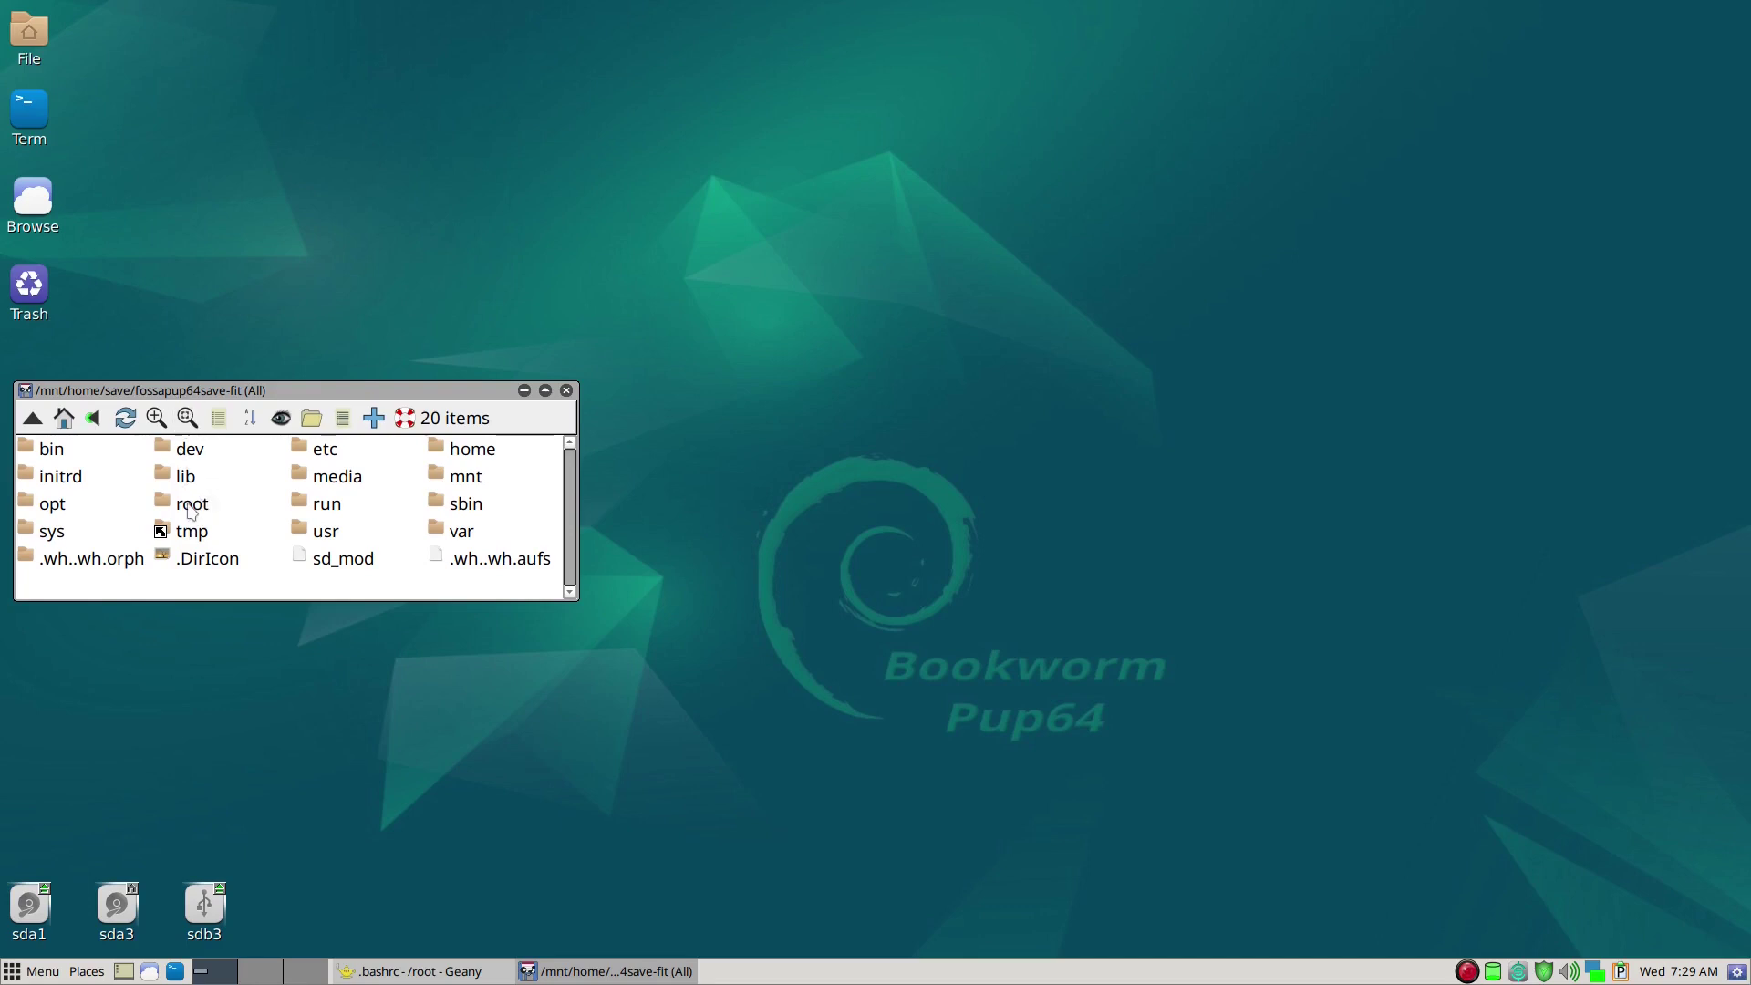
Open the home folder in a second file window, keeping hidden files shown and placing it clear of the first window
{"action": "left_click", "coordinate": [31, 42]}
{"action": "left_click_drag", "start_coordinate": [450, 208], "coordinate": [1134, 4]}
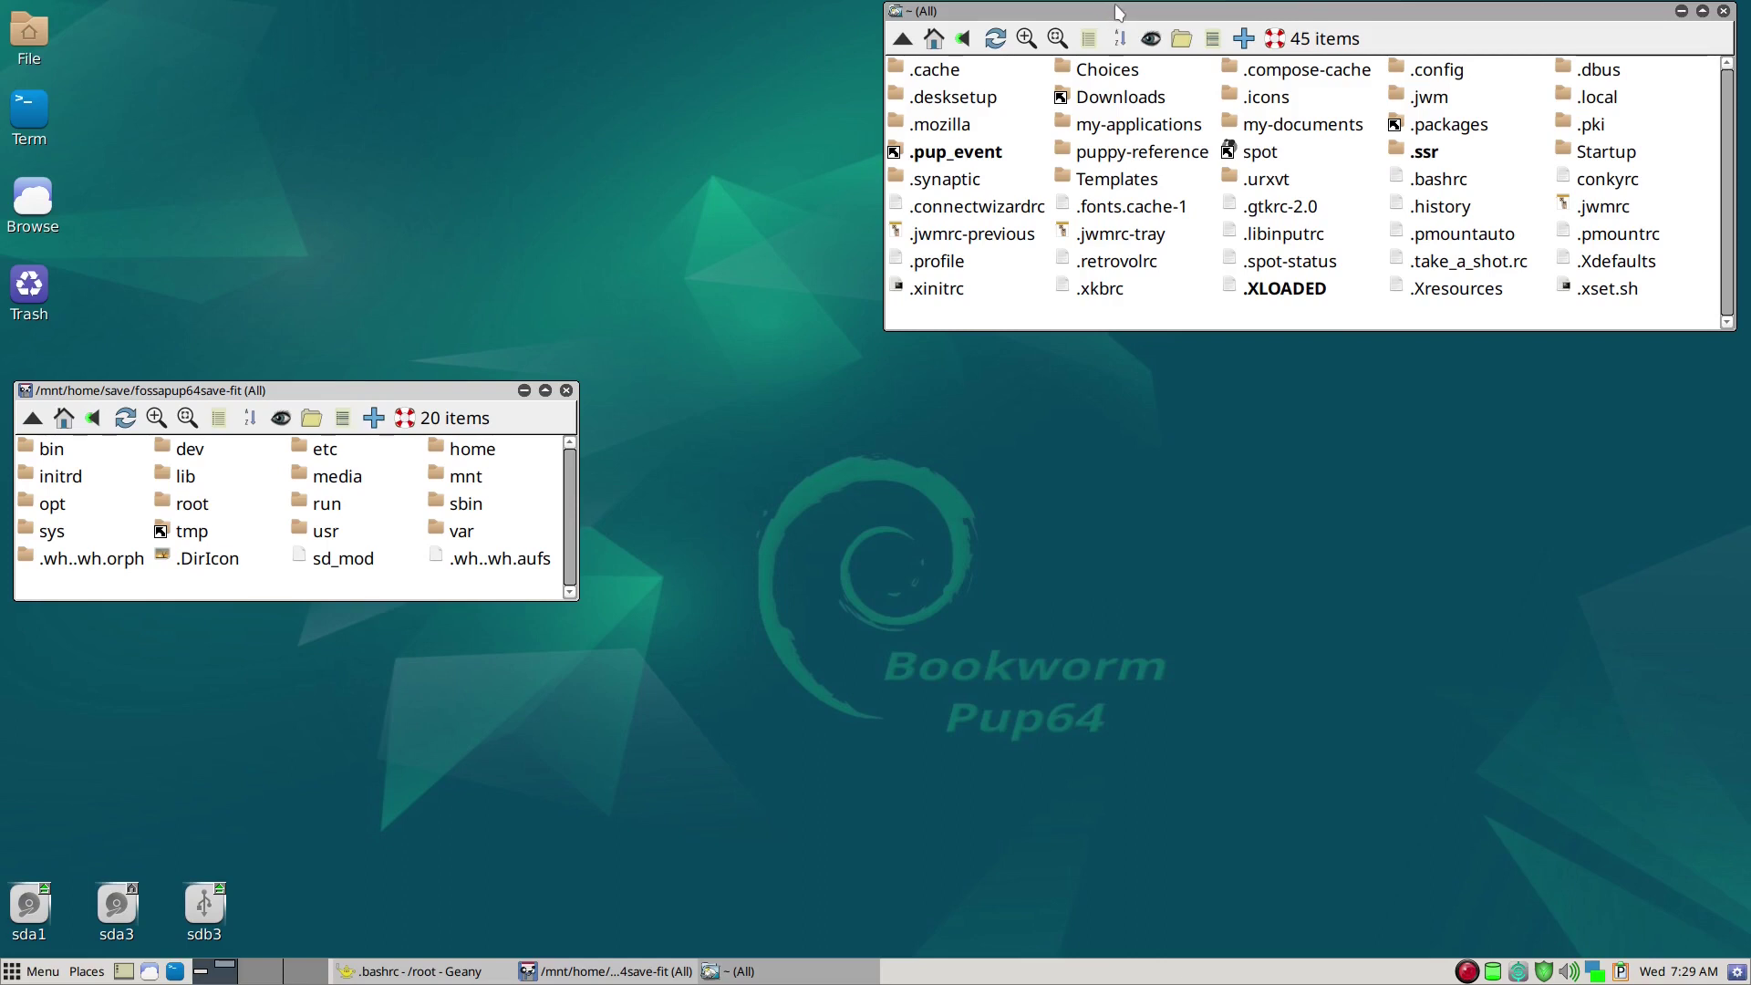
{"action": "key", "text": "ctrl+h"}
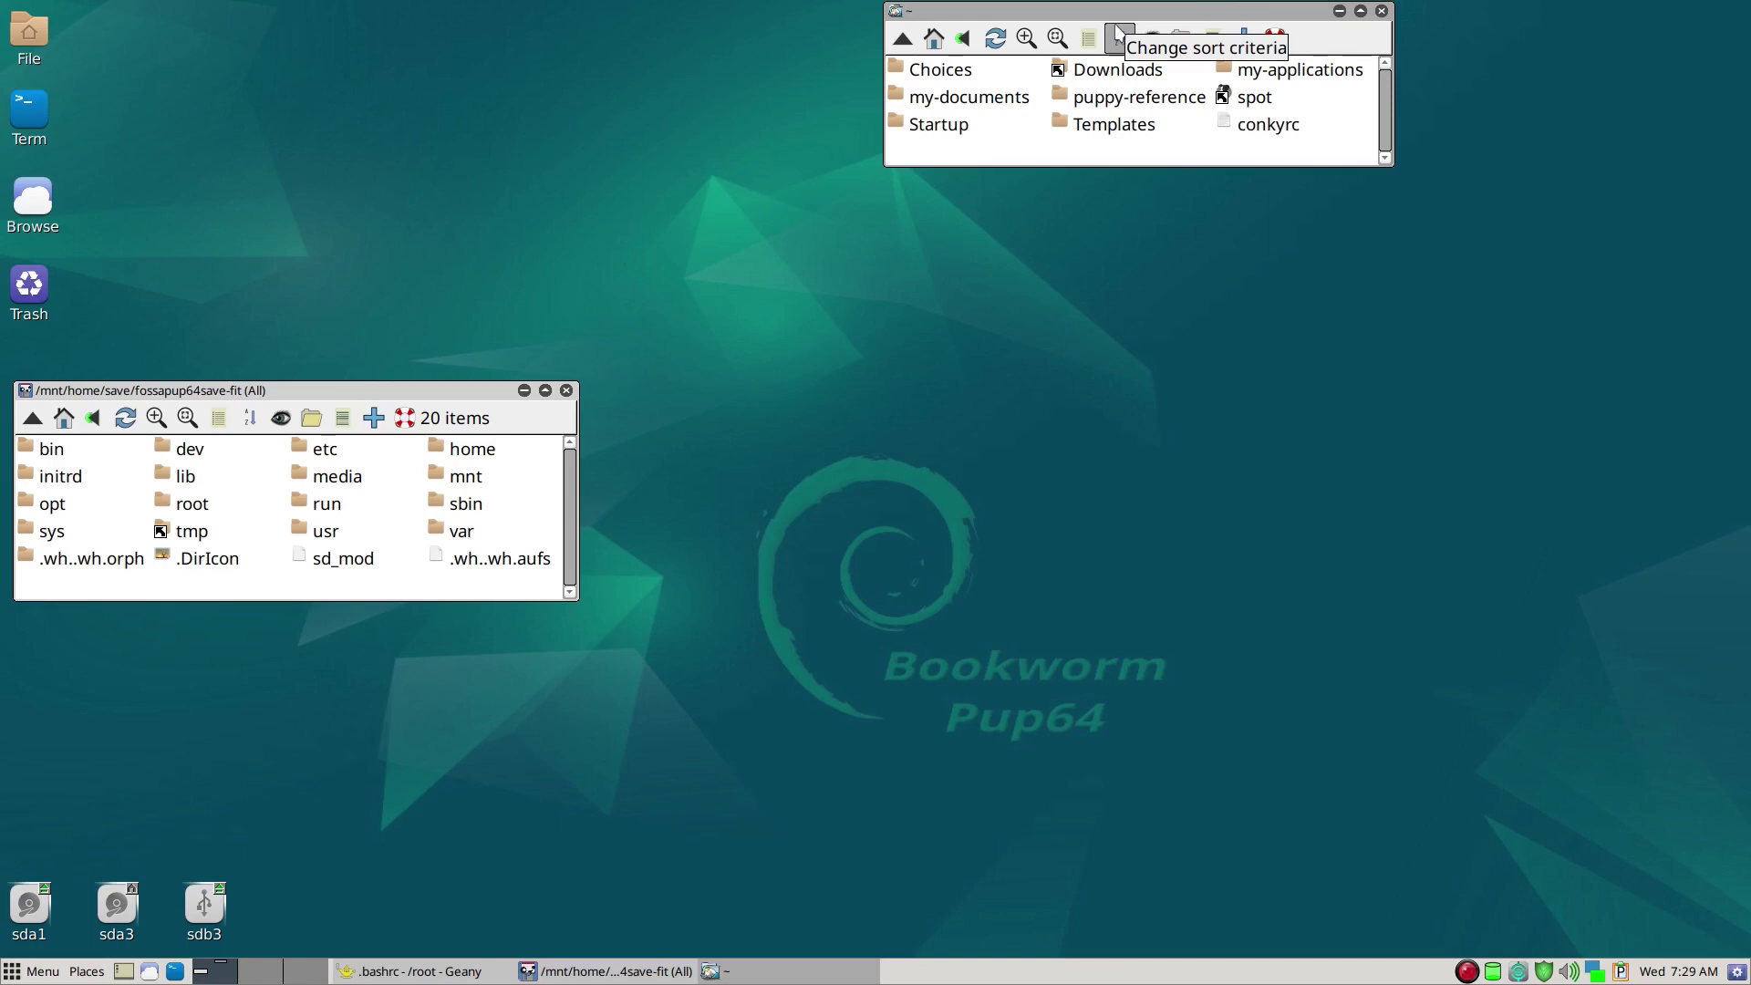
{"action": "key", "text": "ctrl+h"}
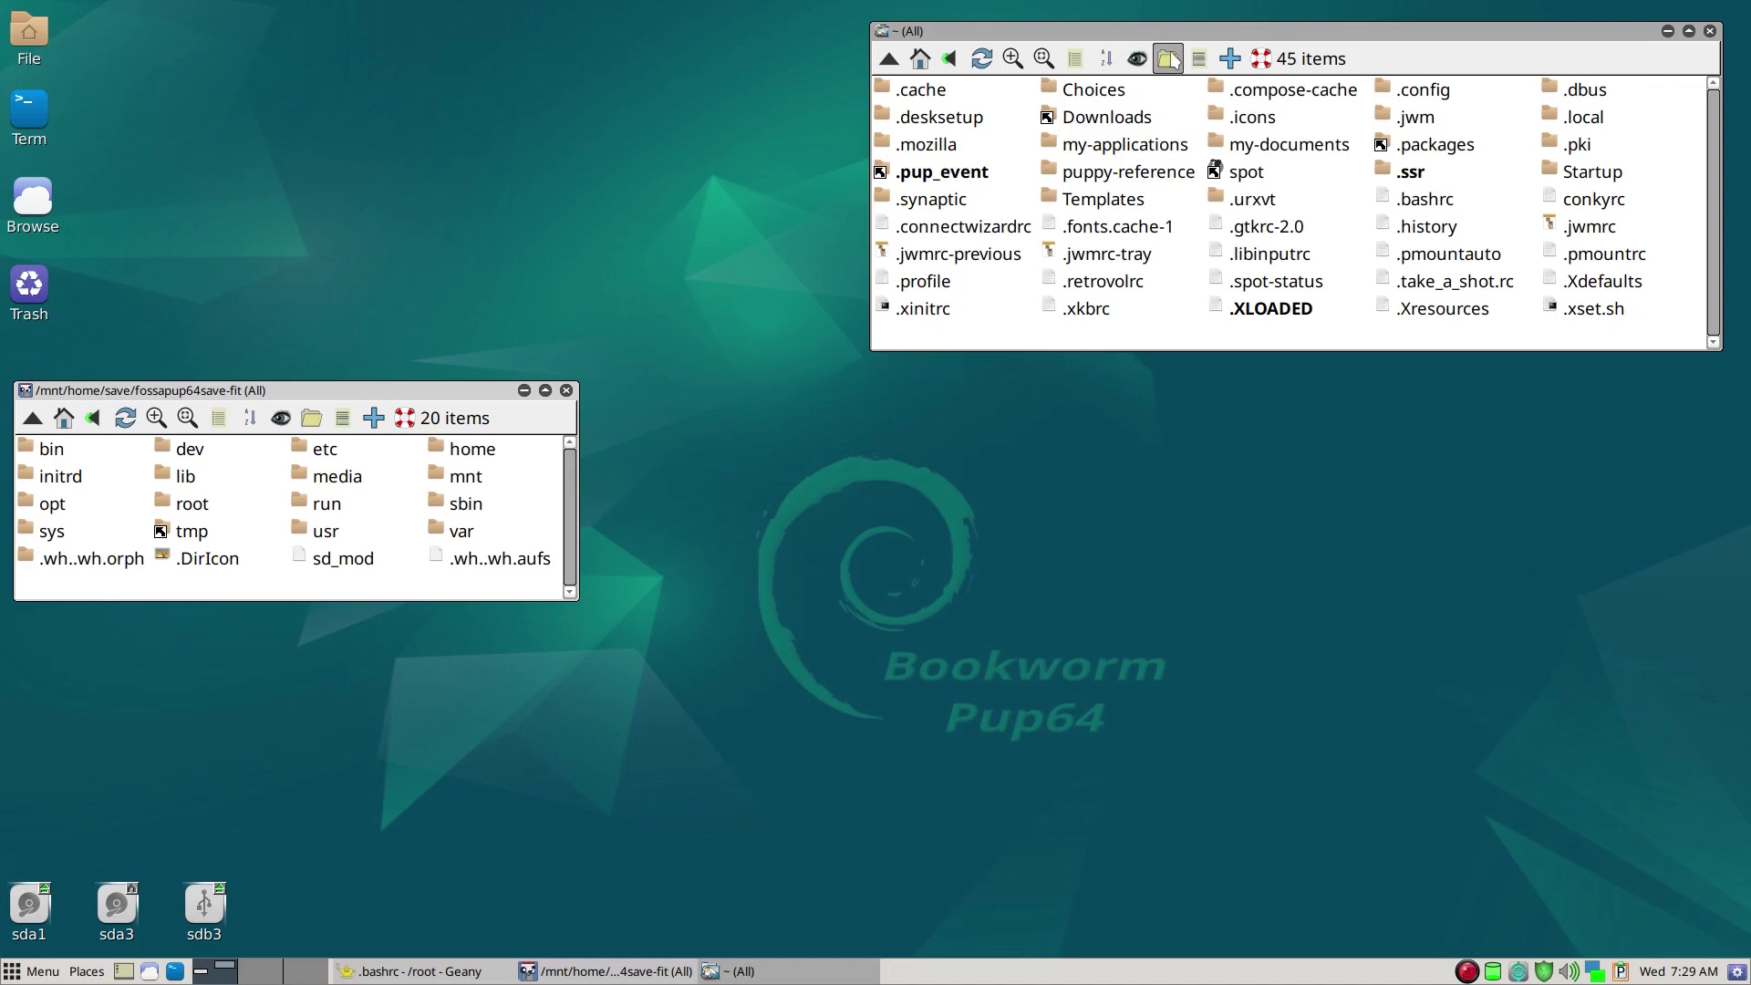
{"action": "left_click_drag", "start_coordinate": [1156, 27], "coordinate": [1163, 10]}
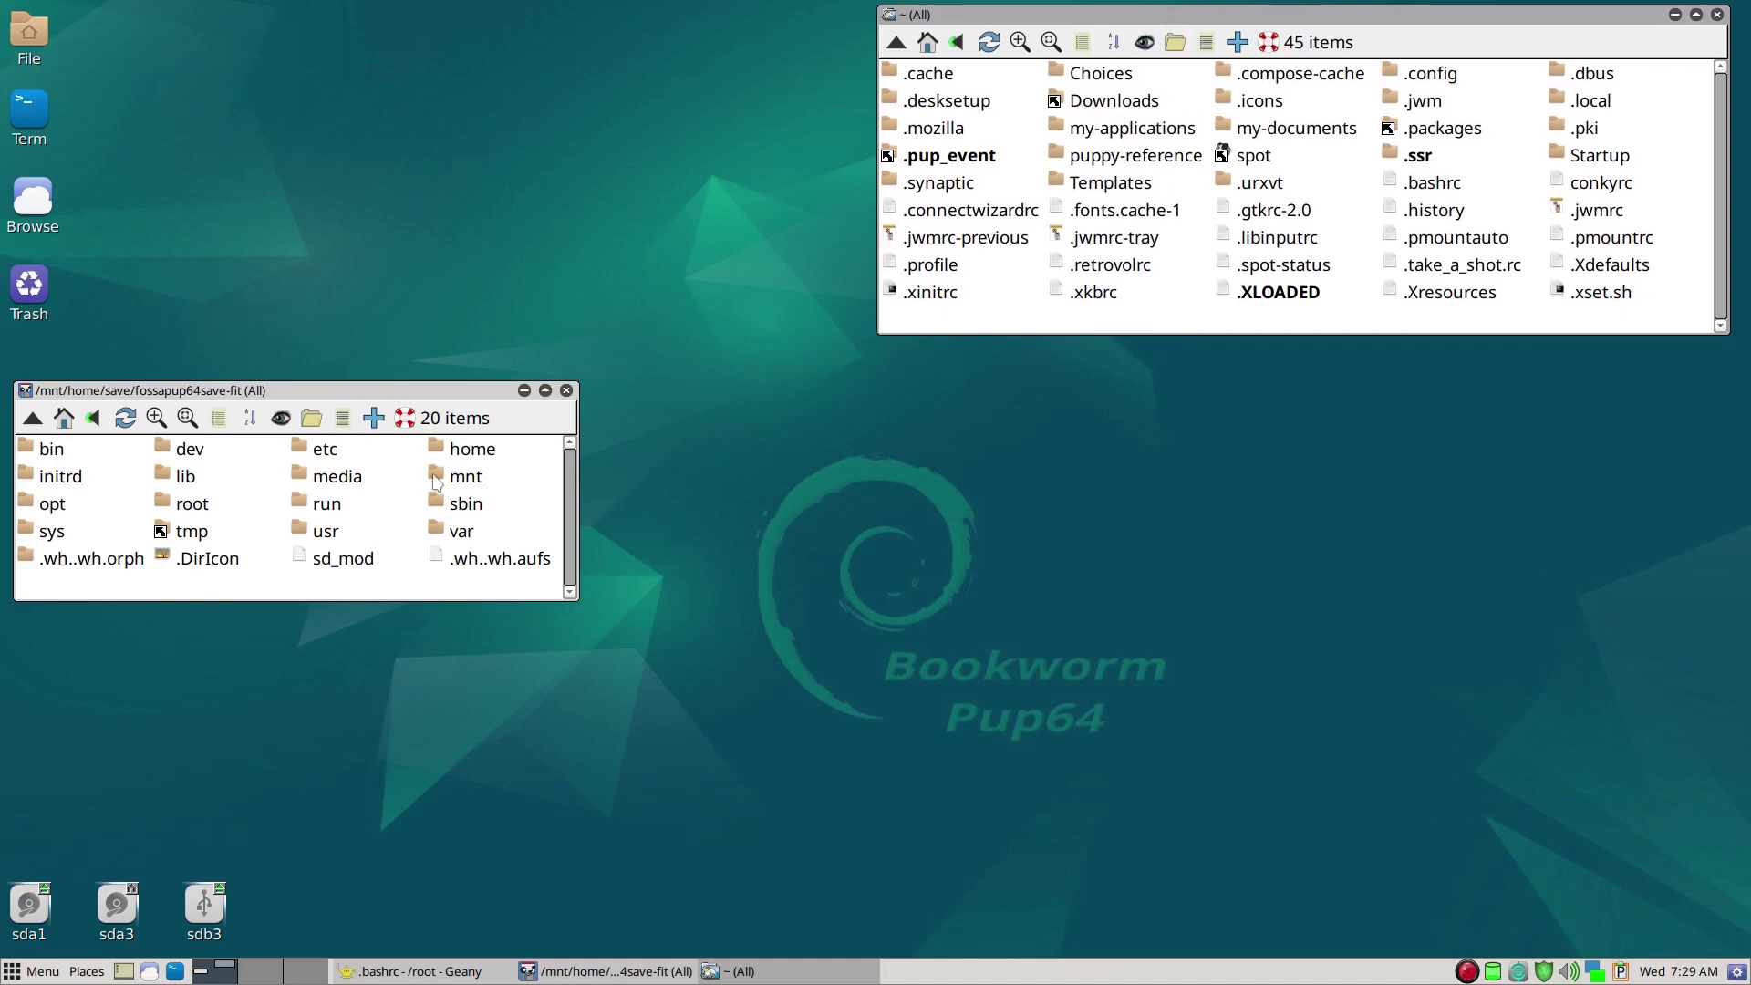
Copy .bash_aliases from the root folder of fossapup64save-fit into the current home folder
{"action": "left_click", "coordinate": [194, 506]}
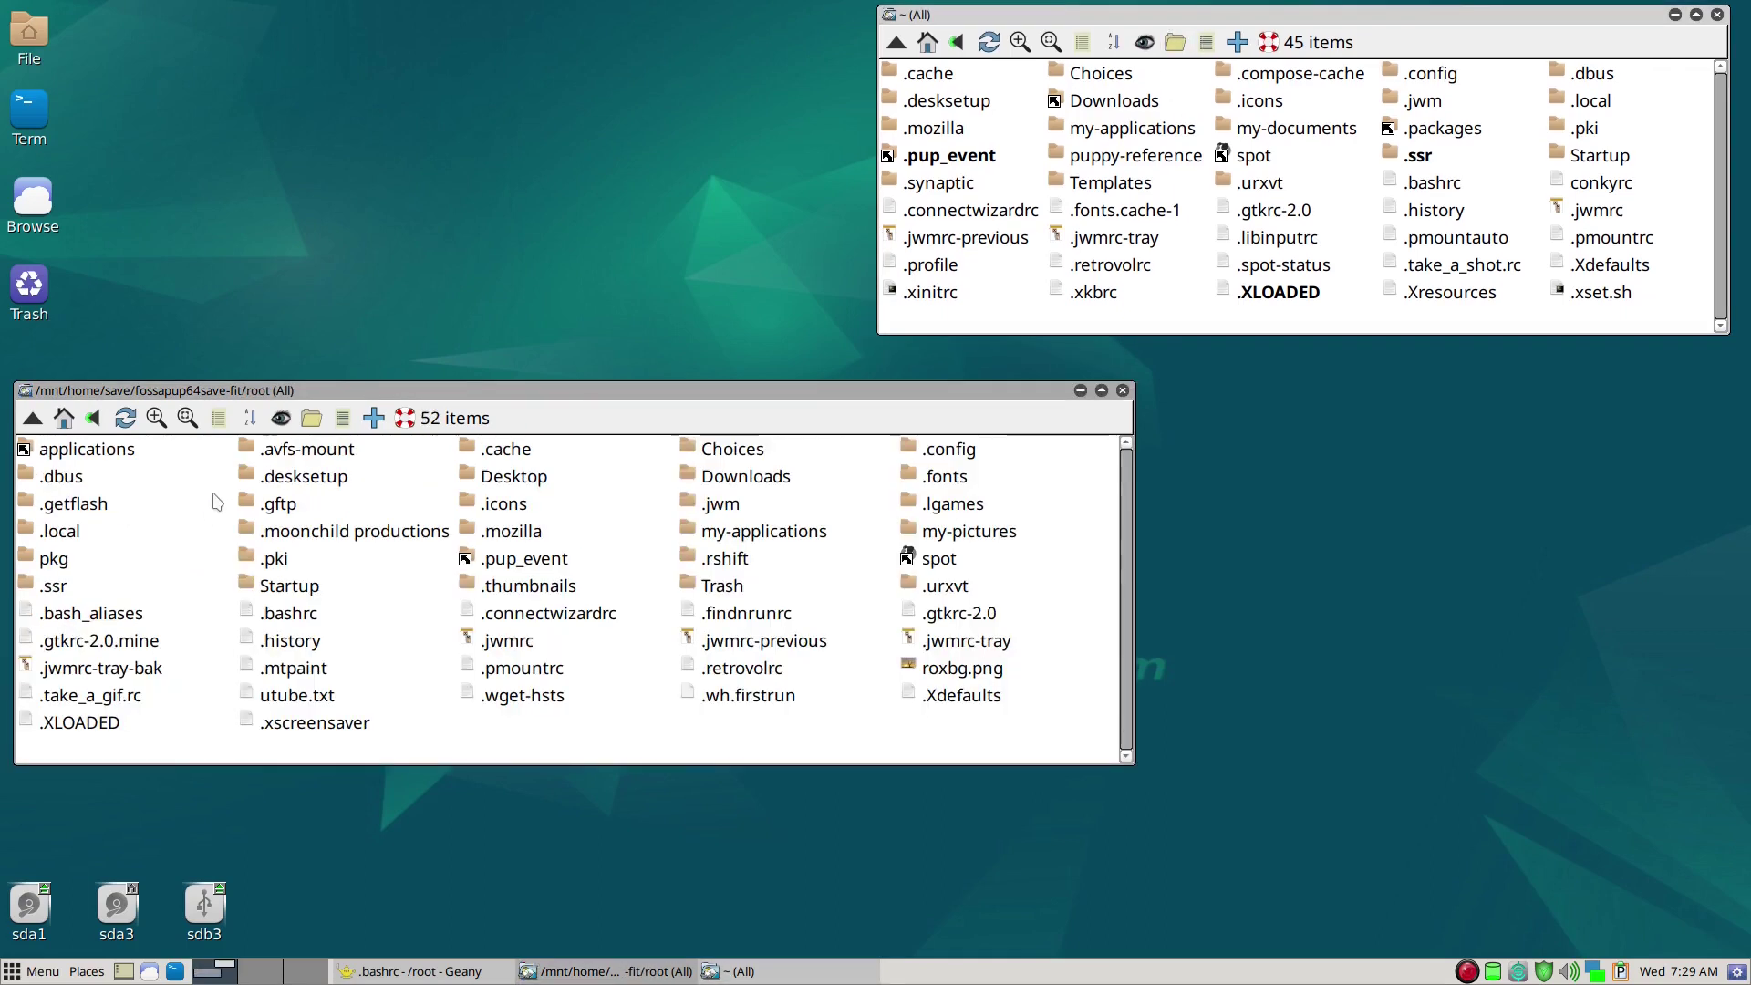
{"action": "left_click_drag", "start_coordinate": [280, 390], "coordinate": [267, 468]}
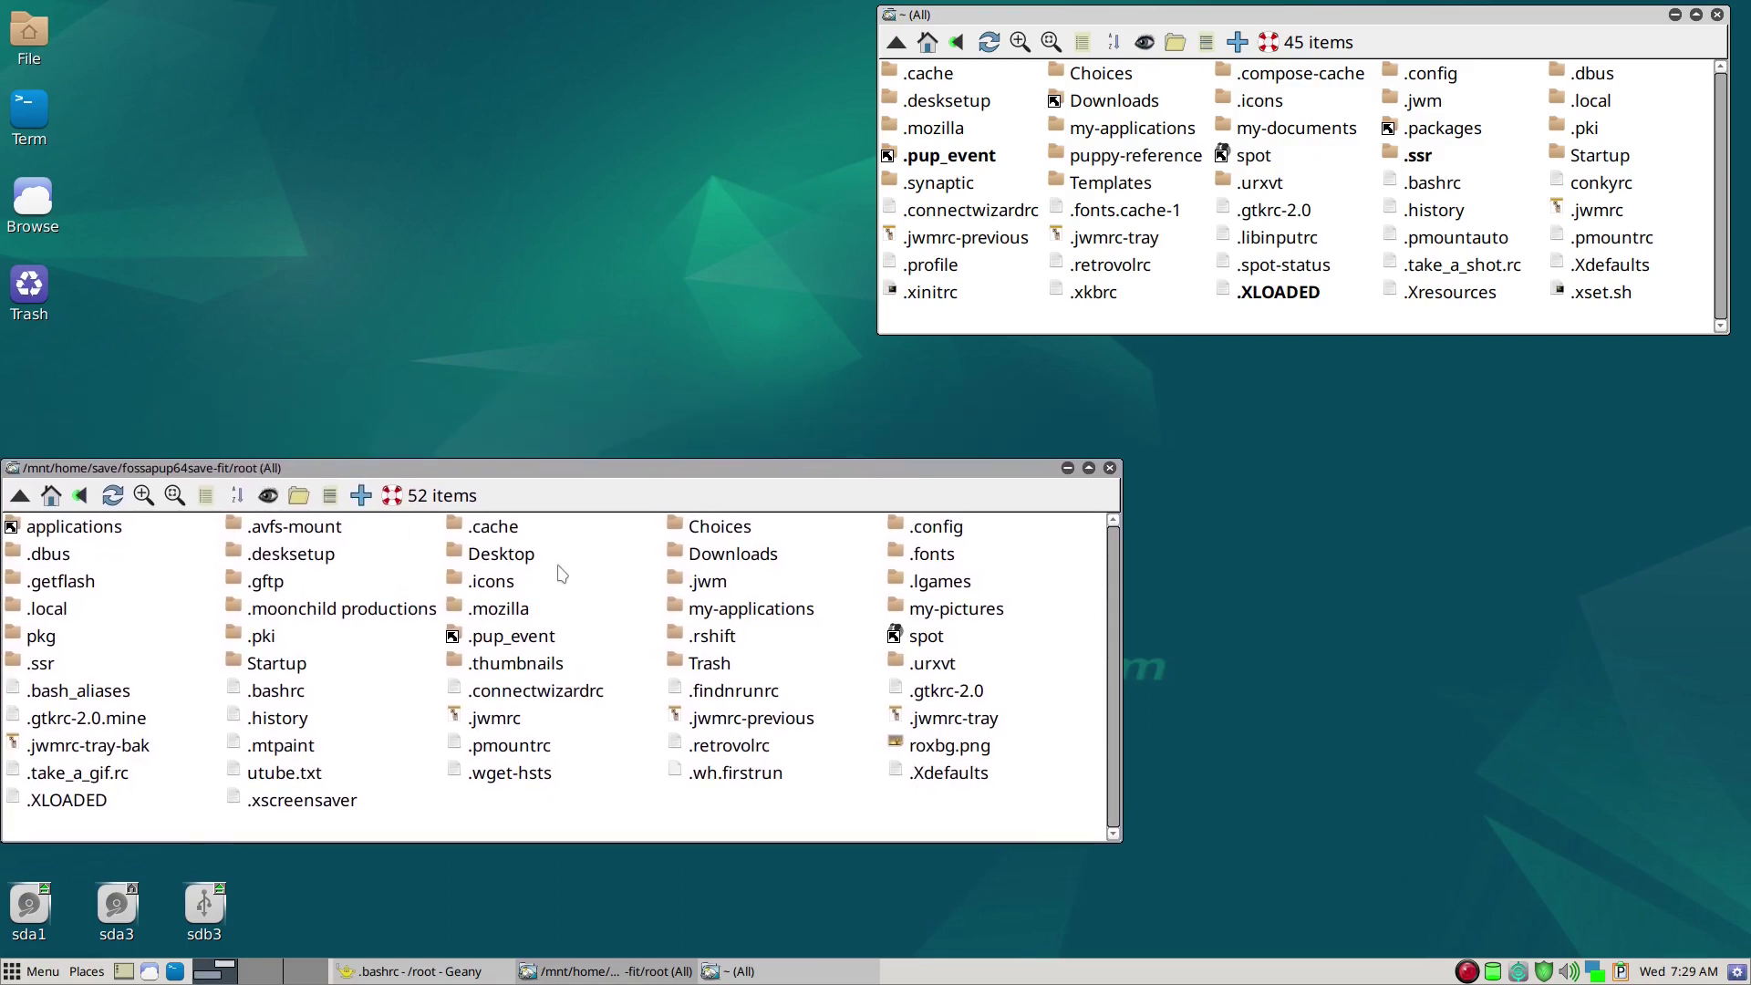
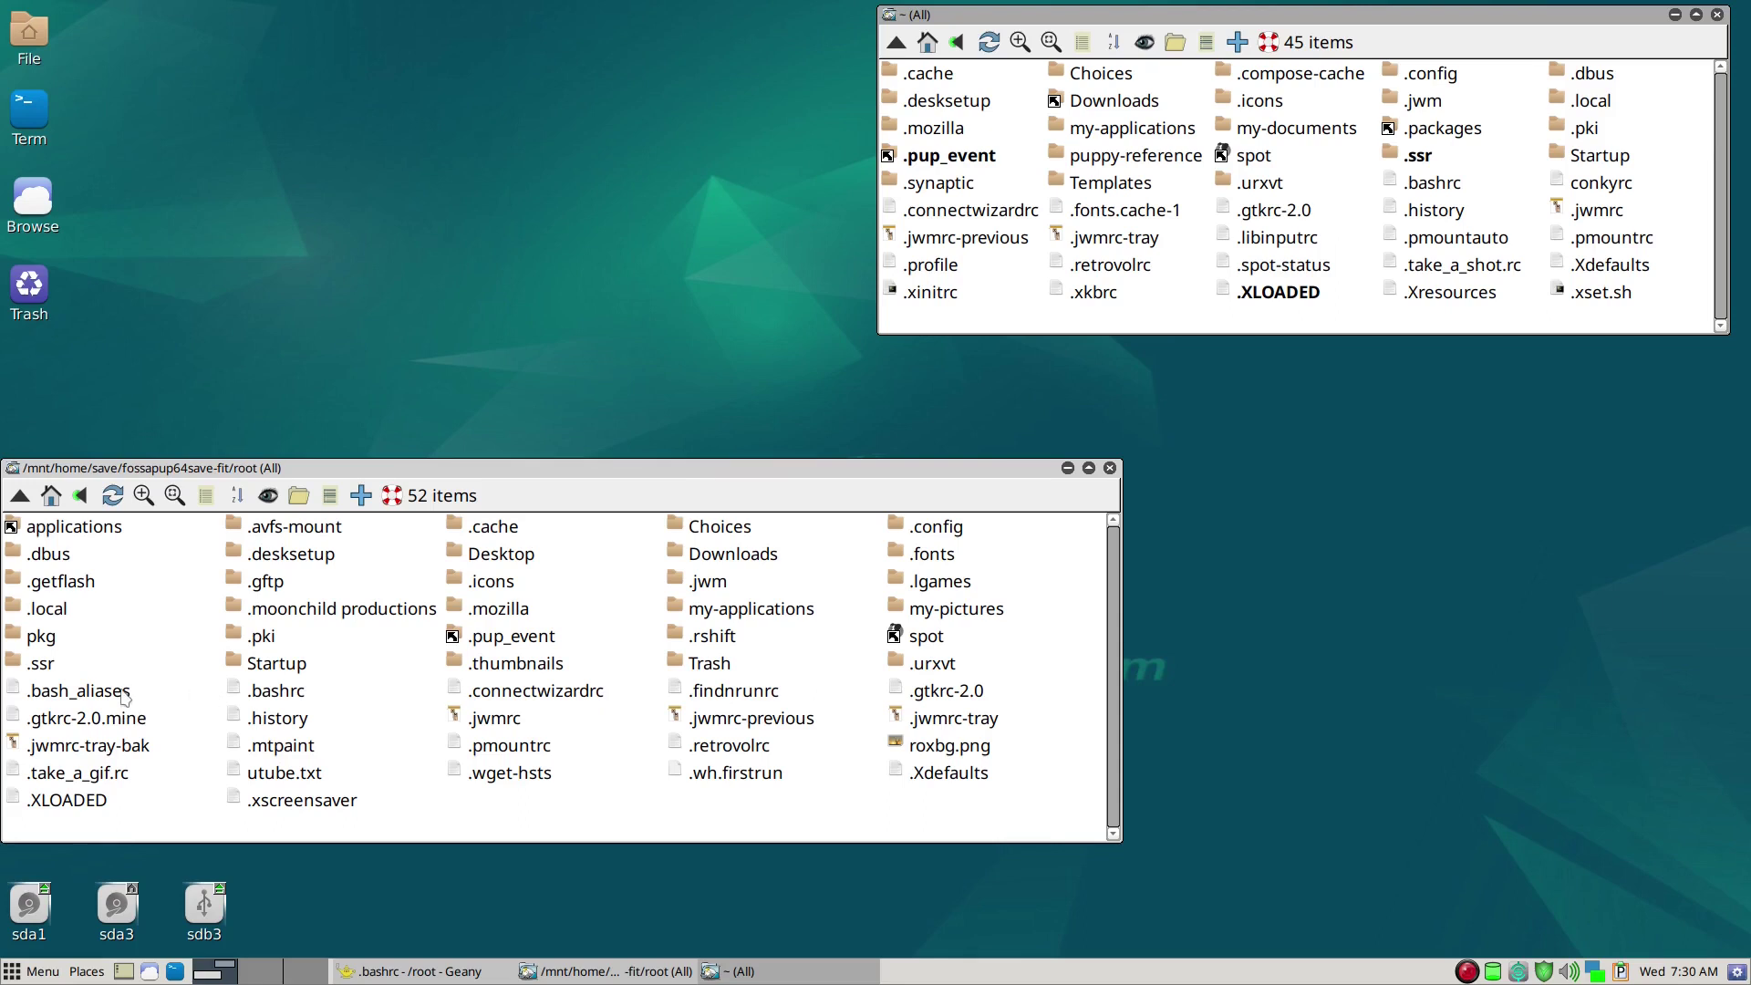
{"action": "left_click_drag", "start_coordinate": [125, 698], "coordinate": [978, 331]}
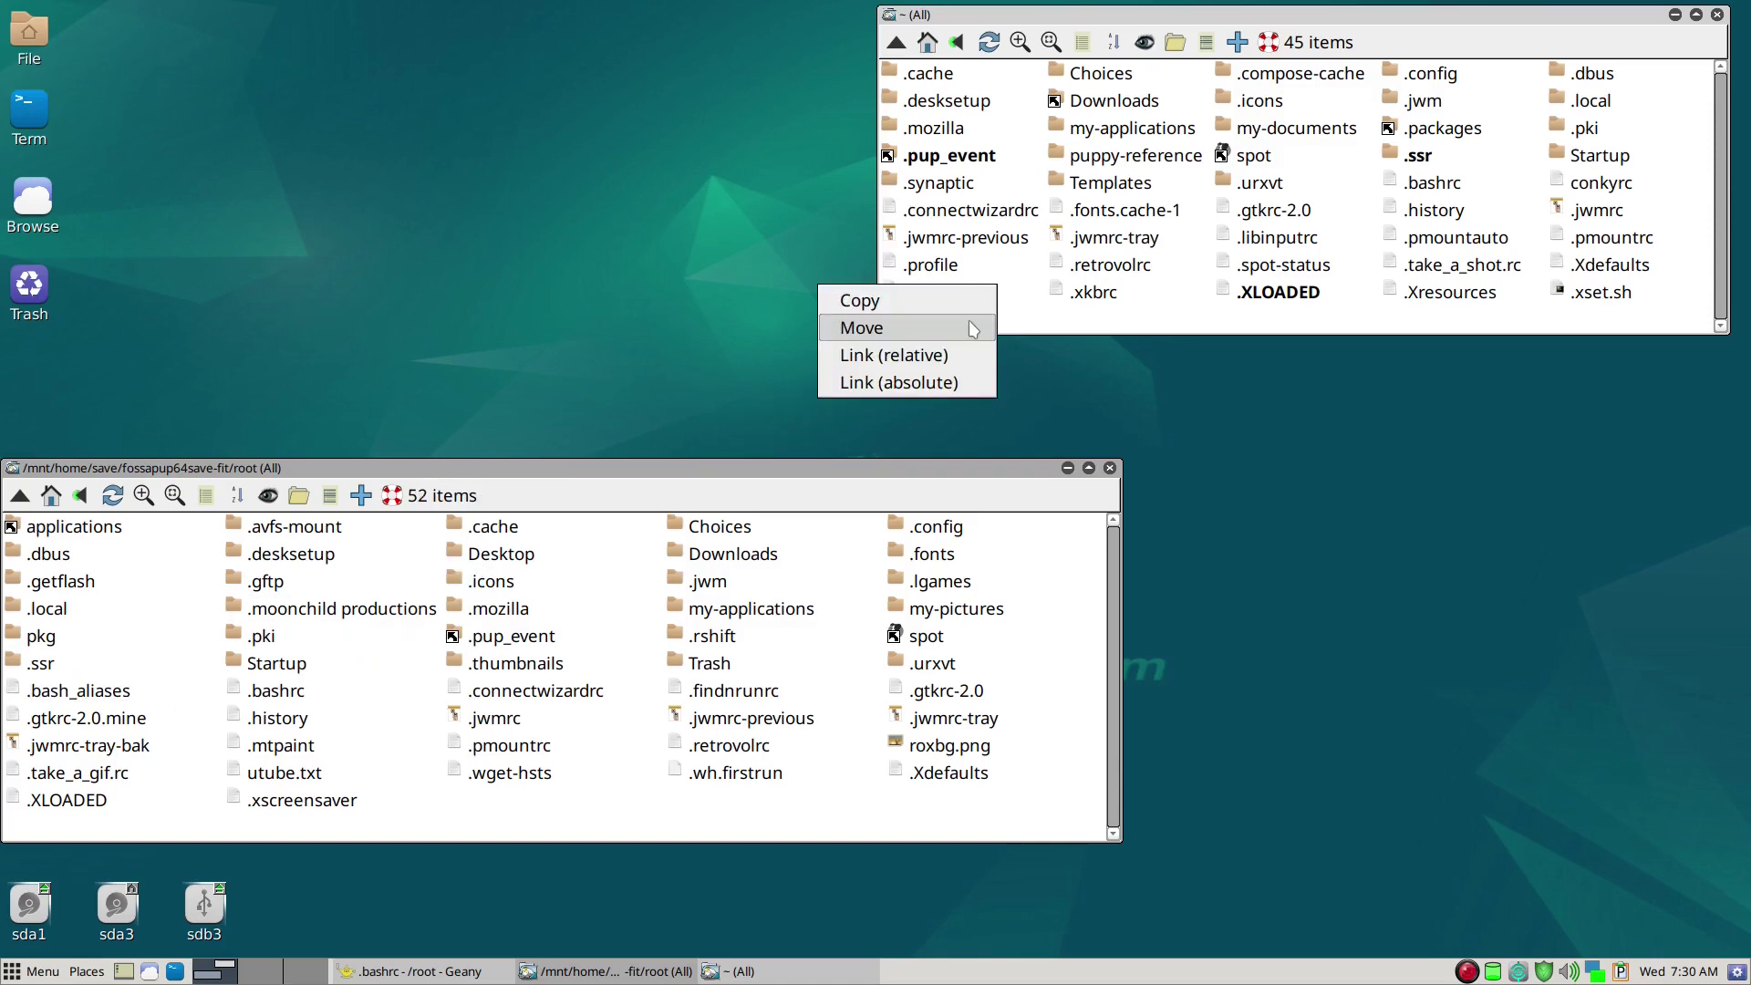
{"action": "left_click", "coordinate": [973, 328]}
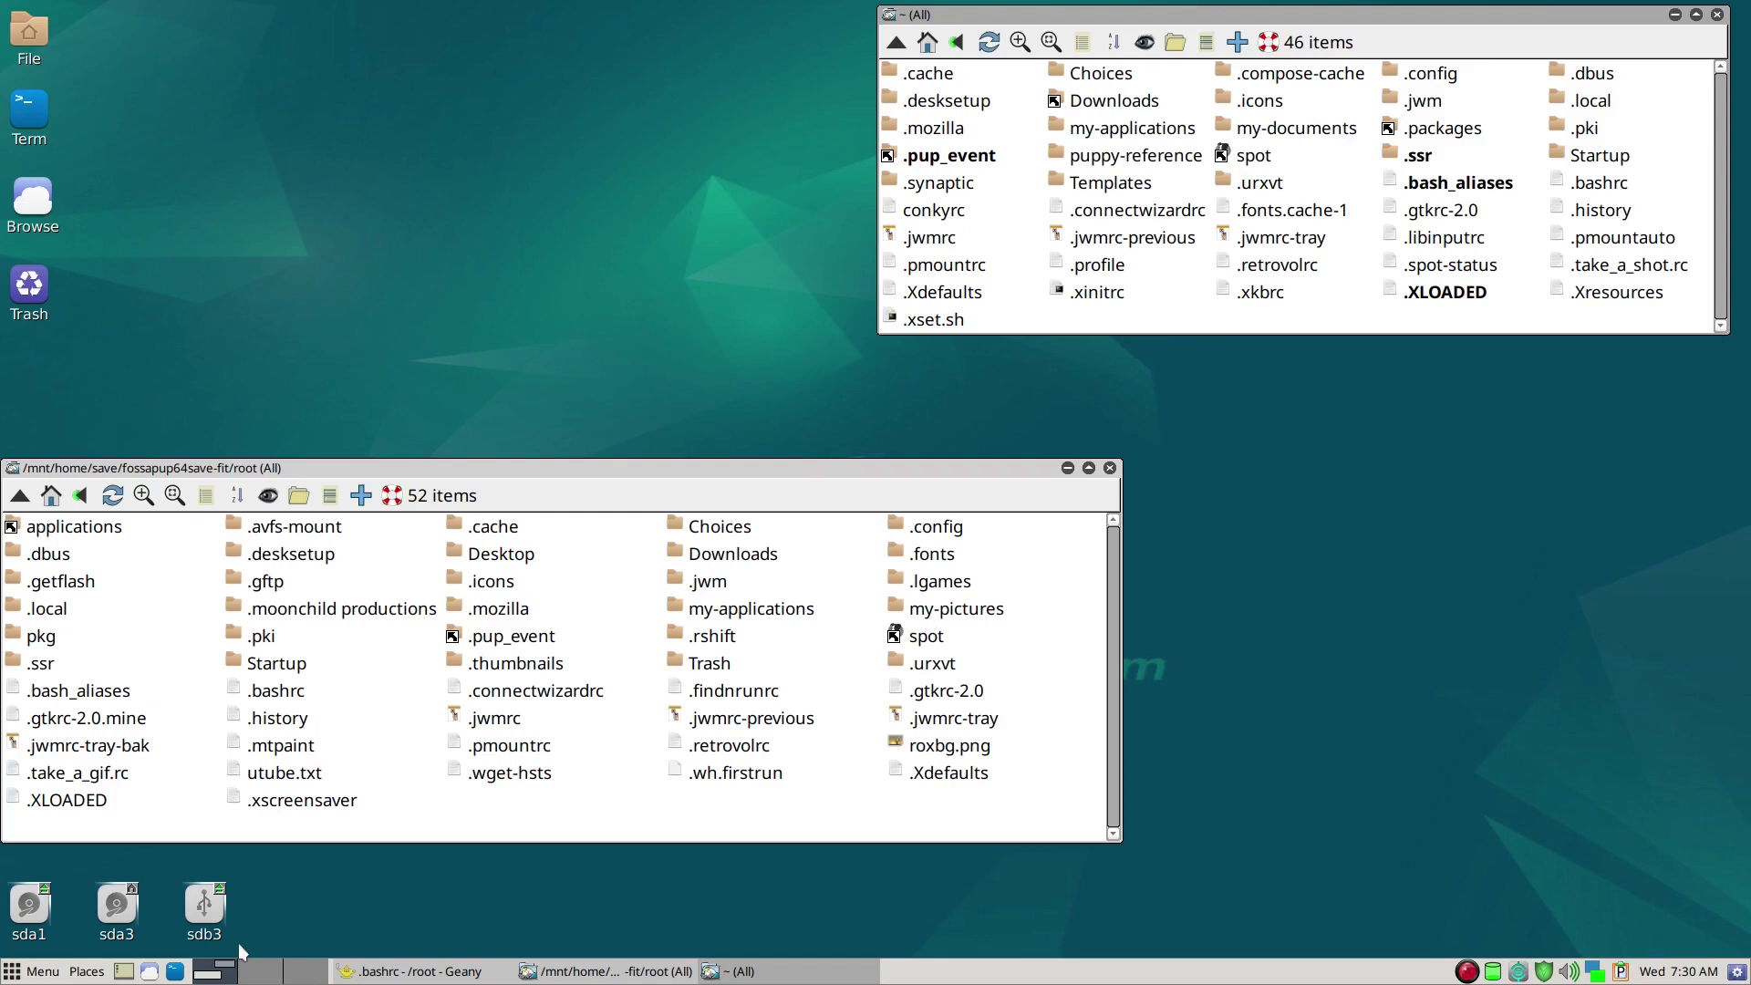
Switch to Geany and load the home folder's copied .bash_aliases file into it
{"action": "left_click", "coordinate": [365, 973]}
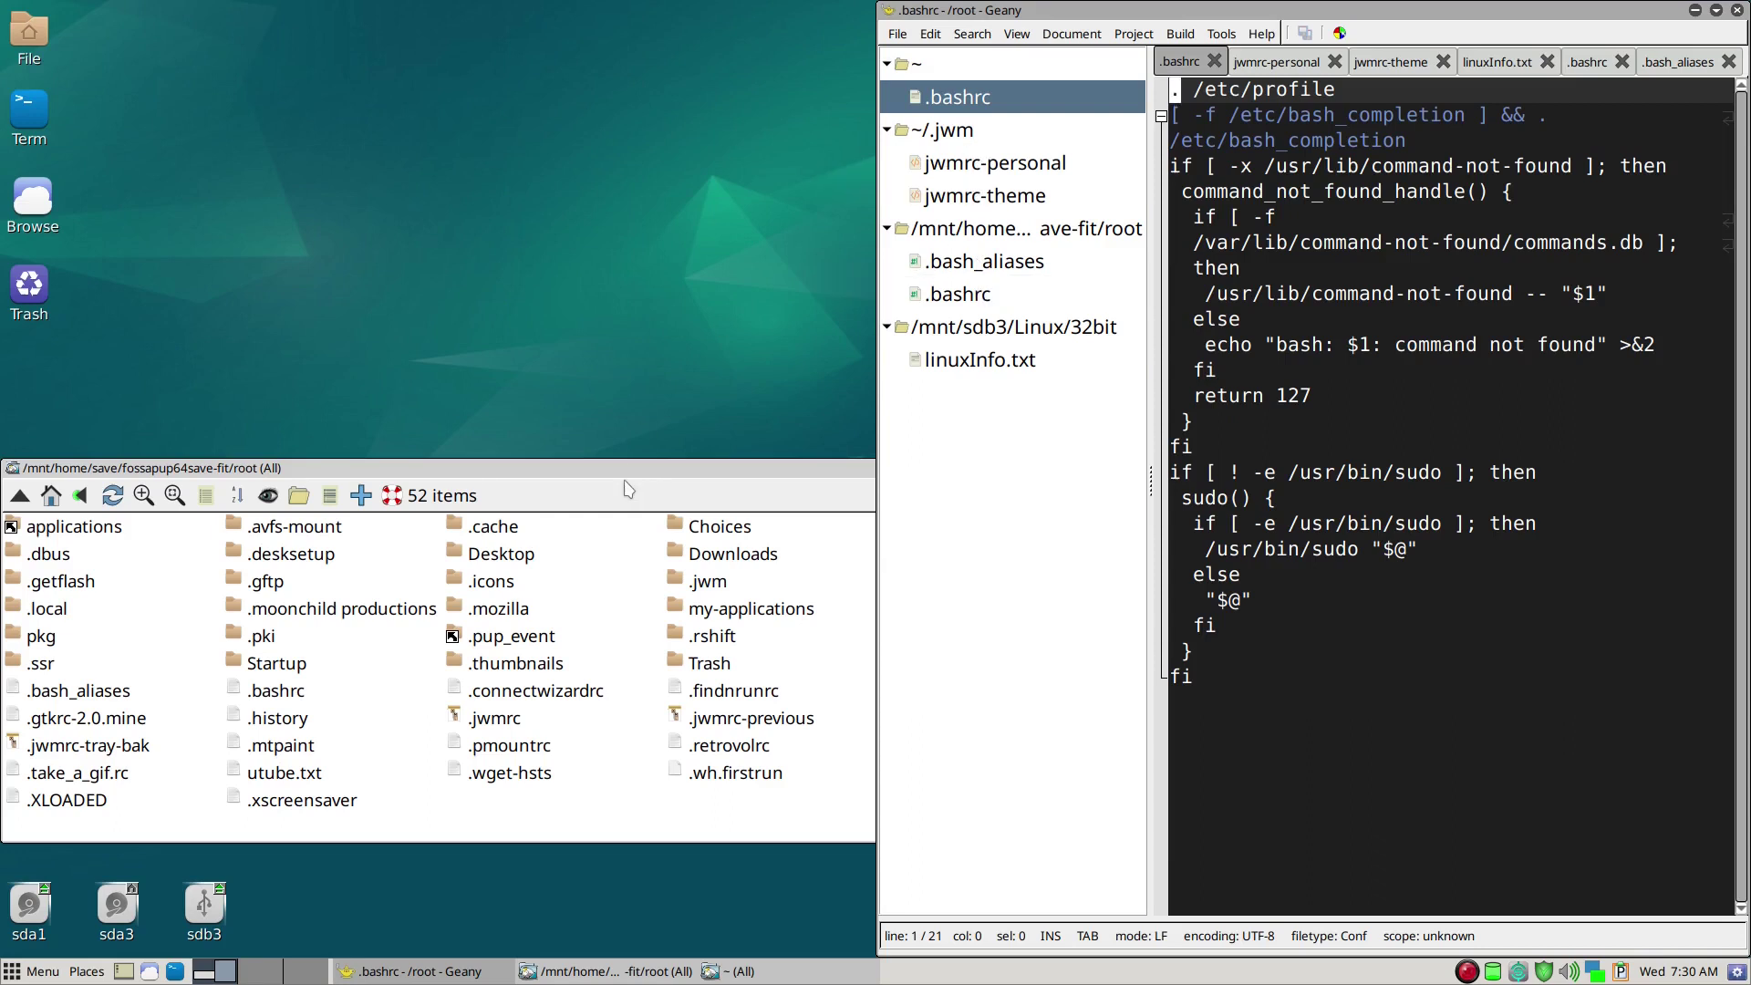
{"action": "left_click", "coordinate": [53, 36]}
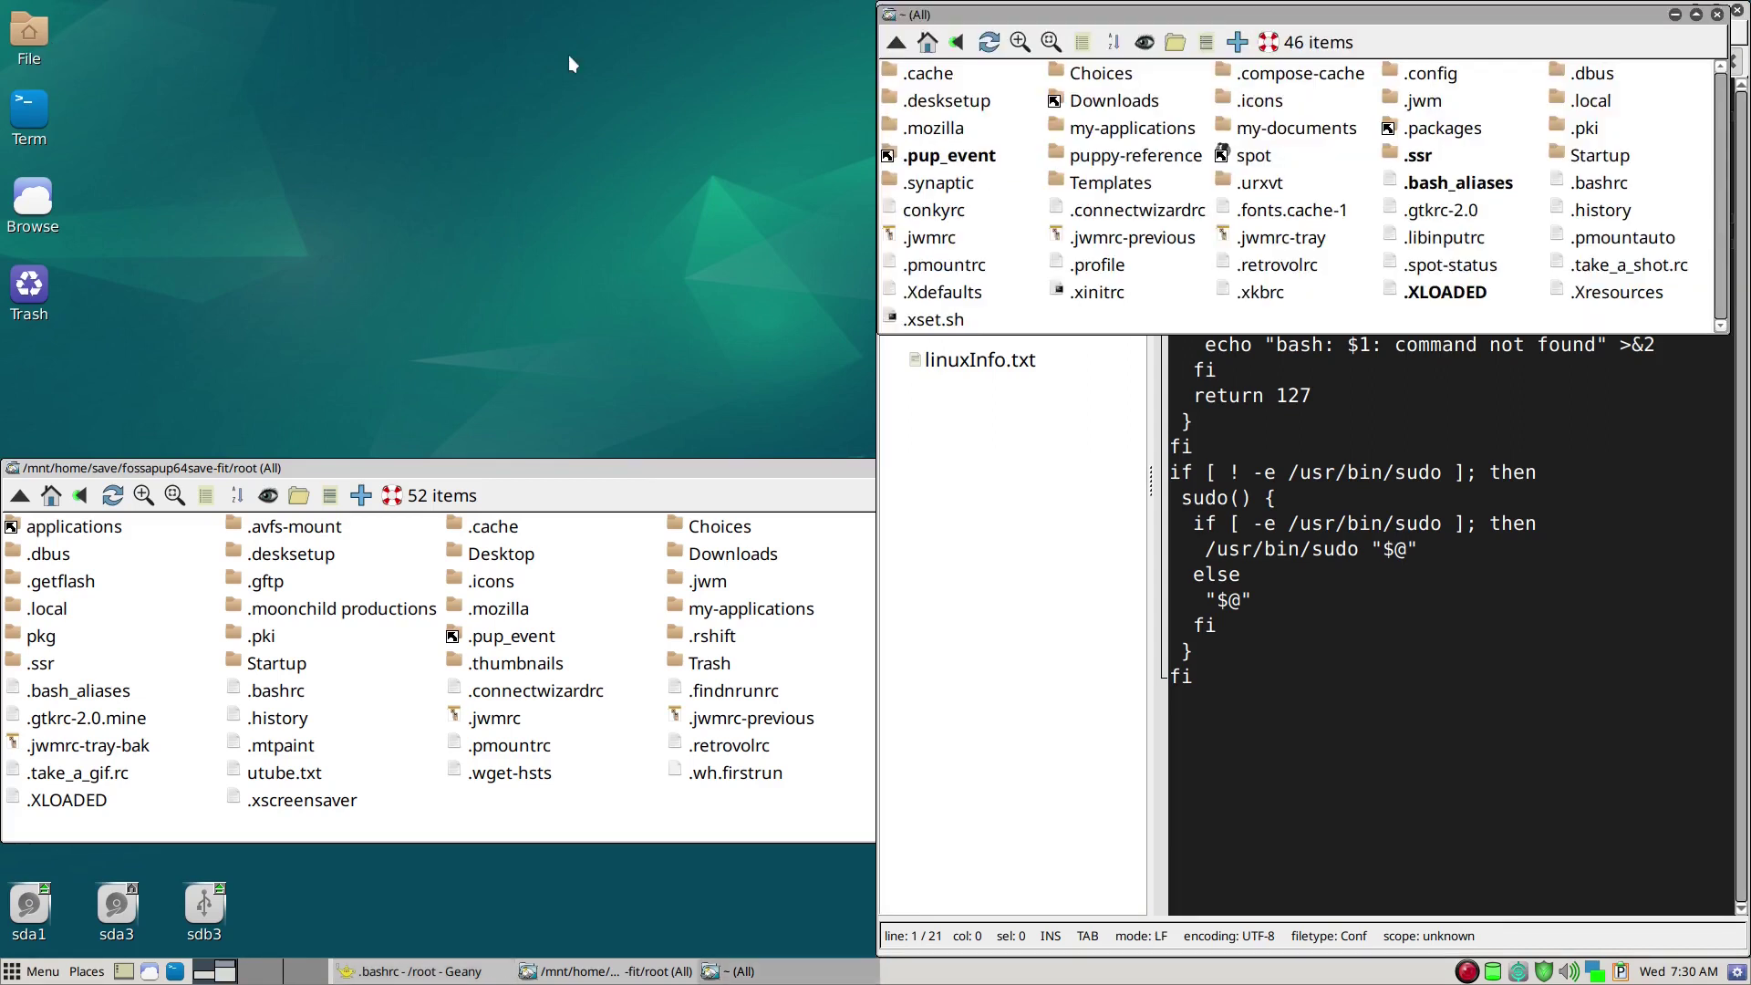
{"action": "left_click_drag", "start_coordinate": [1481, 182], "coordinate": [1574, 475]}
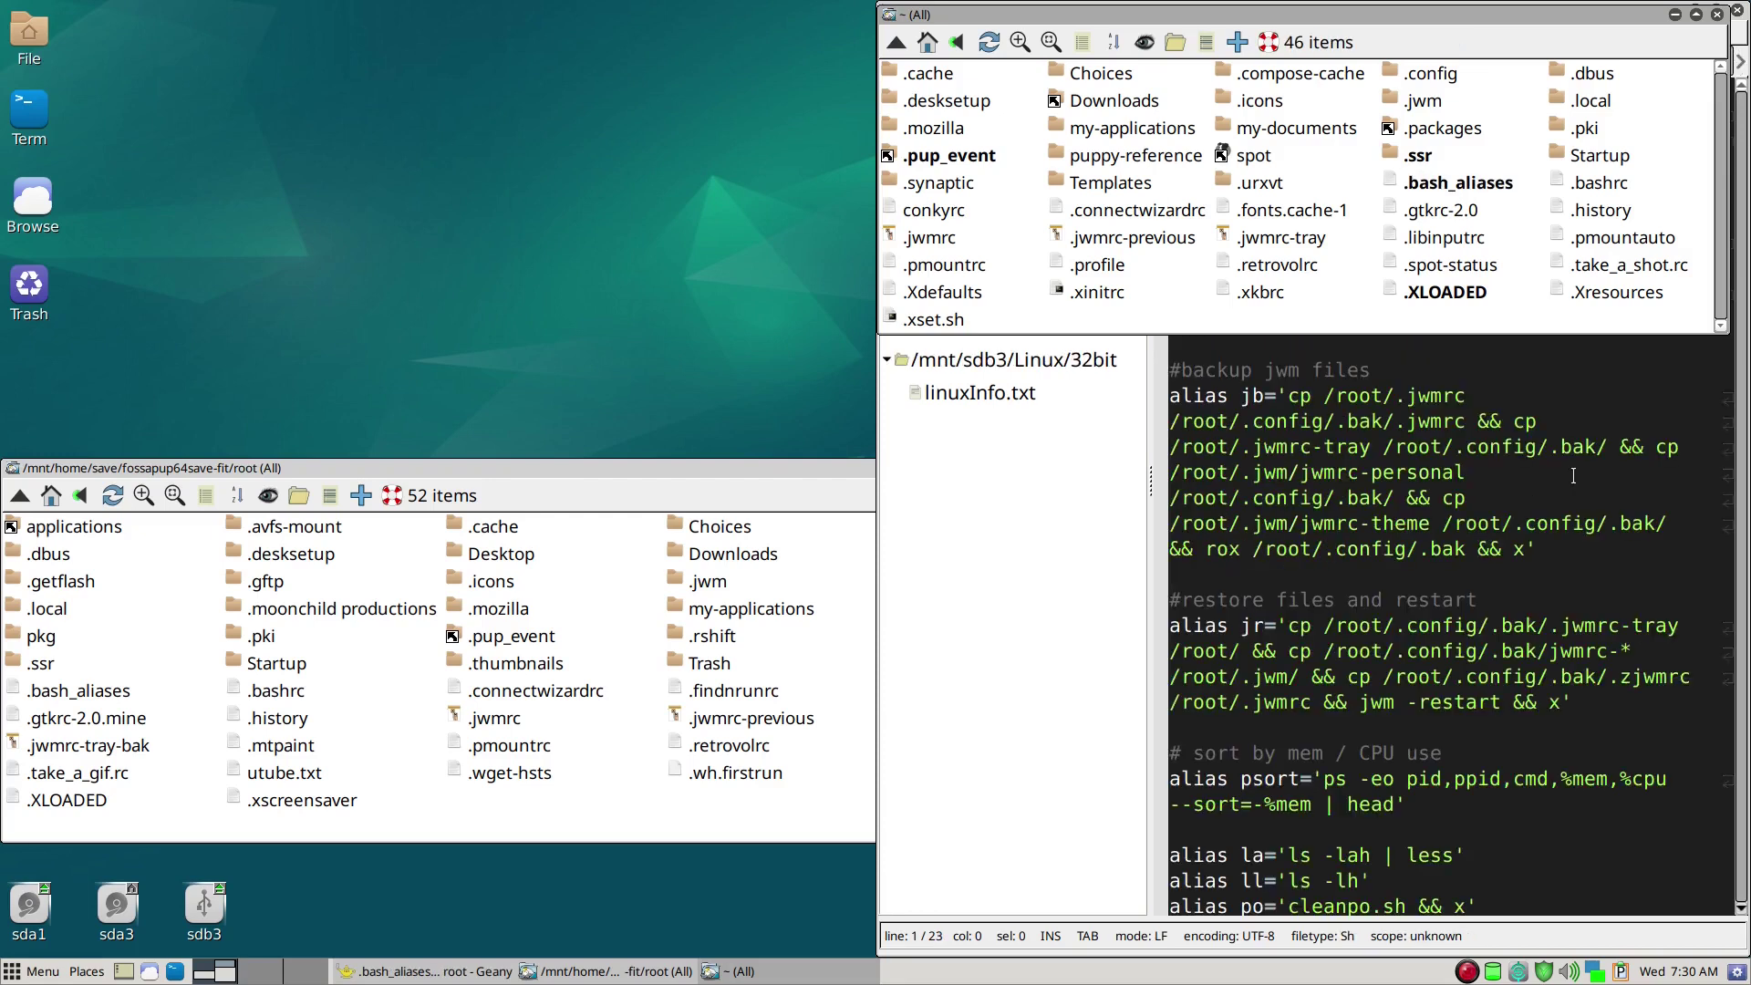
{"action": "left_click", "coordinate": [1549, 426]}
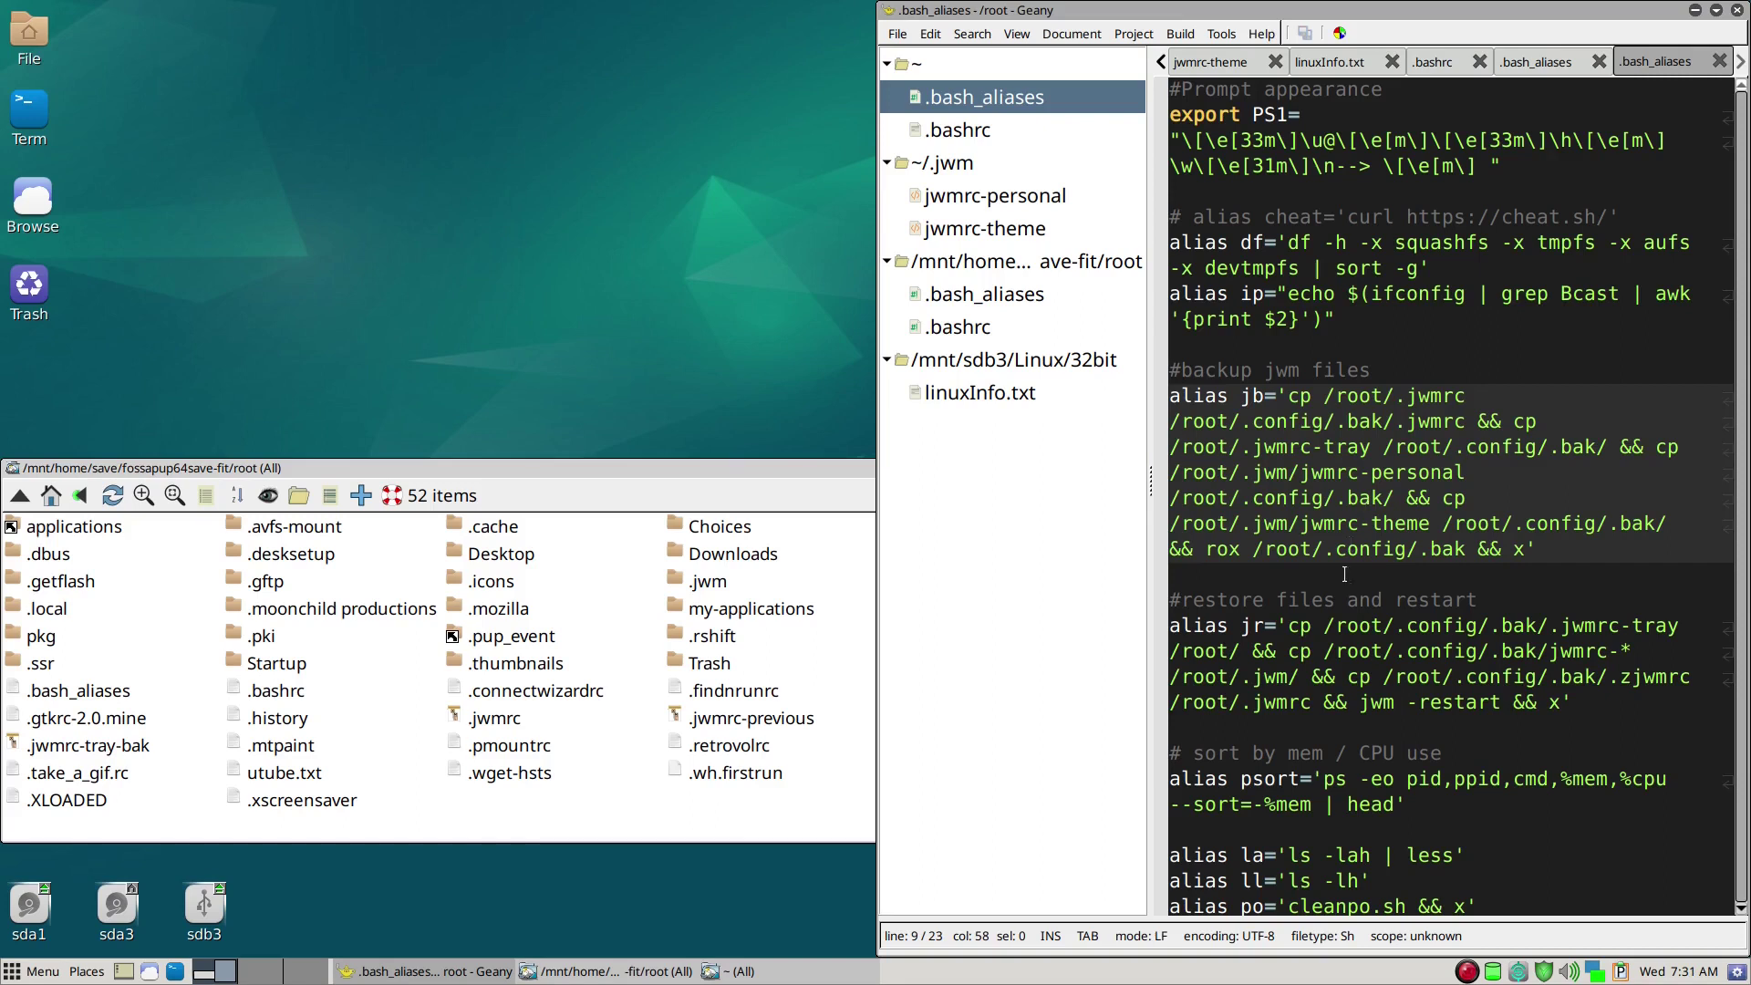
Examine the x='exit' alias on the last line of .bash_aliases
{"action": "scroll", "coordinate": [1344, 574], "scroll_direction": "down", "scroll_amount": 2}
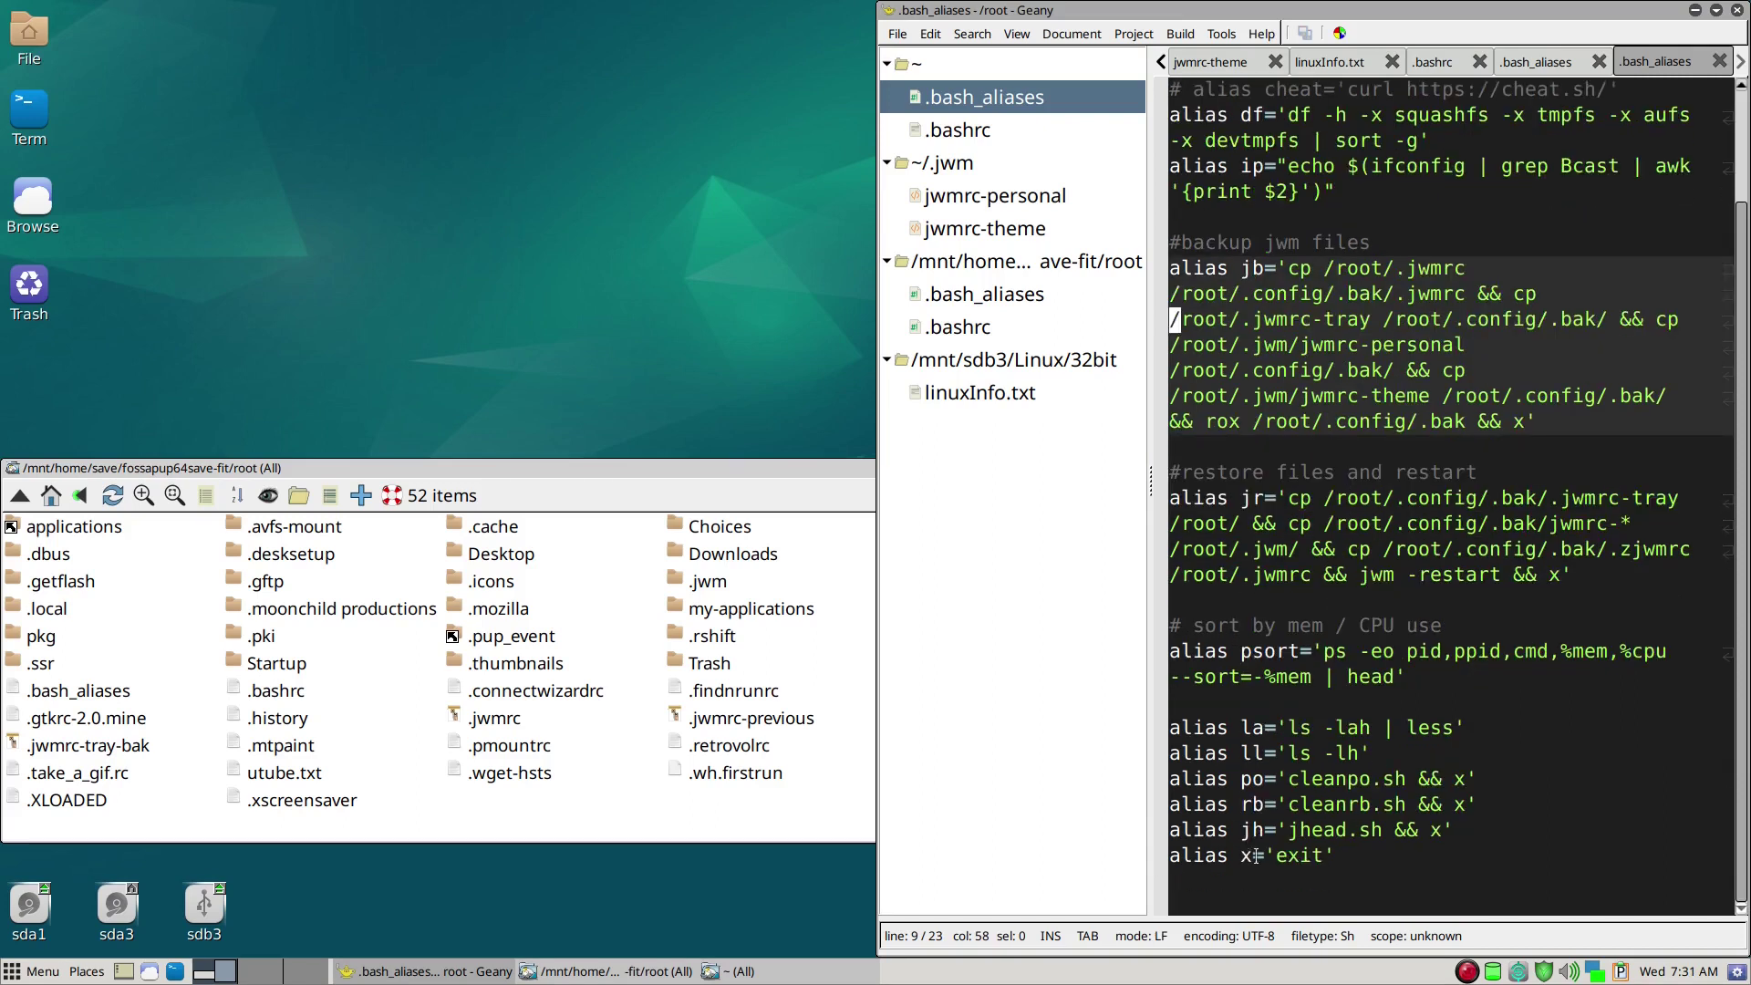
{"action": "left_click", "coordinate": [1251, 855]}
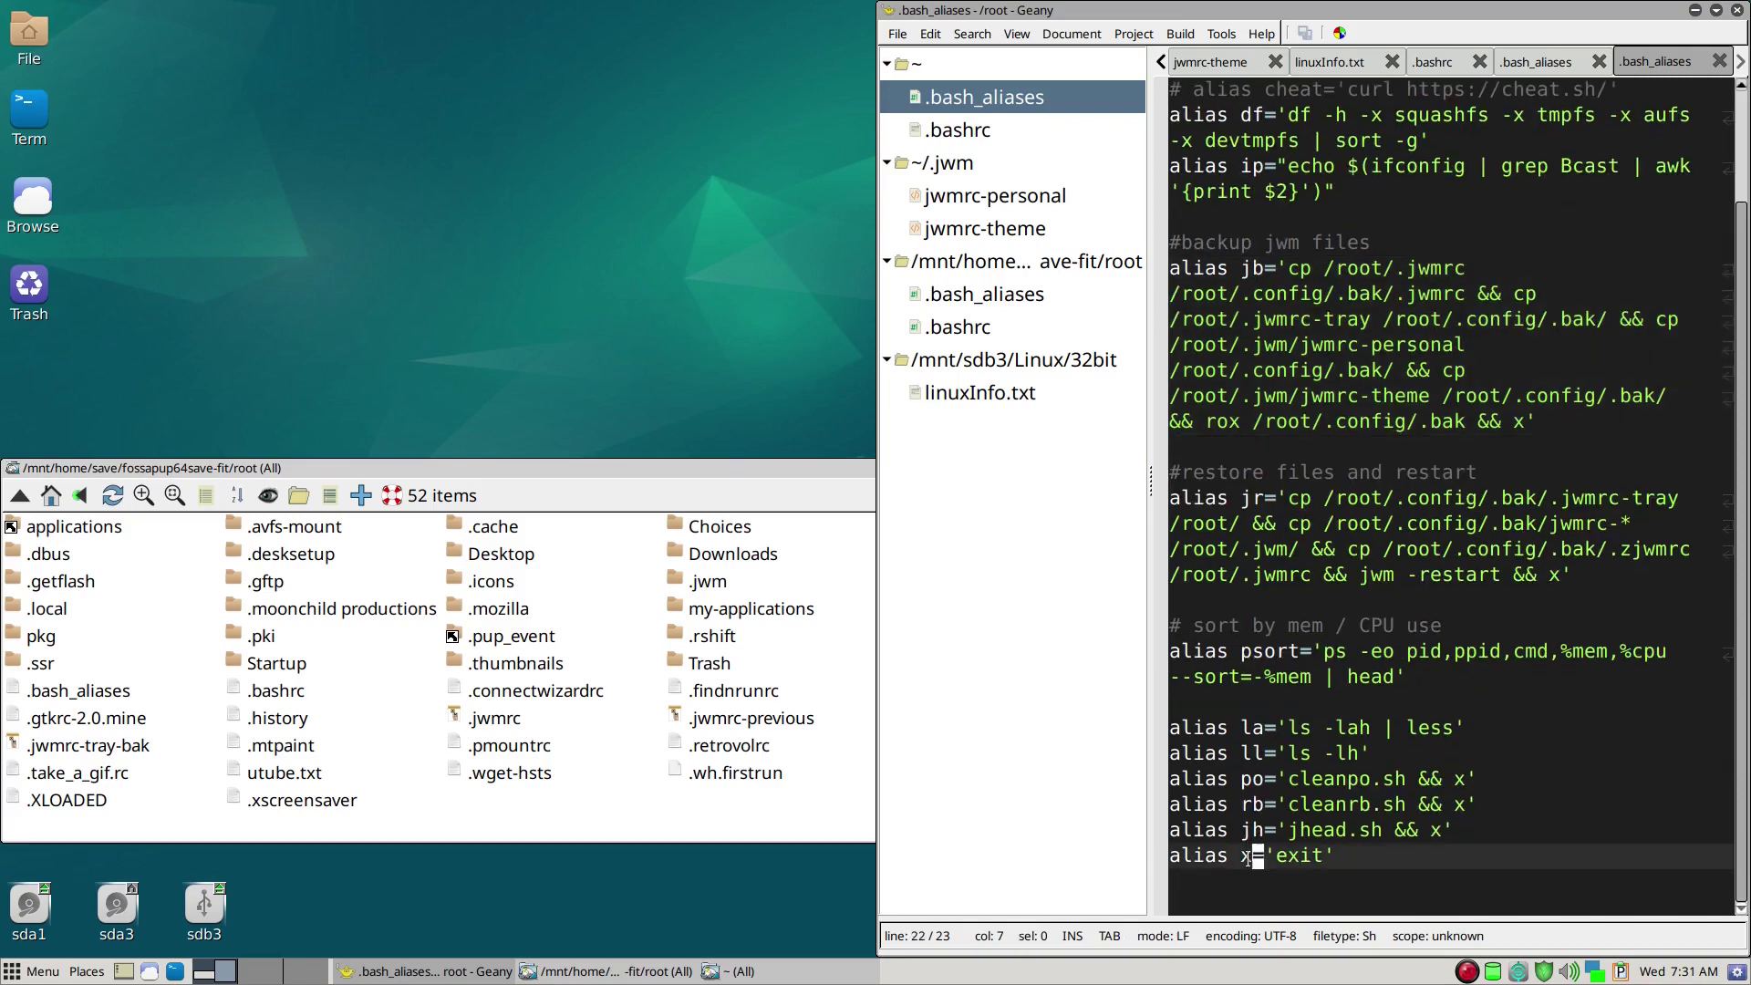
{"action": "left_click", "coordinate": [1351, 854]}
Launch LXTerminal, place it beside the editor and try the ll alias
{"action": "key", "text": "ctrl+space"}
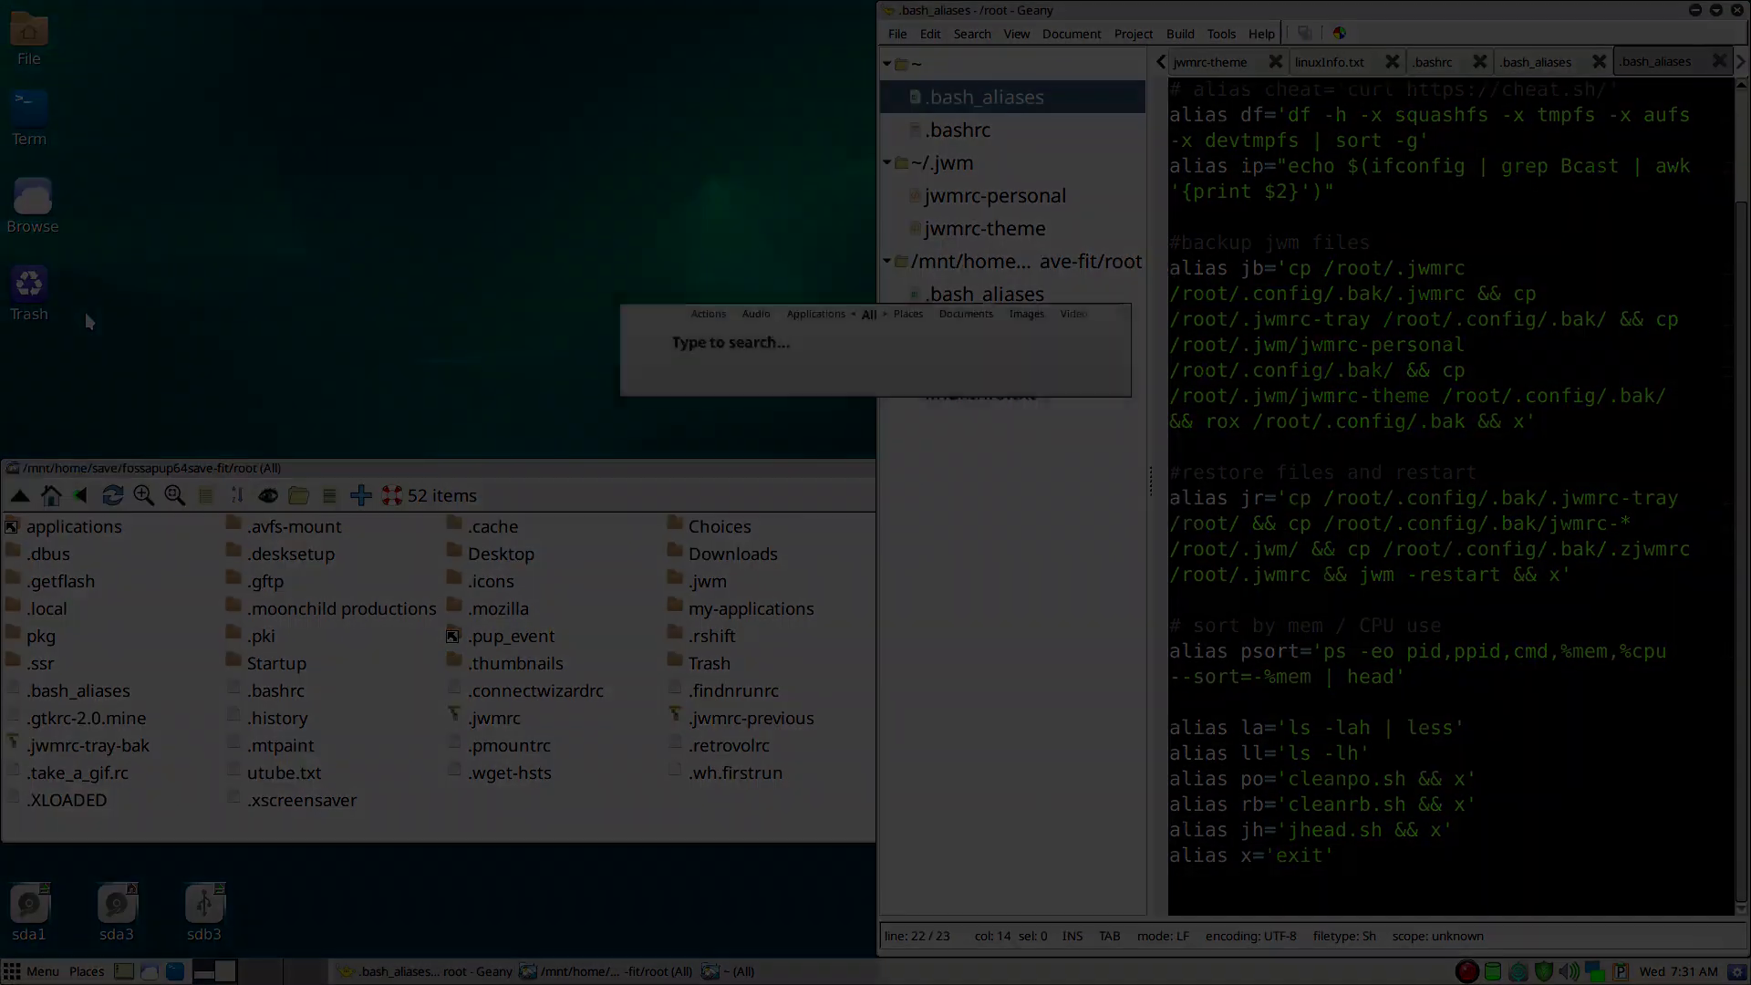
{"action": "key", "text": "Return"}
{"action": "left_click_drag", "start_coordinate": [365, 256], "coordinate": [284, 134]}
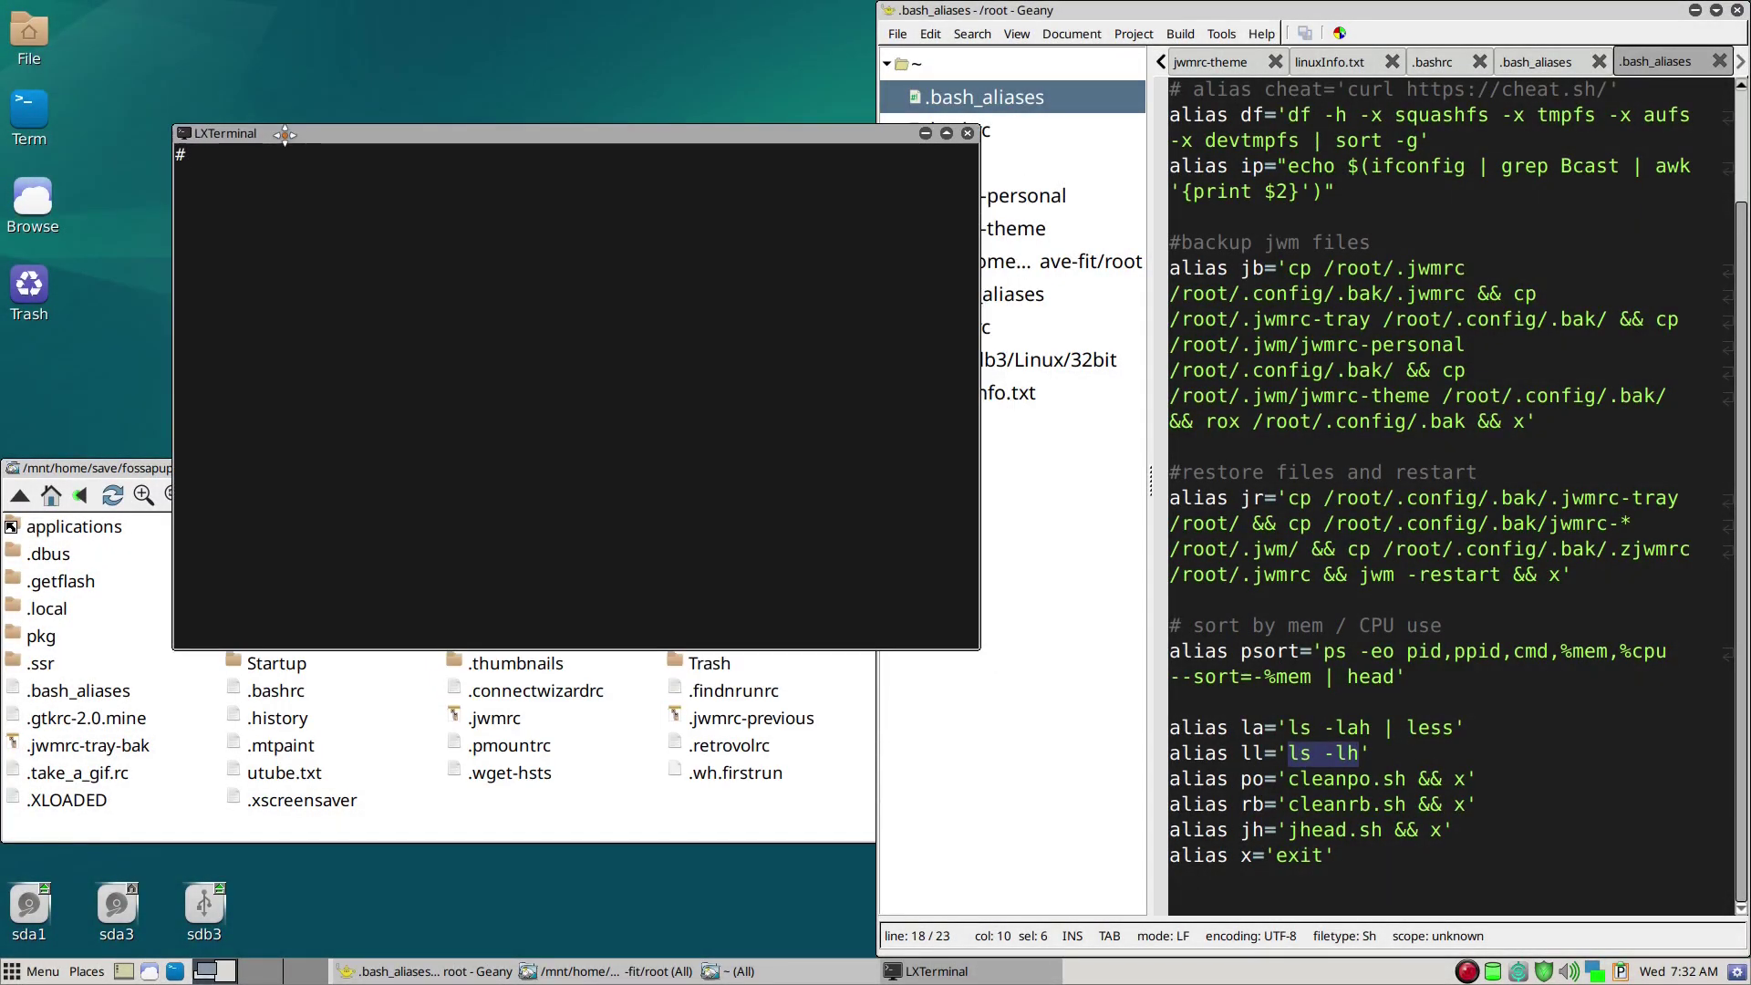
{"action": "type", "text": "ll"}
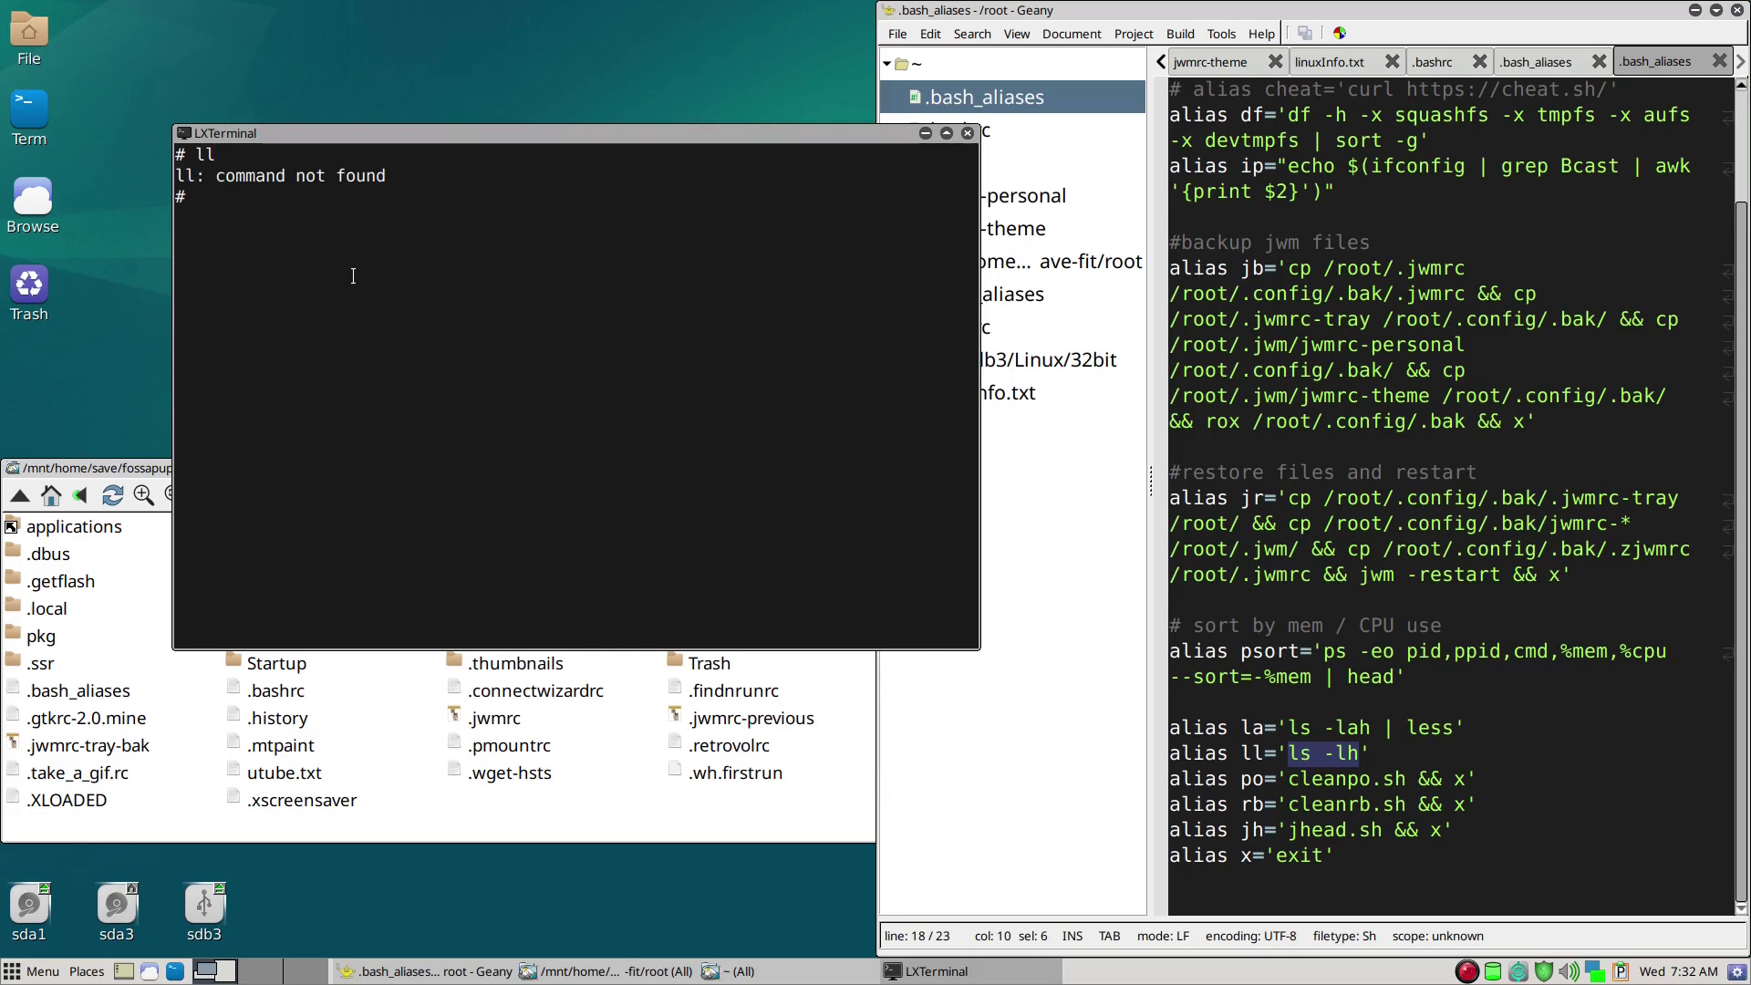
Check the definition of the ll alias in .bash_aliases and run its full command ls -lh in the terminal
{"action": "left_click", "coordinate": [1288, 753]}
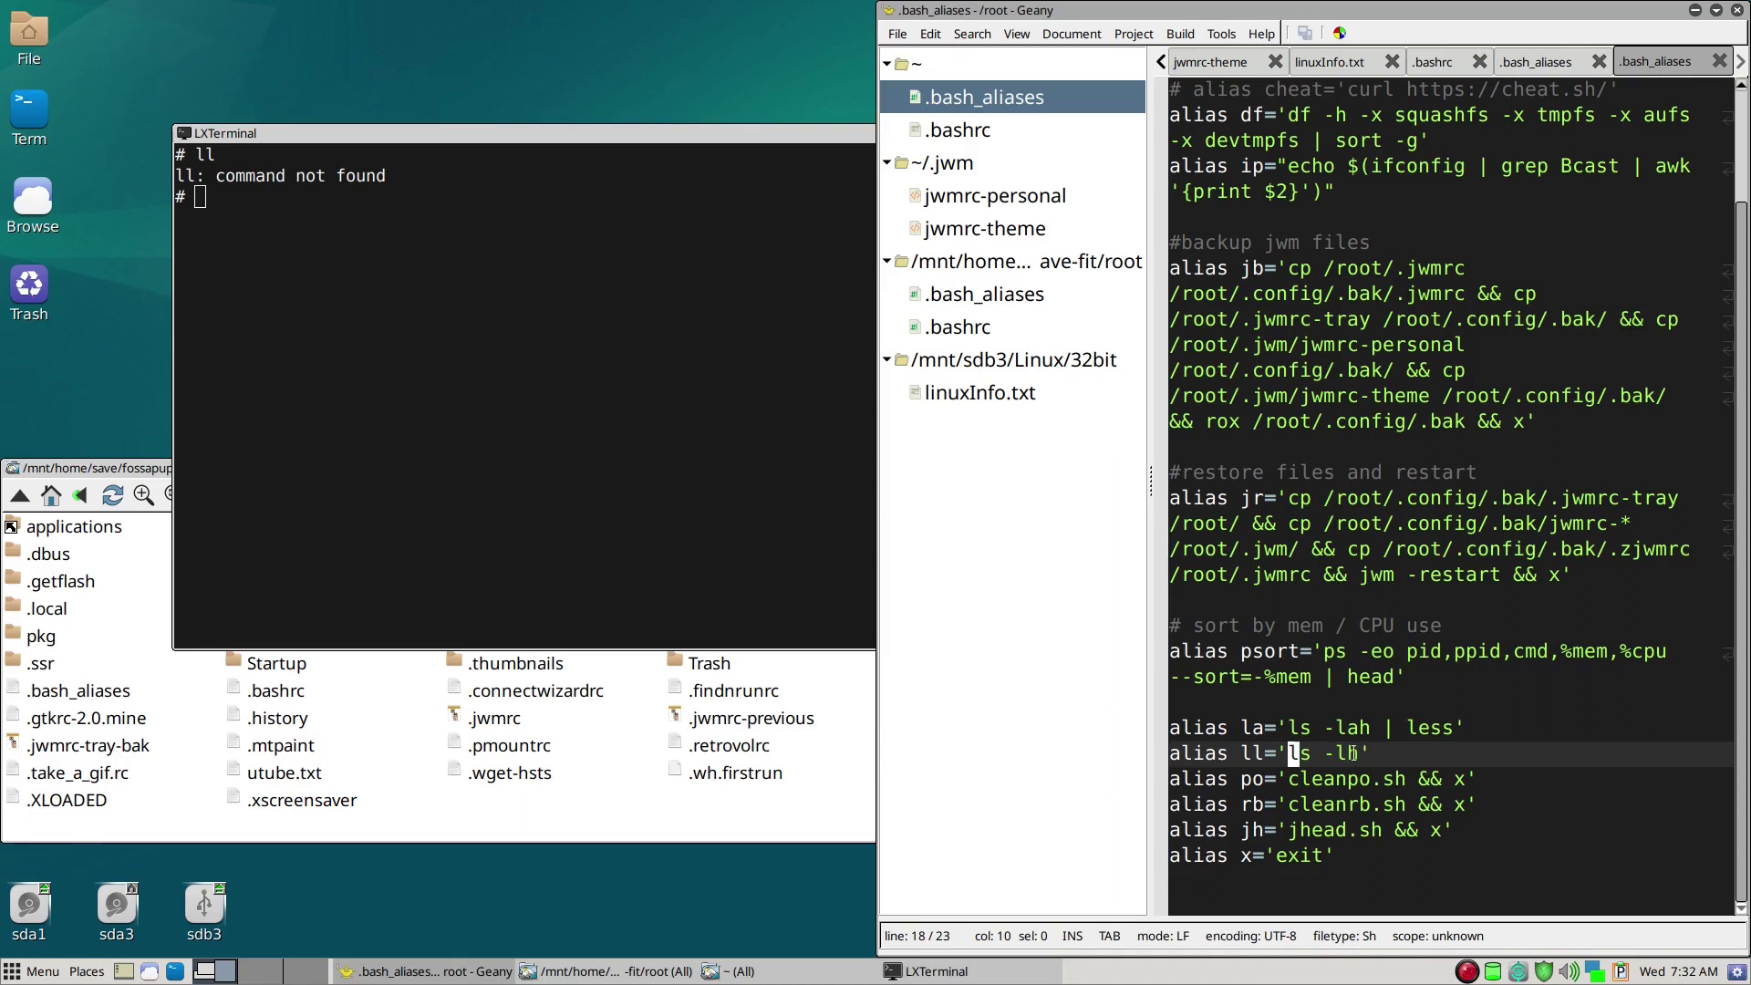
{"action": "left_click", "coordinate": [362, 241]}
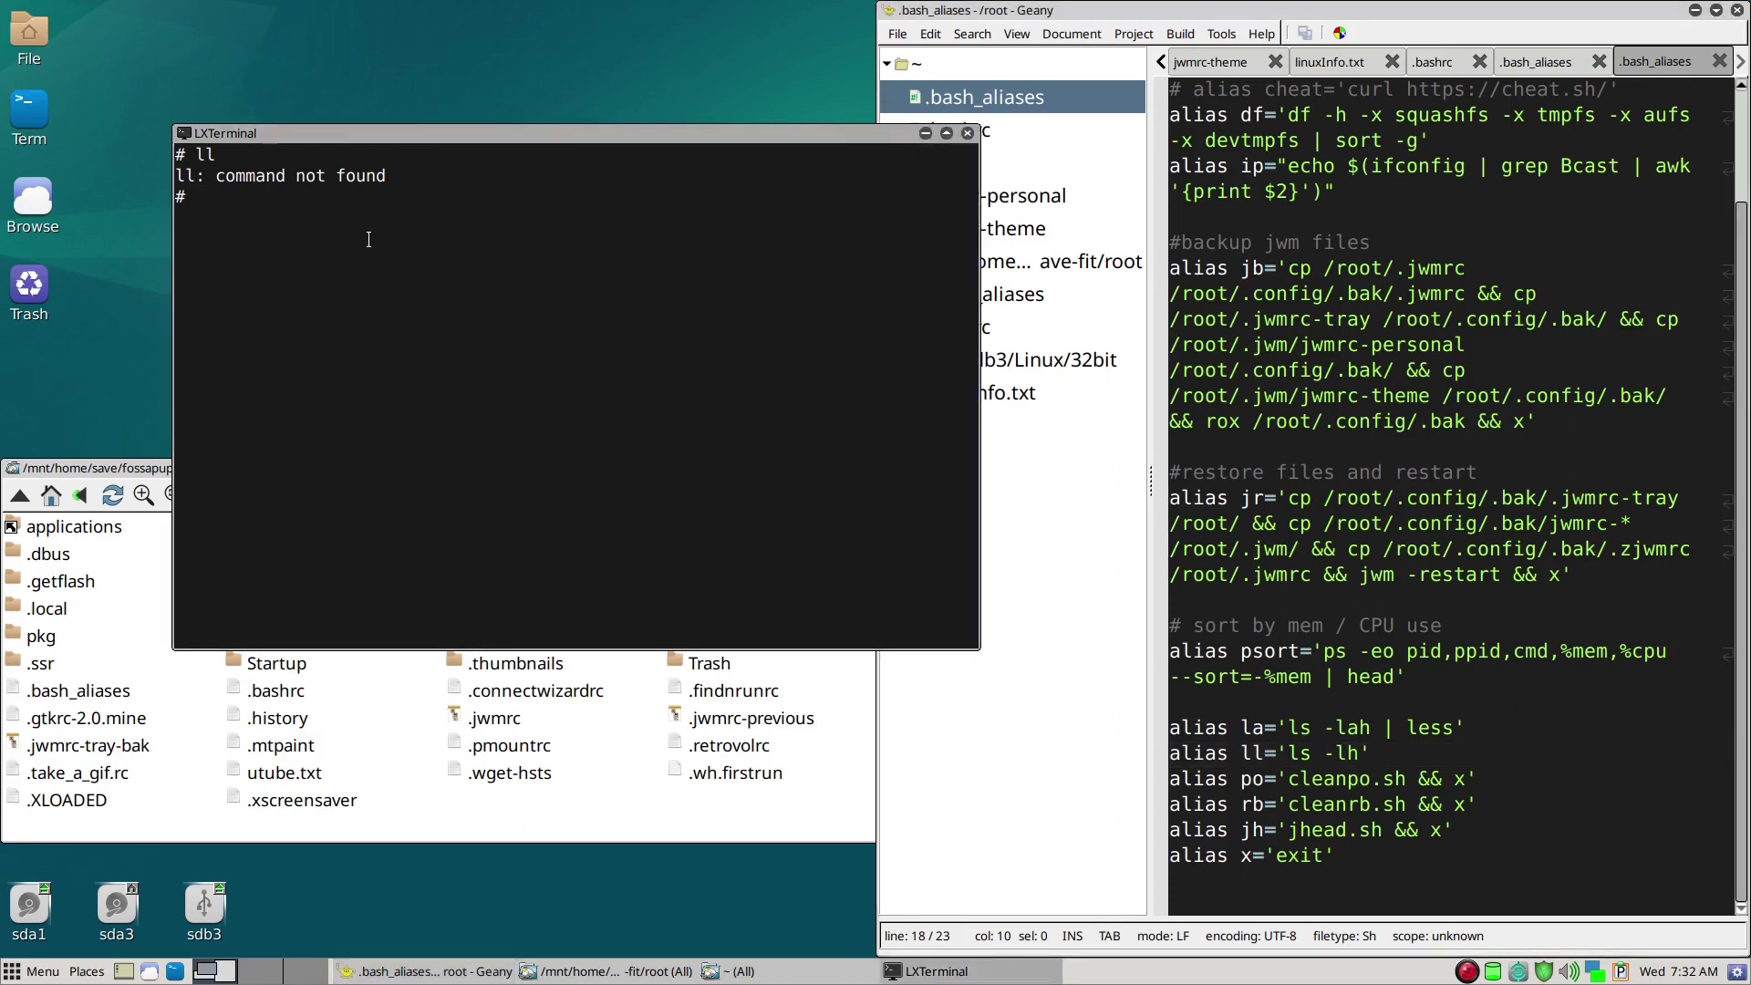
{"action": "type", "text": "ls -lh"}
{"action": "key", "text": "Return"}
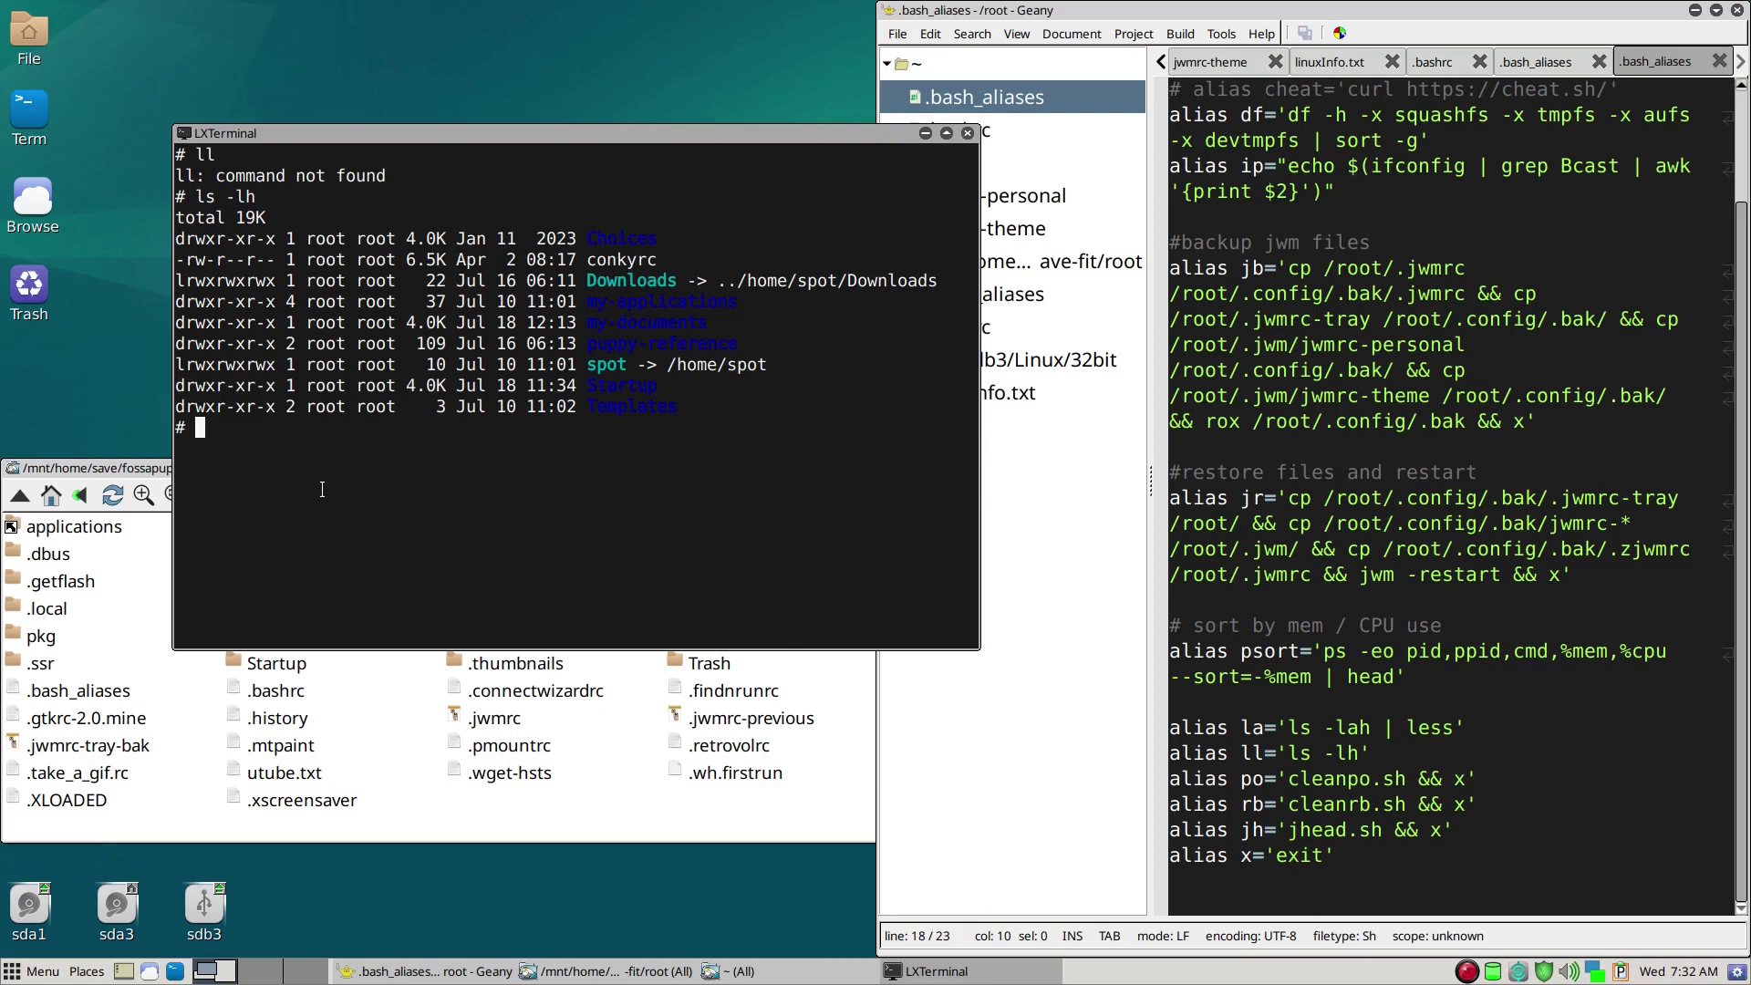
Try the x alias in the terminal and enter exit at the prompt without running it
{"action": "type", "text": "x"}
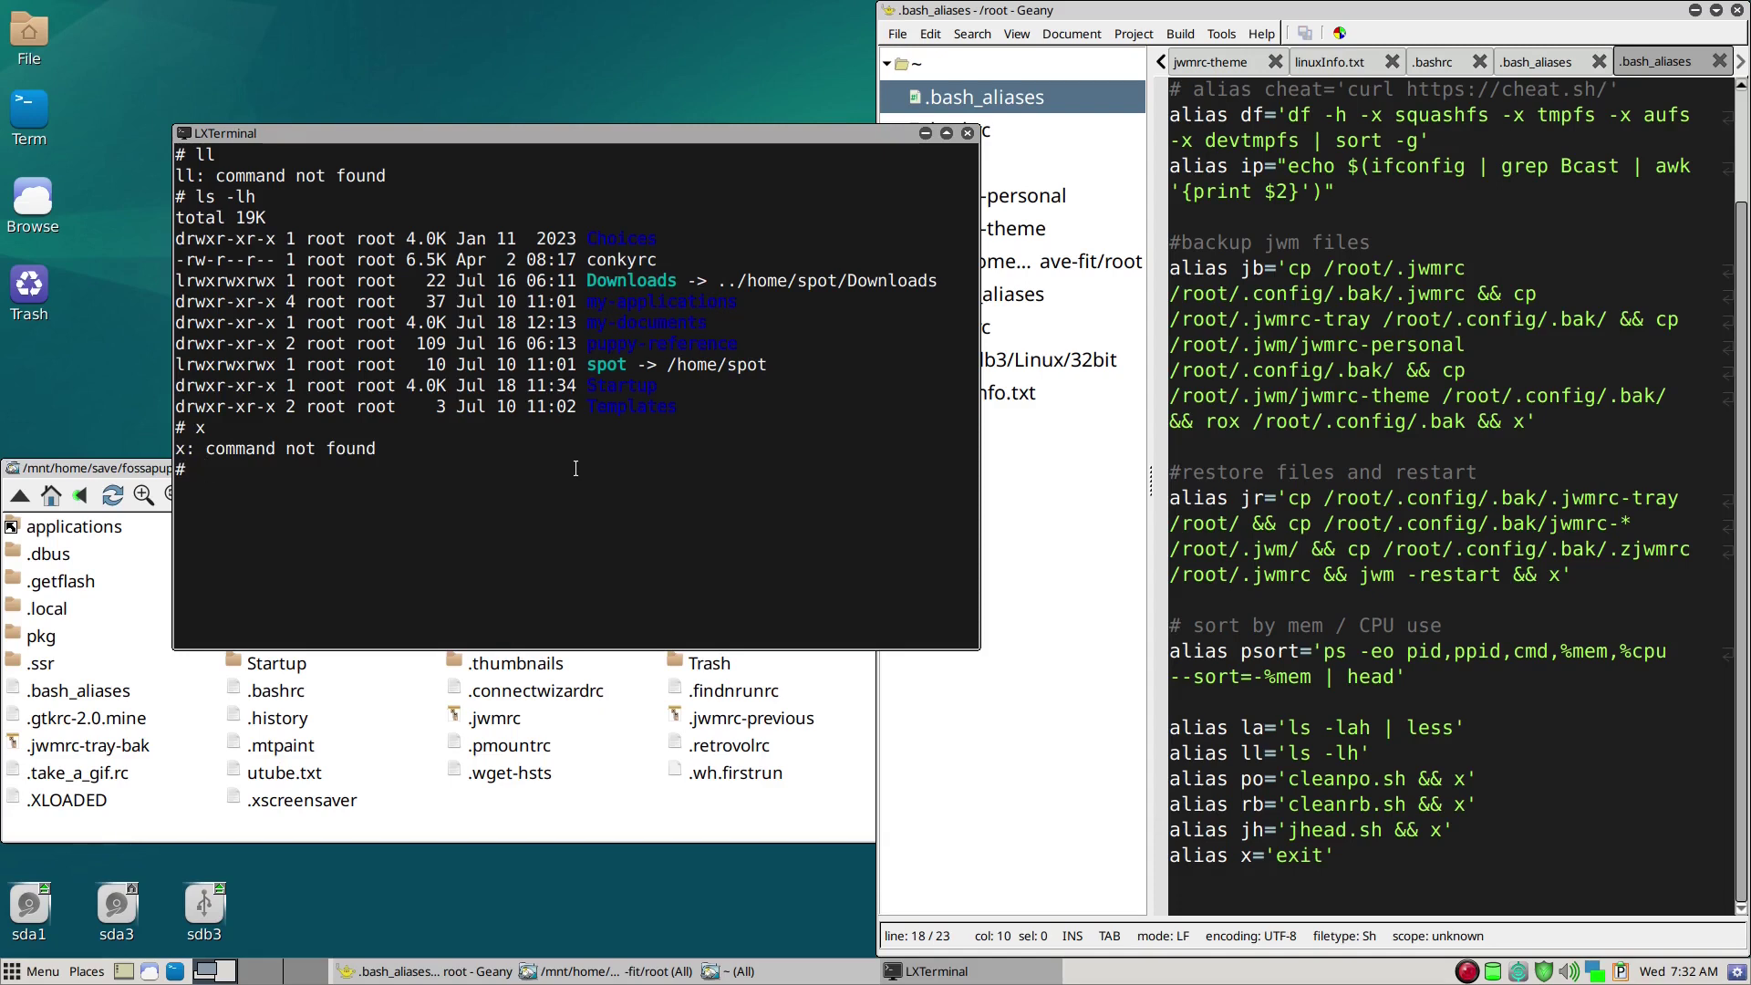
{"action": "type", "text": "exit"}
Compare the terminal's plain # prompt with the PS1 prompt definition at the start of .bash_aliases
{"action": "scroll", "coordinate": [1454, 187], "scroll_direction": "up", "scroll_amount": 2}
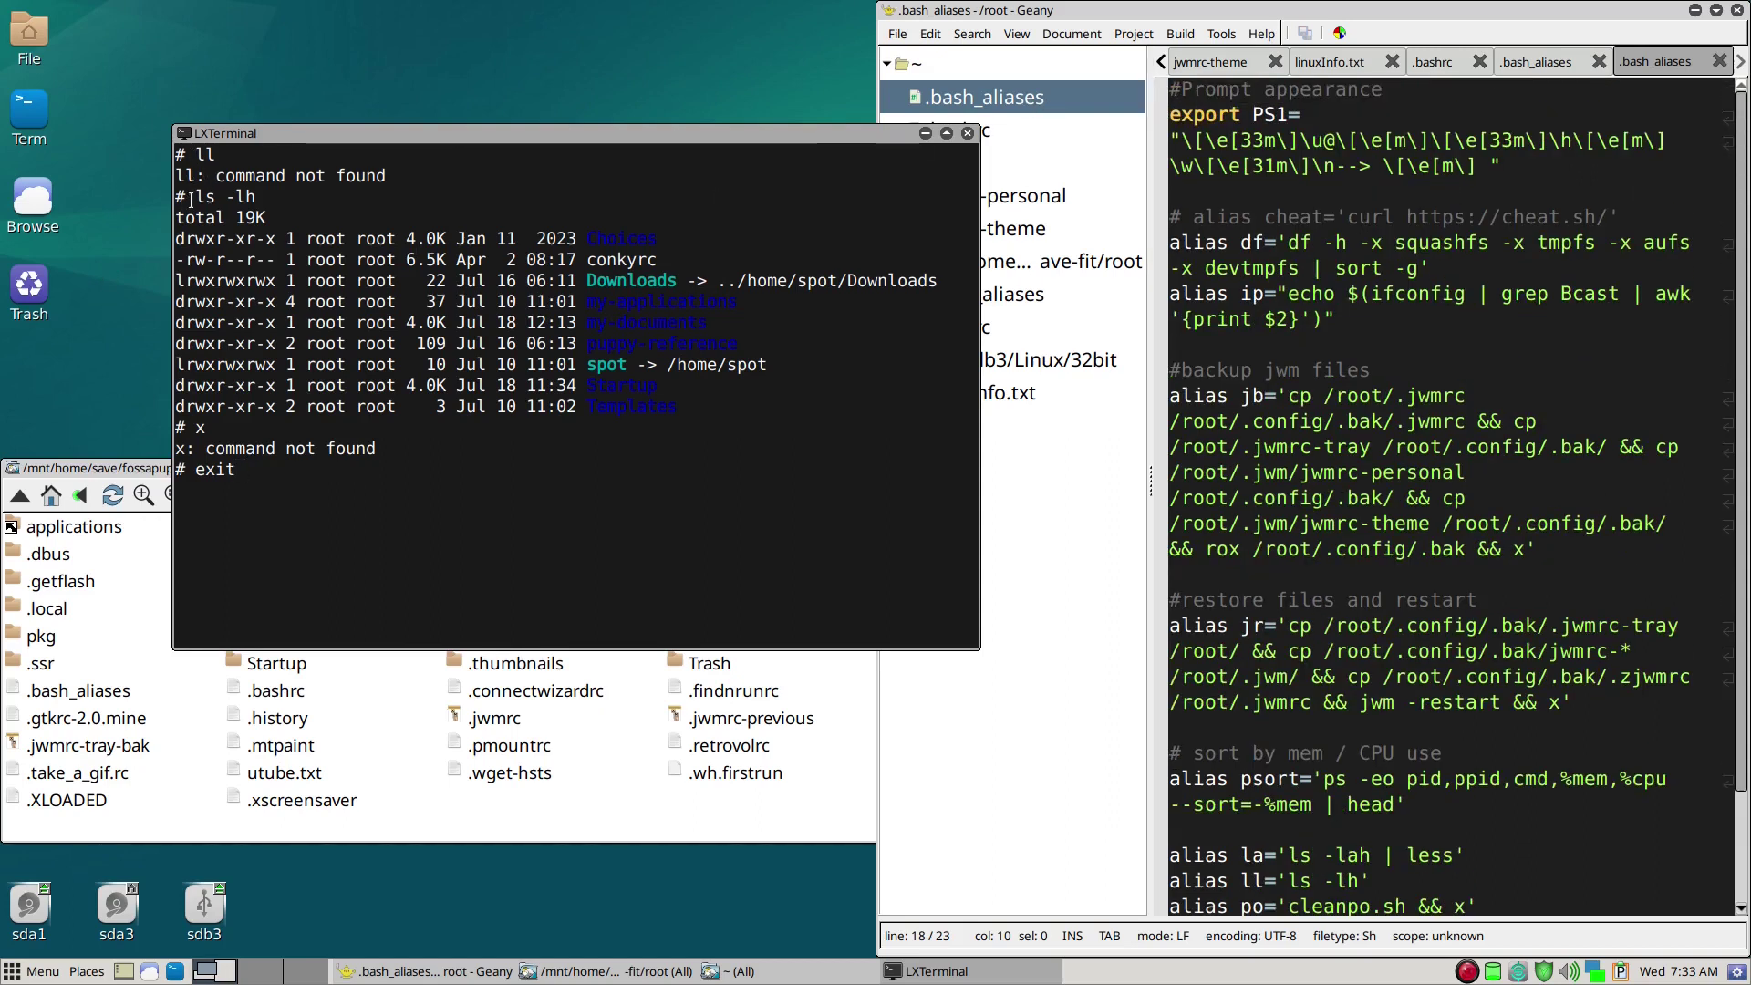
{"action": "mouse_move", "coordinate": [189, 194]}
{"action": "left_mouse_down"}
{"action": "mouse_move", "coordinate": [410, 196]}
{"action": "mouse_move", "coordinate": [178, 194]}
{"action": "left_mouse_up"}
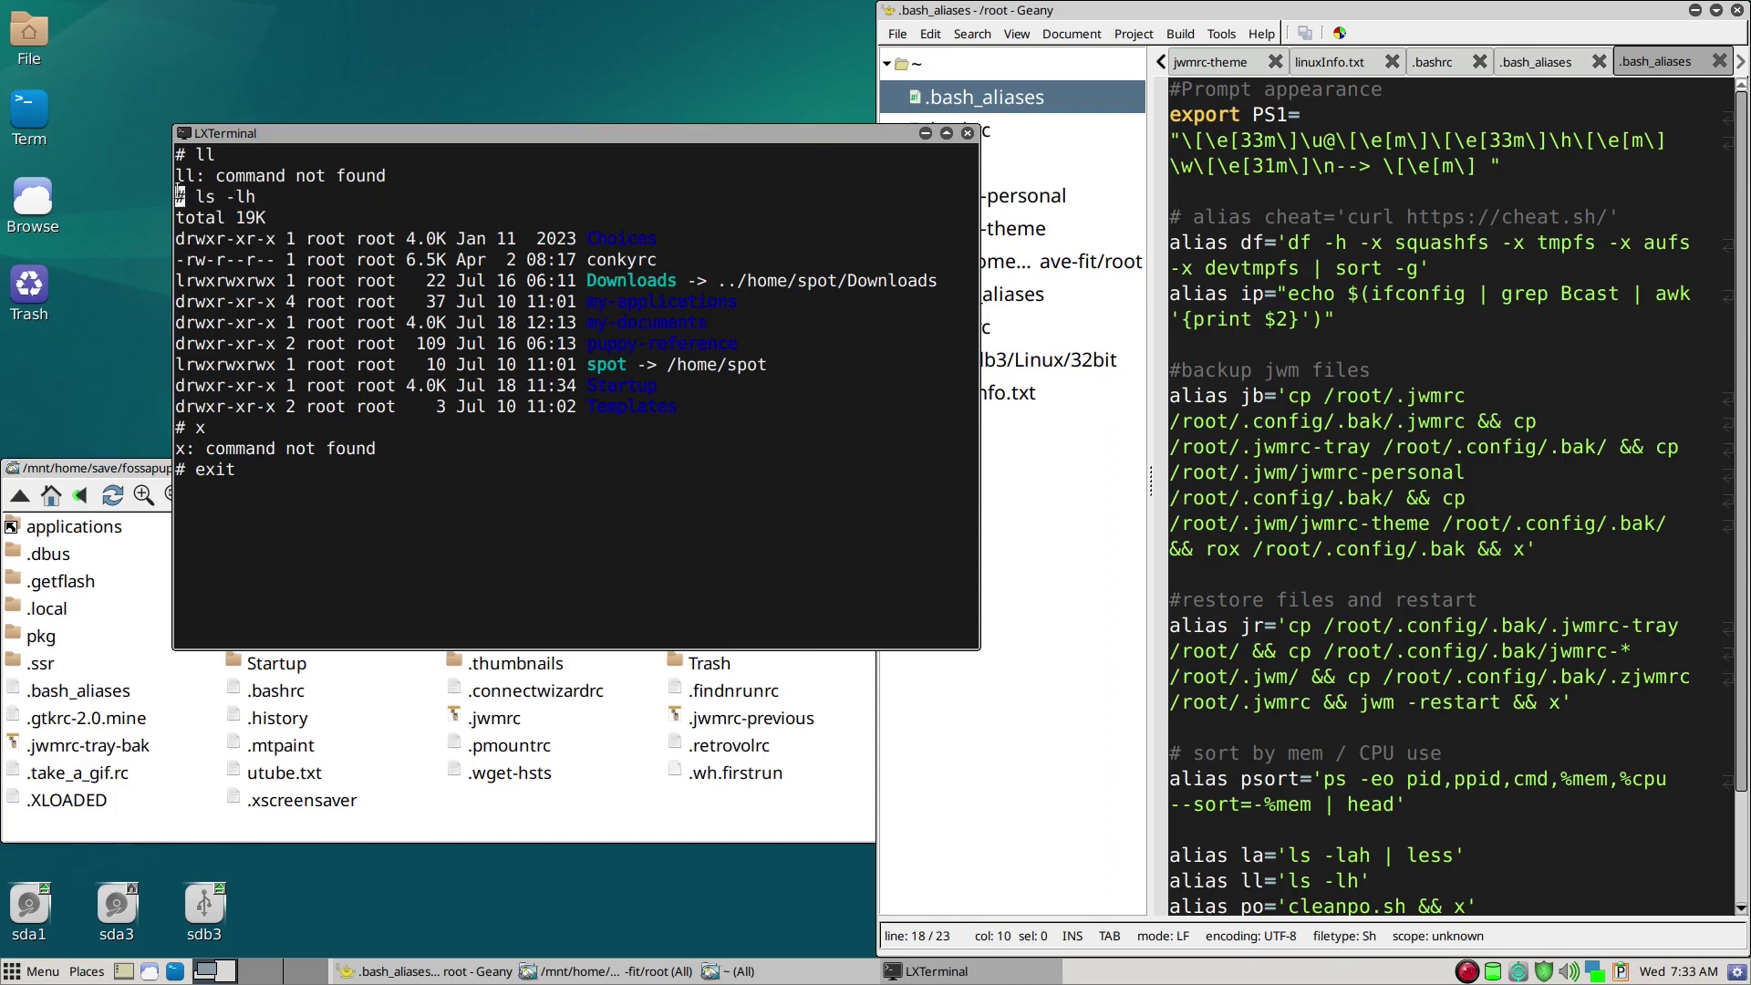
{"action": "left_click", "coordinate": [1450, 140]}
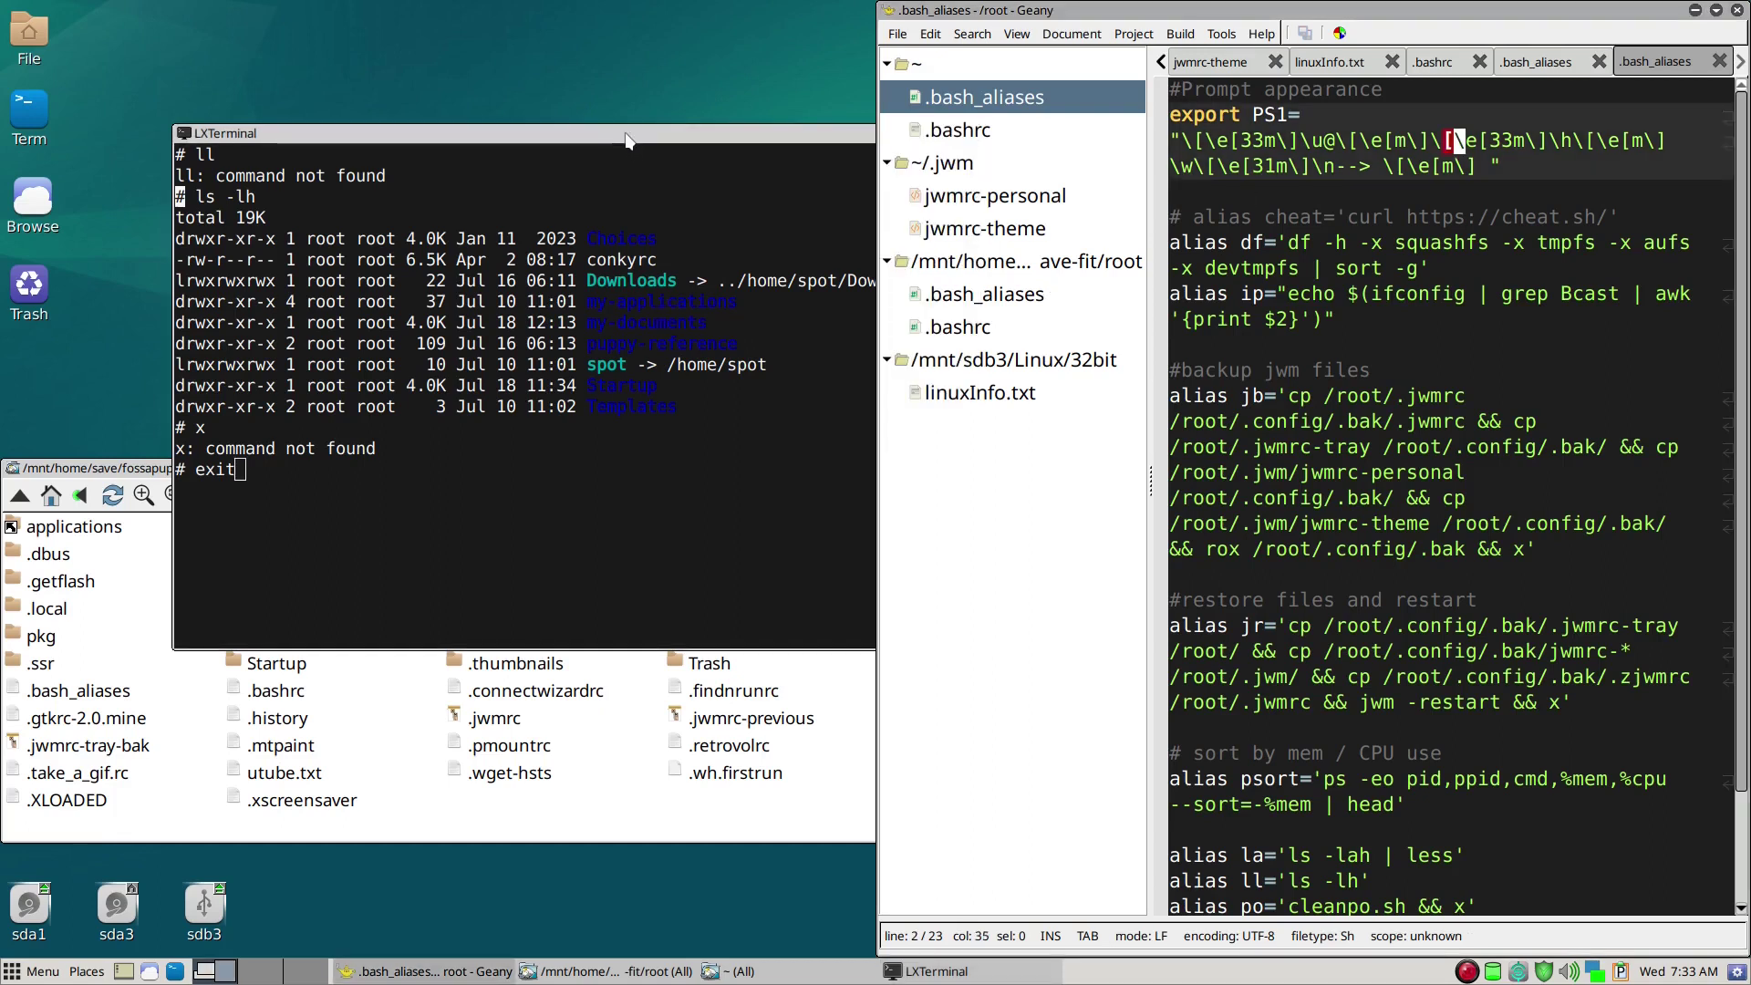
{"action": "left_click_drag", "start_coordinate": [626, 139], "coordinate": [582, 131]}
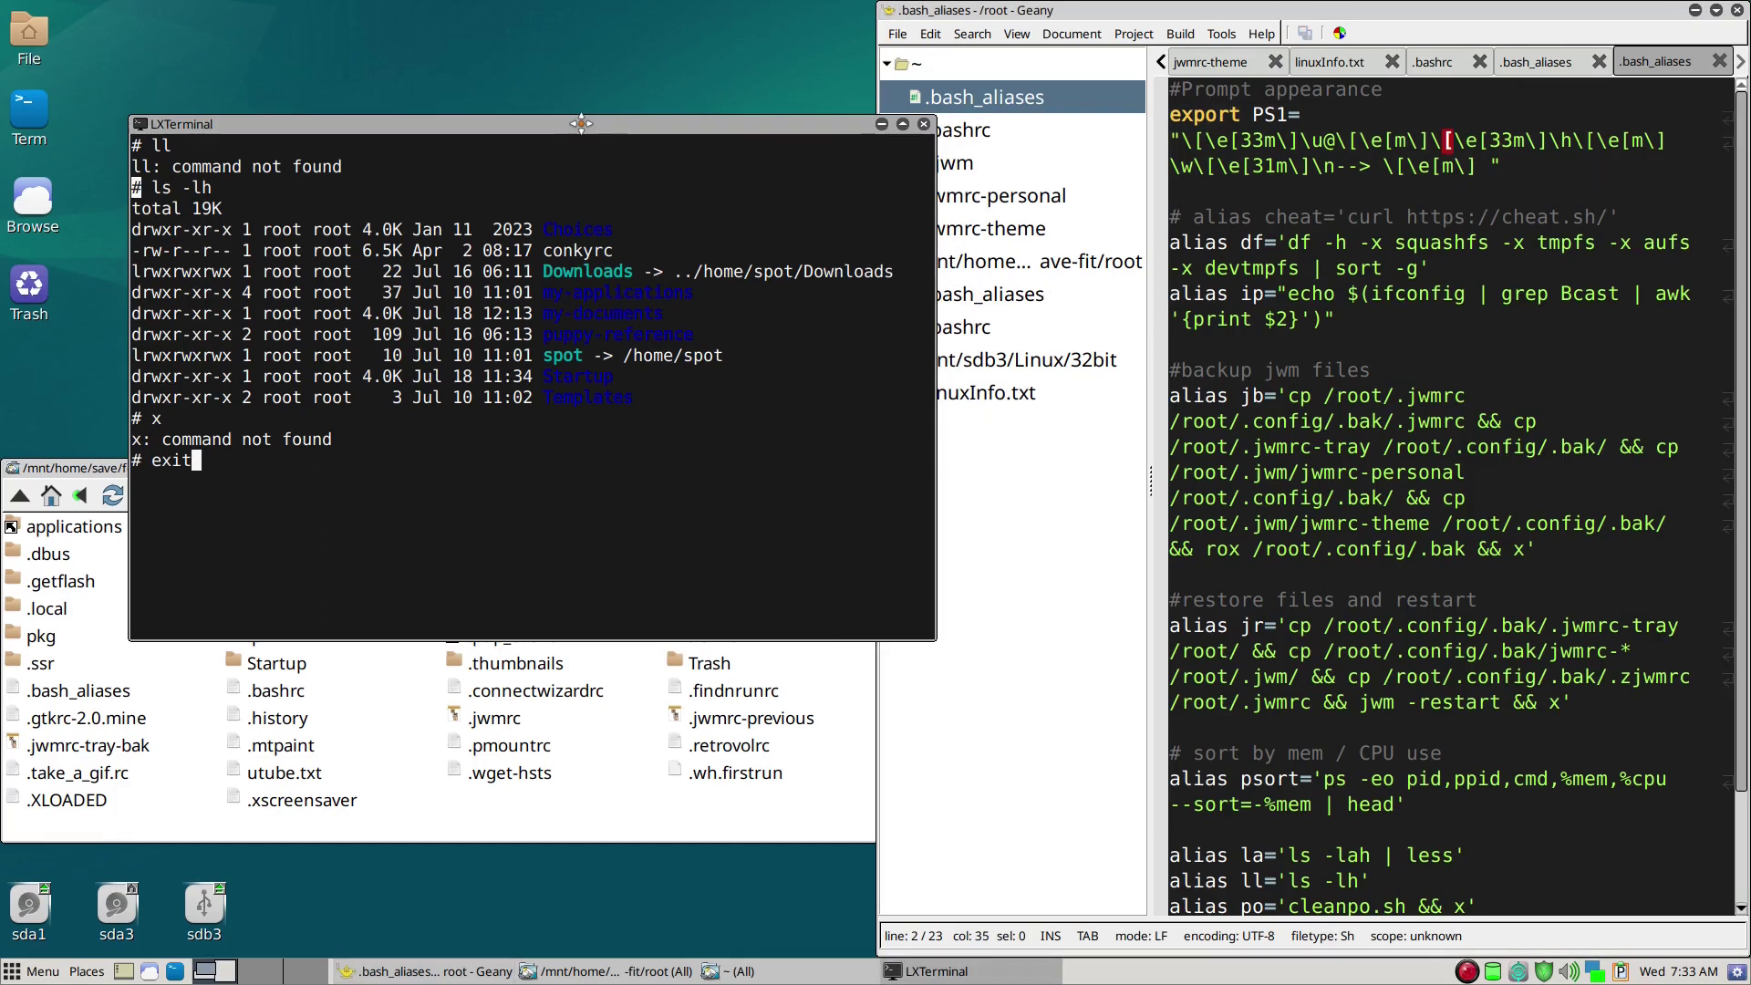
Close the terminal and bring up the home folder's .bashrc in the editor
{"action": "left_click", "coordinate": [923, 124]}
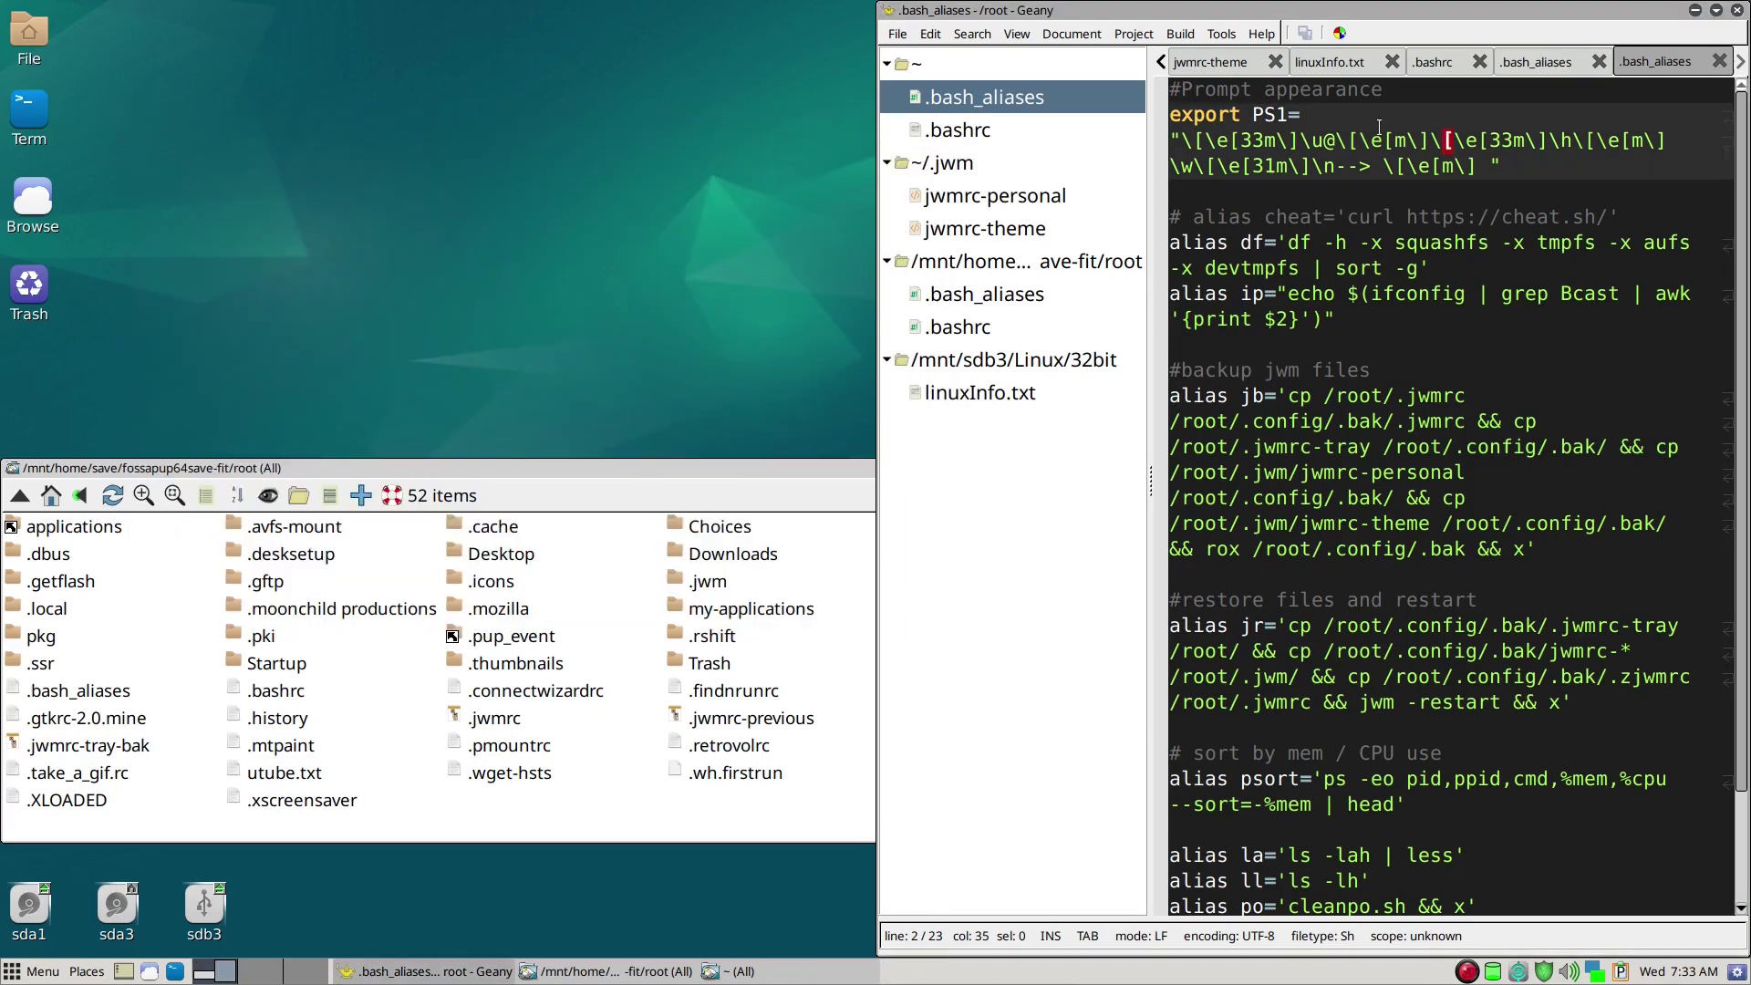
{"action": "left_click", "coordinate": [1389, 396]}
{"action": "scroll", "coordinate": [1388, 396], "scroll_direction": "down", "scroll_amount": 2}
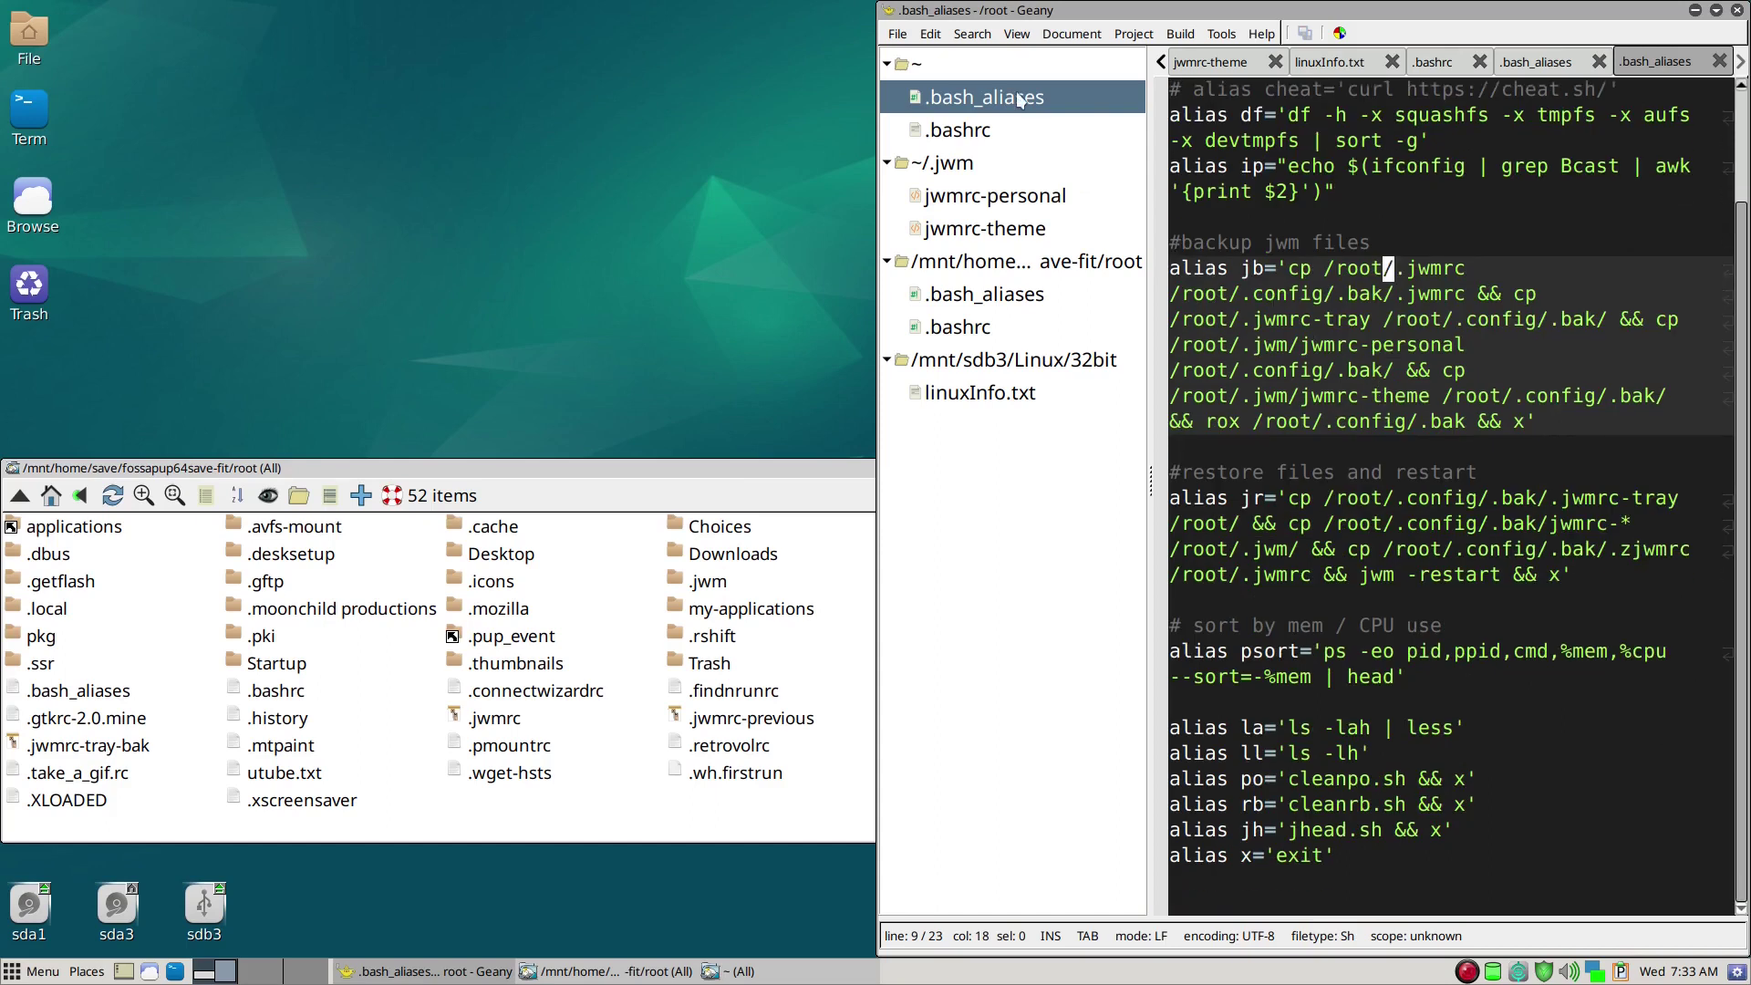
{"action": "left_click", "coordinate": [987, 137]}
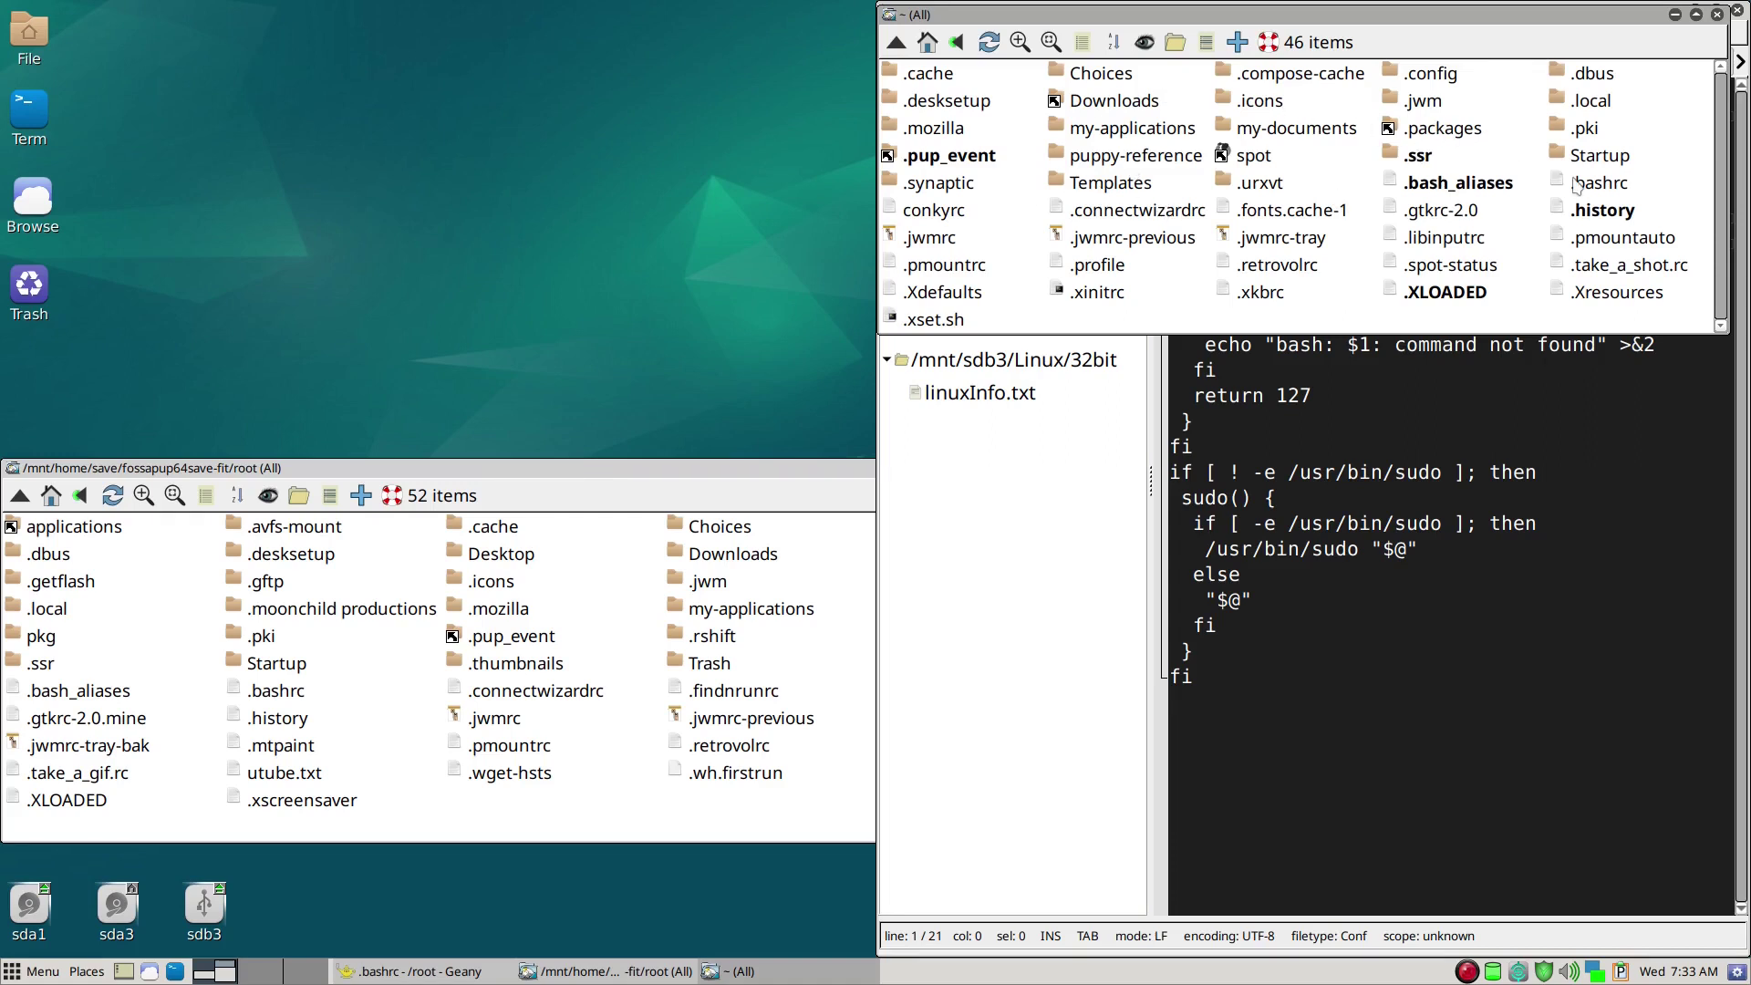
{"action": "left_click_drag", "start_coordinate": [1576, 185], "coordinate": [1589, 519]}
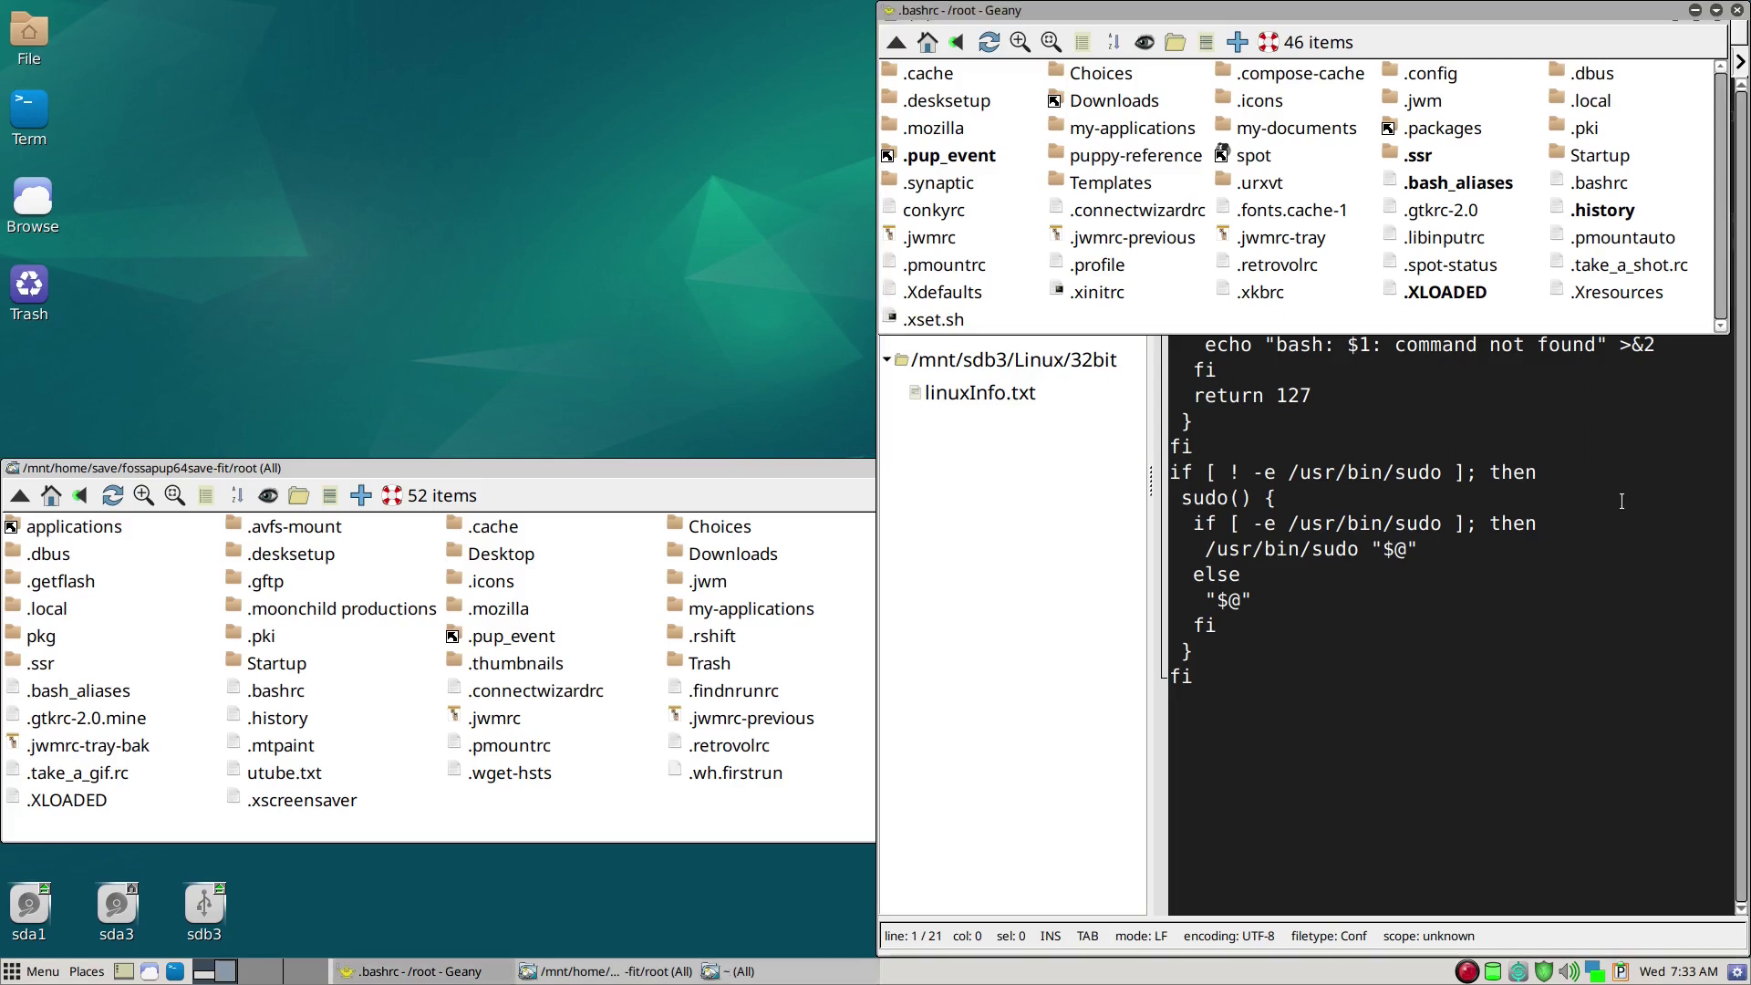
{"action": "left_click", "coordinate": [1621, 501]}
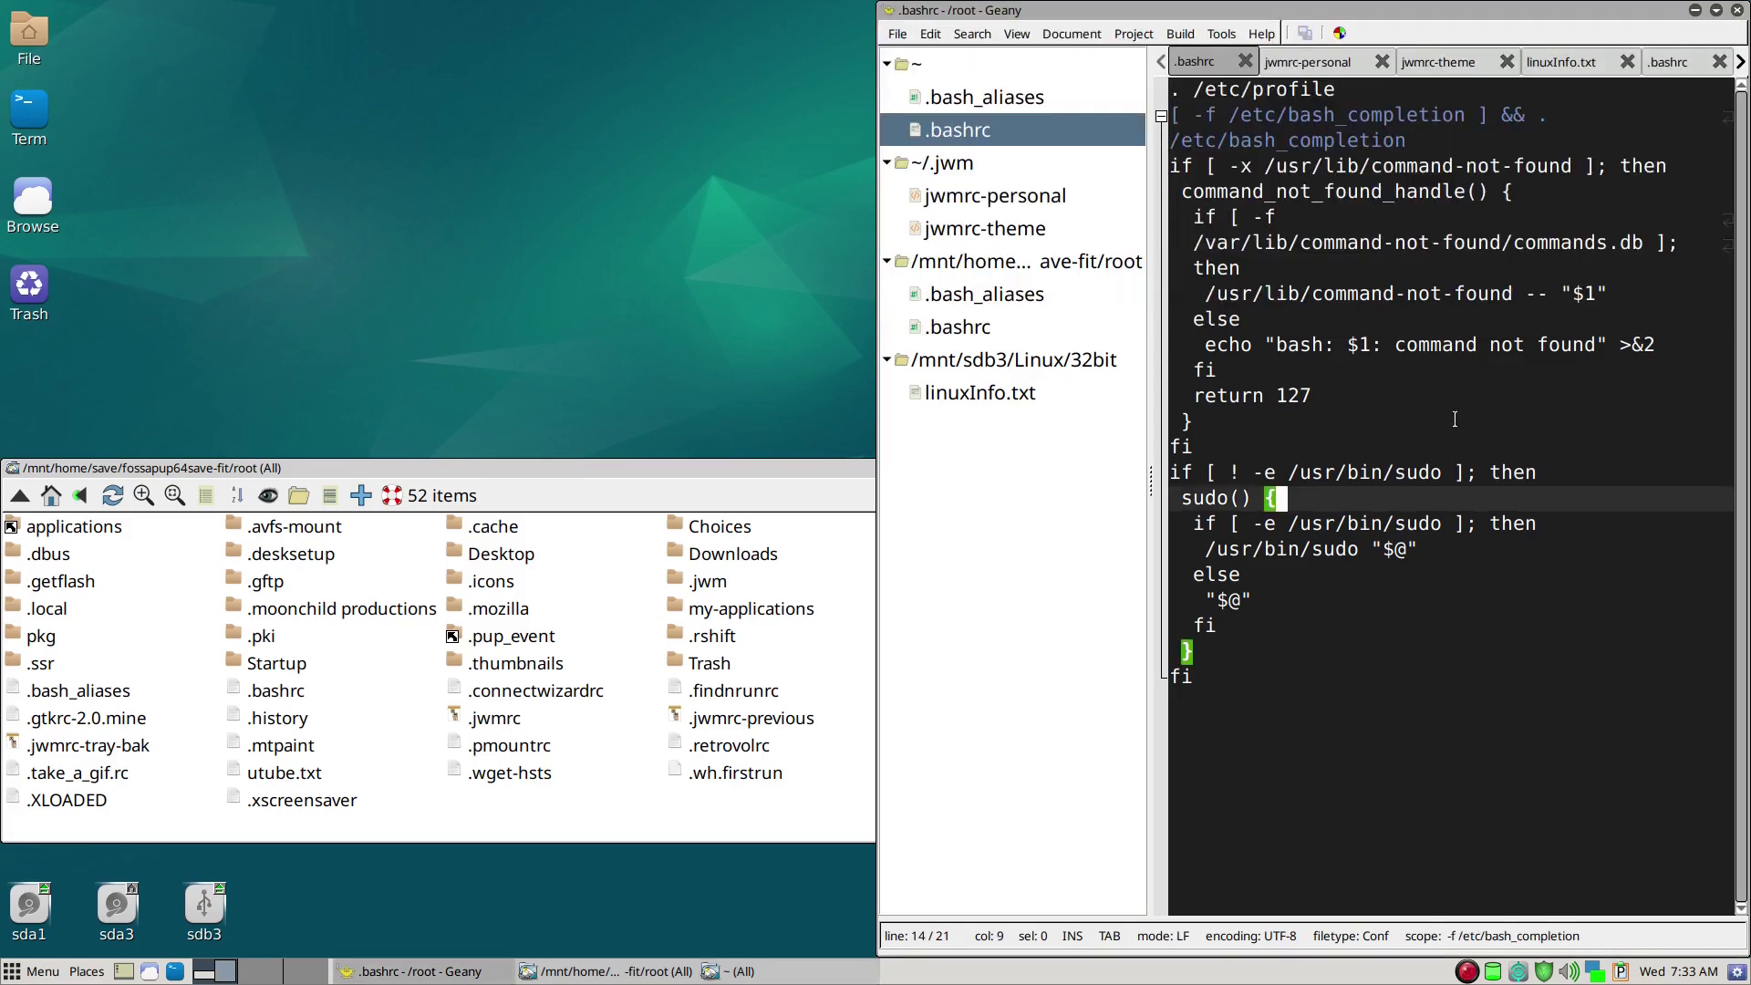
Add blank lines after the final fi of the home folder's .bashrc
{"action": "left_click", "coordinate": [1270, 712]}
{"action": "key", "text": "Return"}
{"action": "key", "text": "Return"}
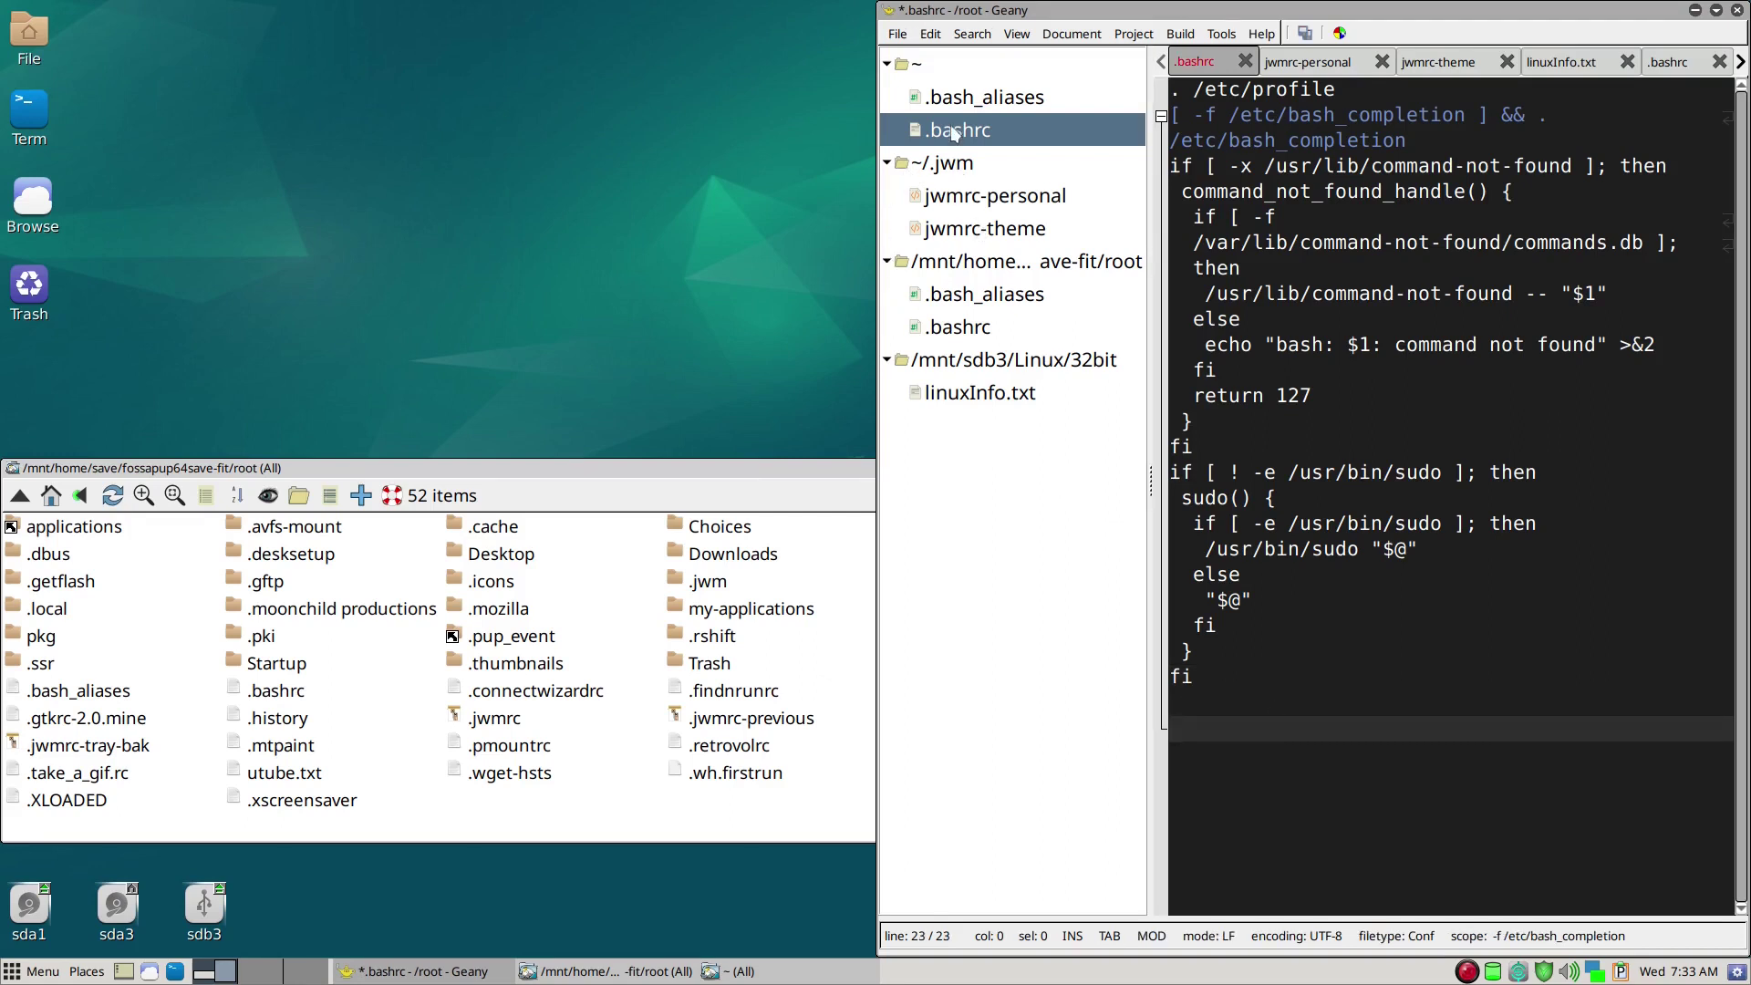
Copy the "# read .bash_aliases" and "source ~/.bash_aliases" lines from the old save folder's .bashrc to the end of ~/.bashrc and save it
{"action": "left_click", "coordinate": [972, 330]}
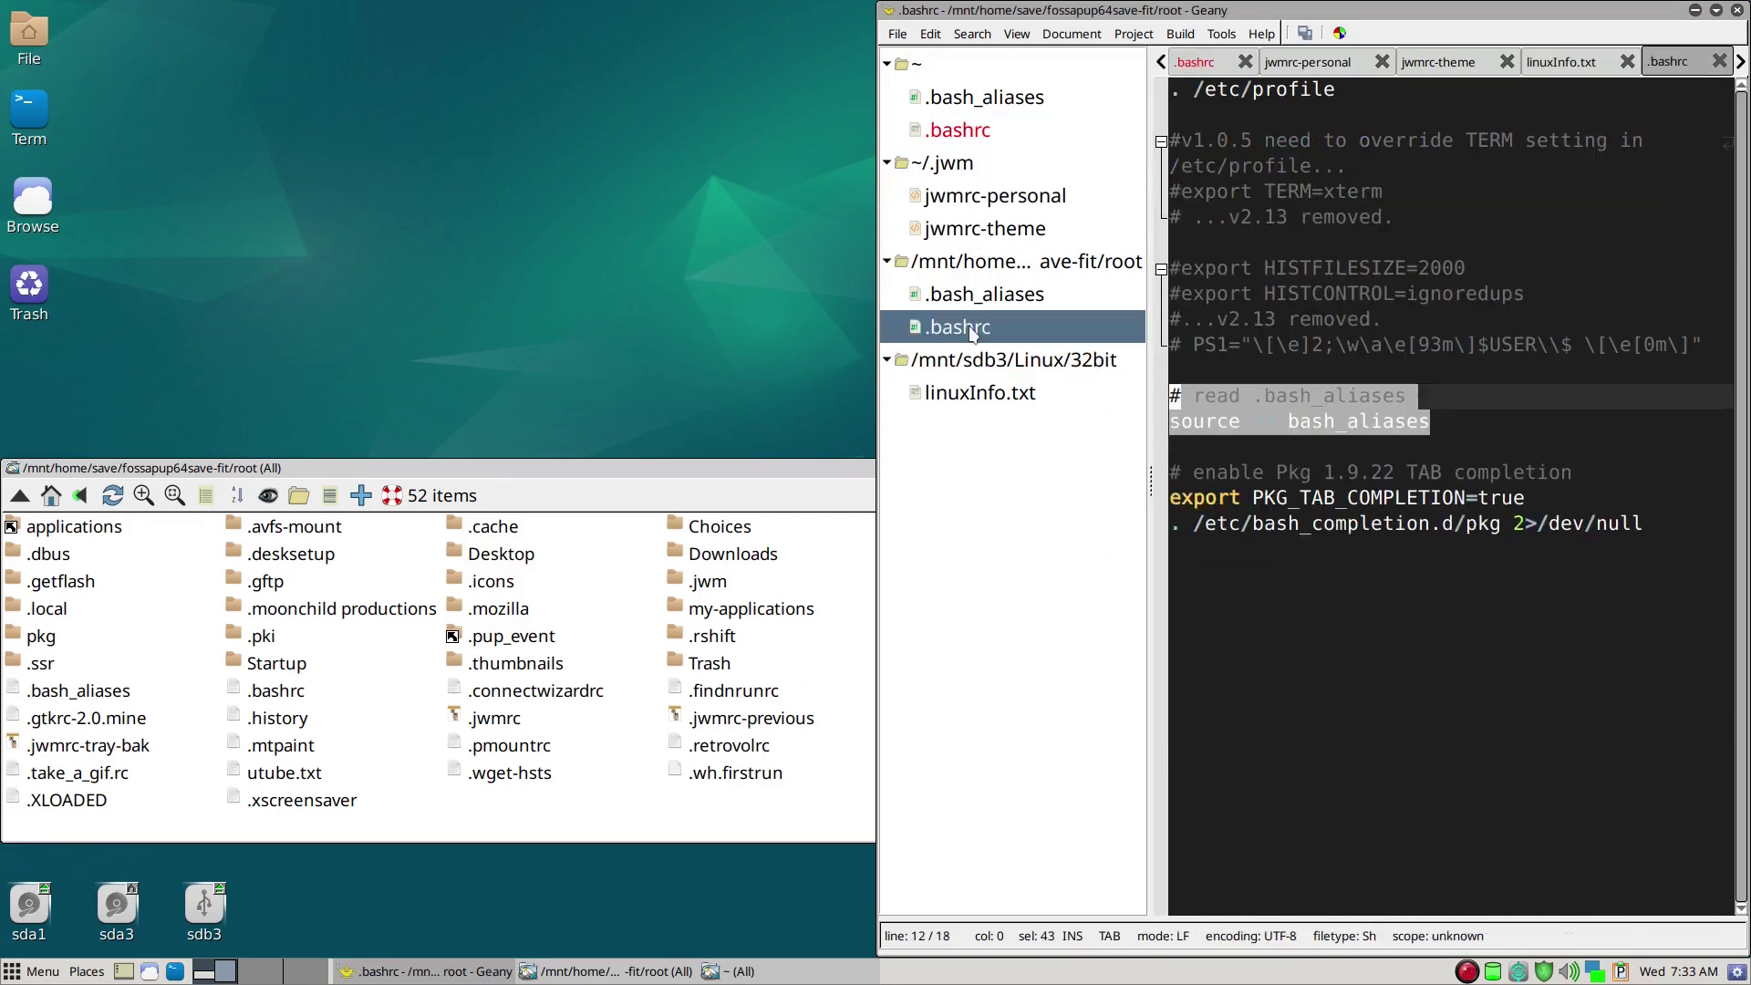
{"action": "right_click", "coordinate": [1318, 409]}
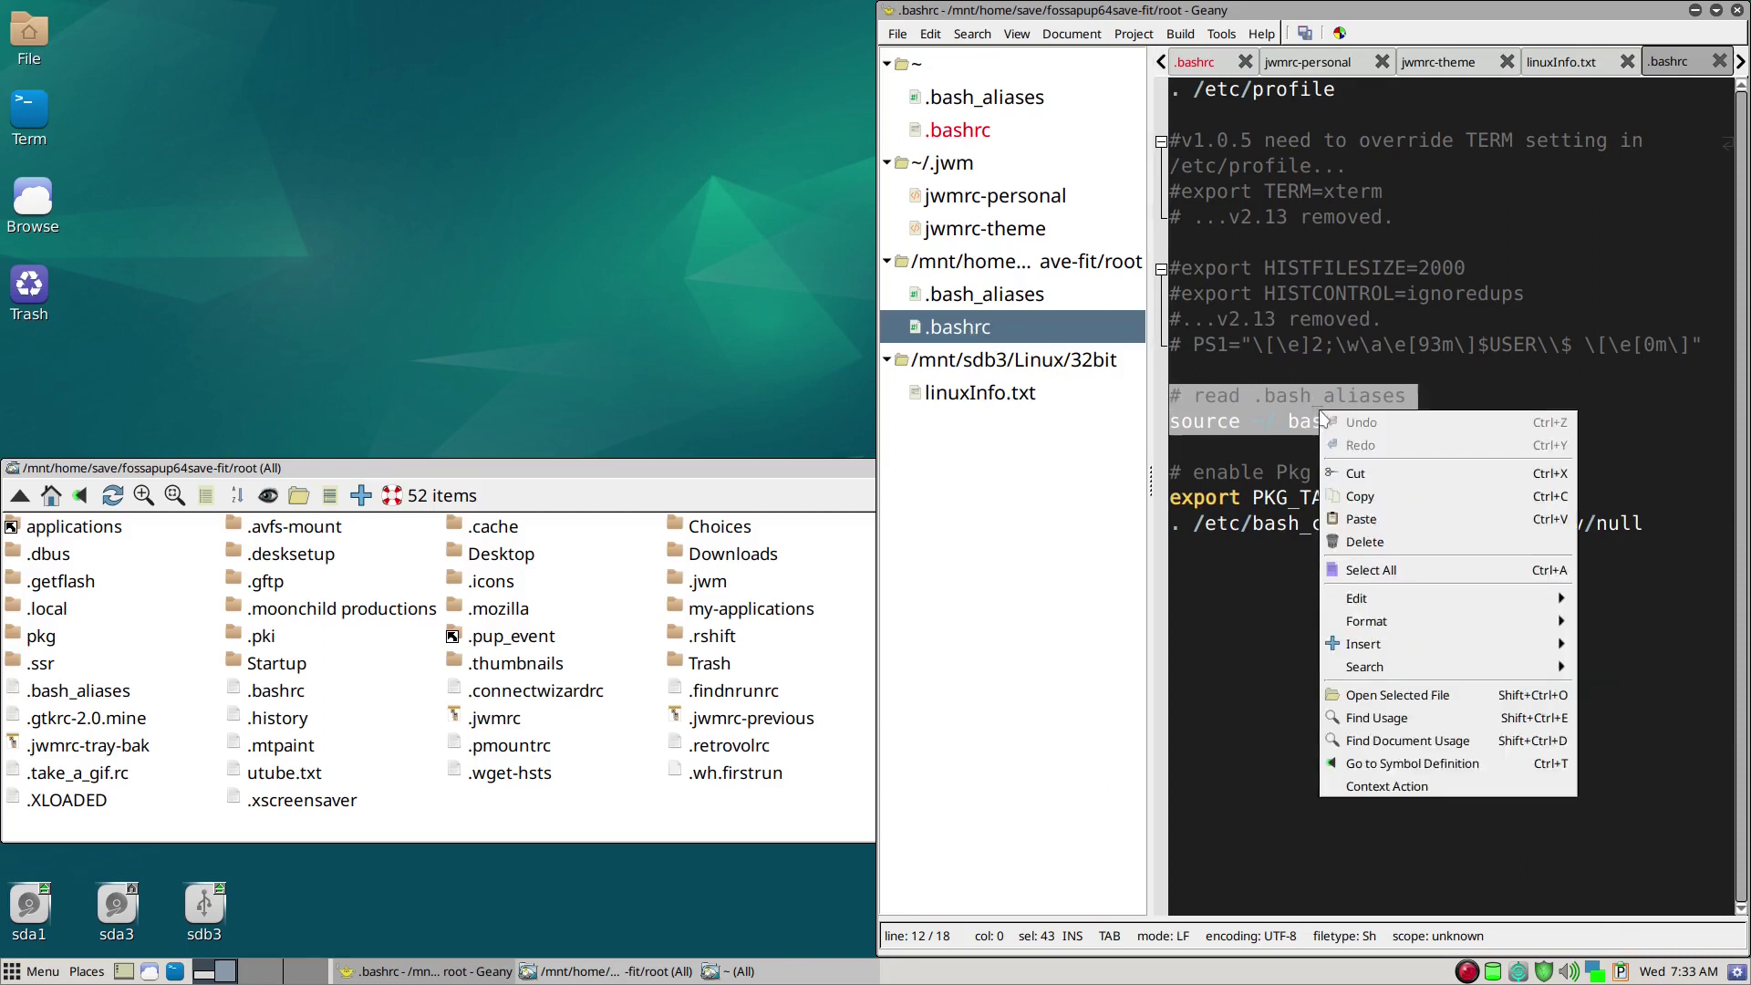
{"action": "left_click", "coordinate": [1359, 496]}
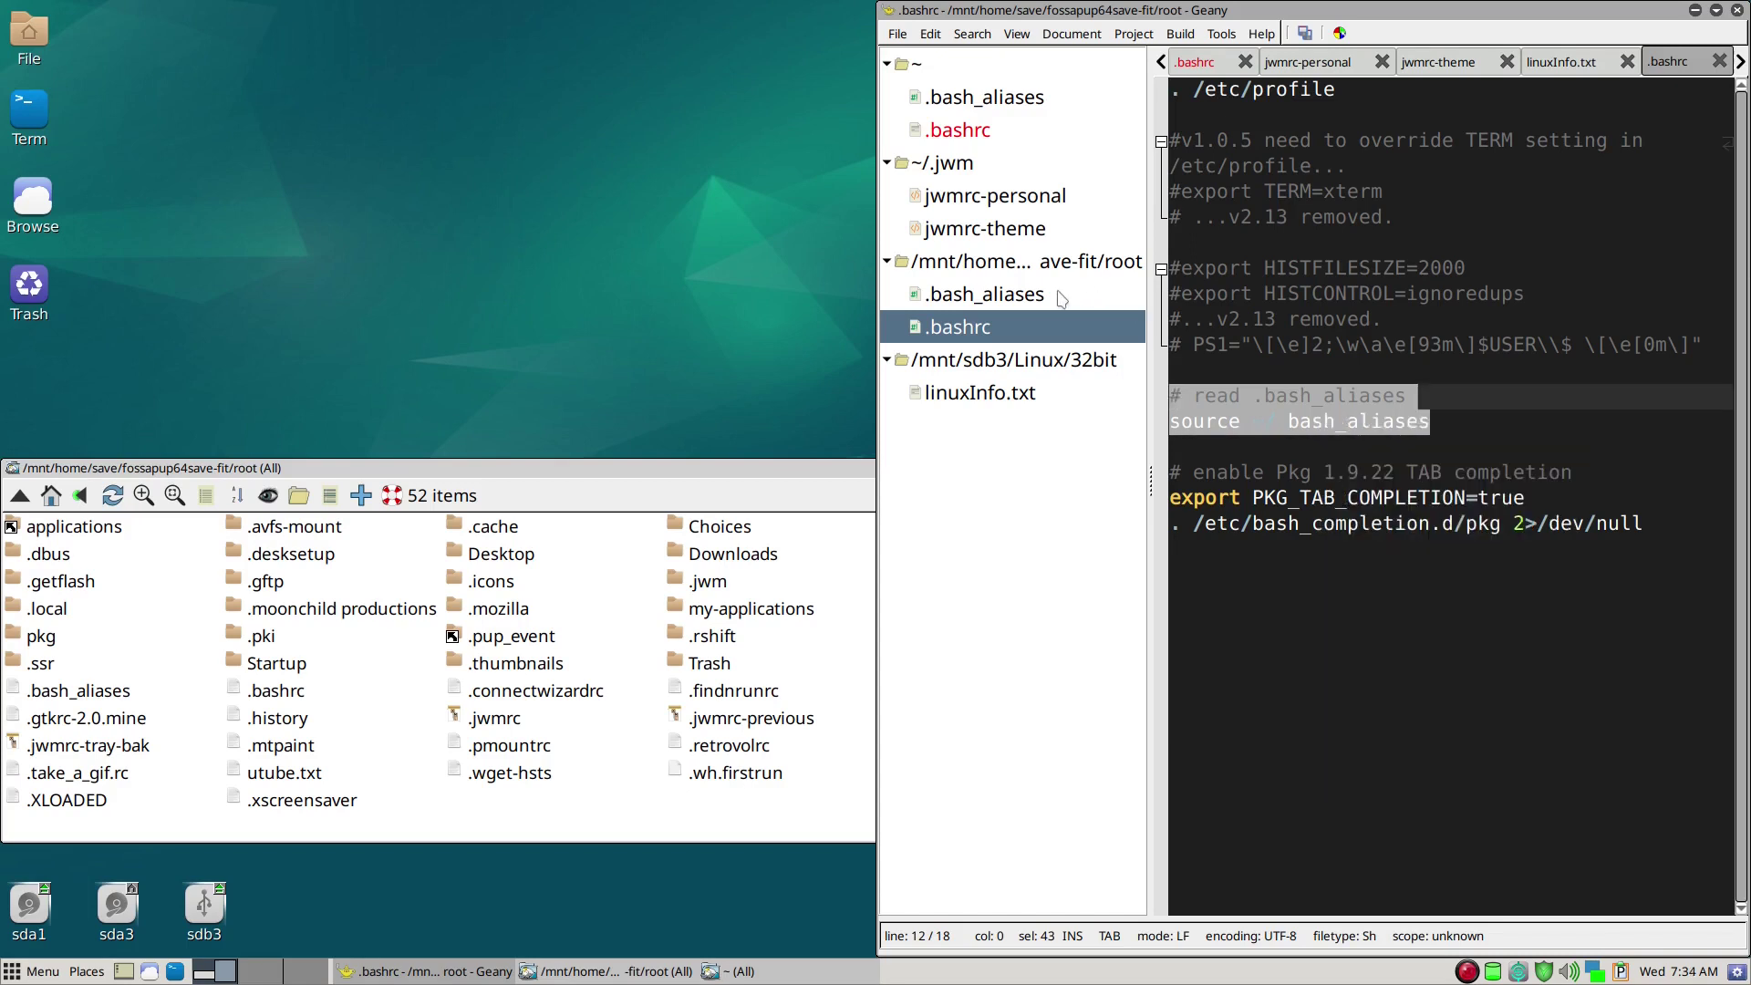
{"action": "left_click", "coordinate": [959, 130]}
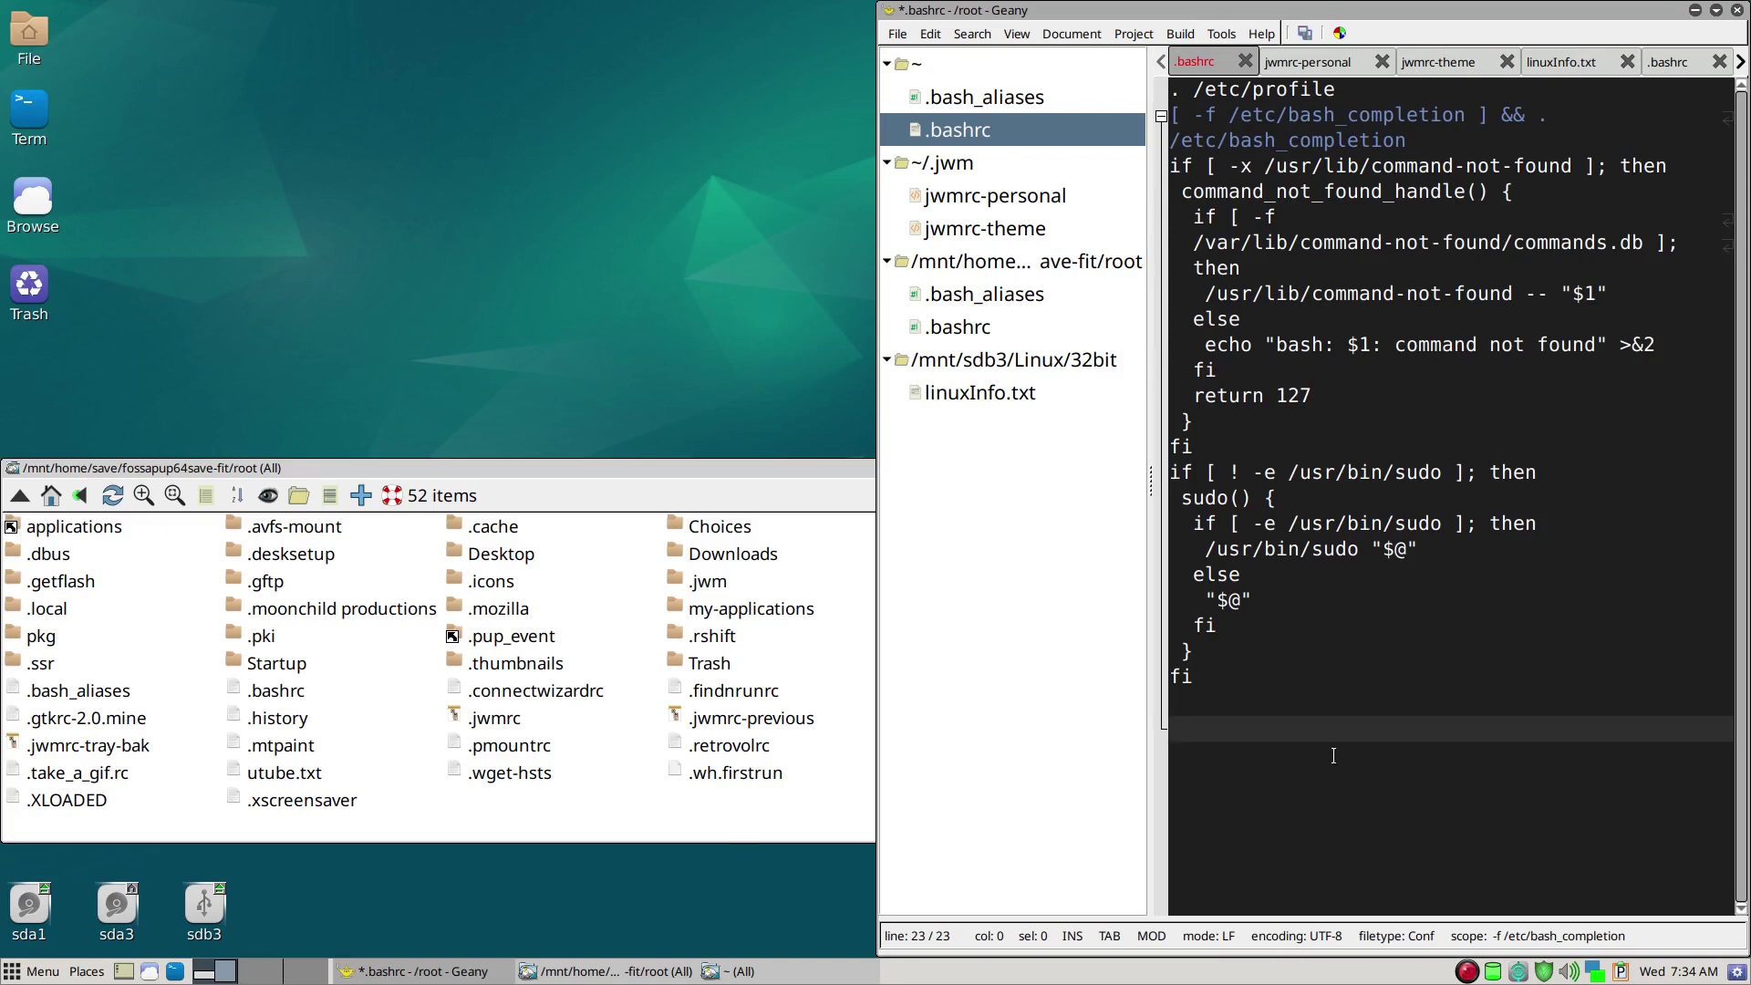
{"action": "type", "text": "# read .bash_aliases source ~/.bash_aliases"}
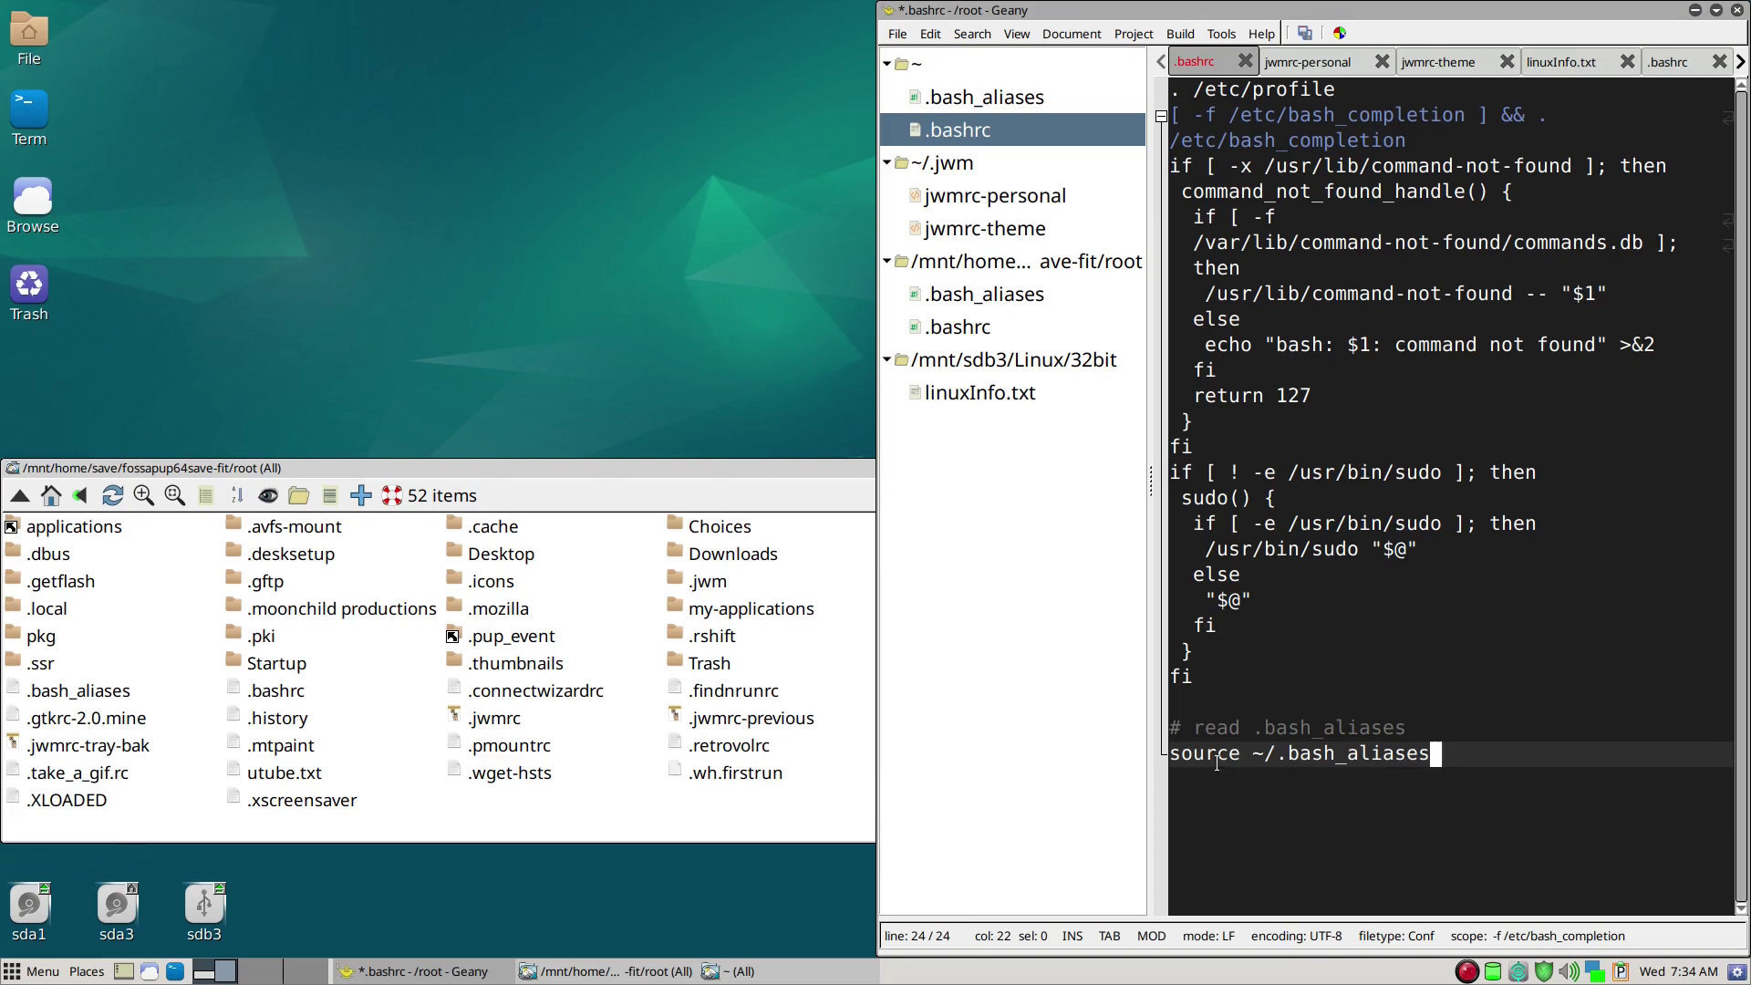
{"action": "left_click", "coordinate": [1305, 36]}
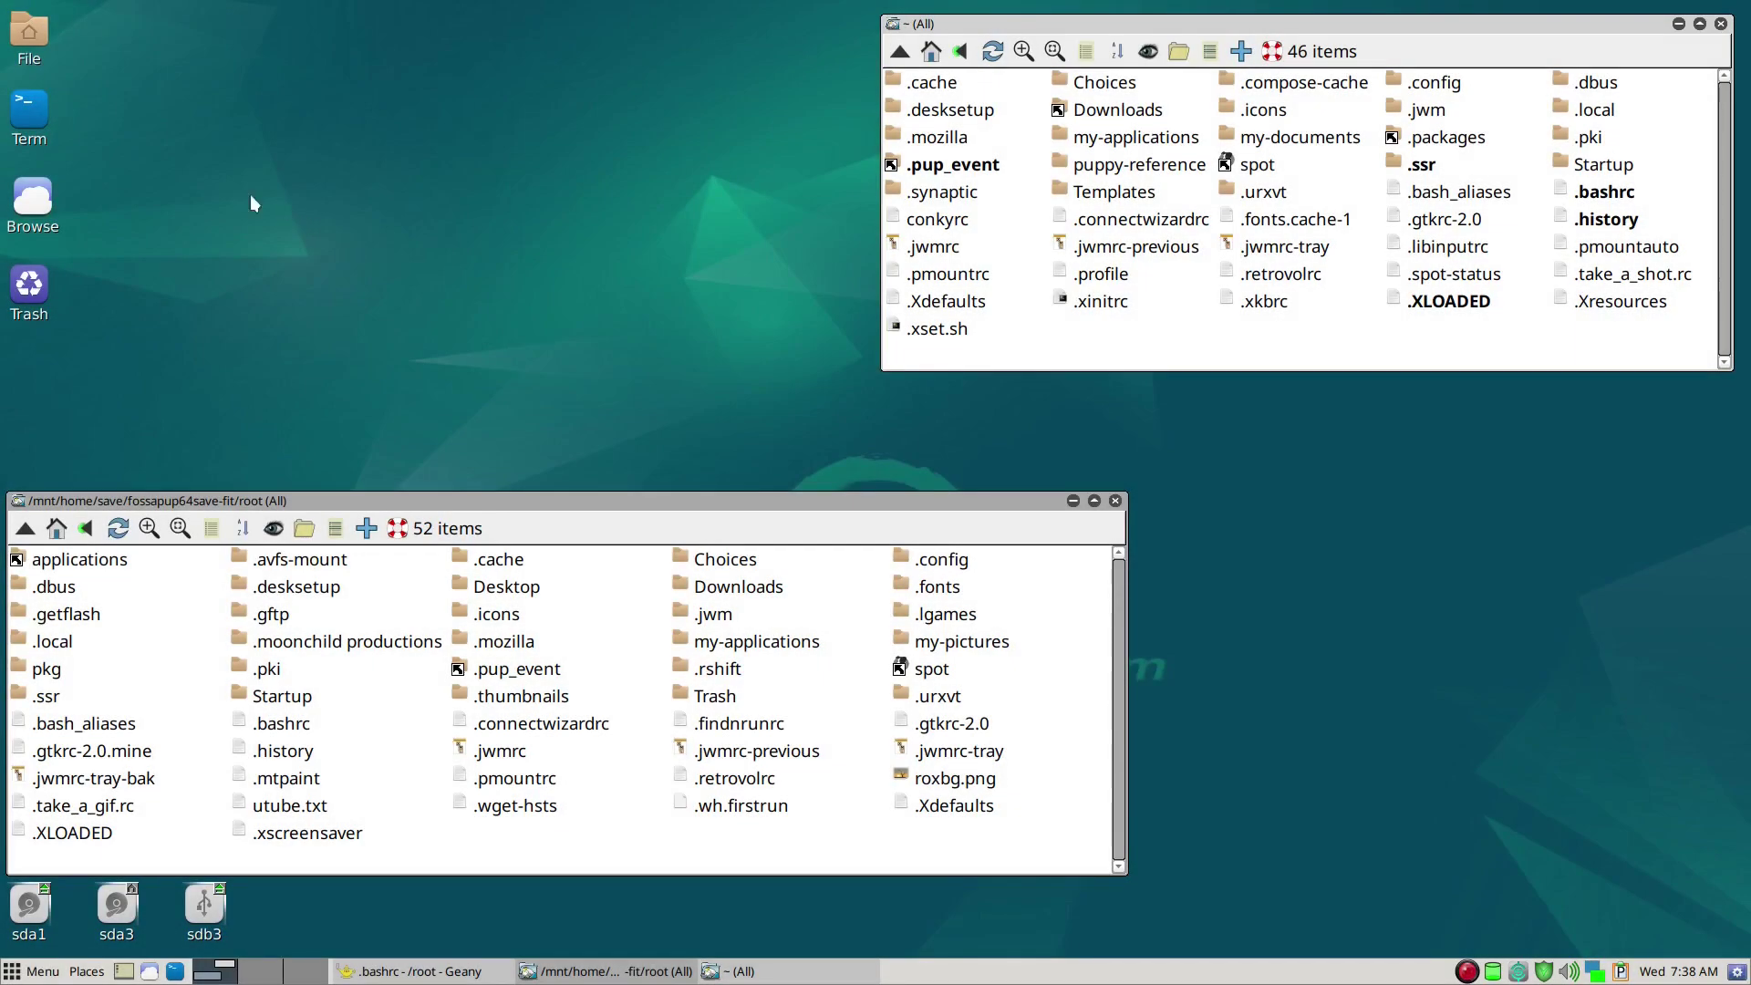
Launch a new LXTerminal to check the custom prompt, and close it with the x alias
{"action": "left_click", "coordinate": [30, 122]}
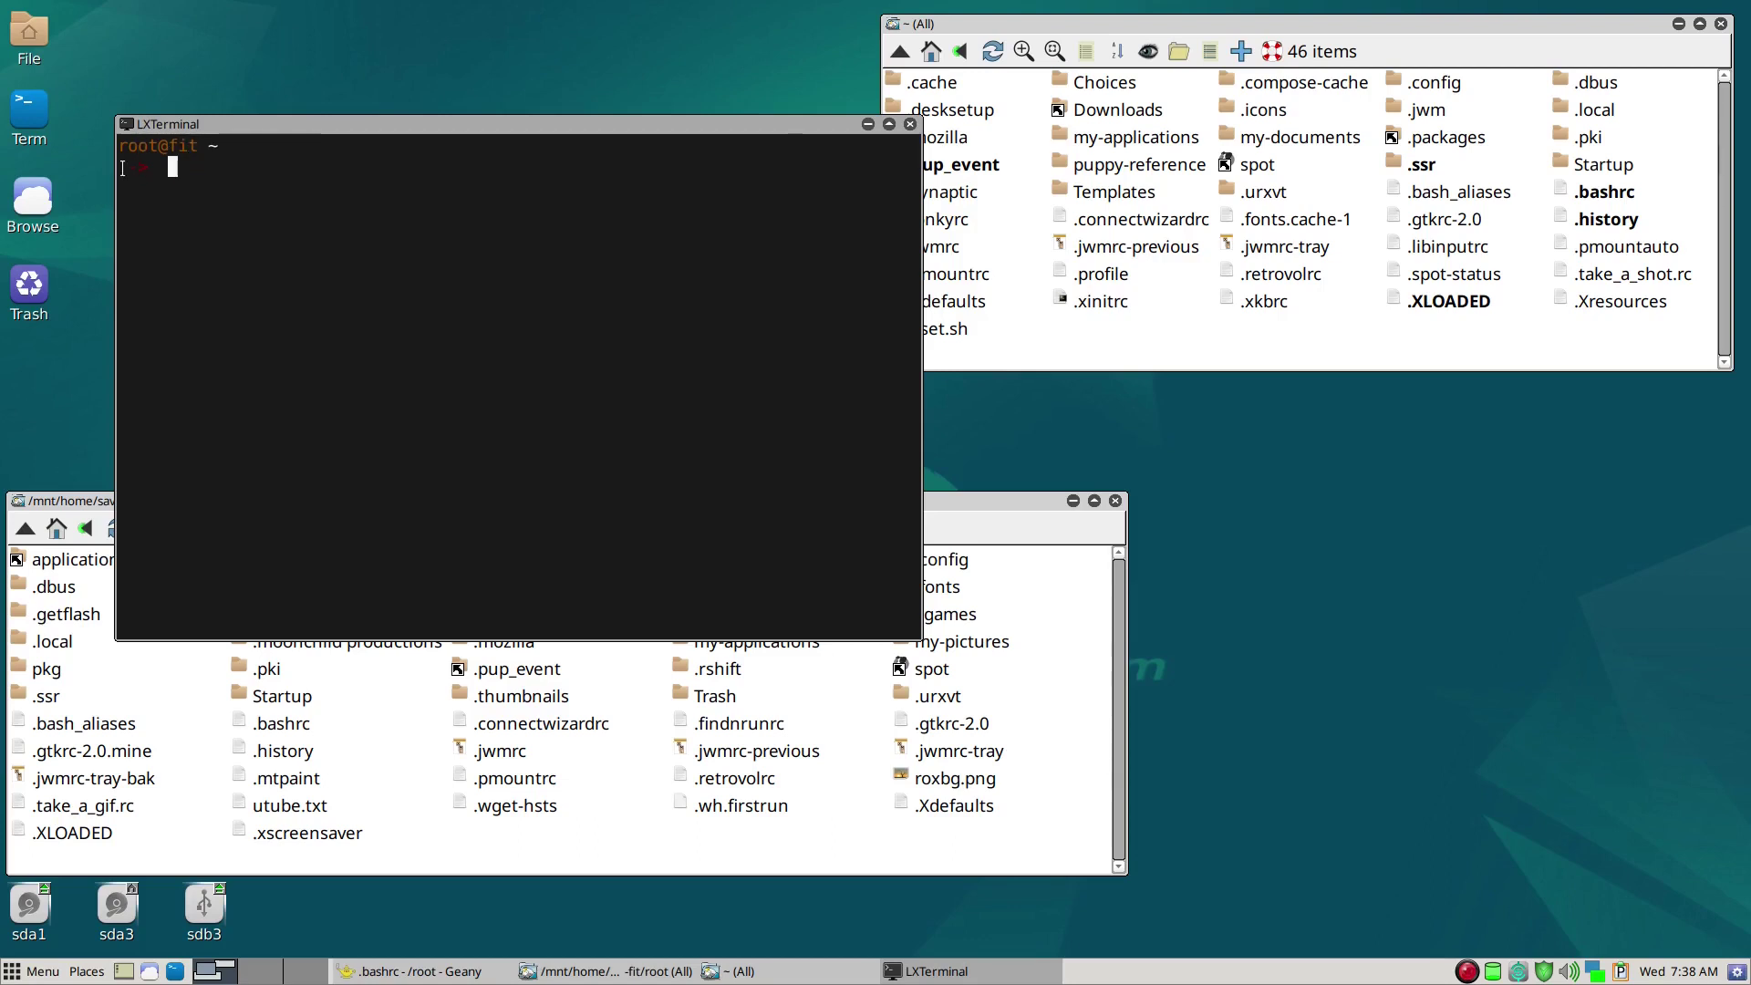
{"action": "left_click_drag", "start_coordinate": [234, 123], "coordinate": [268, 80]}
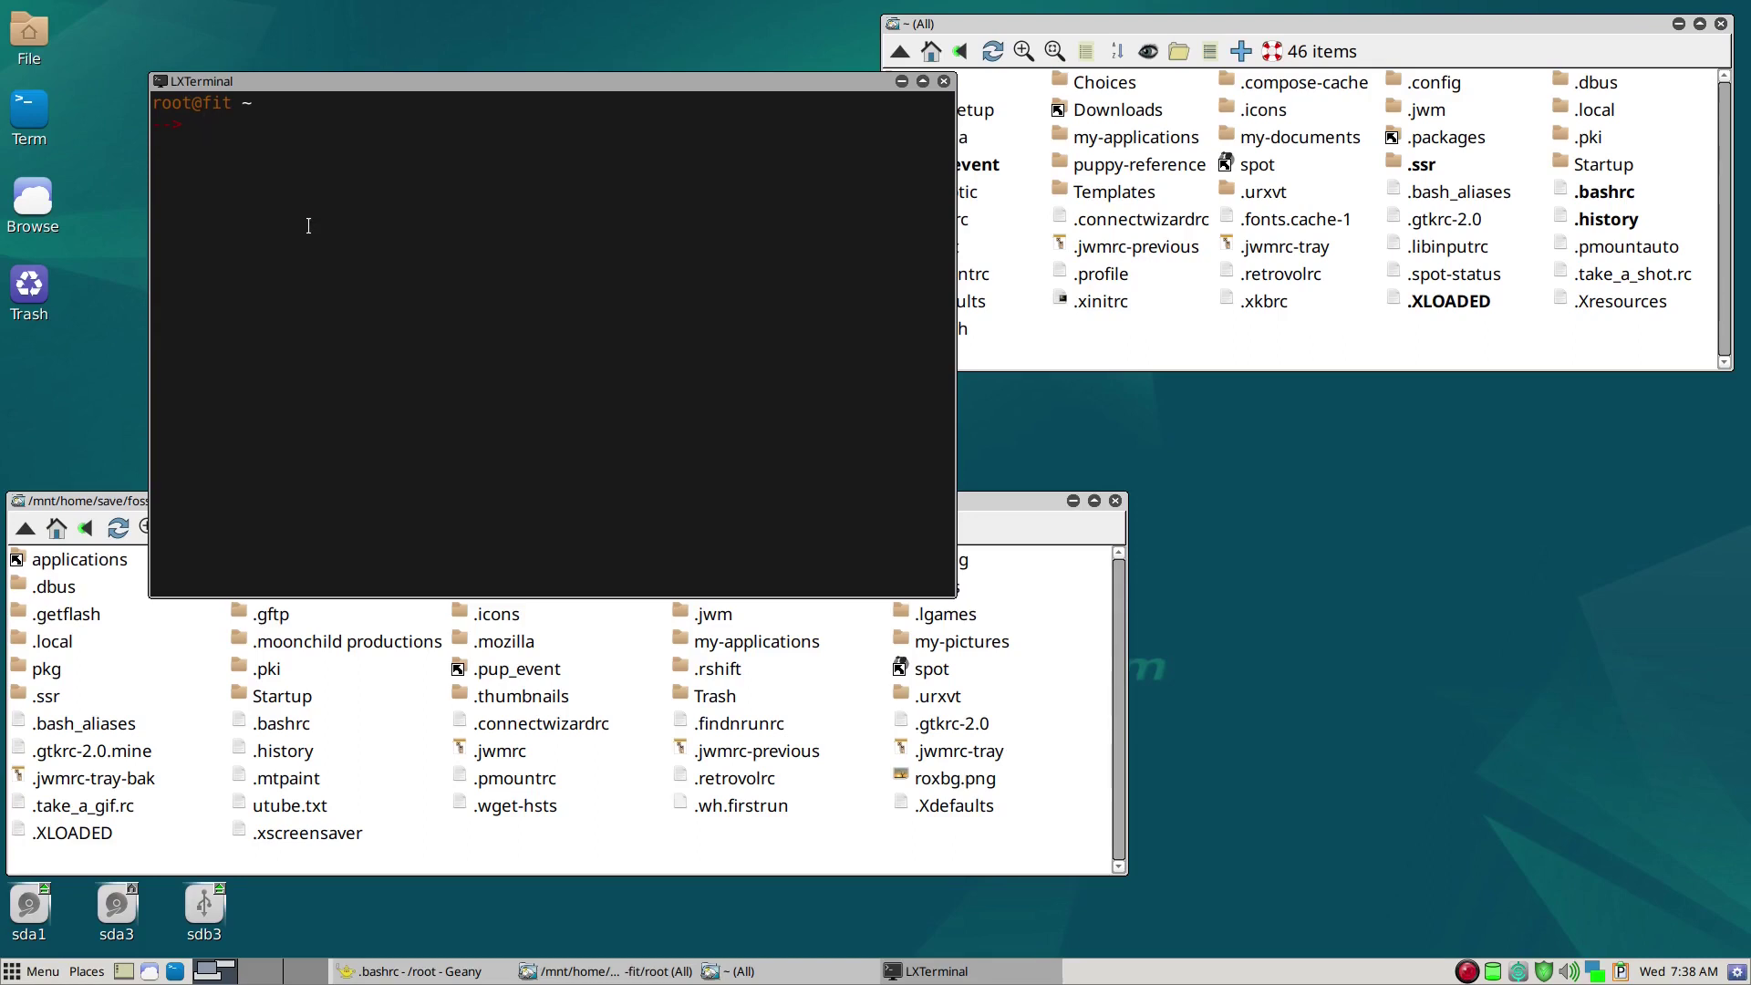
{"action": "type", "text": "x"}
{"action": "key", "text": "Return"}
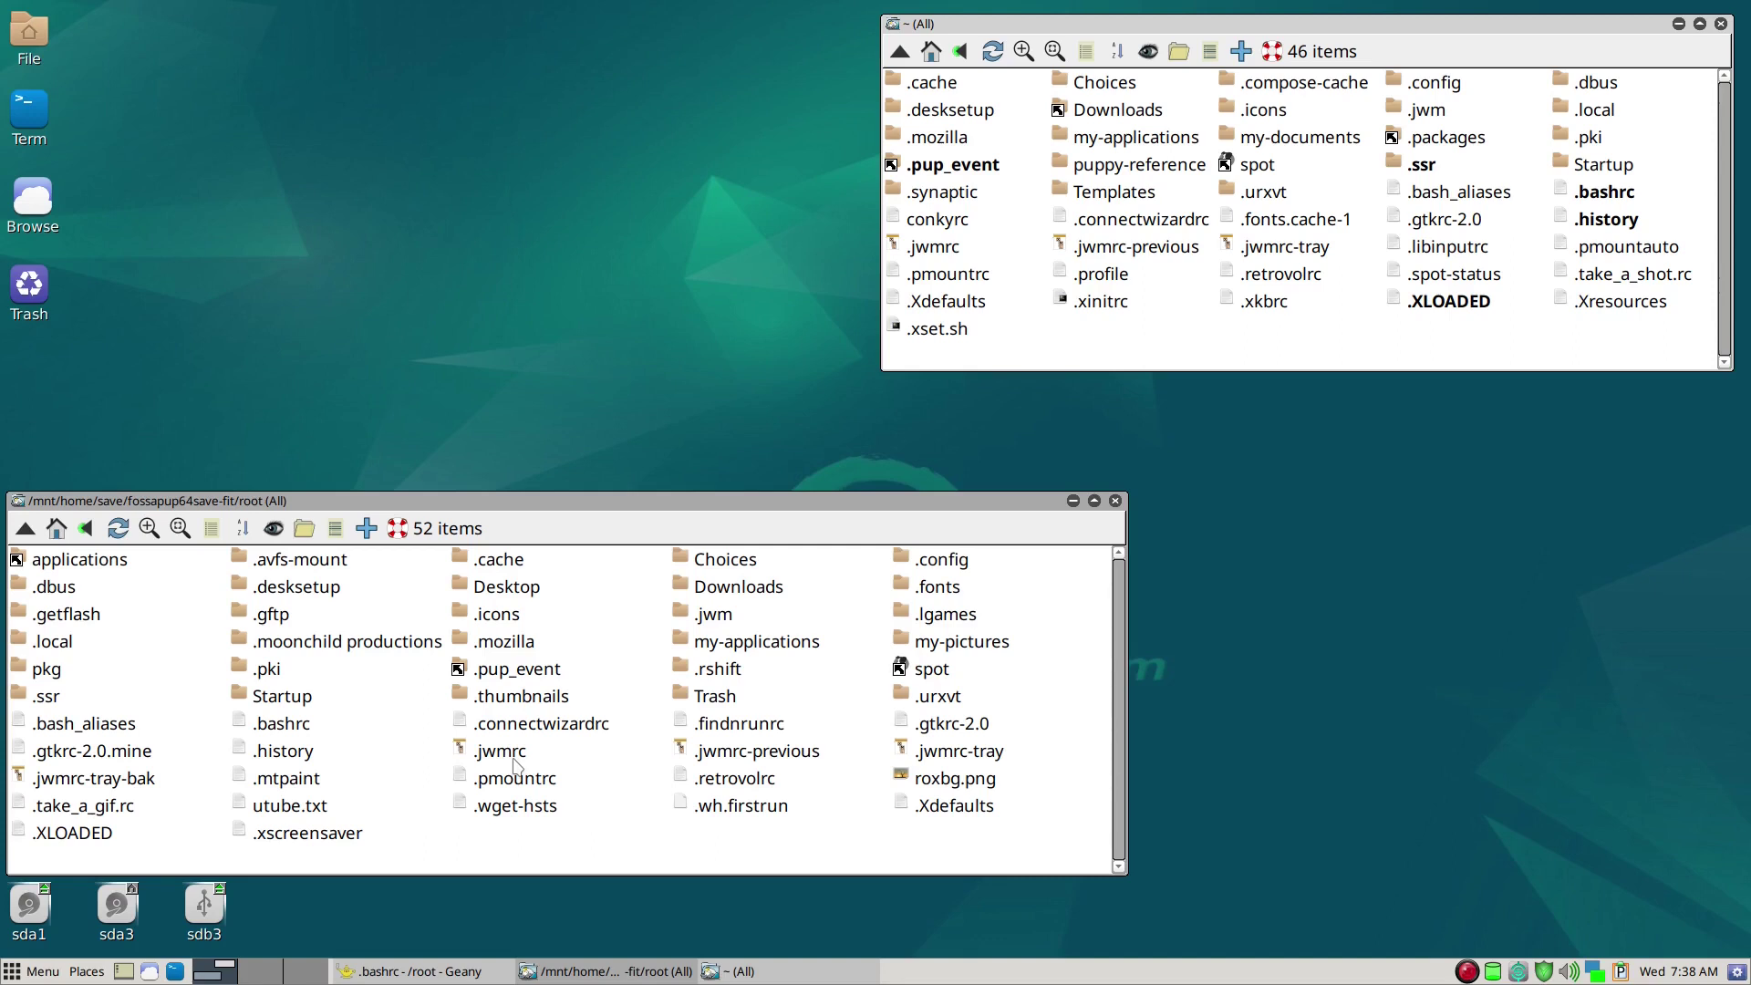
{"action": "right_click", "coordinate": [589, 293]}
{"action": "mouse_move", "coordinate": [661, 306]}
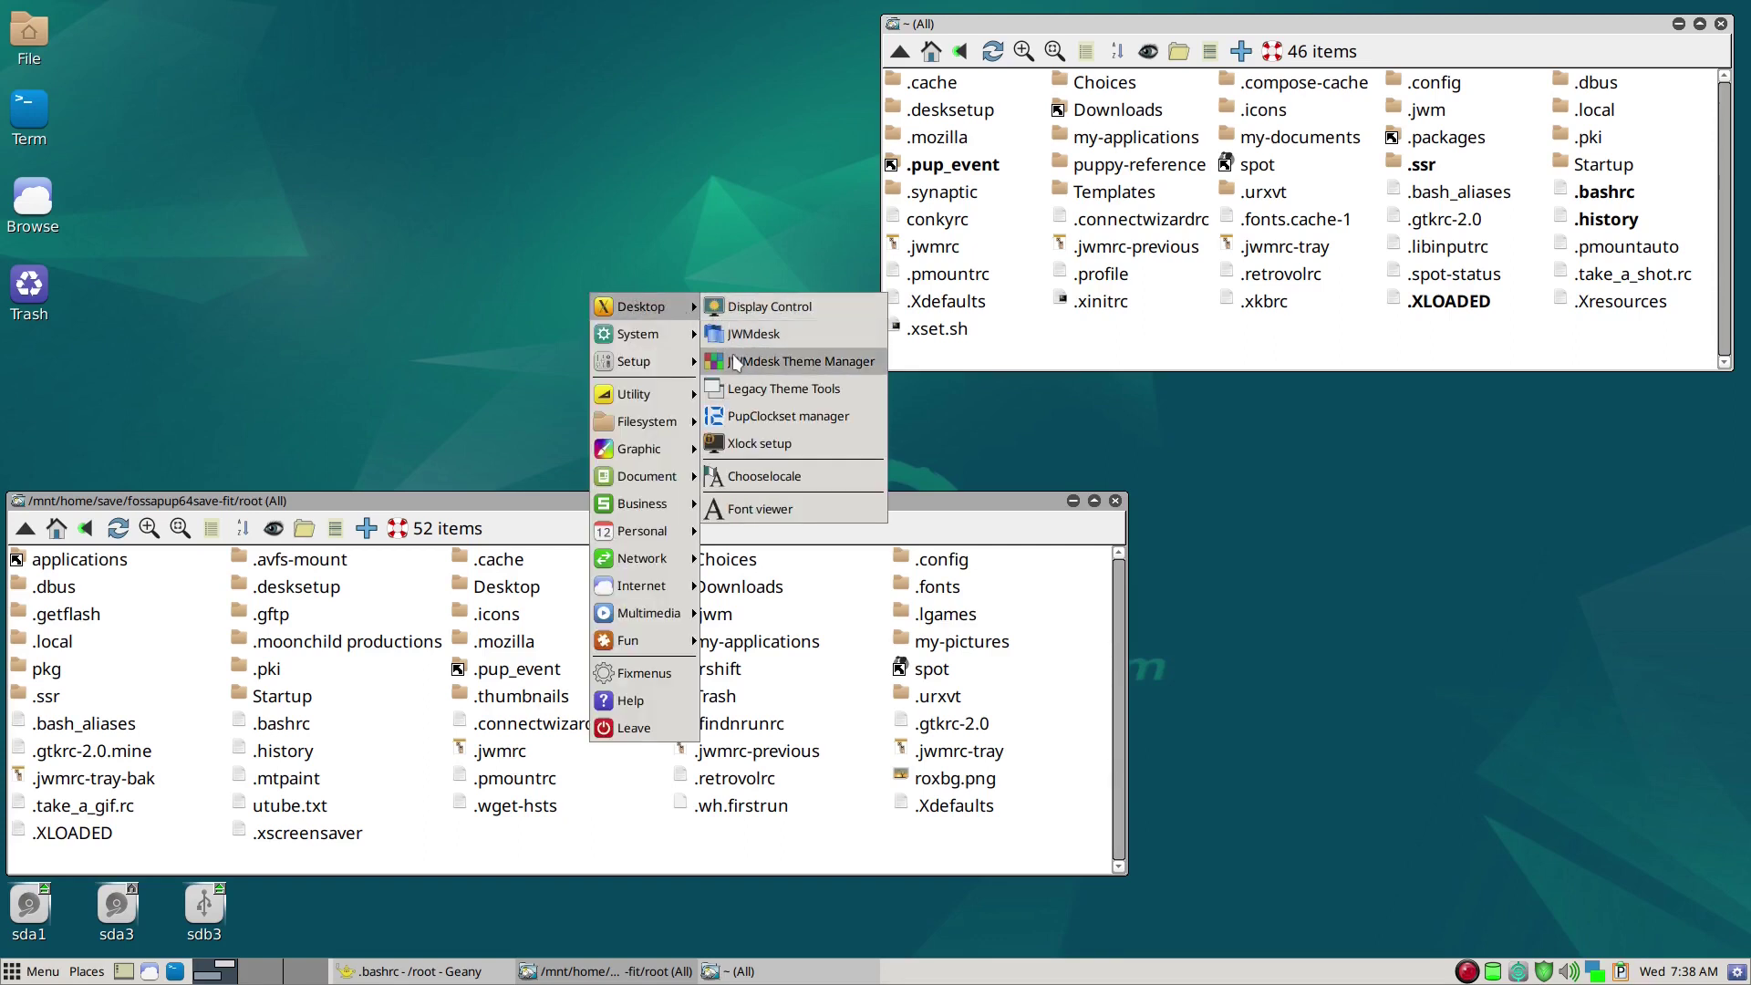
{"action": "left_click", "coordinate": [624, 265]}
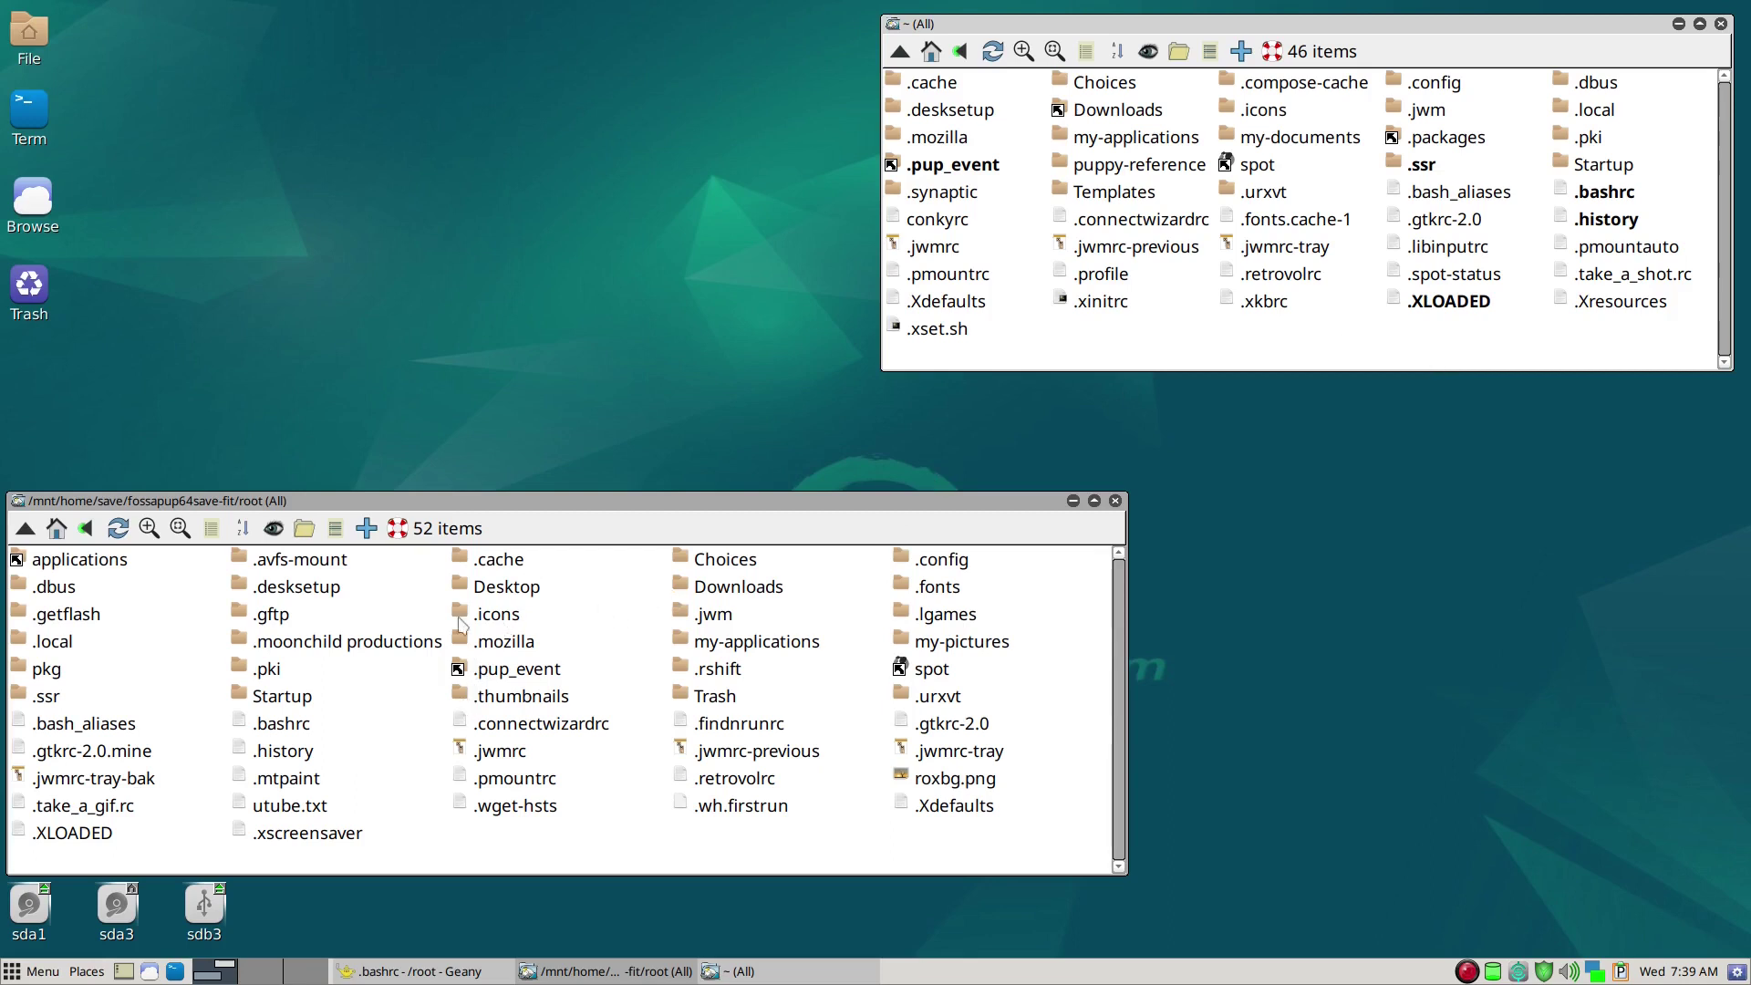
{"action": "left_click_drag", "start_coordinate": [406, 503], "coordinate": [403, 499]}
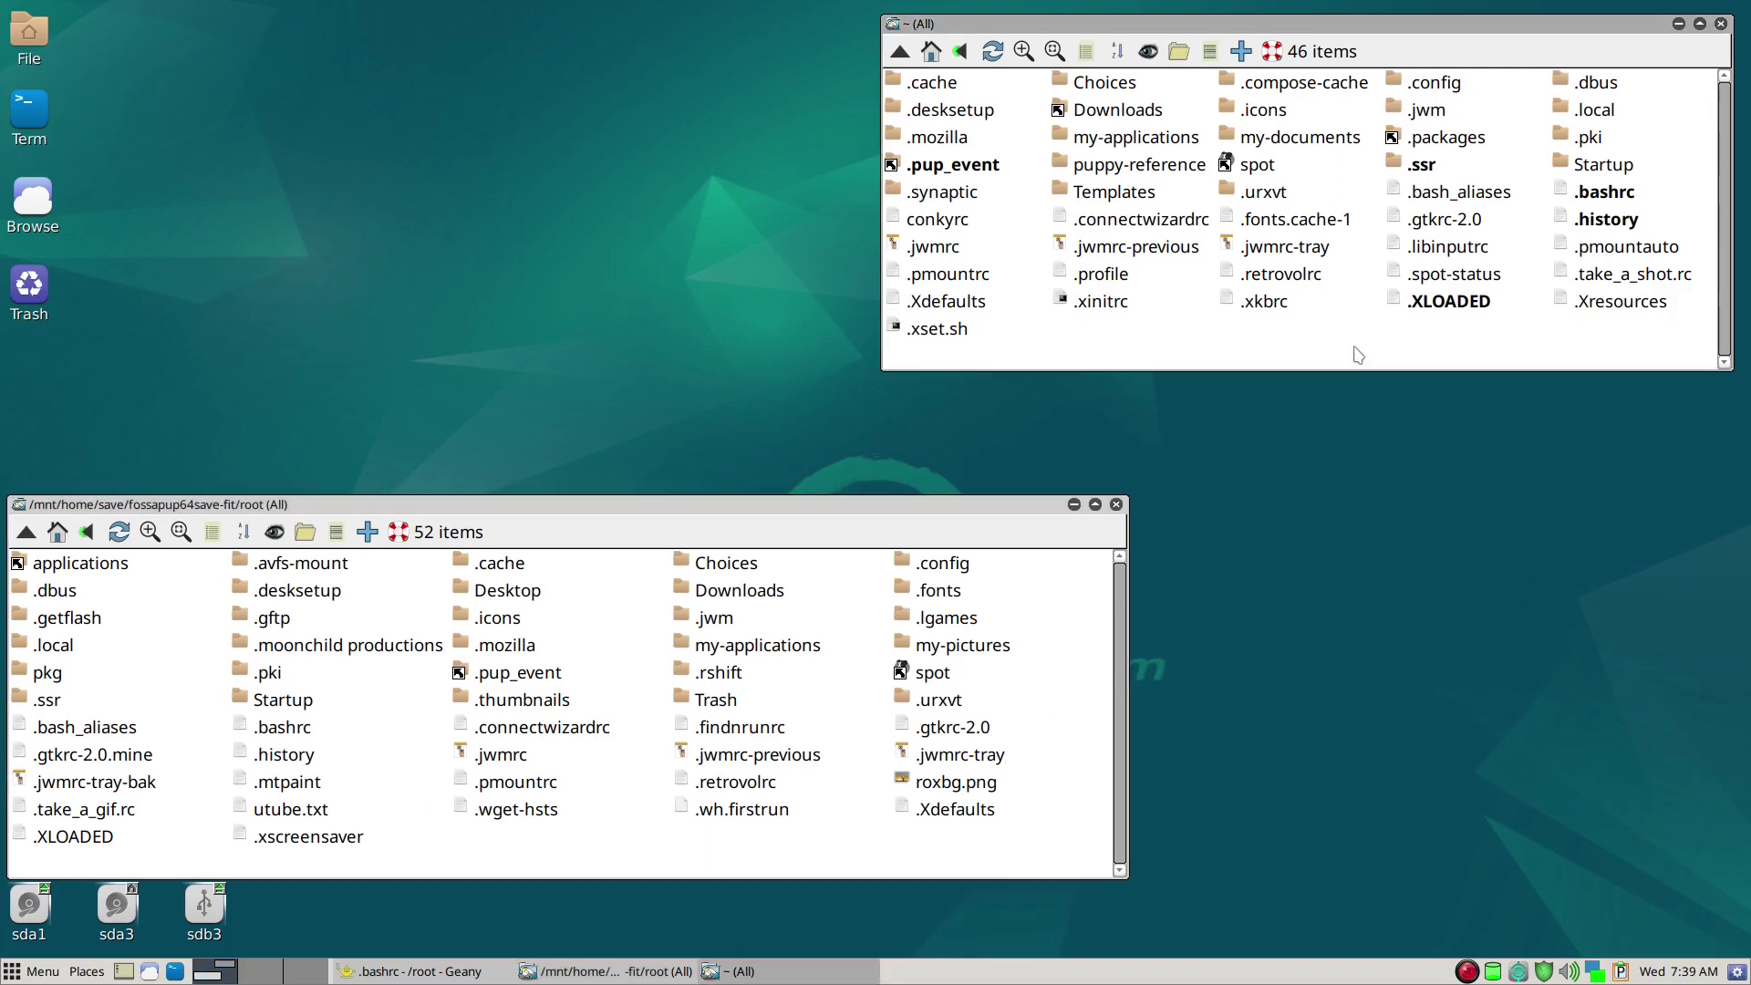
Rename the home folder's .jwmrc-tray to .jwmrc-tray.orig and copy the old save folder's .jwmrc-tray into the home folder
{"action": "right_click", "coordinate": [1288, 247]}
{"action": "mouse_move", "coordinate": [1288, 247]}
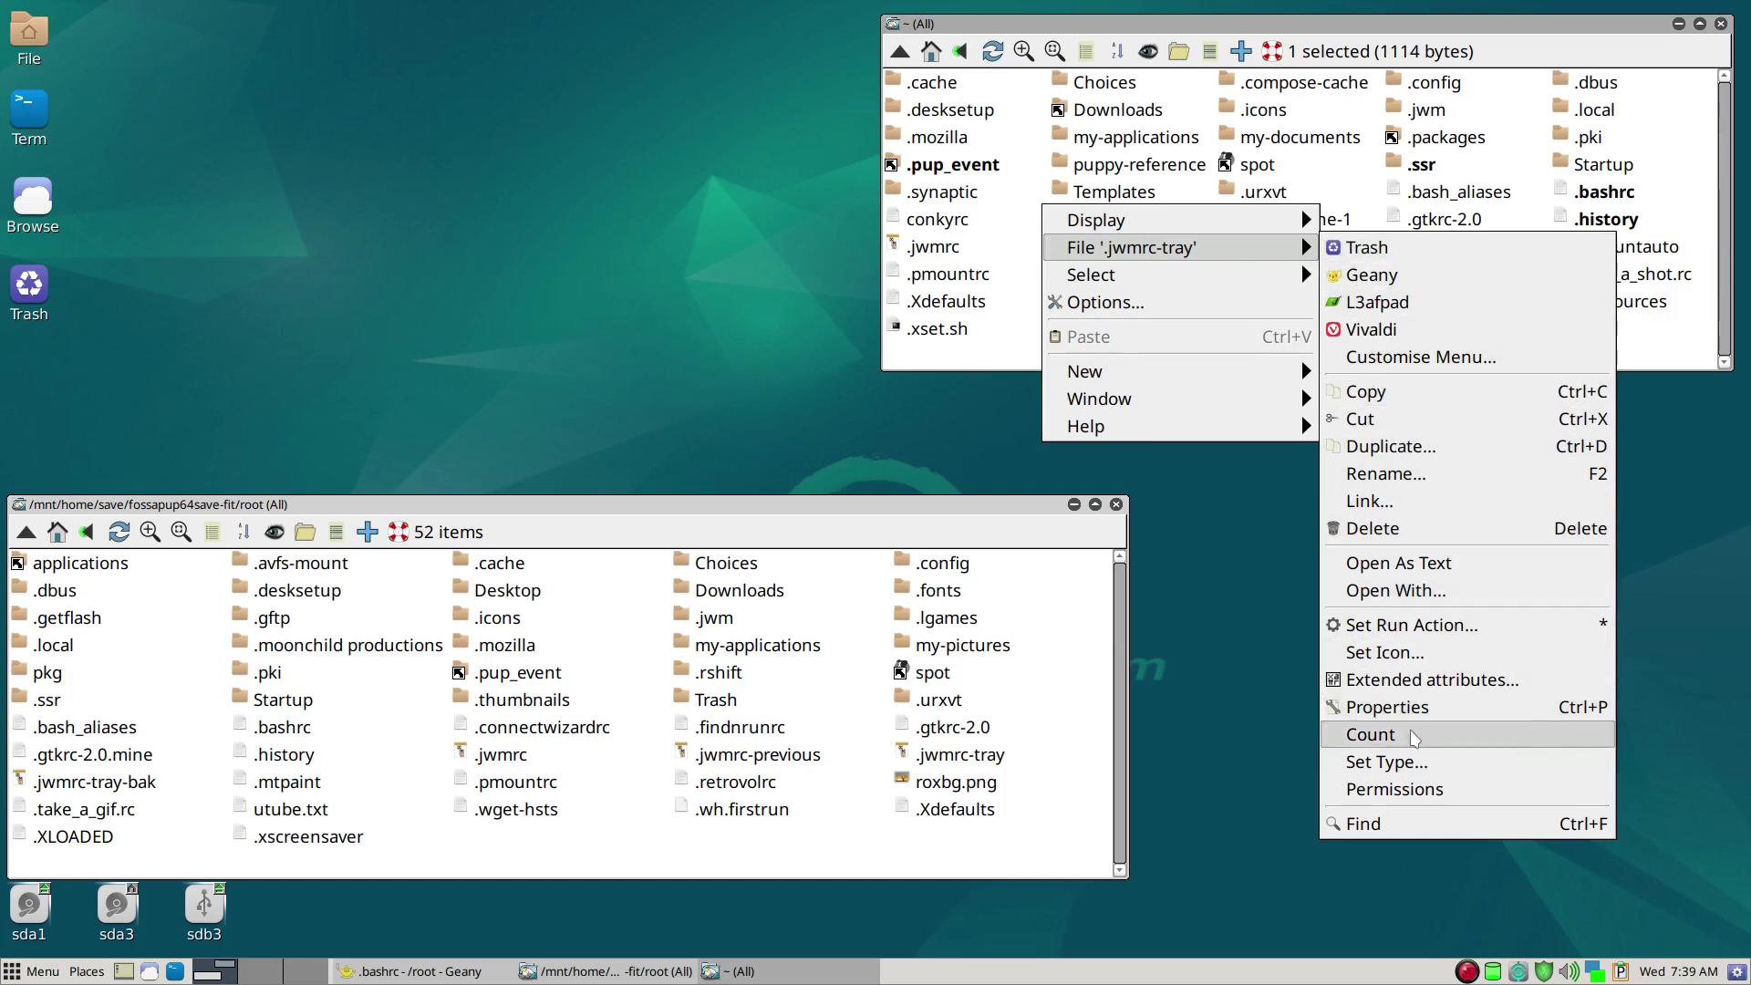
{"action": "left_click", "coordinate": [1417, 473]}
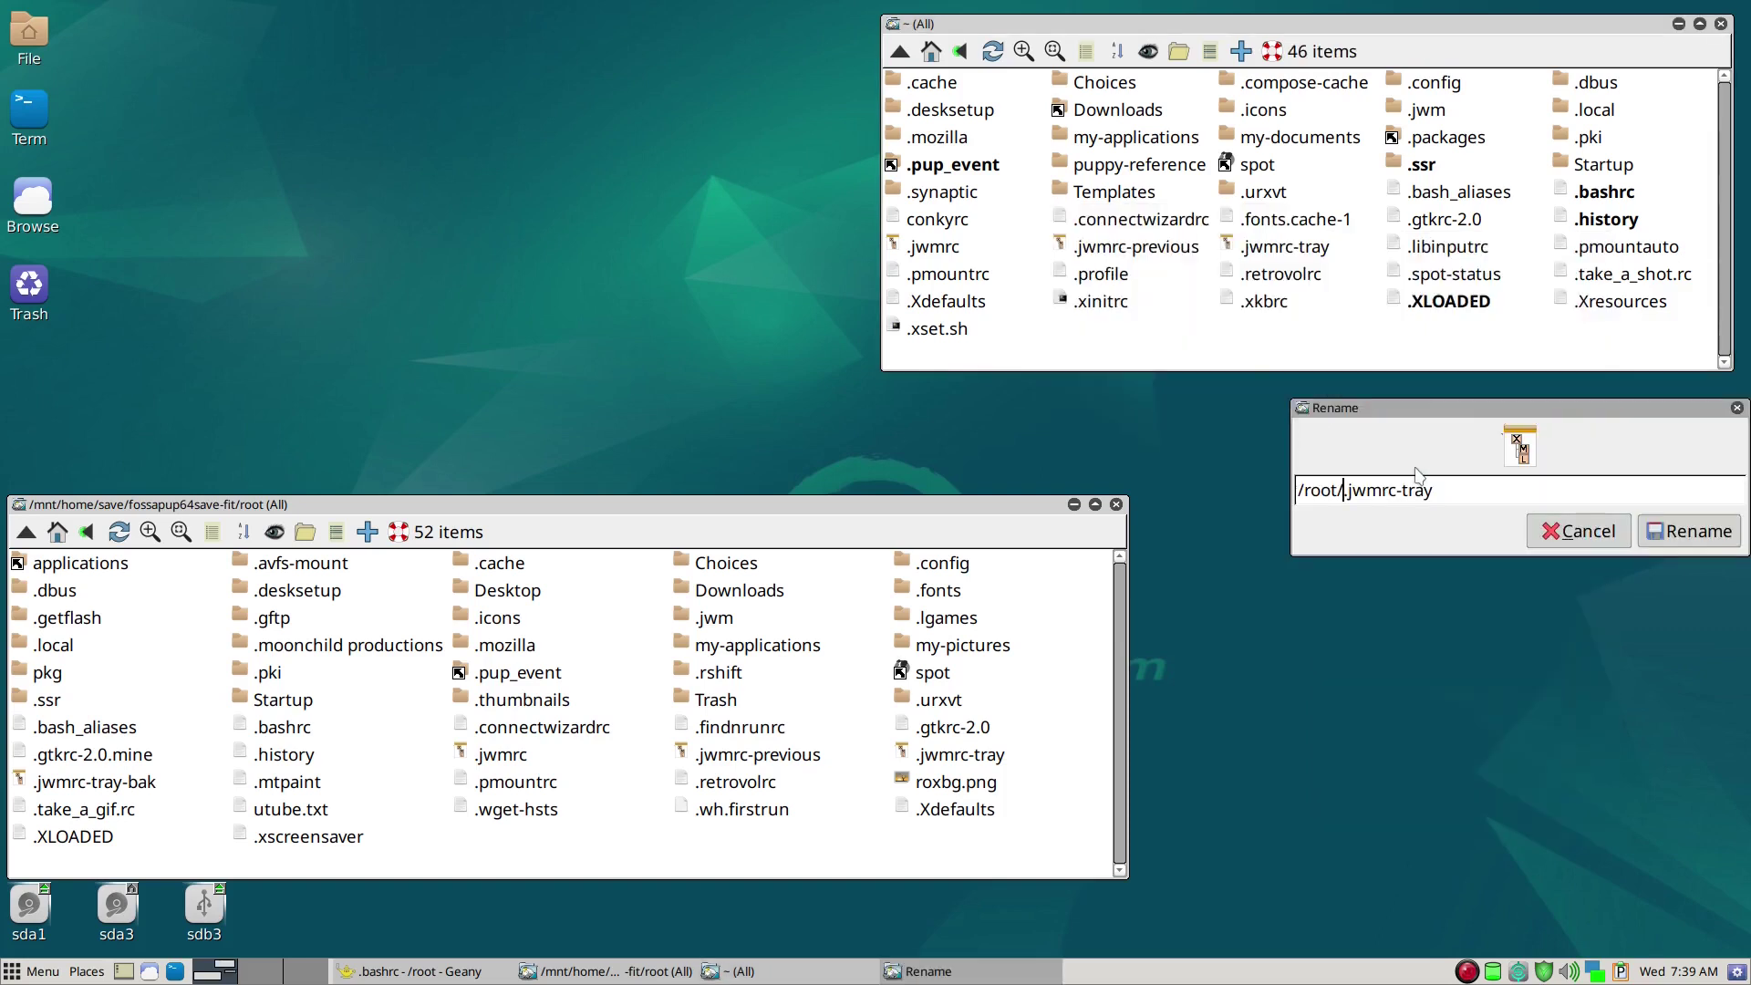
{"action": "key", "text": "Right"}
{"action": "type", "text": ".orig"}
{"action": "left_click", "coordinate": [1675, 535]}
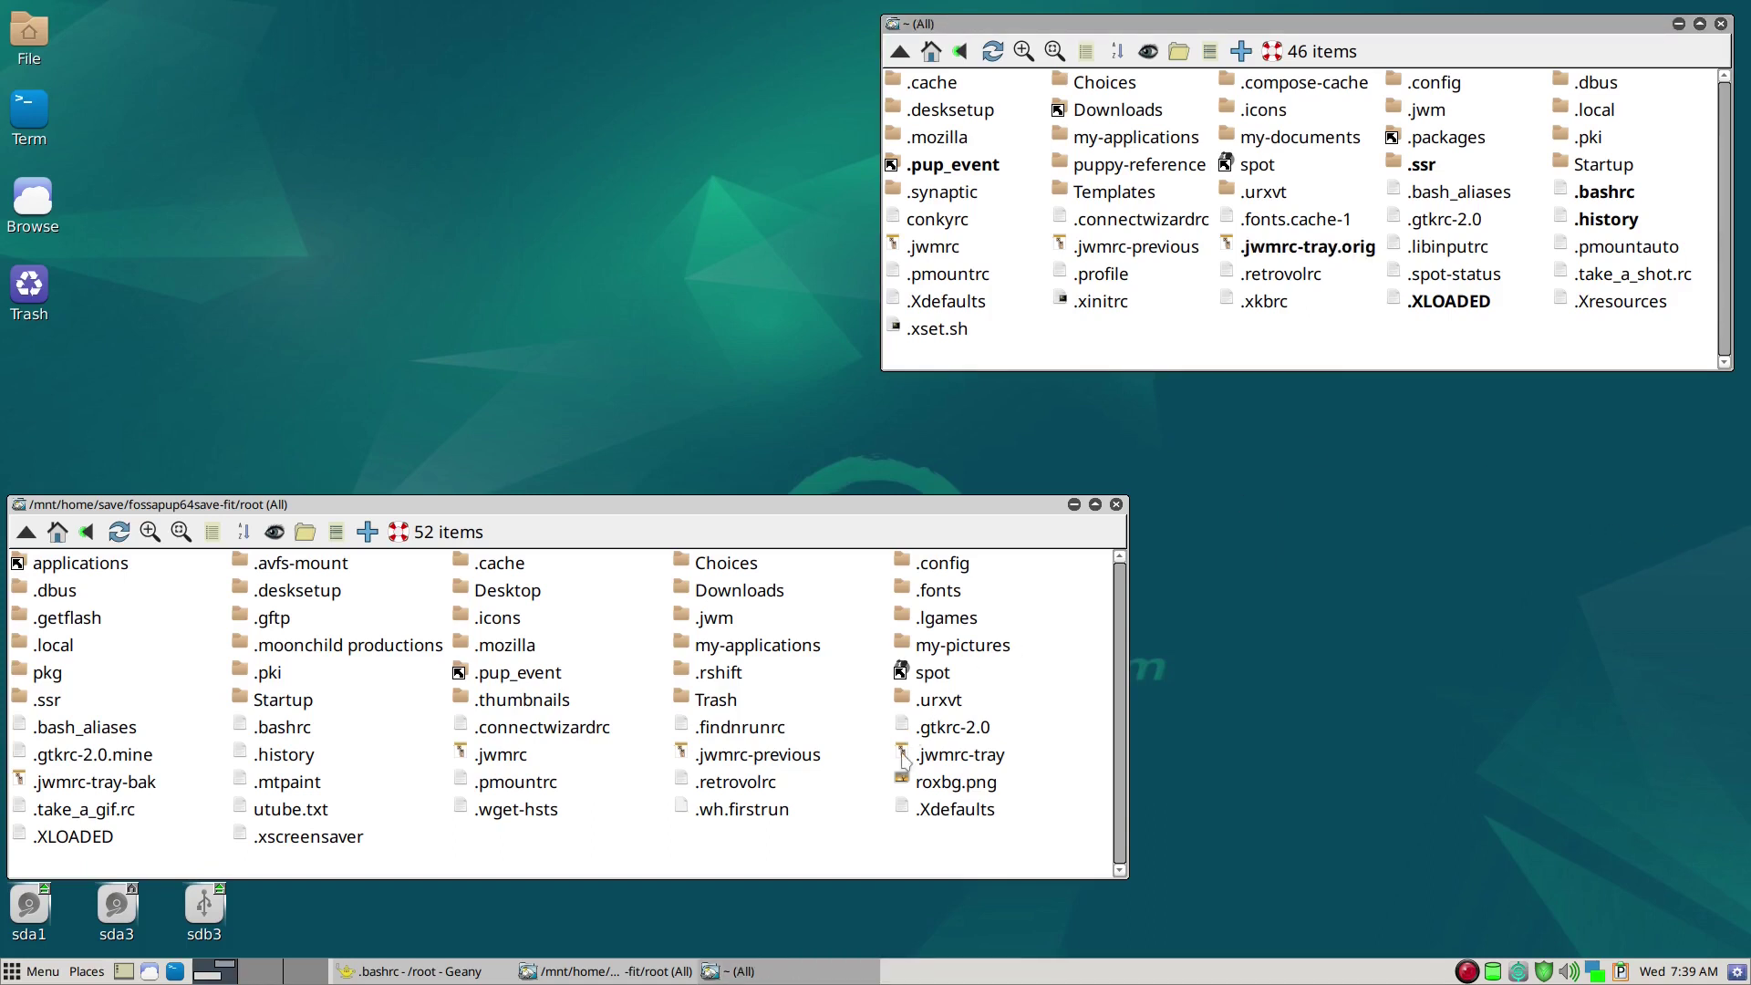
{"action": "left_click_drag", "start_coordinate": [921, 759], "coordinate": [1259, 353]}
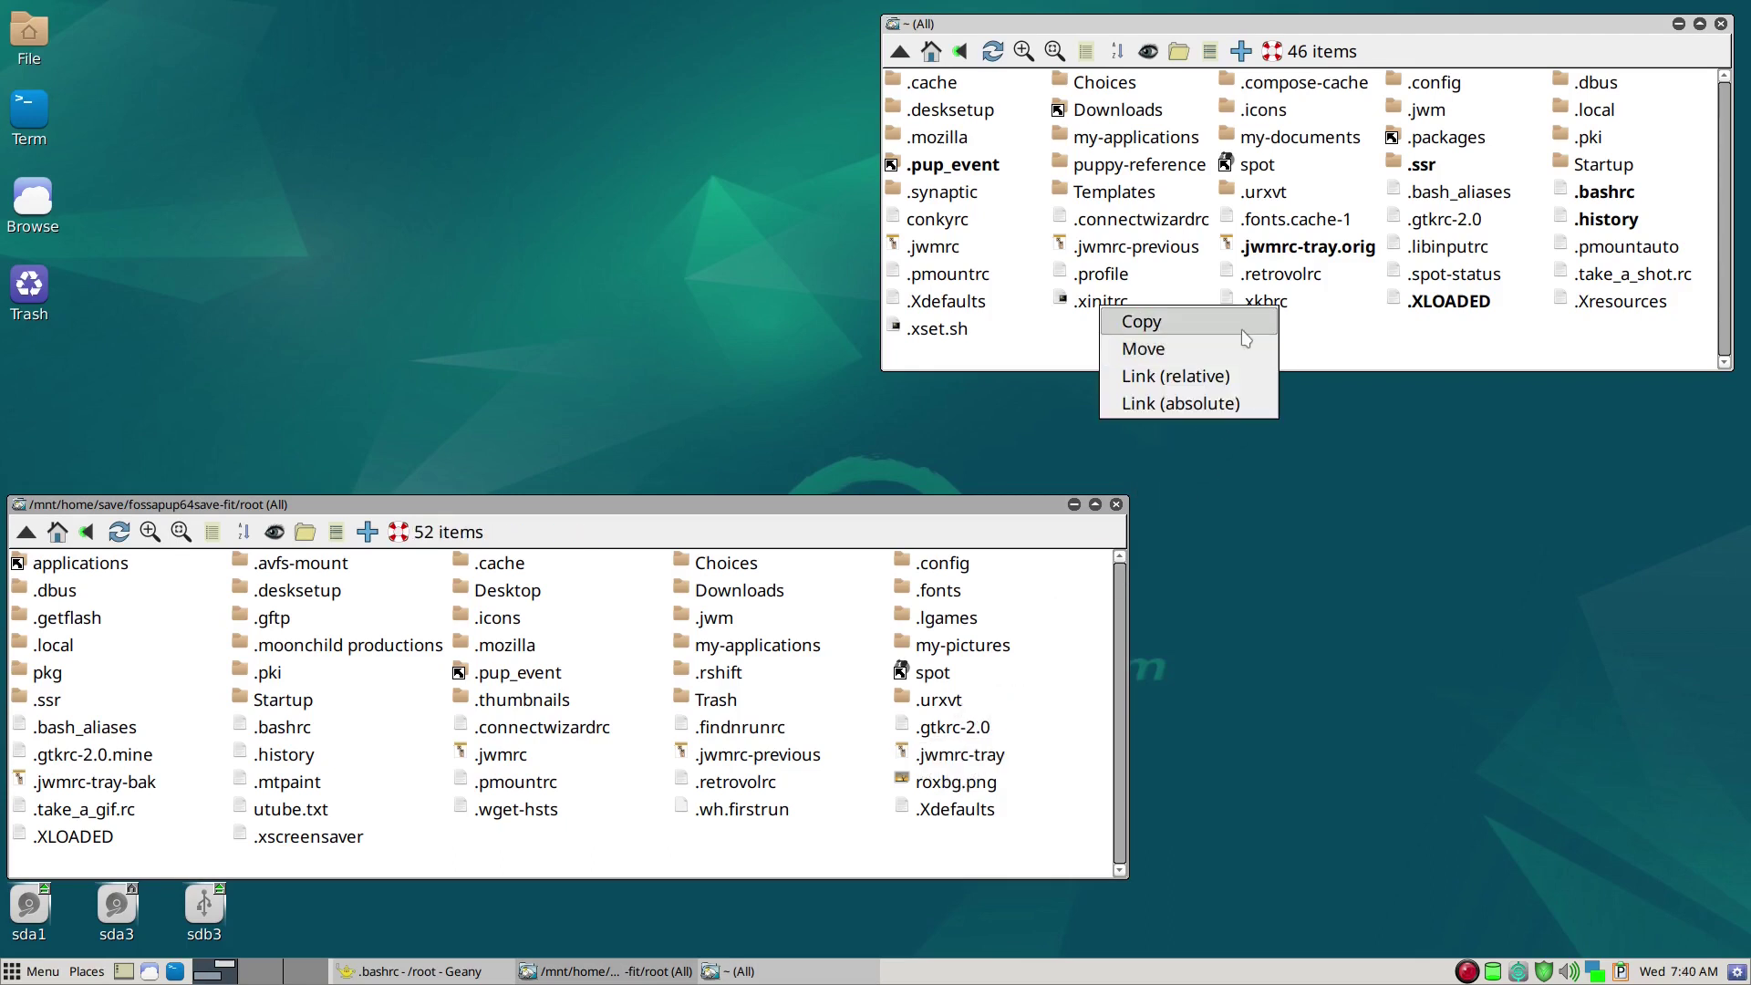
{"action": "left_click", "coordinate": [1243, 324]}
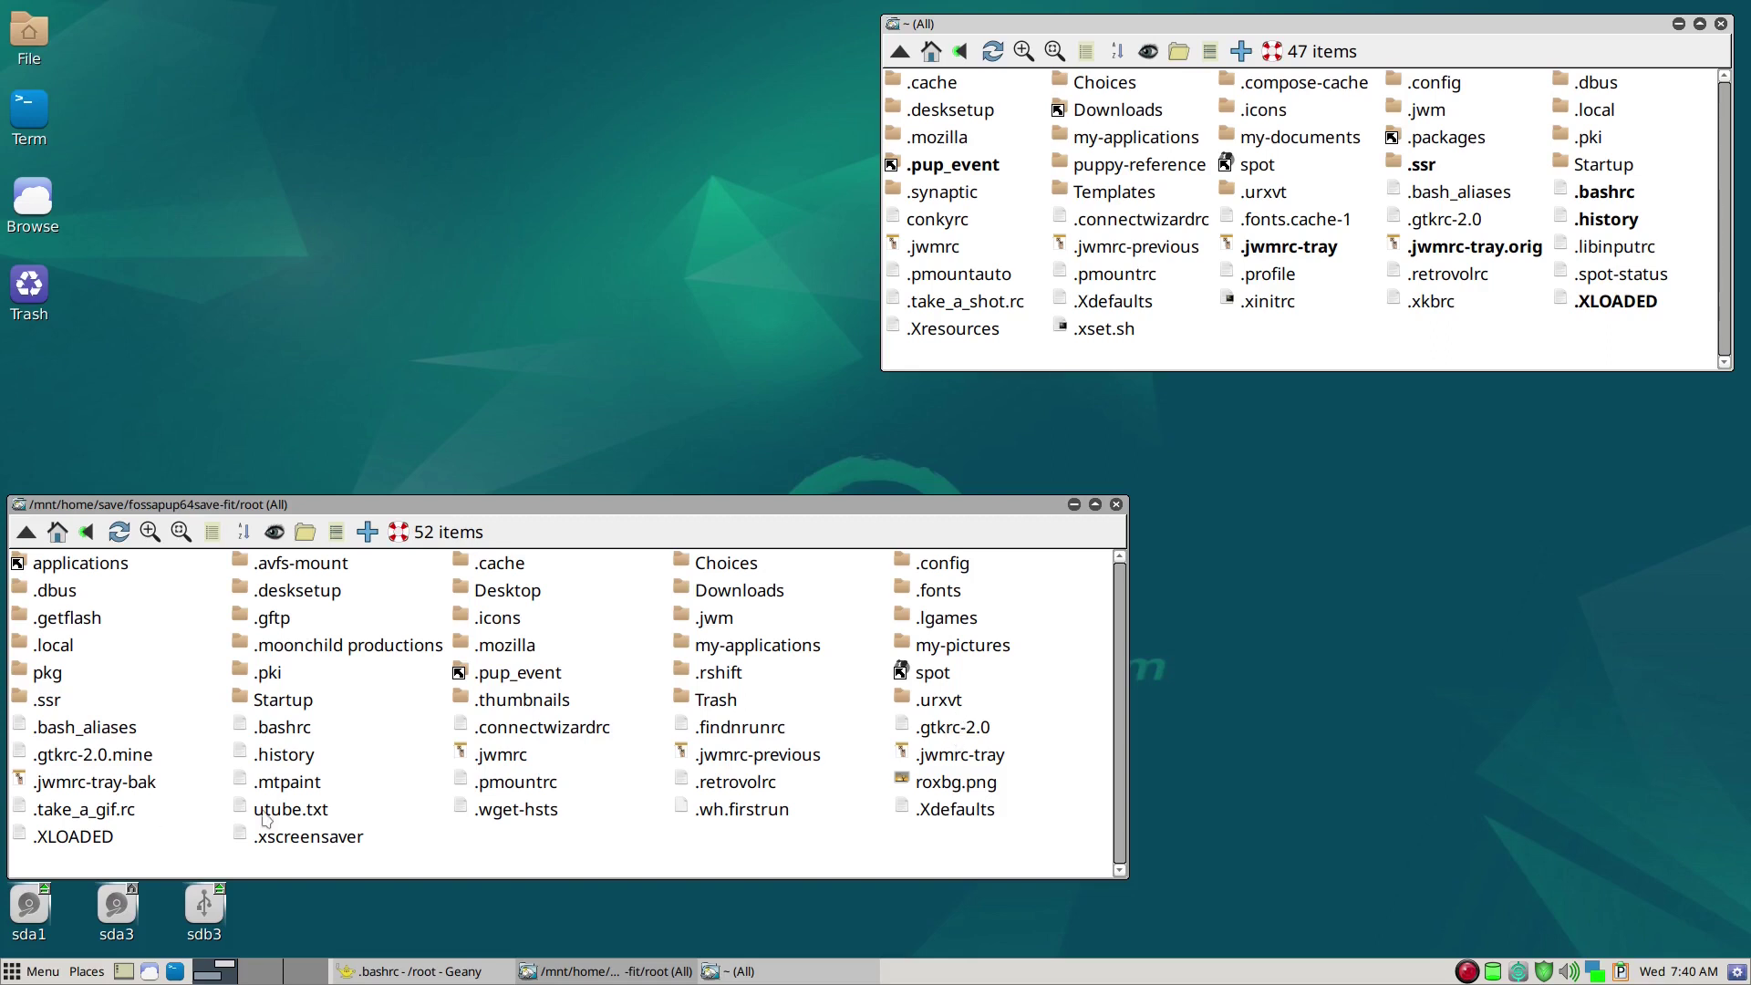
Copy .gtkrc-2.0.mine, .gtkrc-2.0 and roxbg.png from the old save folder into the home folder
{"action": "left_click", "coordinate": [46, 760]}
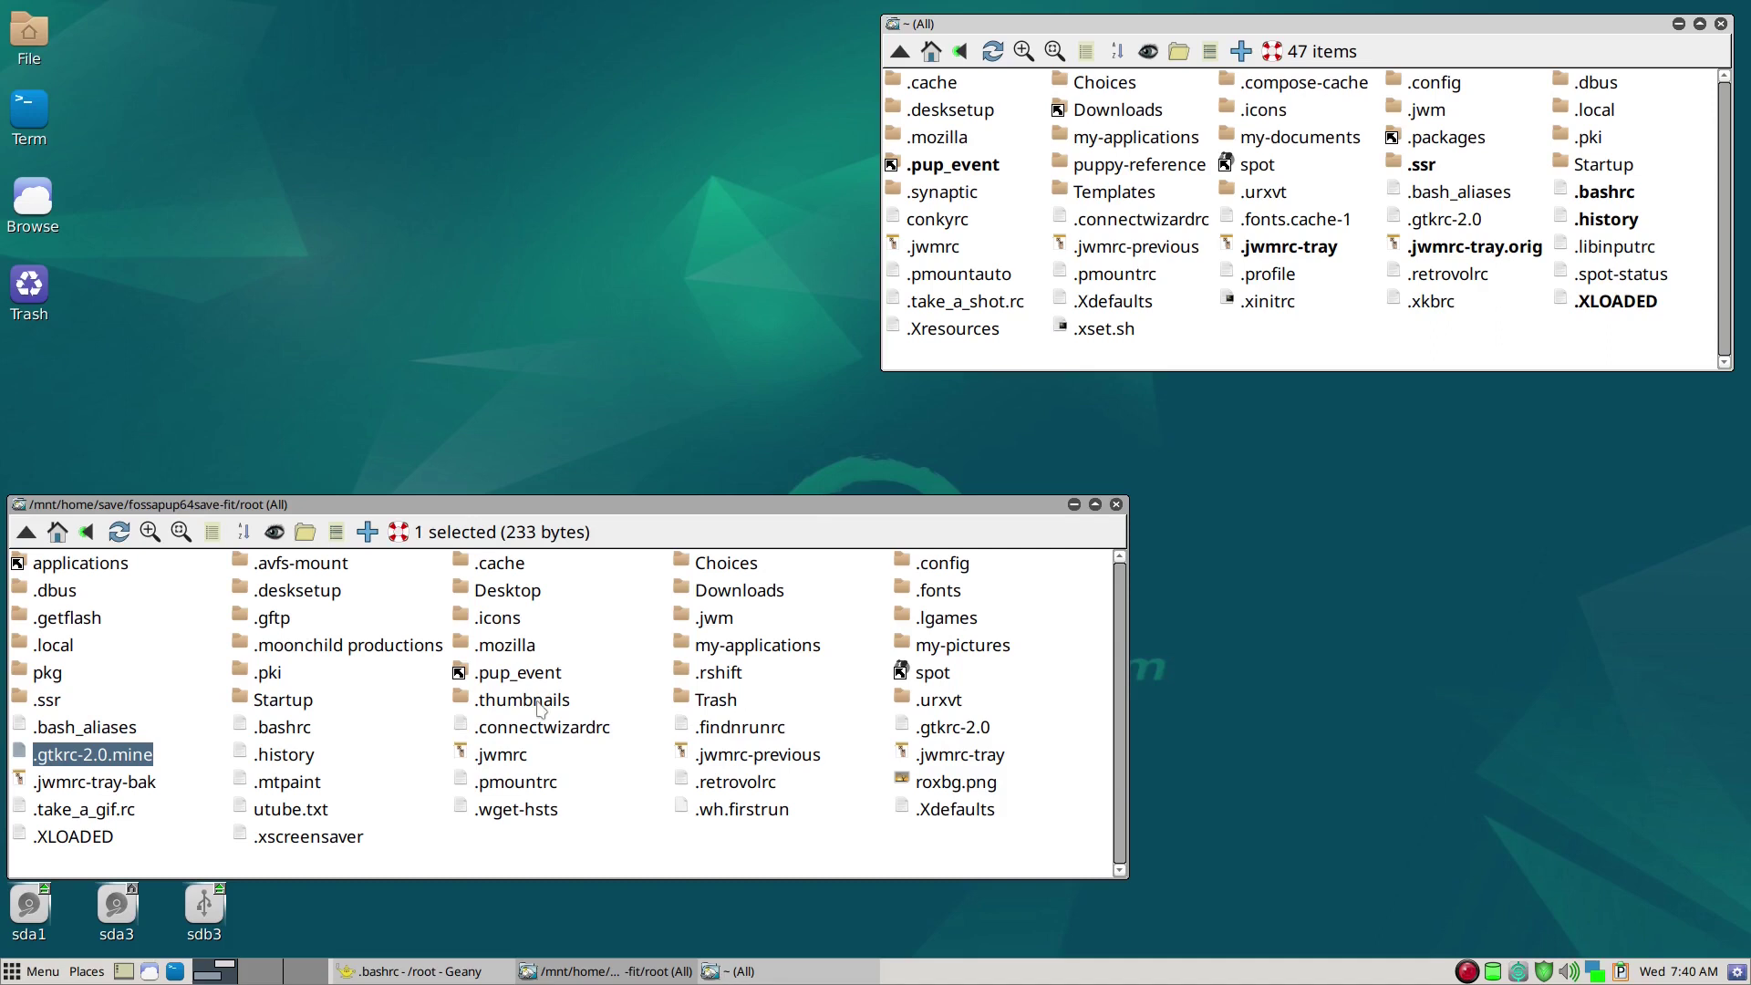
{"action": "left_click", "coordinate": [955, 730], "text": "ctrl"}
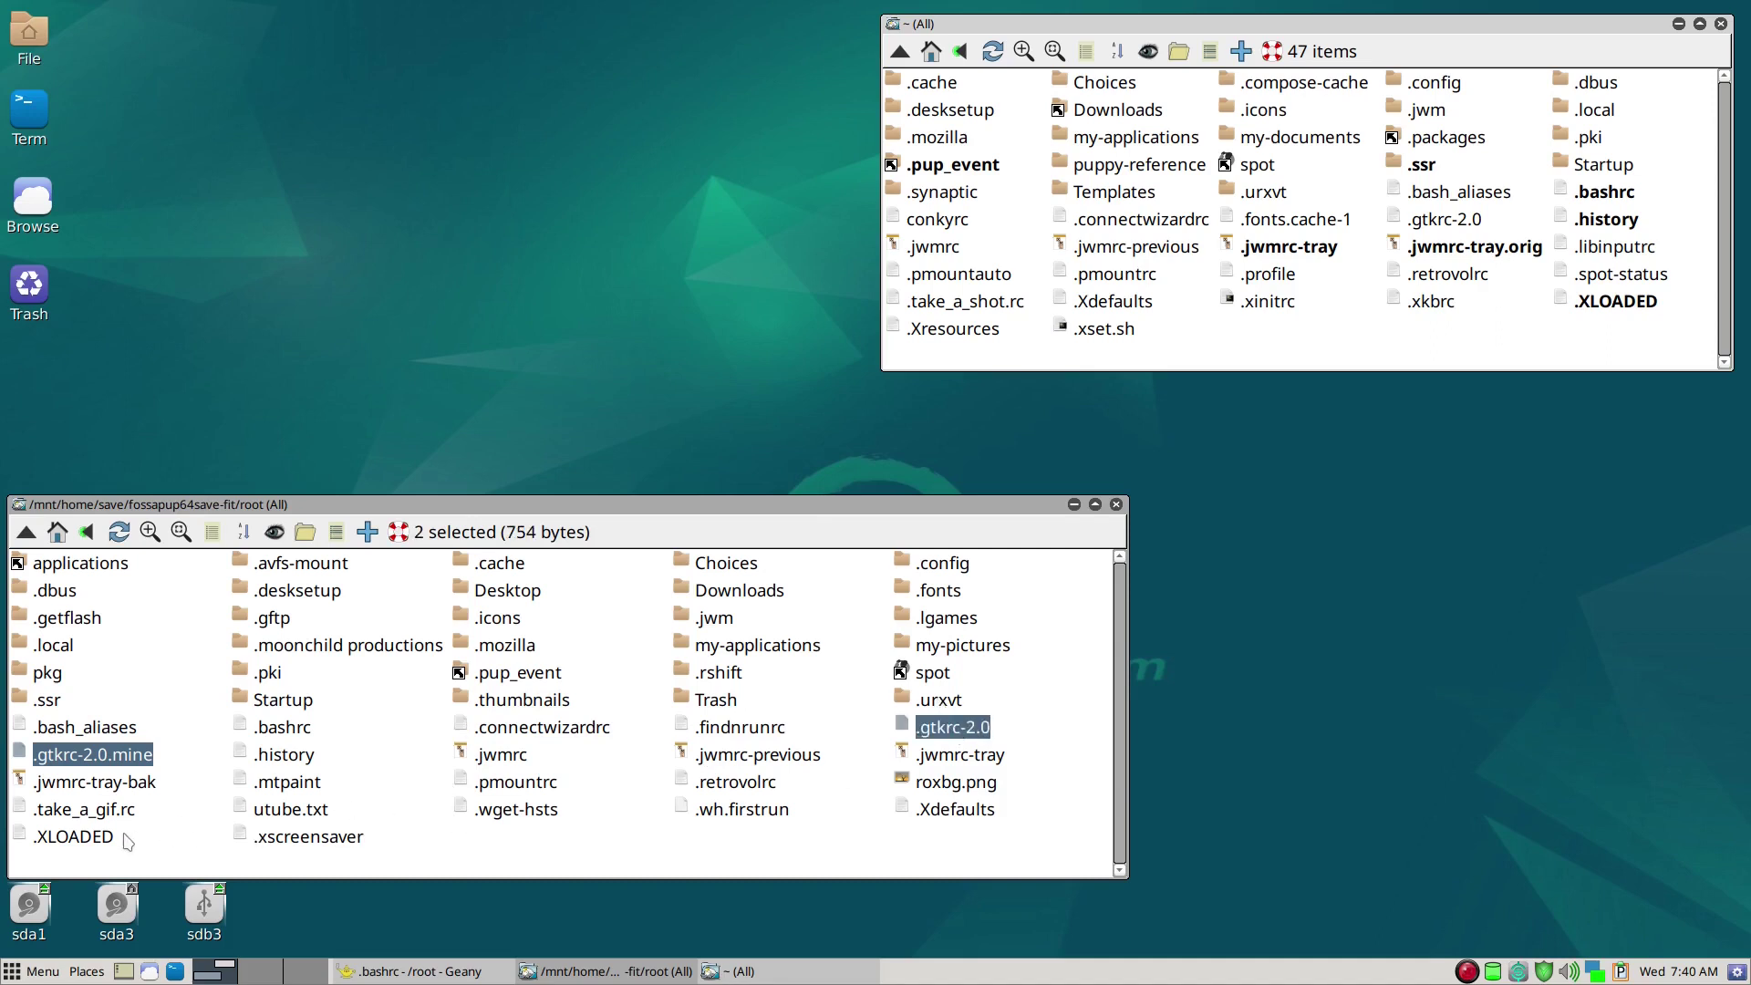
{"action": "left_click", "coordinate": [927, 790], "text": "ctrl"}
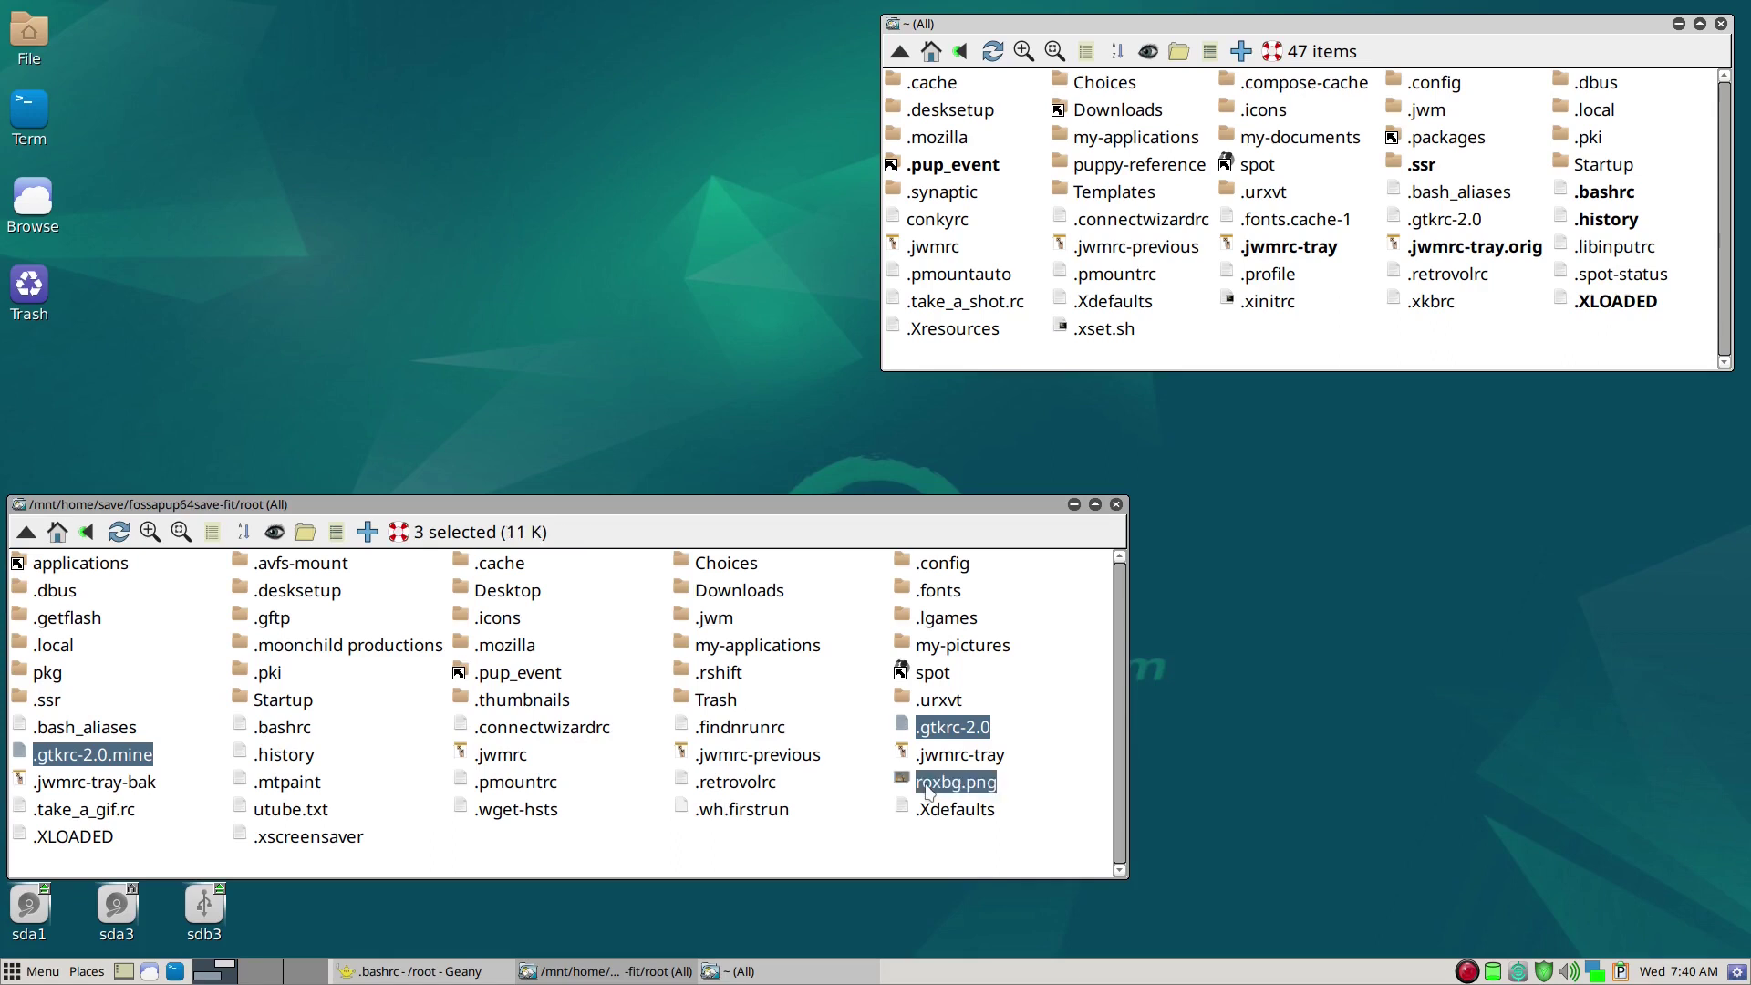
{"action": "left_click_drag", "start_coordinate": [928, 790], "coordinate": [1197, 367]}
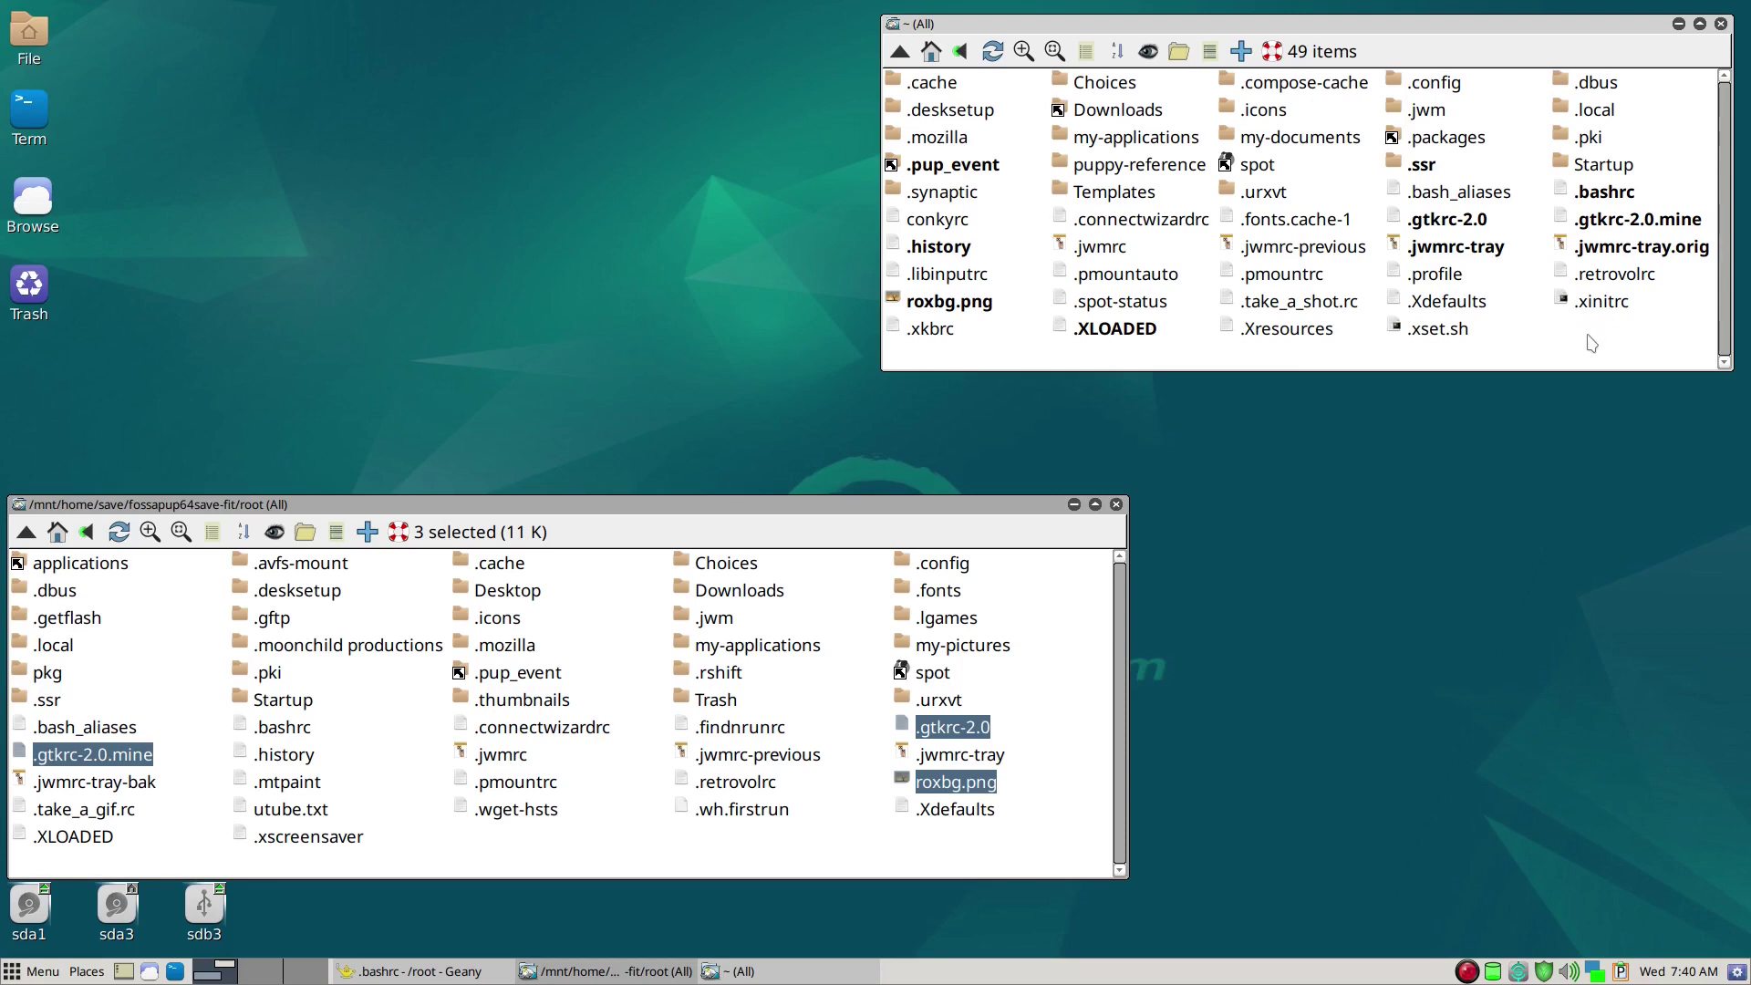
{"action": "left_click", "coordinate": [905, 846]}
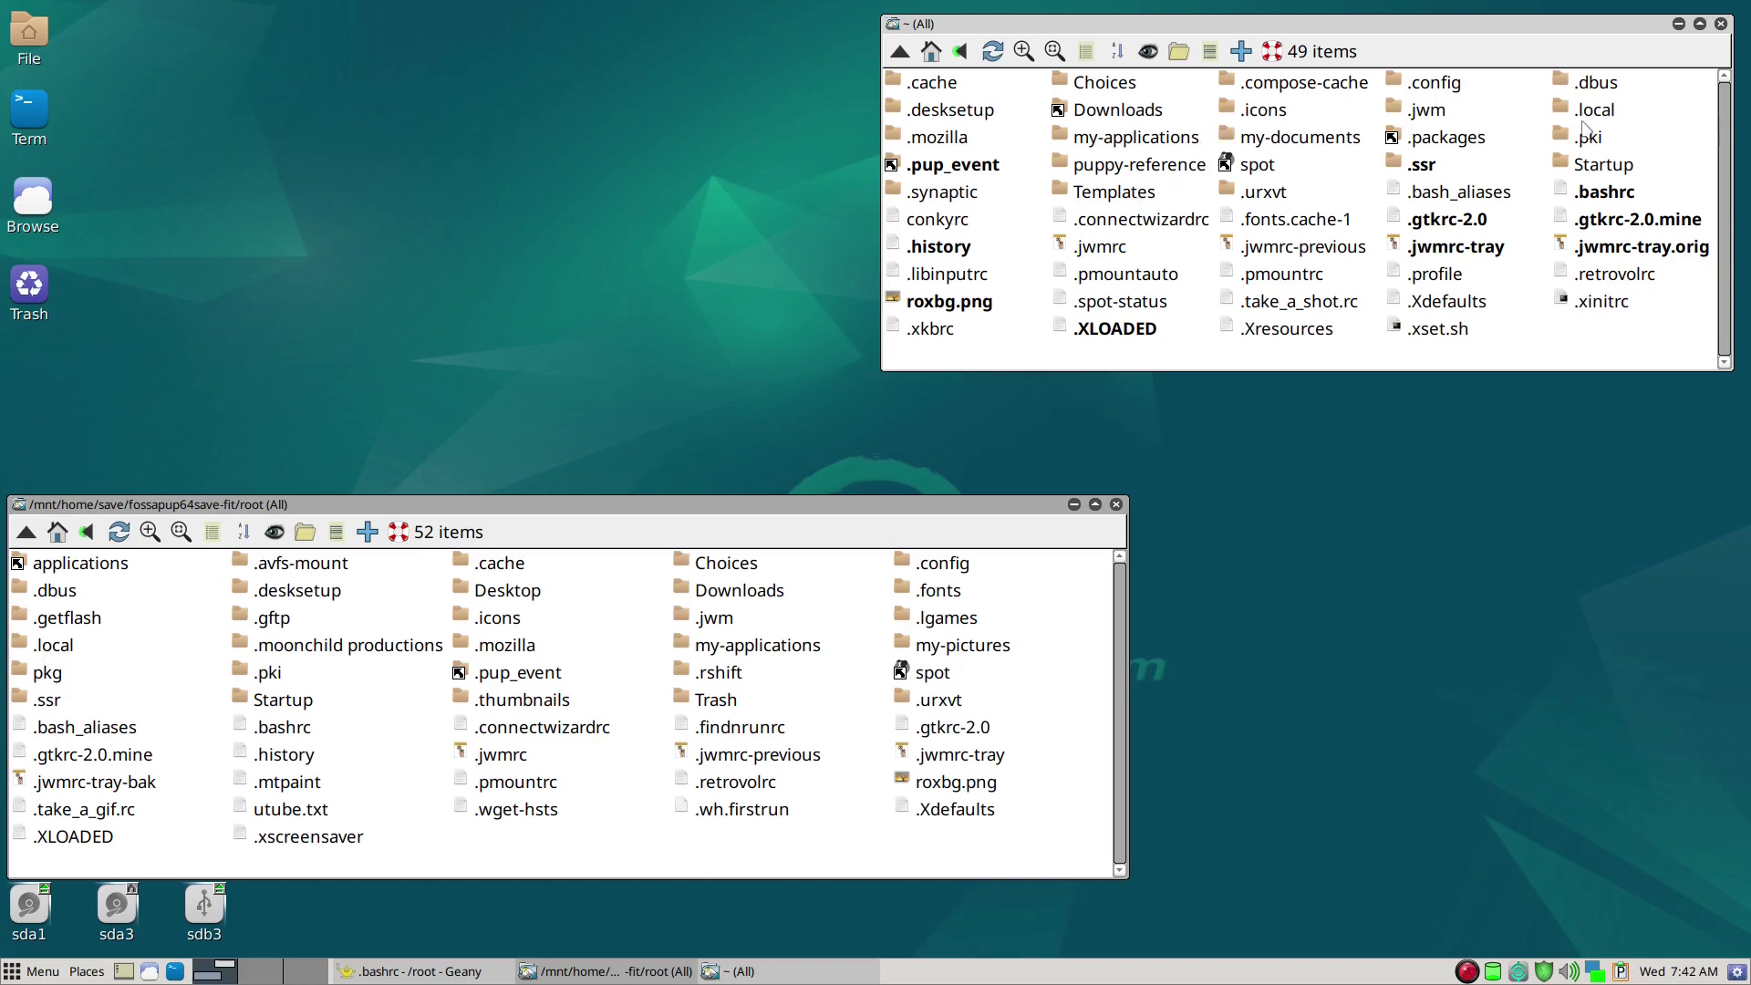
Copy .local, .gftp, .icons, .thumbnails, my-applications, my-pictures, .fonts and Choices from the old save folder into the home folder, overwriting existing items
{"action": "left_click", "coordinate": [52, 652]}
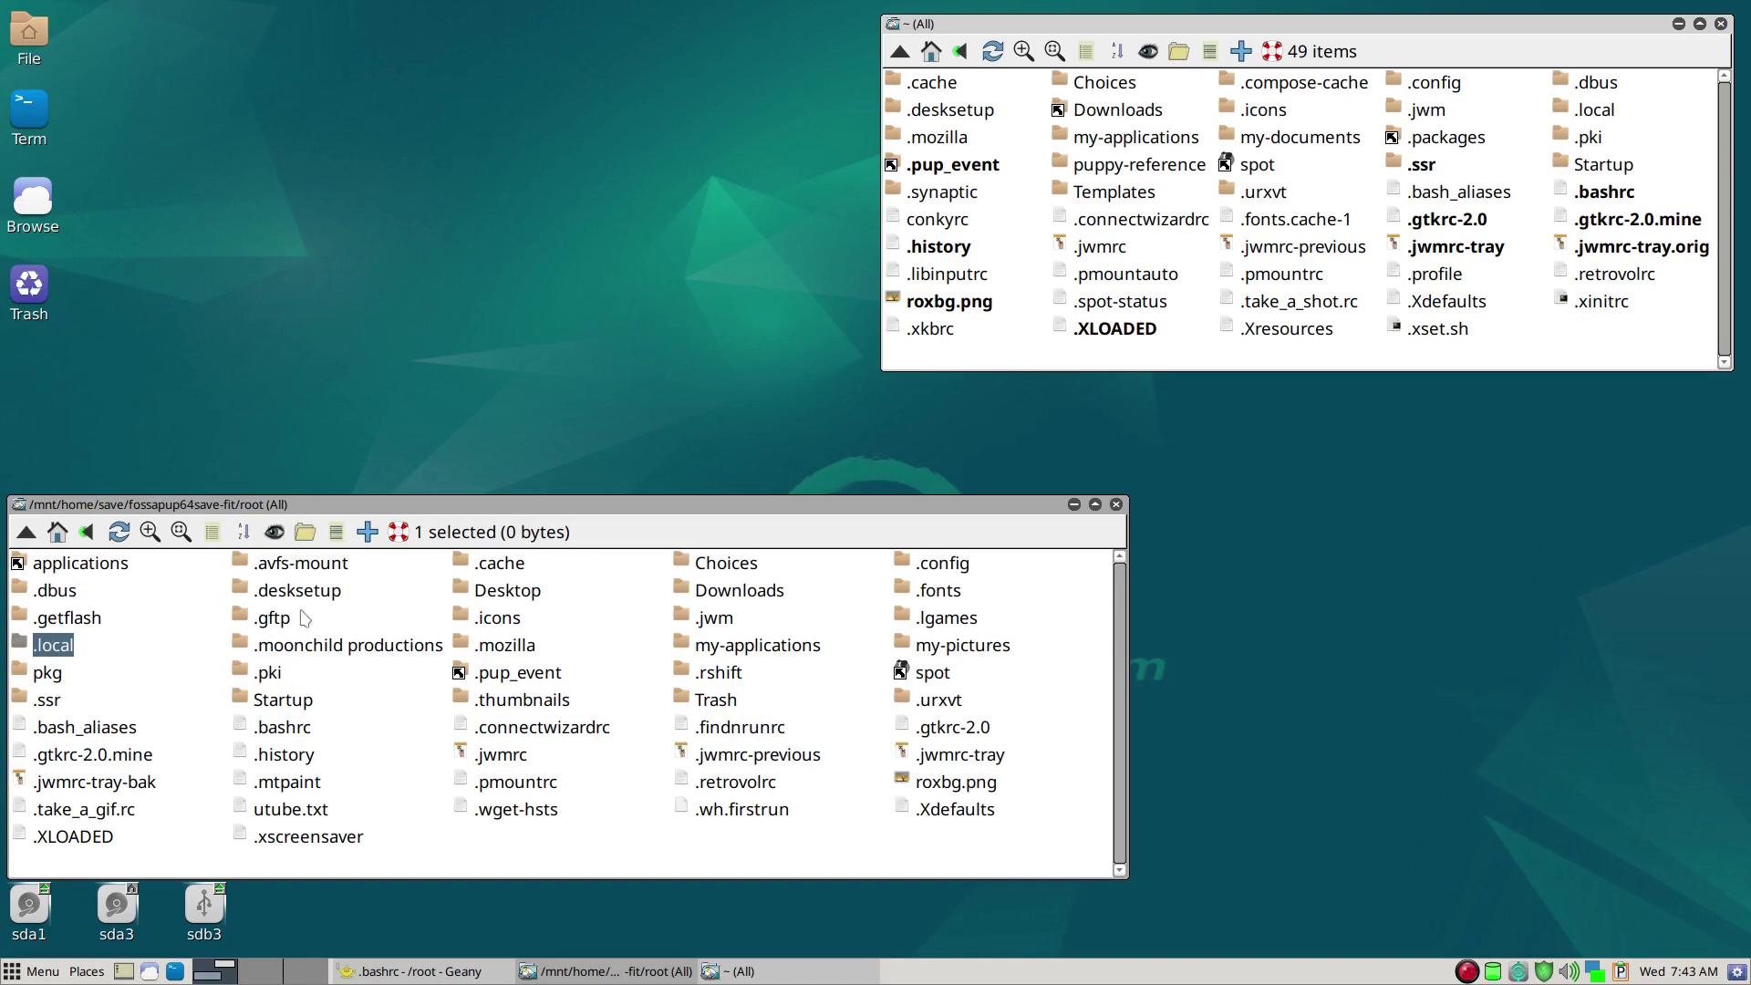
{"action": "left_click", "coordinate": [274, 624], "text": "ctrl"}
{"action": "left_click", "coordinate": [497, 619], "text": "ctrl"}
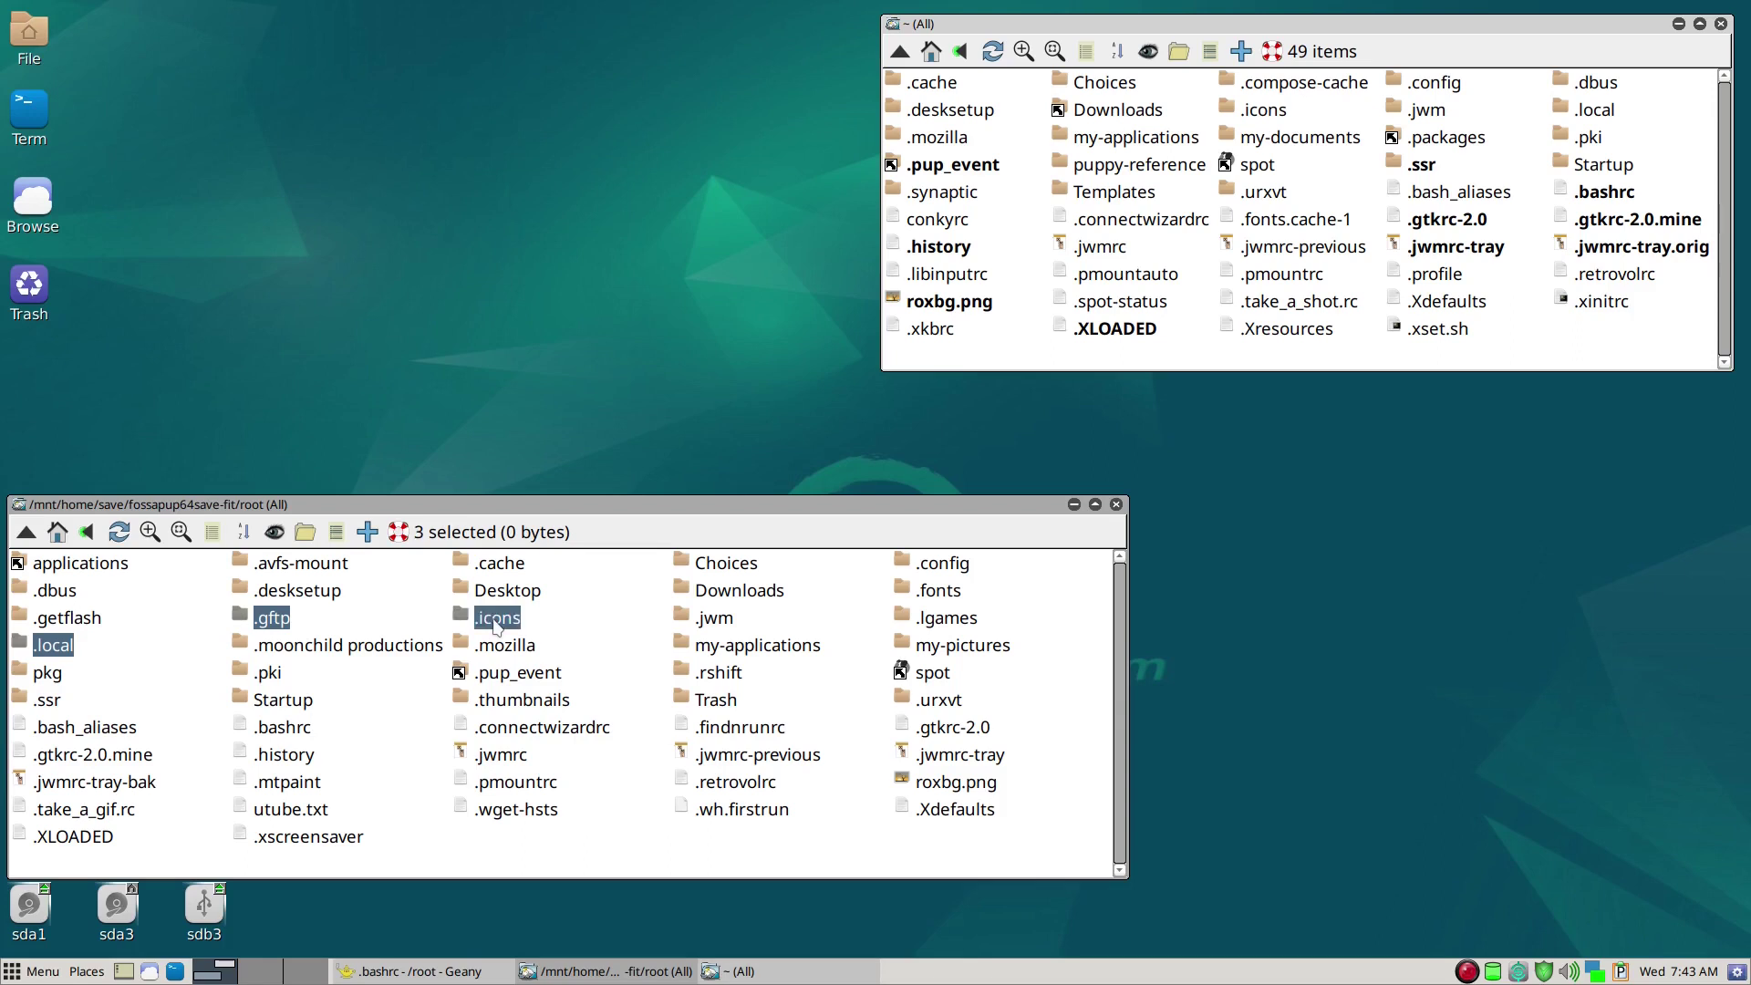
{"action": "left_click", "coordinate": [535, 702], "text": "ctrl"}
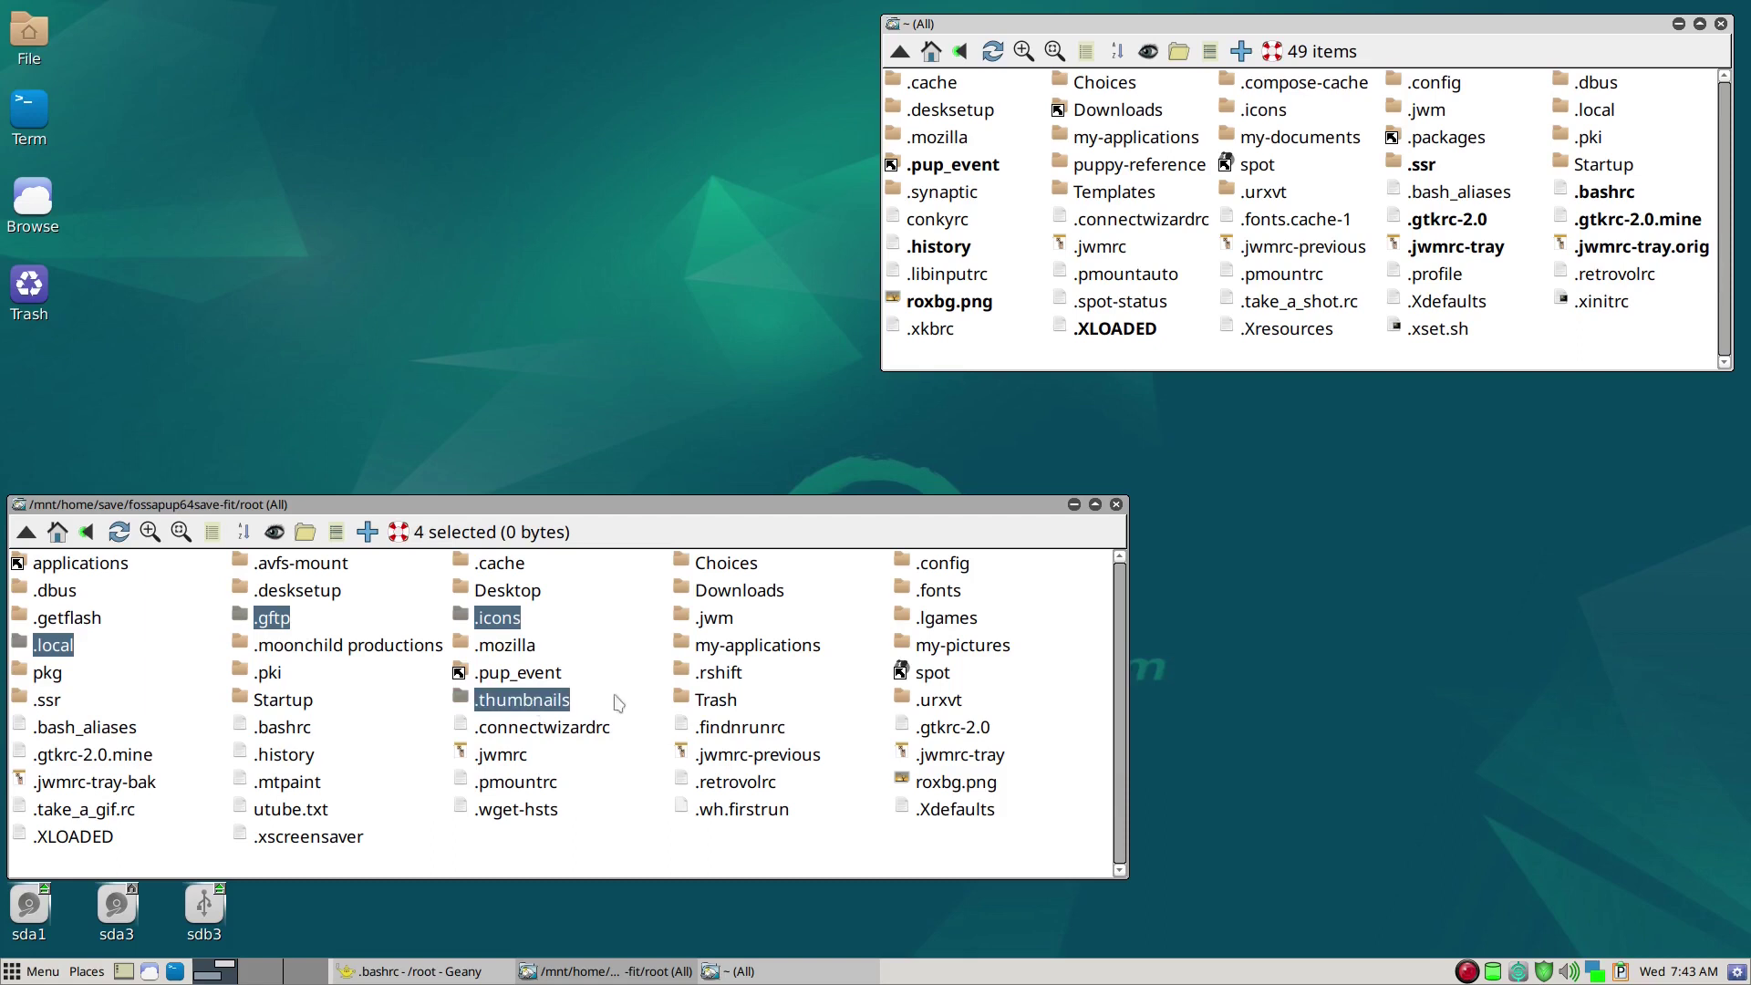
{"action": "left_click", "coordinate": [733, 653], "text": "ctrl"}
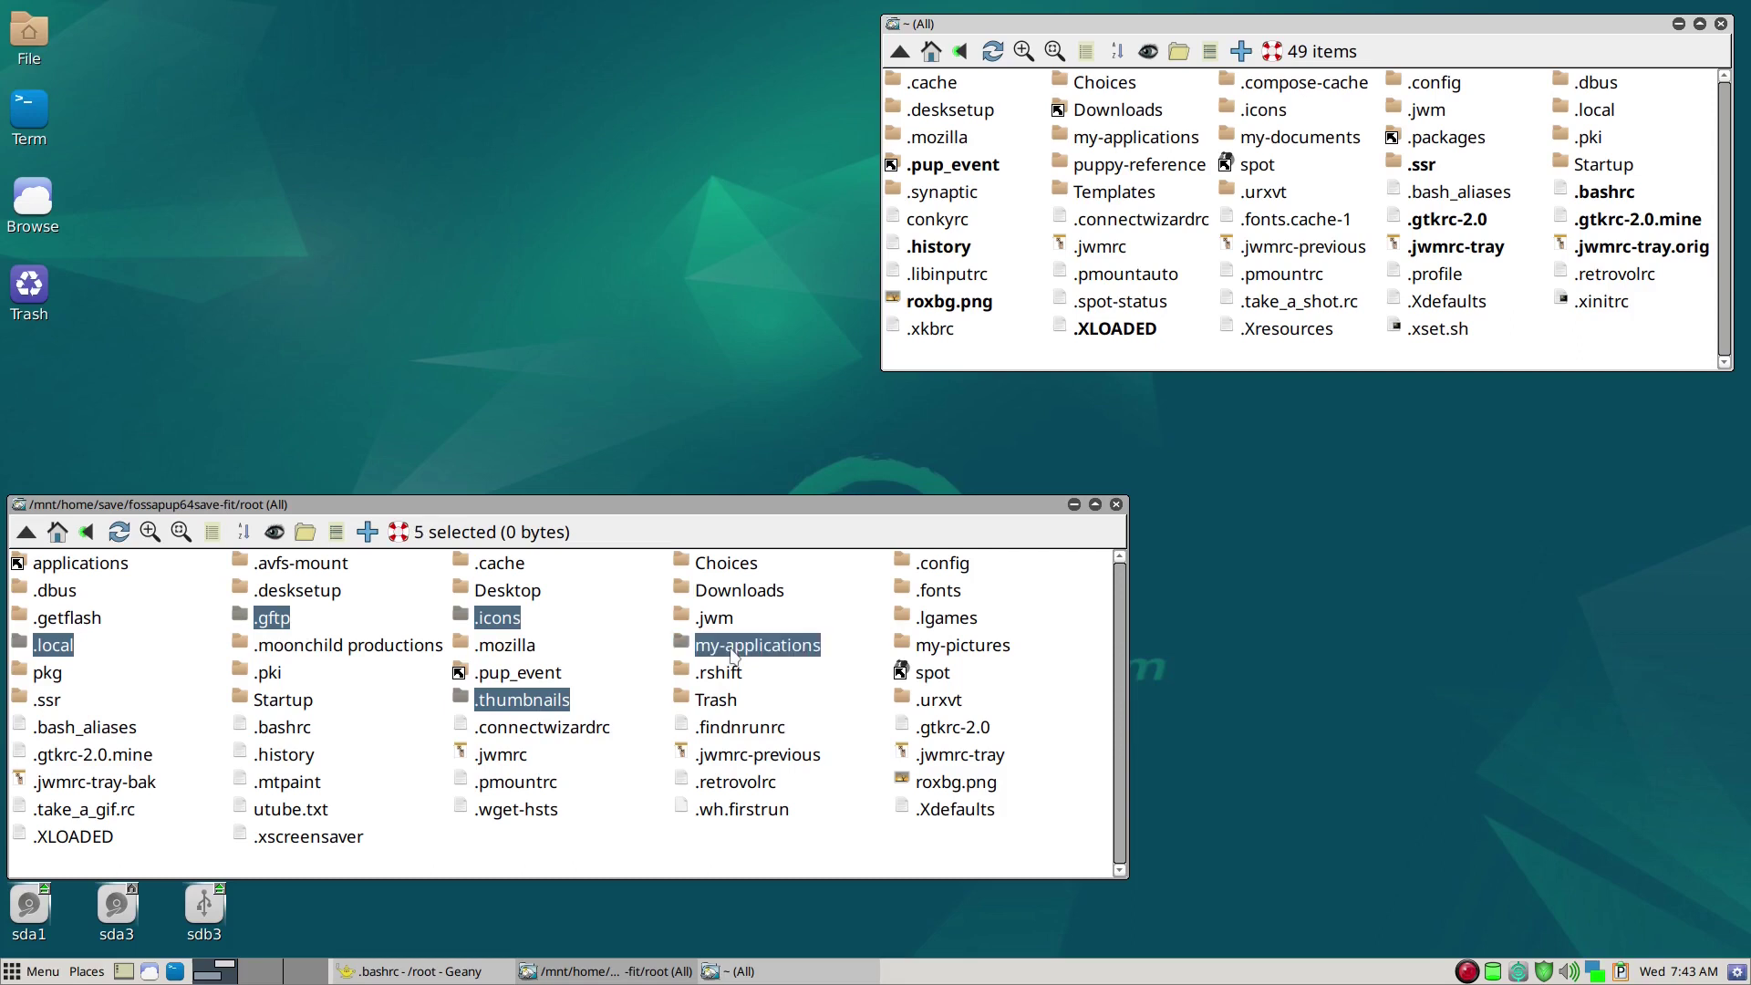
{"action": "left_click", "coordinate": [972, 653], "text": "ctrl"}
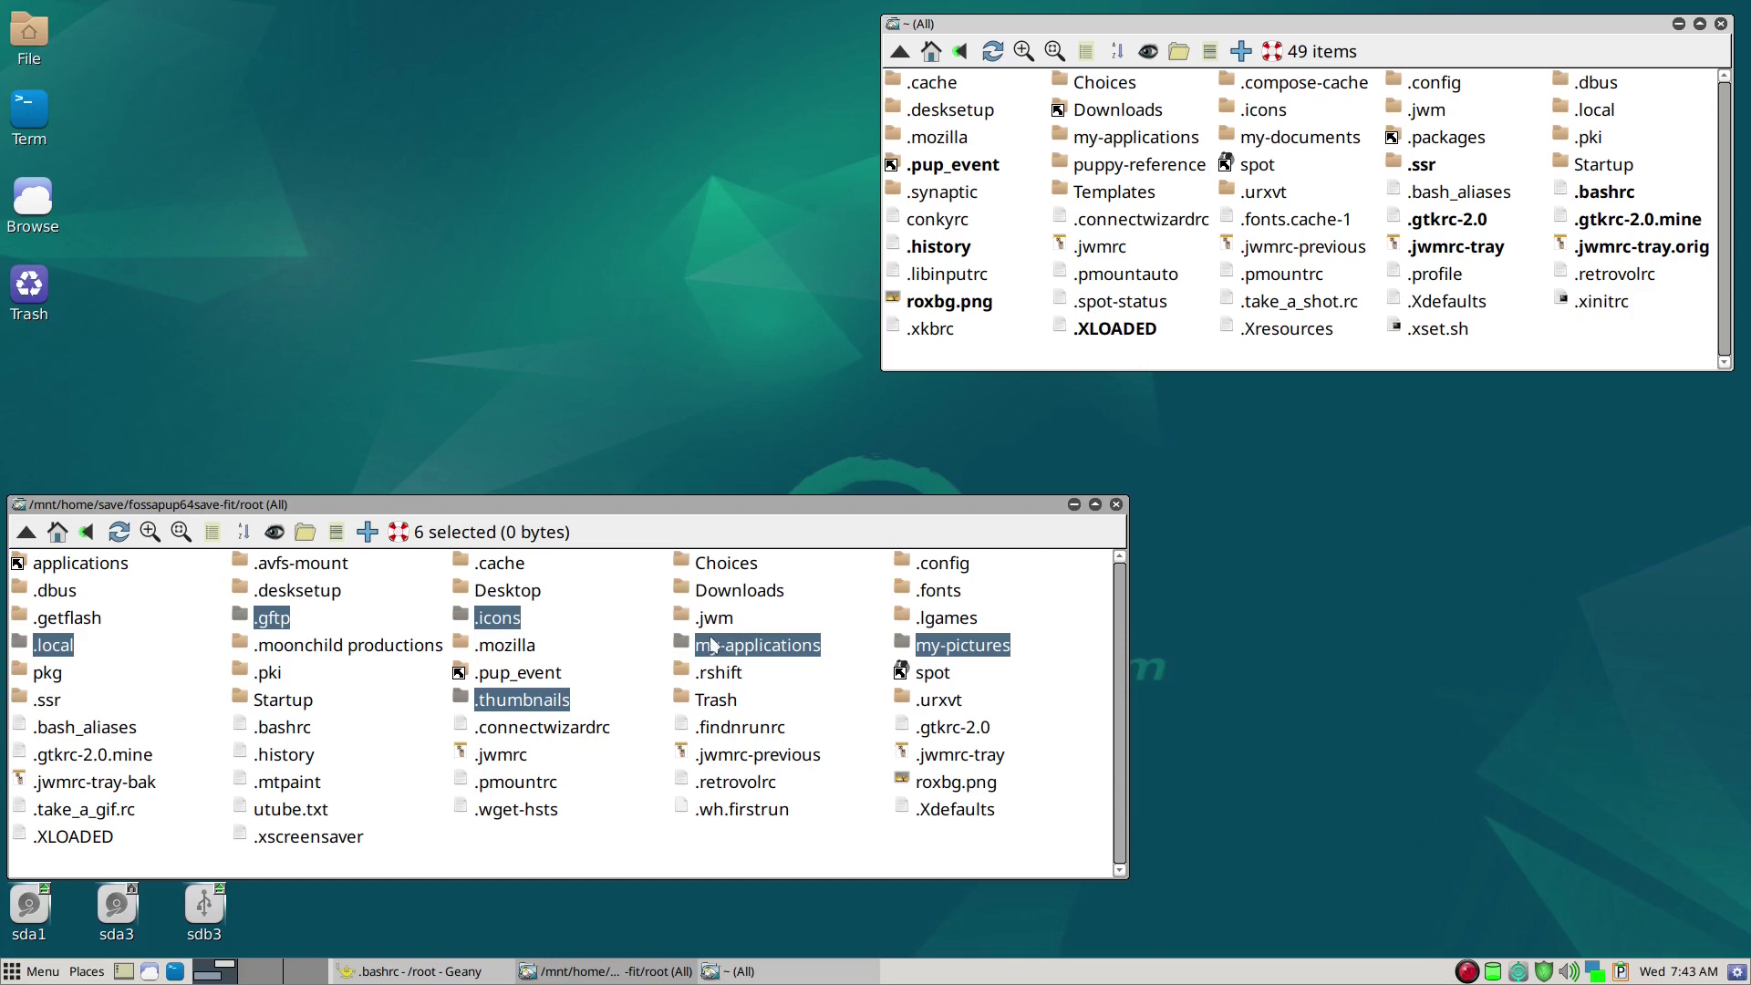
{"action": "left_click", "coordinate": [926, 599], "text": "ctrl"}
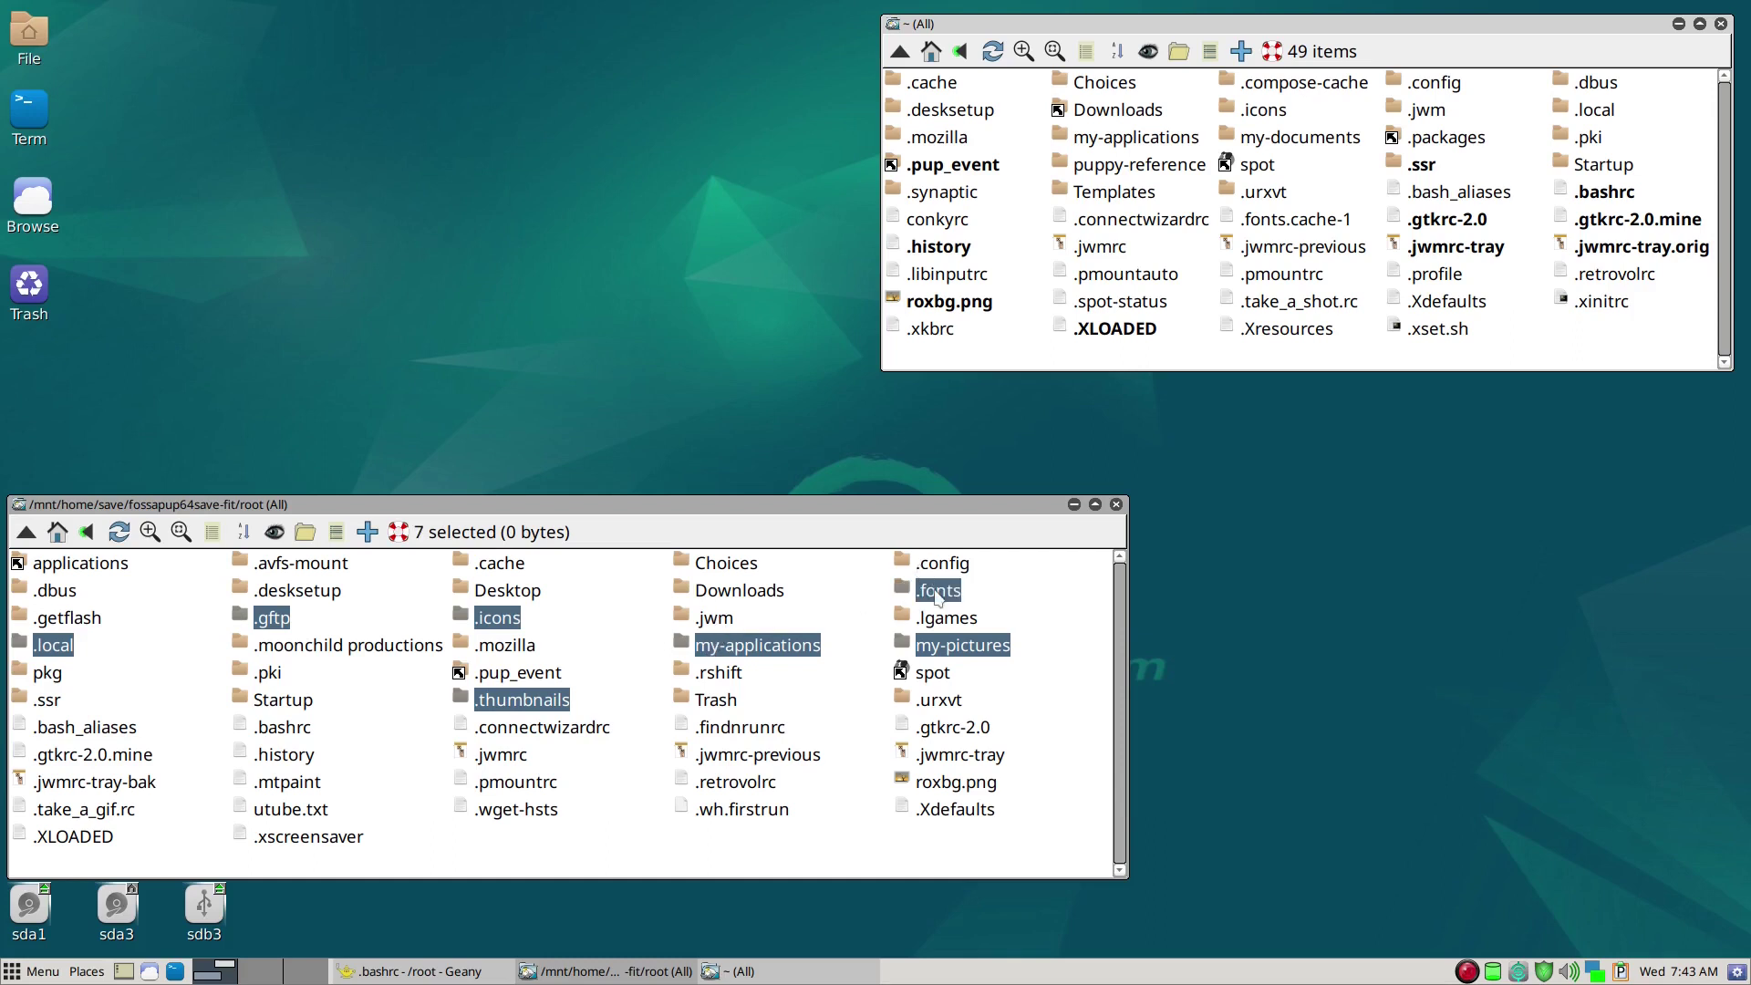
{"action": "left_click", "coordinate": [708, 573], "text": "ctrl"}
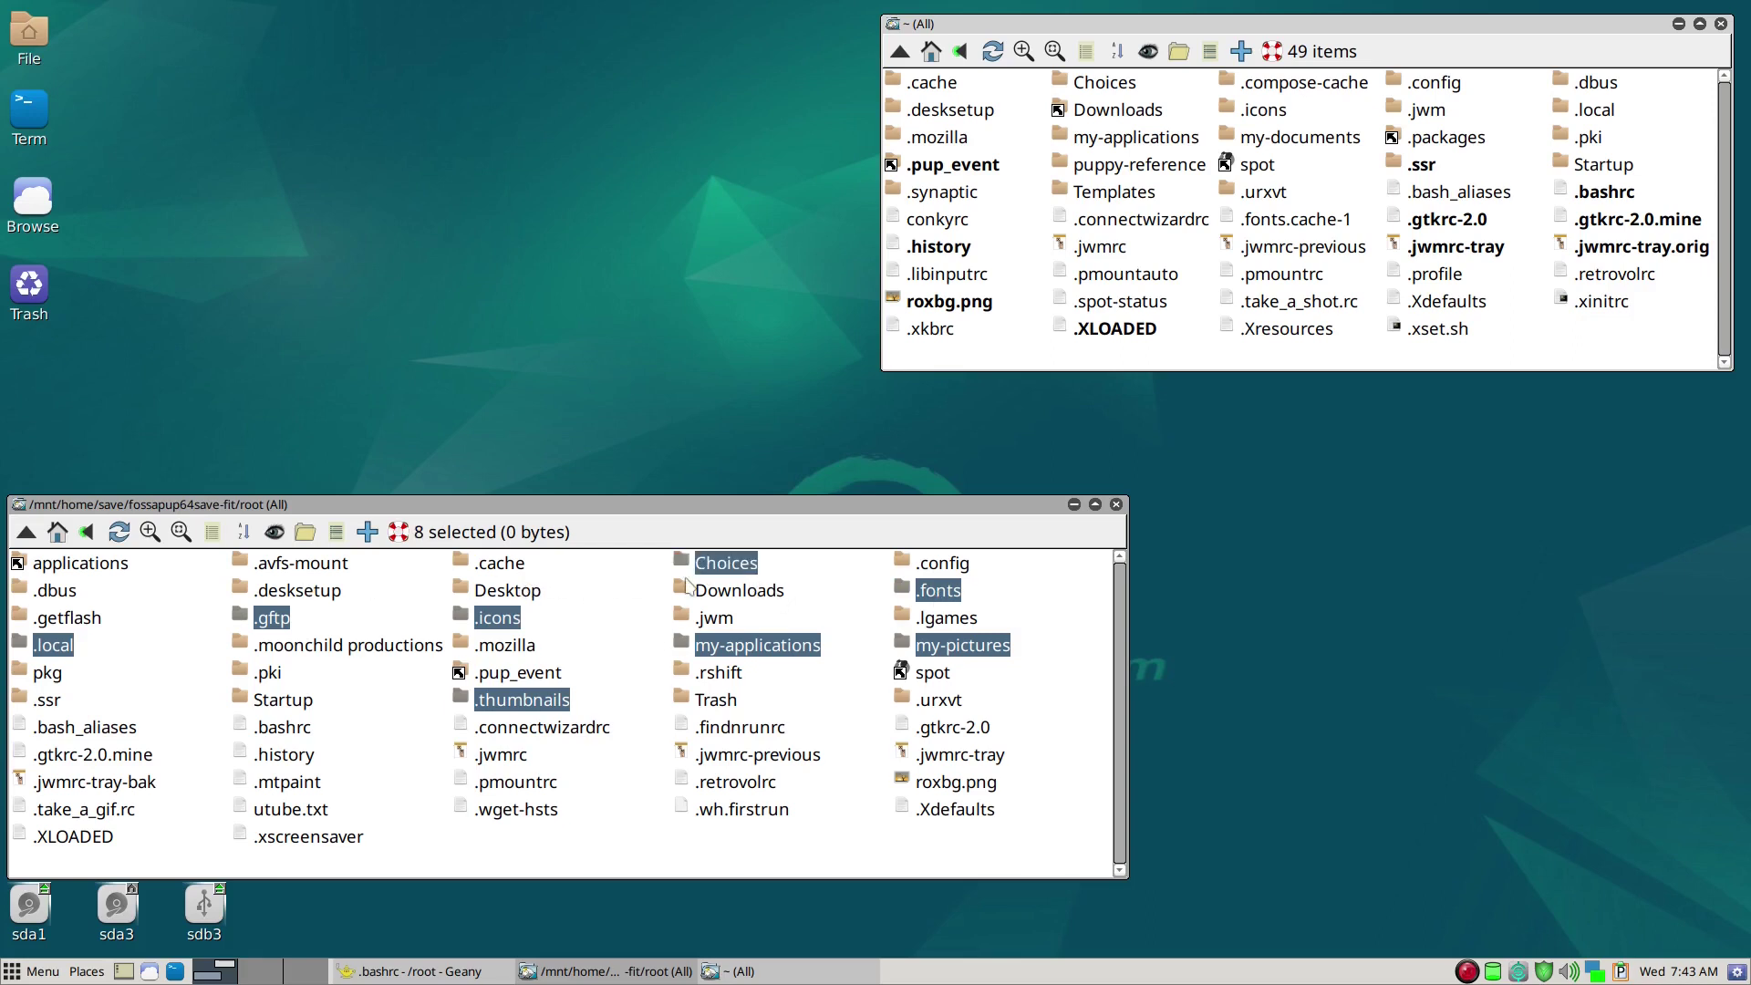
{"action": "left_click_drag", "start_coordinate": [920, 597], "coordinate": [1320, 369]}
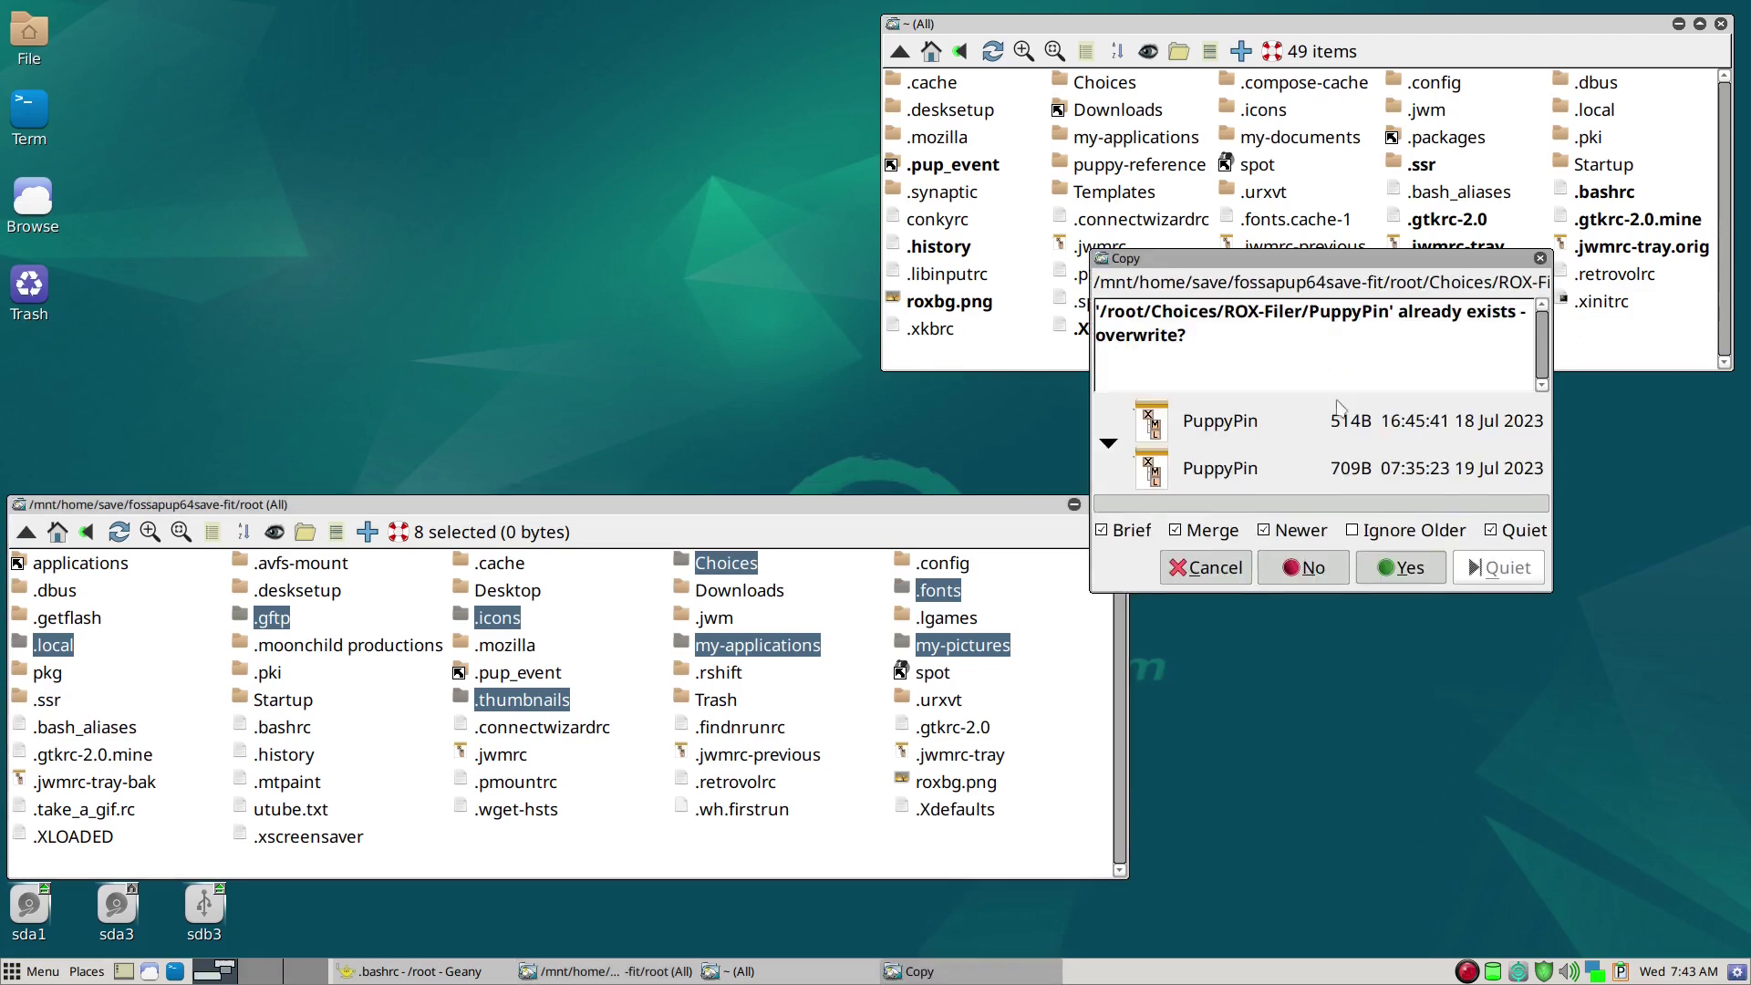
{"action": "left_click", "coordinate": [1402, 571]}
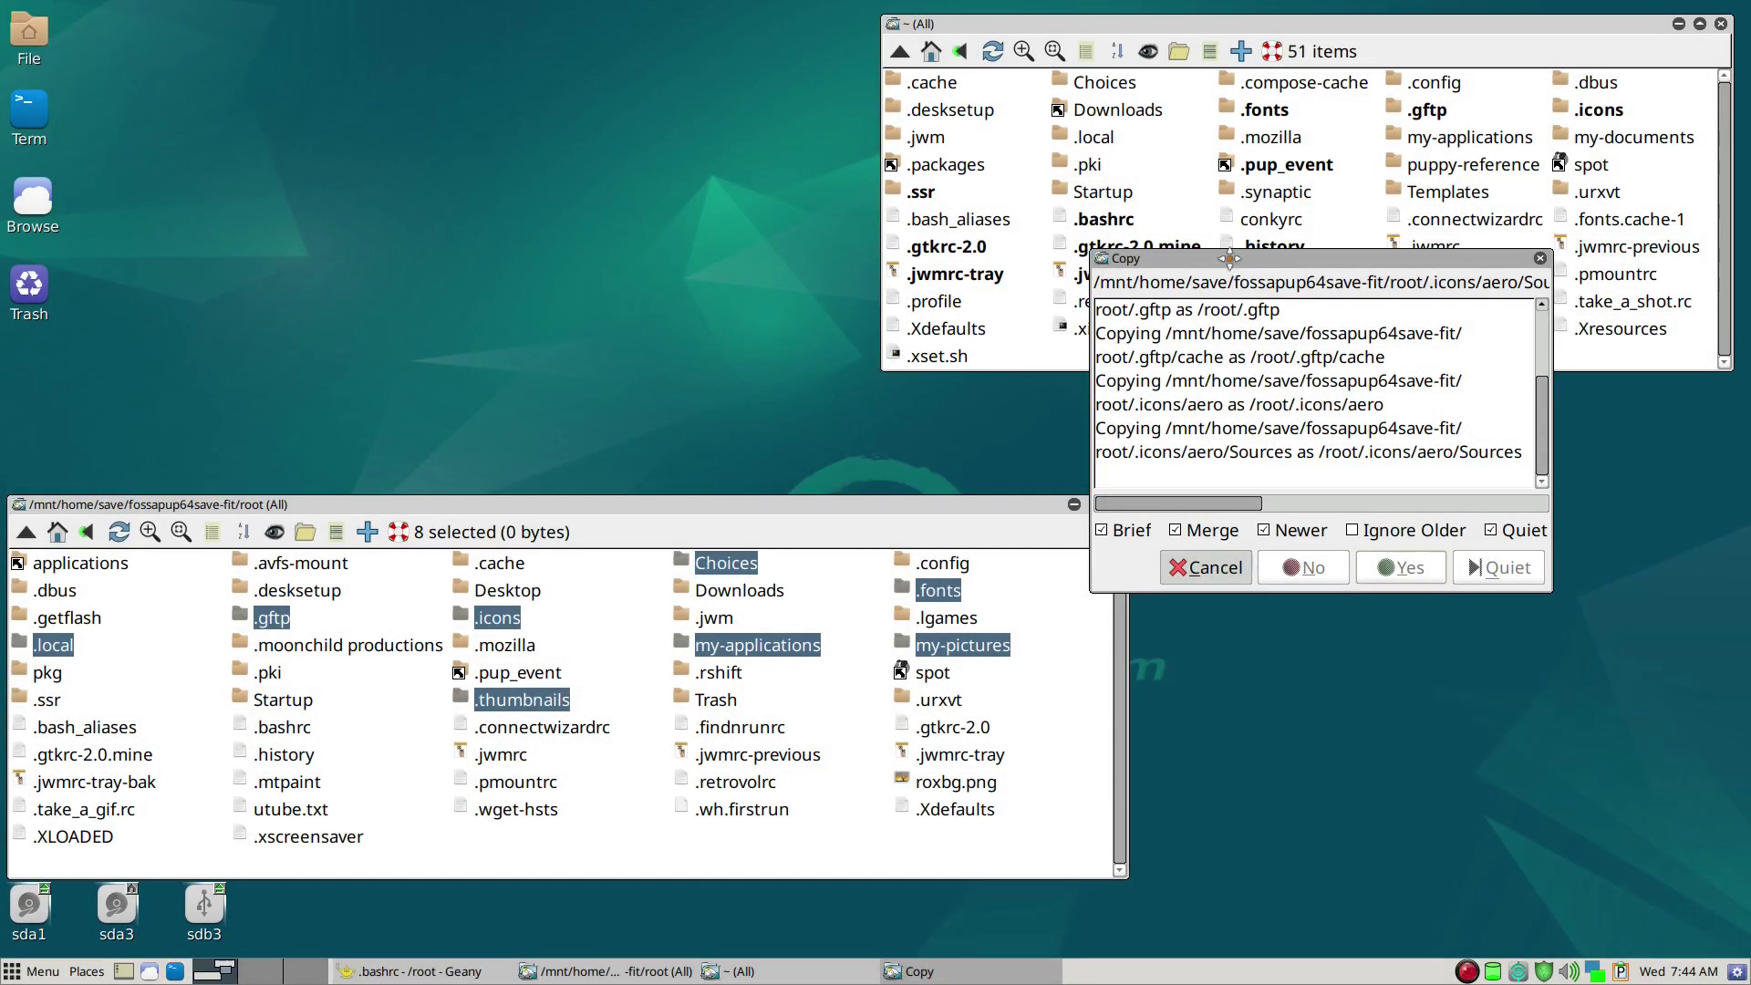
{"action": "left_click_drag", "start_coordinate": [1233, 263], "coordinate": [1318, 406]}
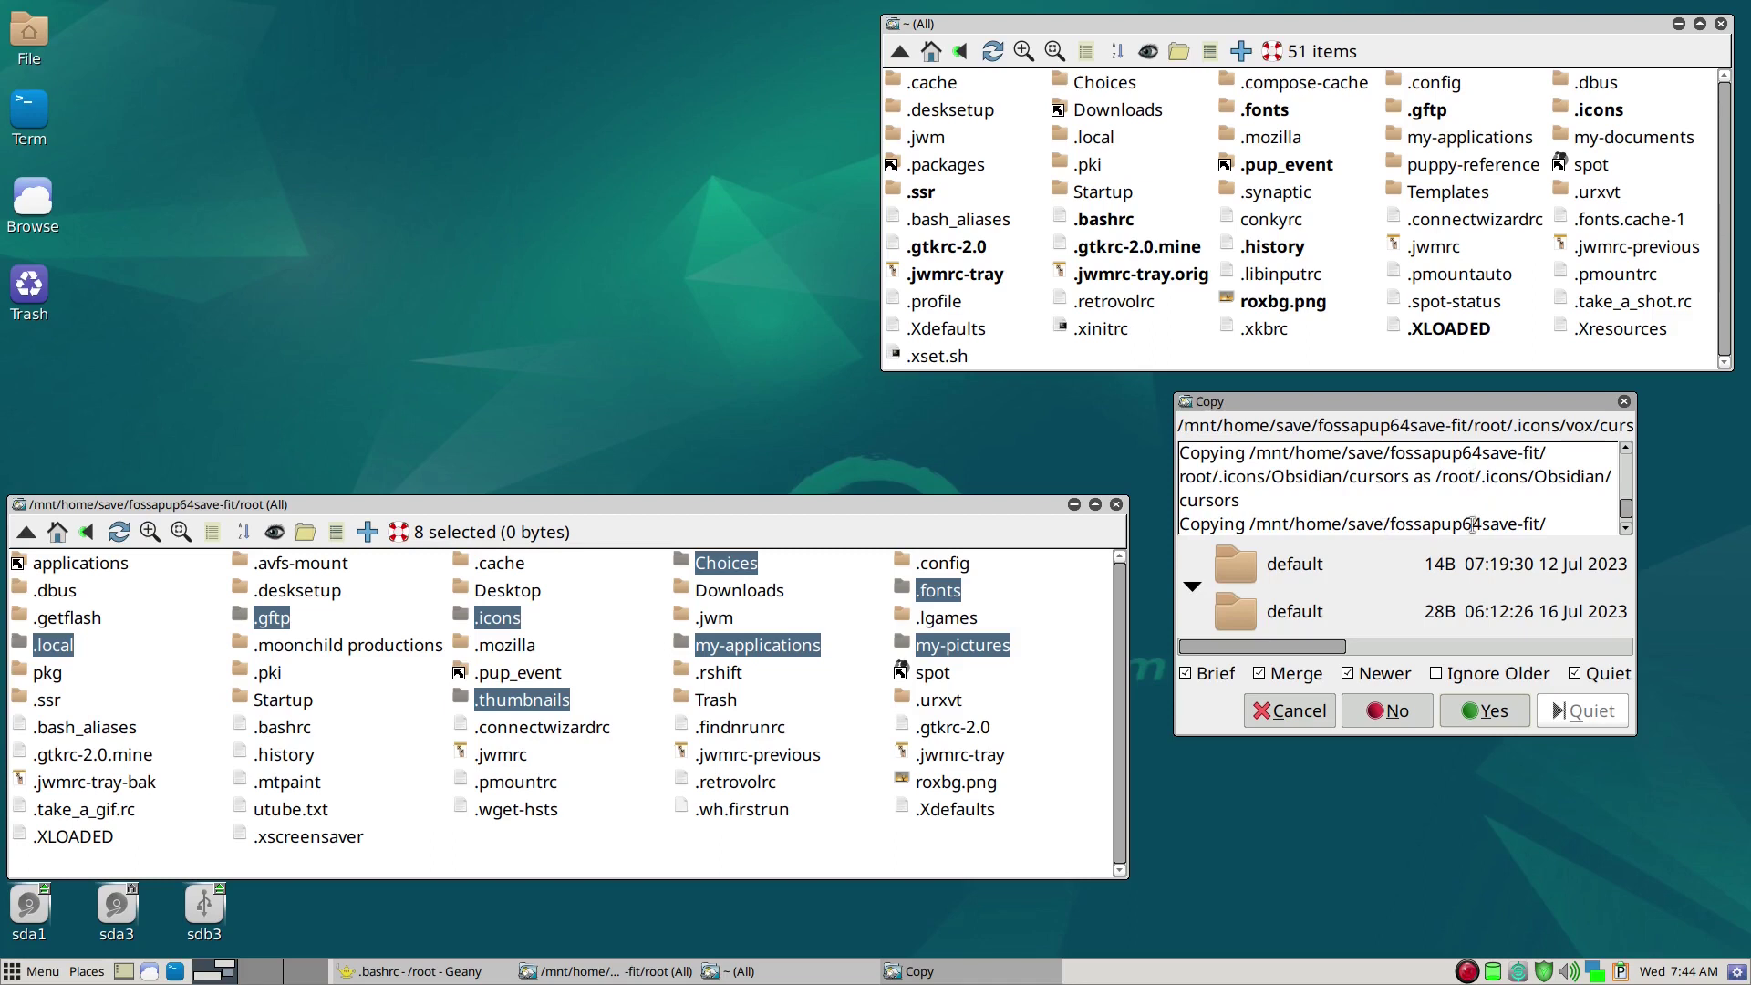
{"action": "left_click", "coordinate": [1505, 712]}
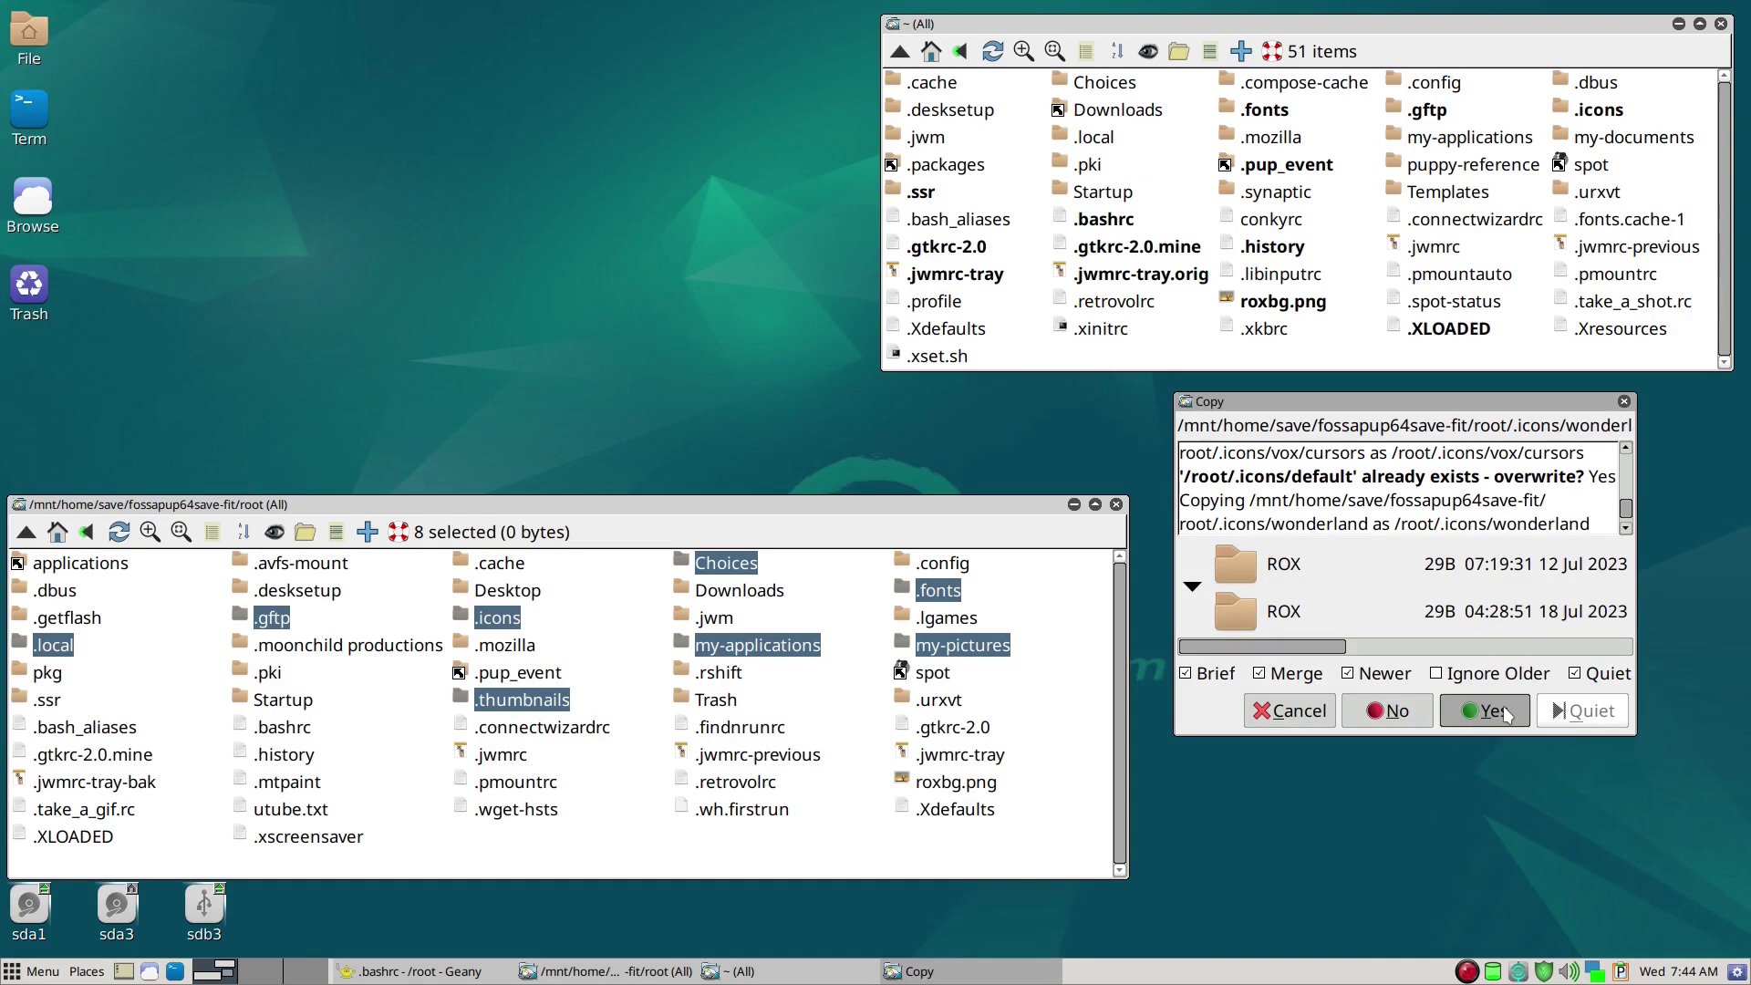
{"action": "left_click", "coordinate": [1503, 710]}
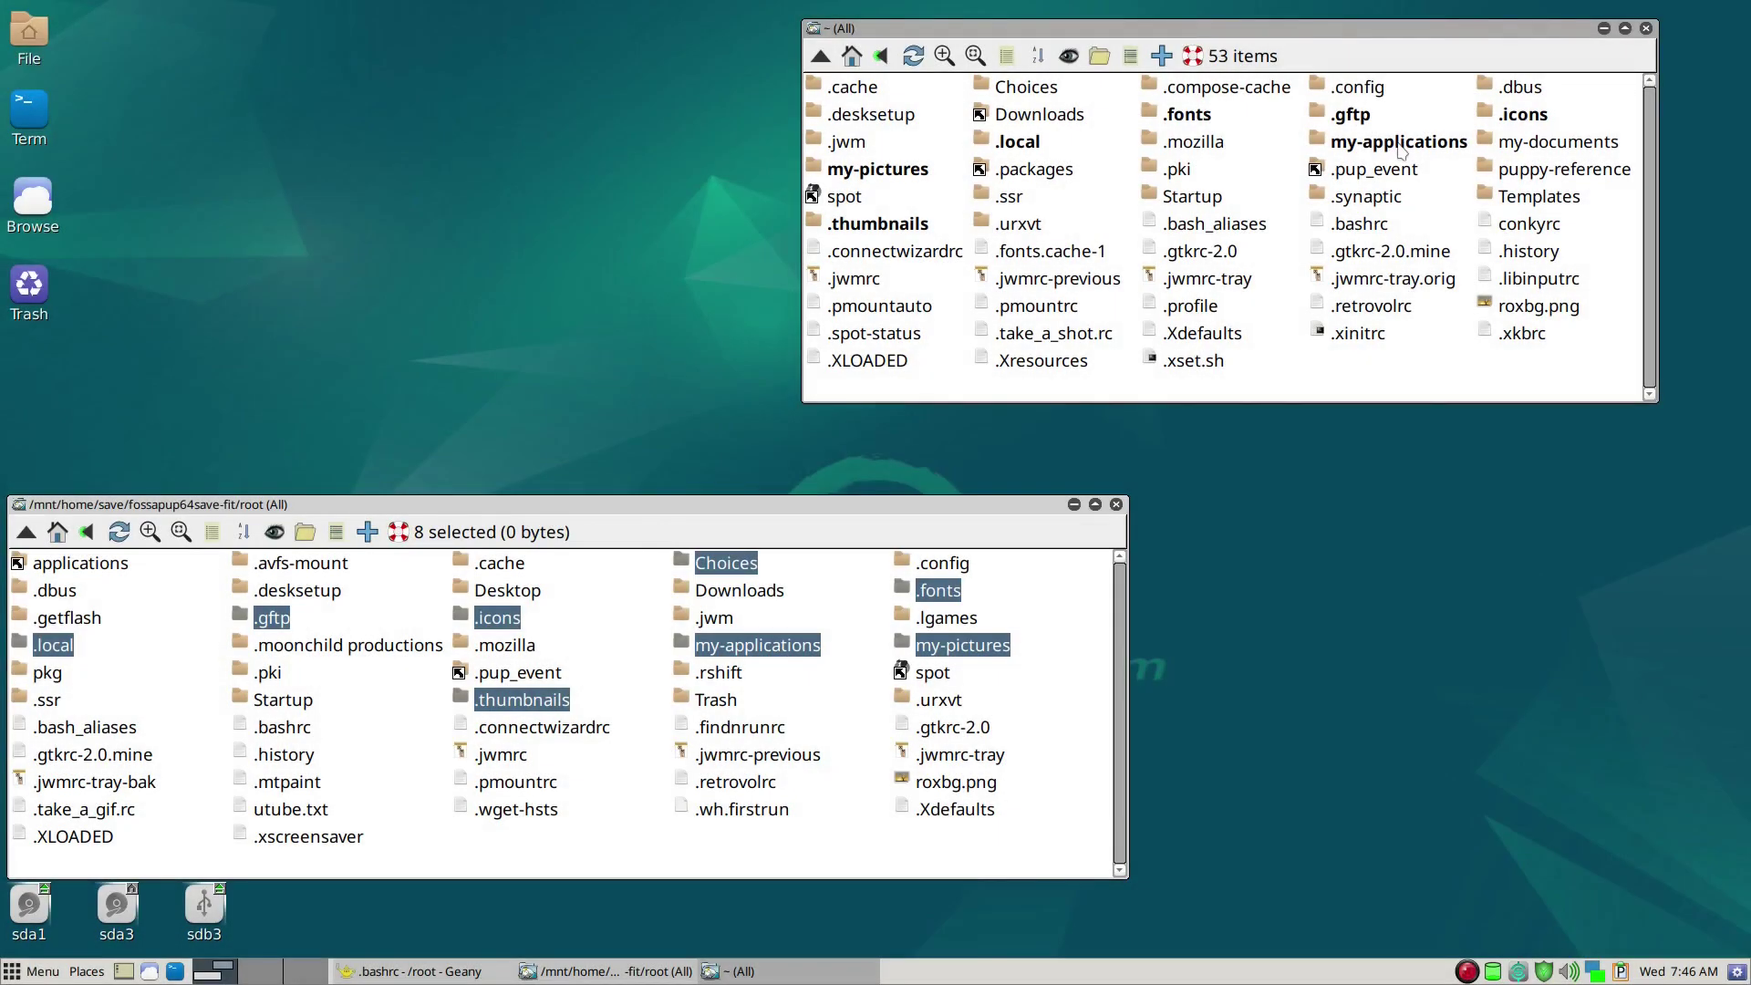
Check the copied scripts in the home folder's my-applications/bin and go back to the home folder
{"action": "double_click", "coordinate": [1400, 144]}
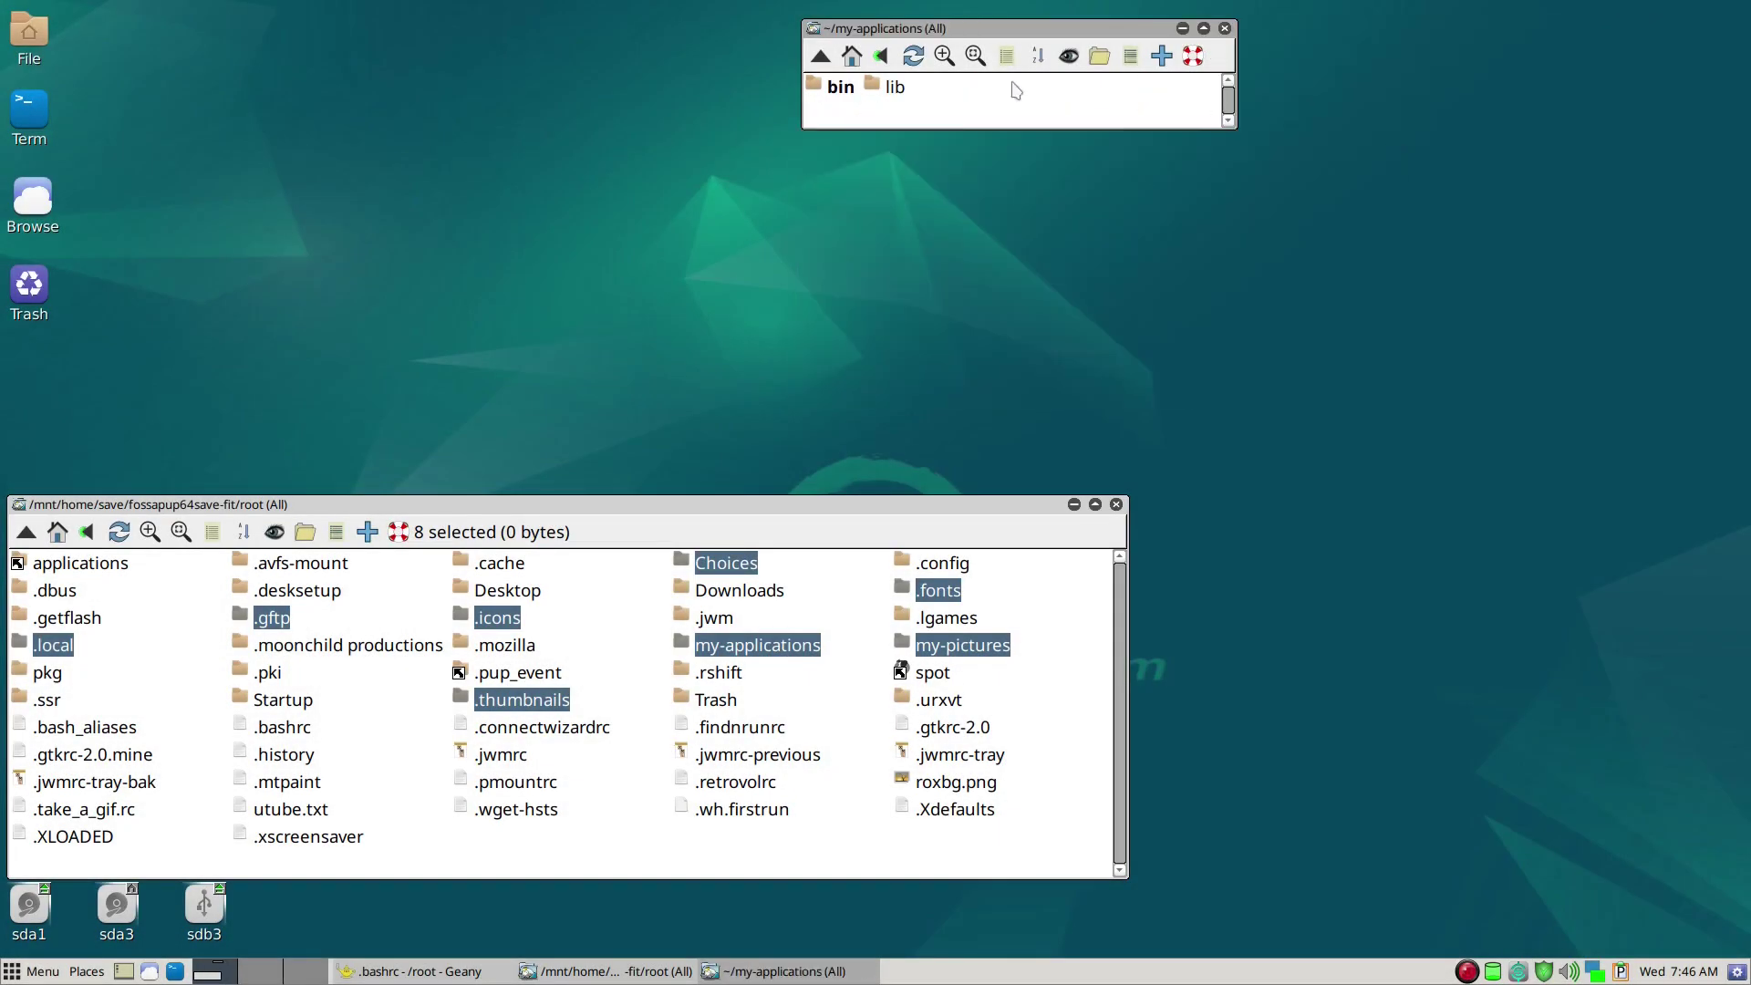
{"action": "double_click", "coordinate": [836, 91]}
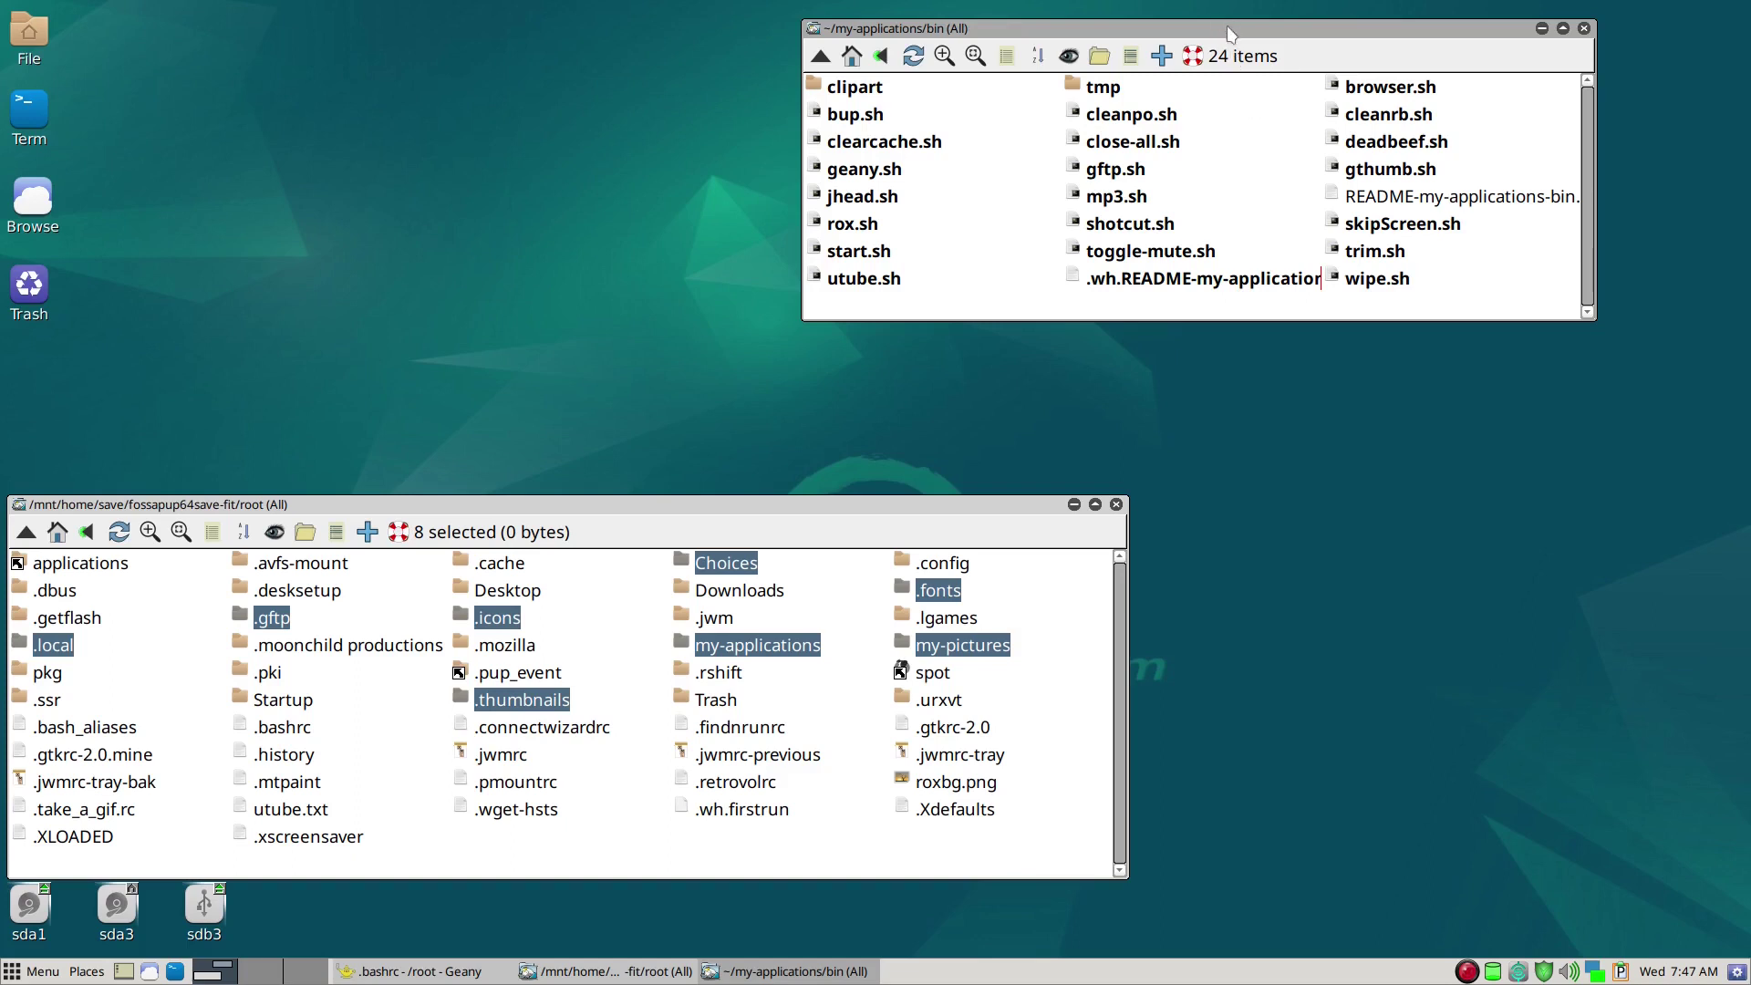
{"action": "left_click_drag", "start_coordinate": [1228, 32], "coordinate": [1235, 28]}
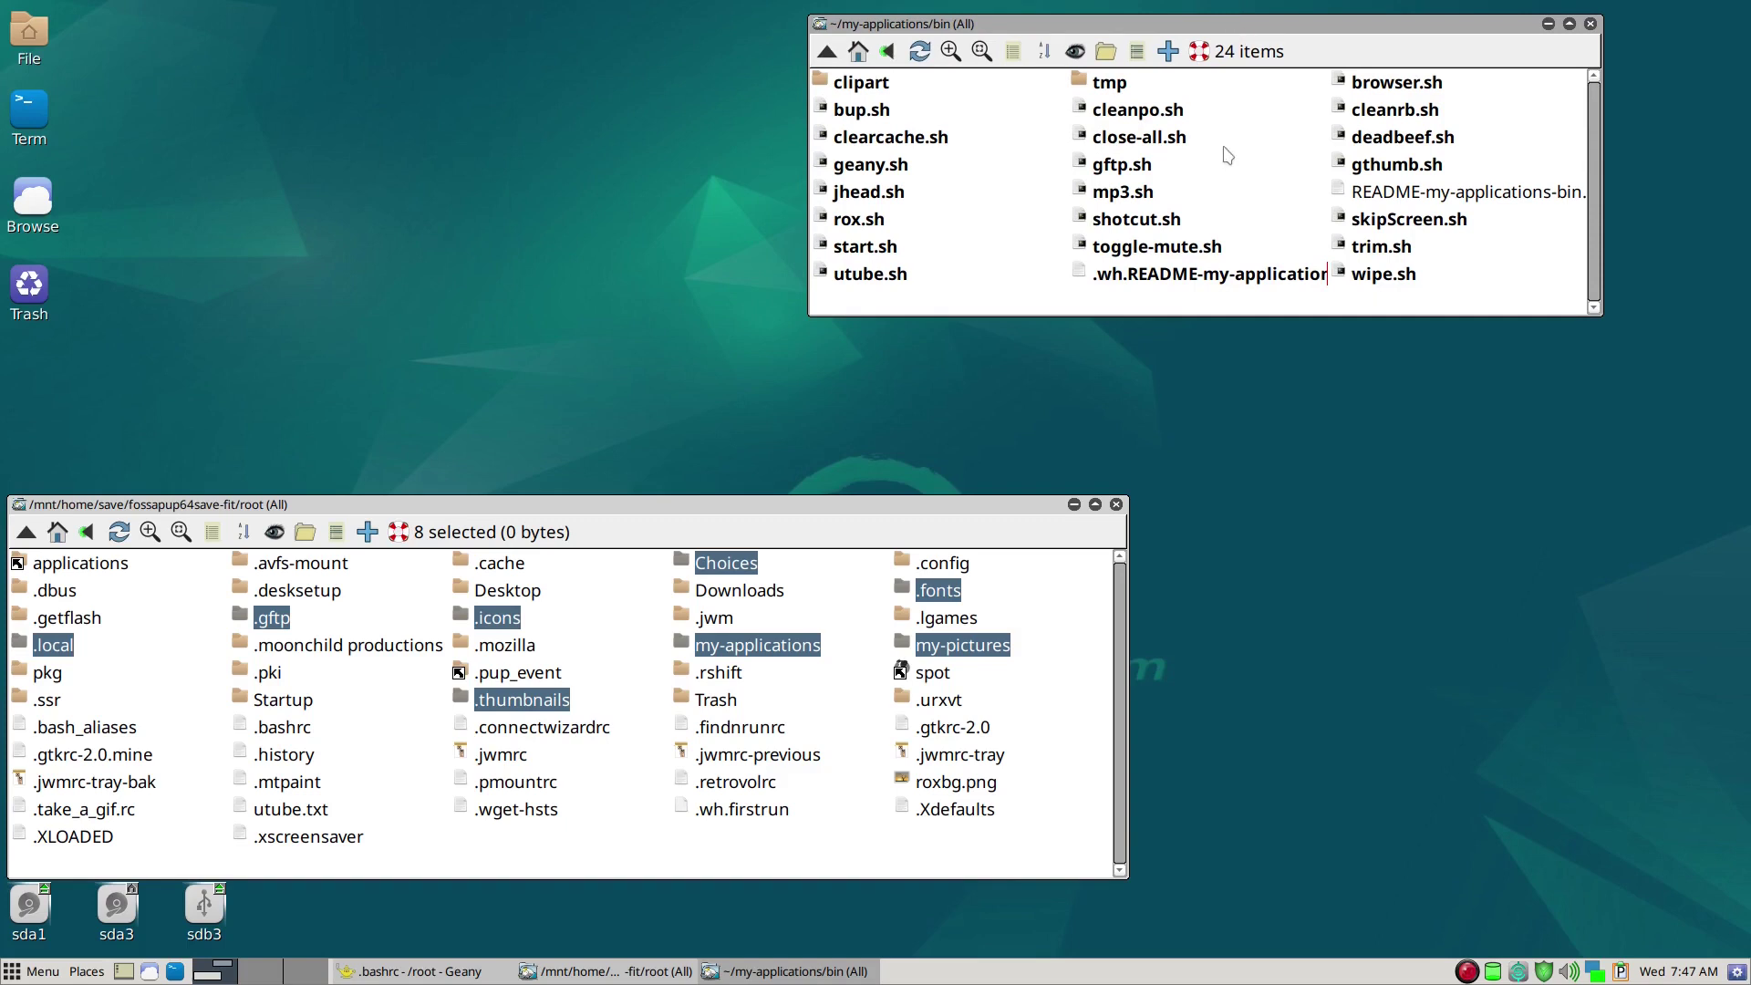
{"action": "key", "text": "BackSpace"}
{"action": "key", "text": "BackSpace"}
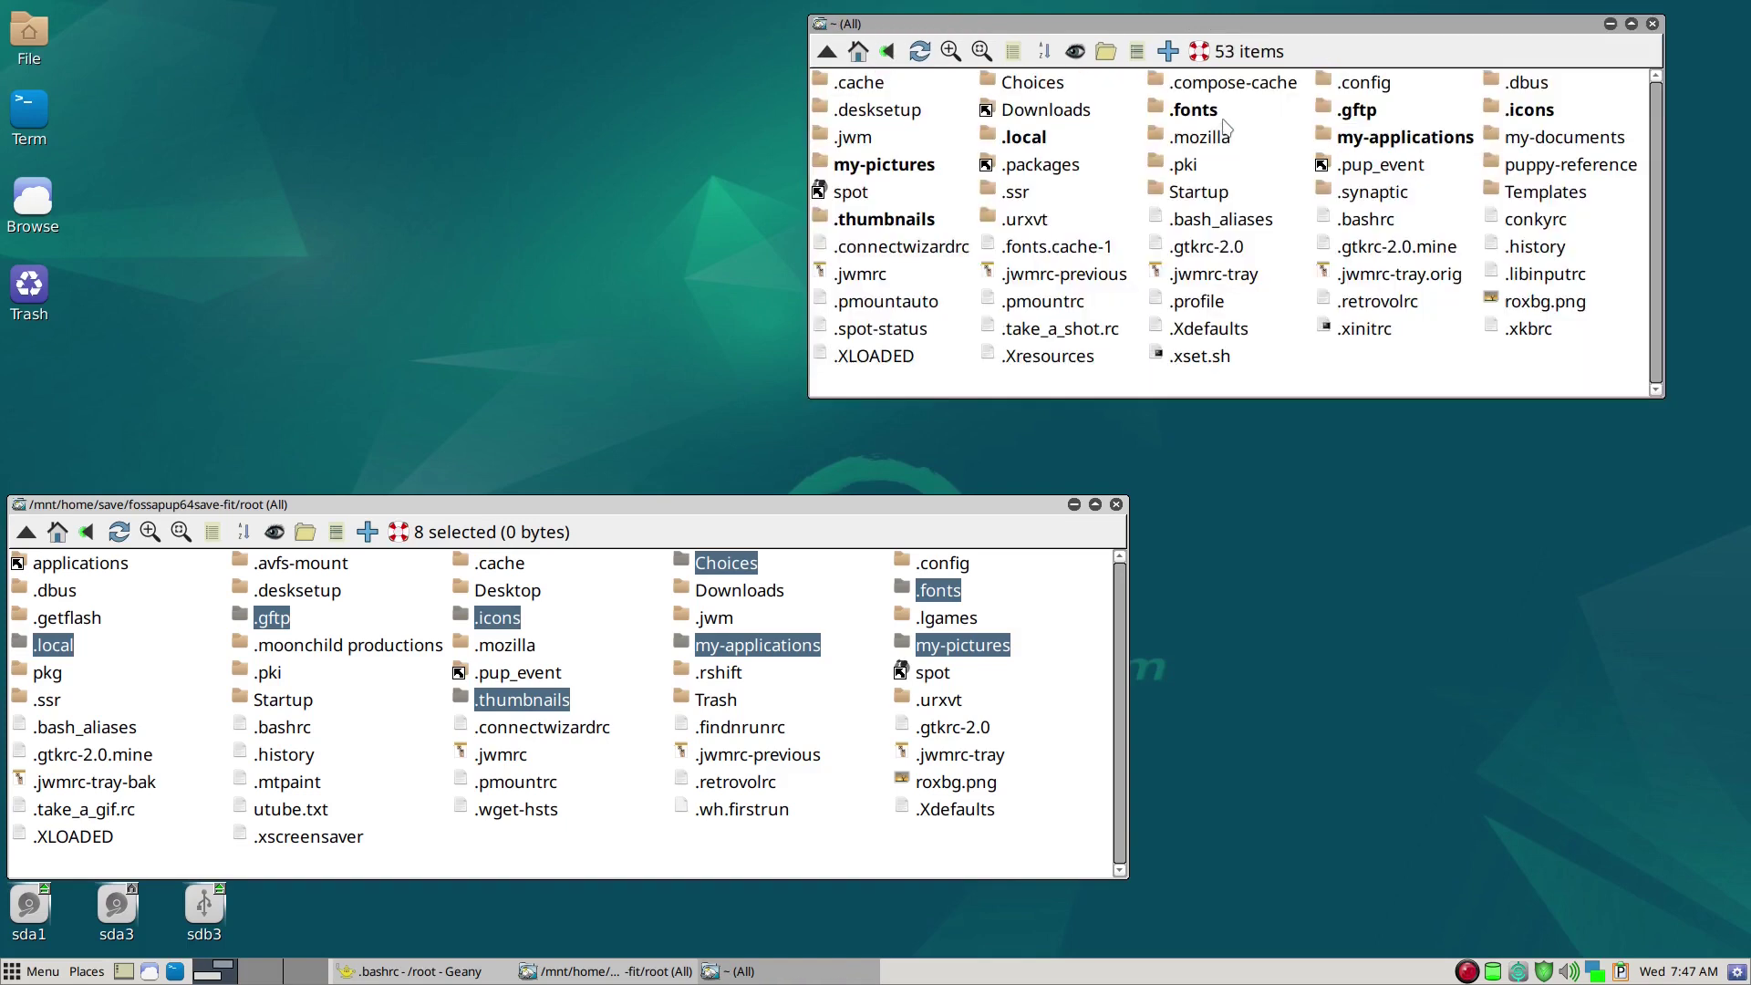
{"action": "left_click_drag", "start_coordinate": [1234, 30], "coordinate": [1313, 23]}
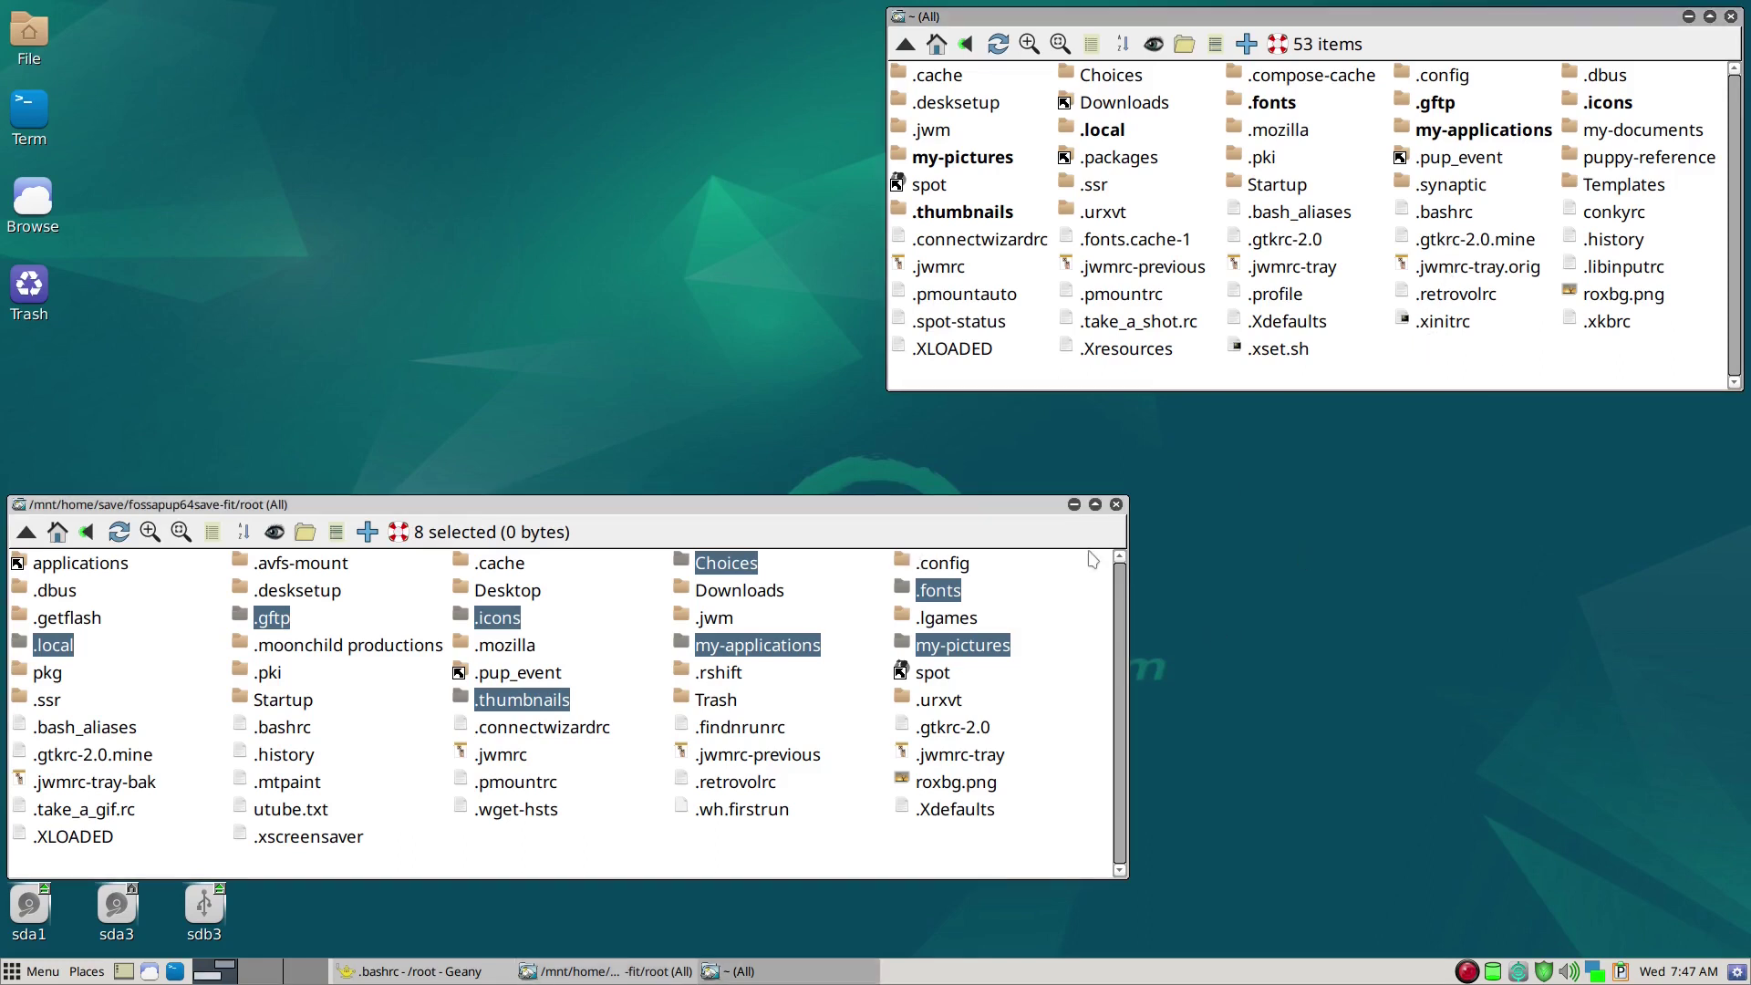
Copy jwmrc-personal and jwmrc-theme from the old save folder's .jwm into the home folder's .jwm, and check the copies there
{"action": "left_click", "coordinate": [707, 624]}
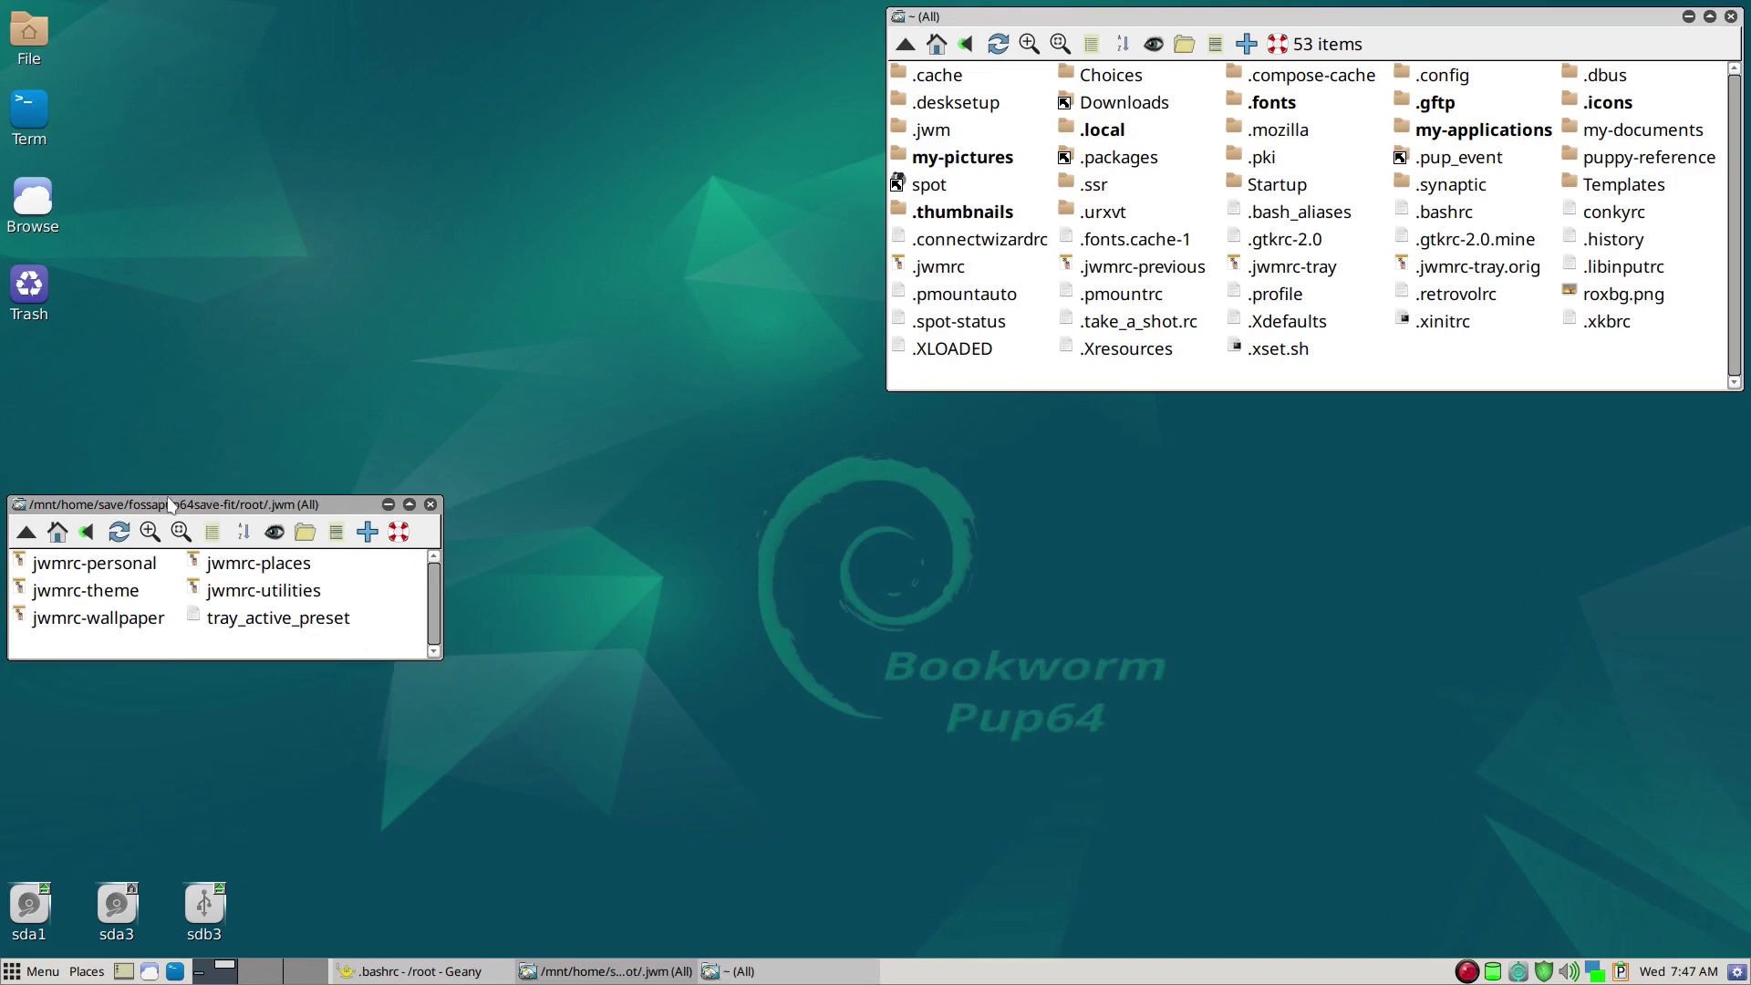
{"action": "left_click_drag", "start_coordinate": [167, 494], "coordinate": [179, 516]}
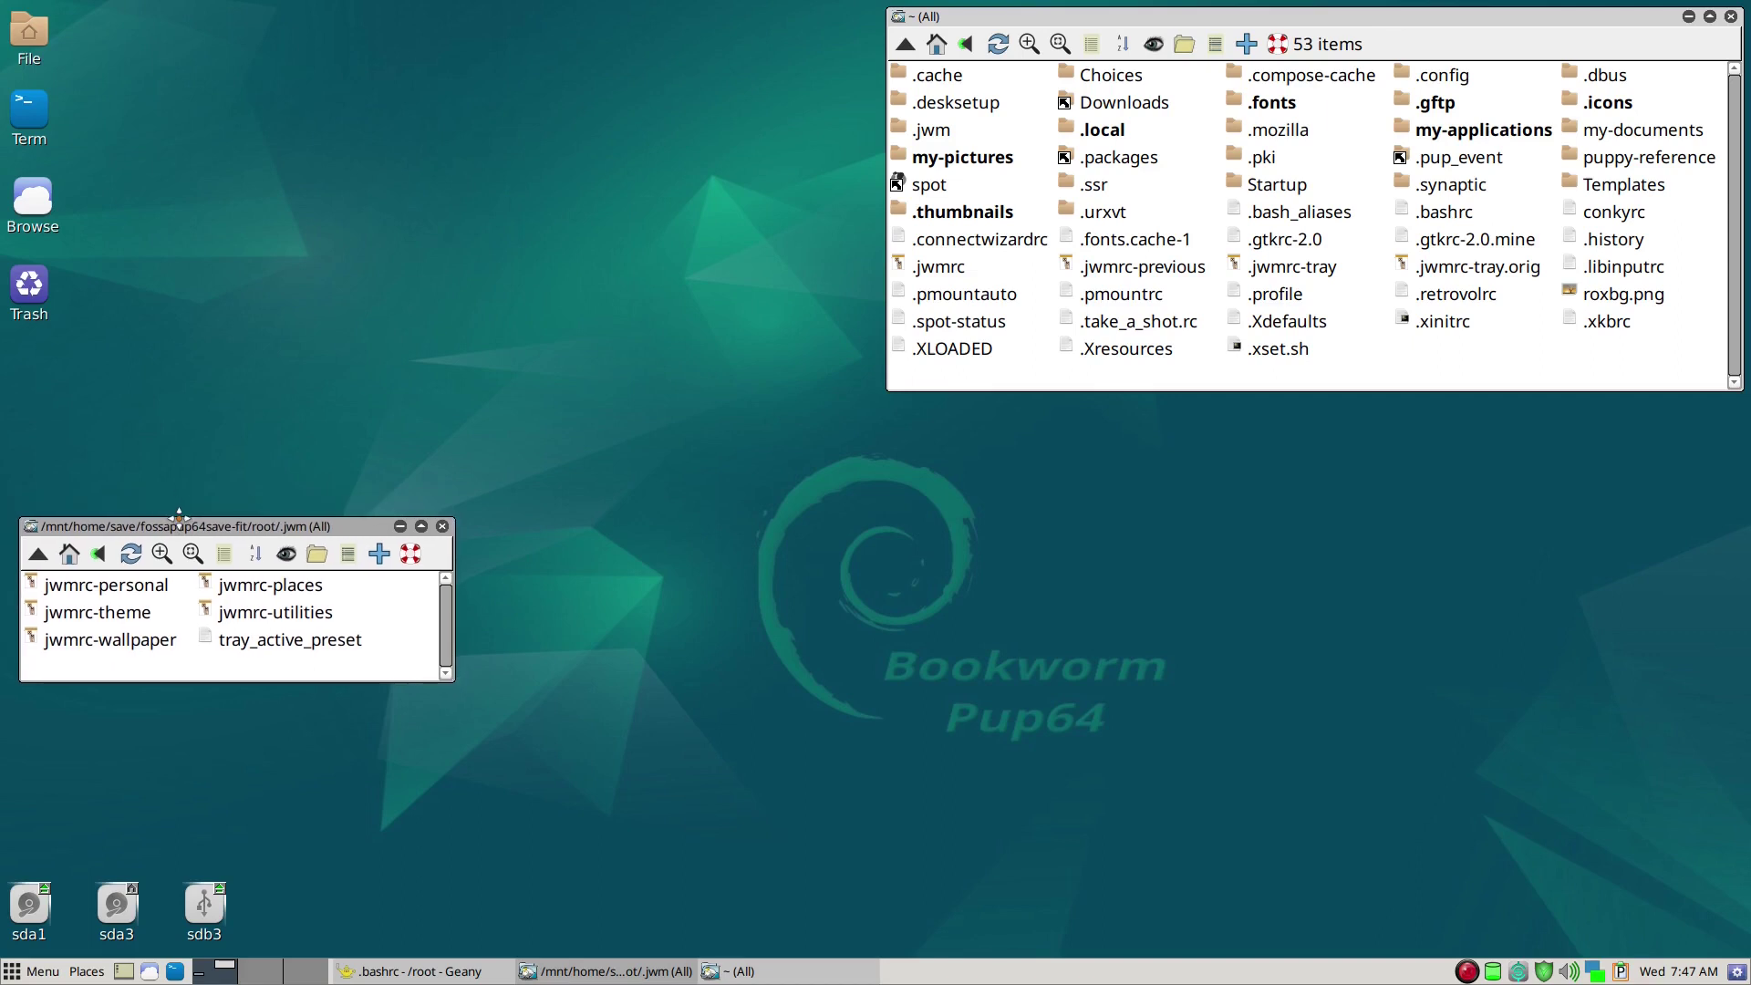
{"action": "left_click", "coordinate": [148, 592]}
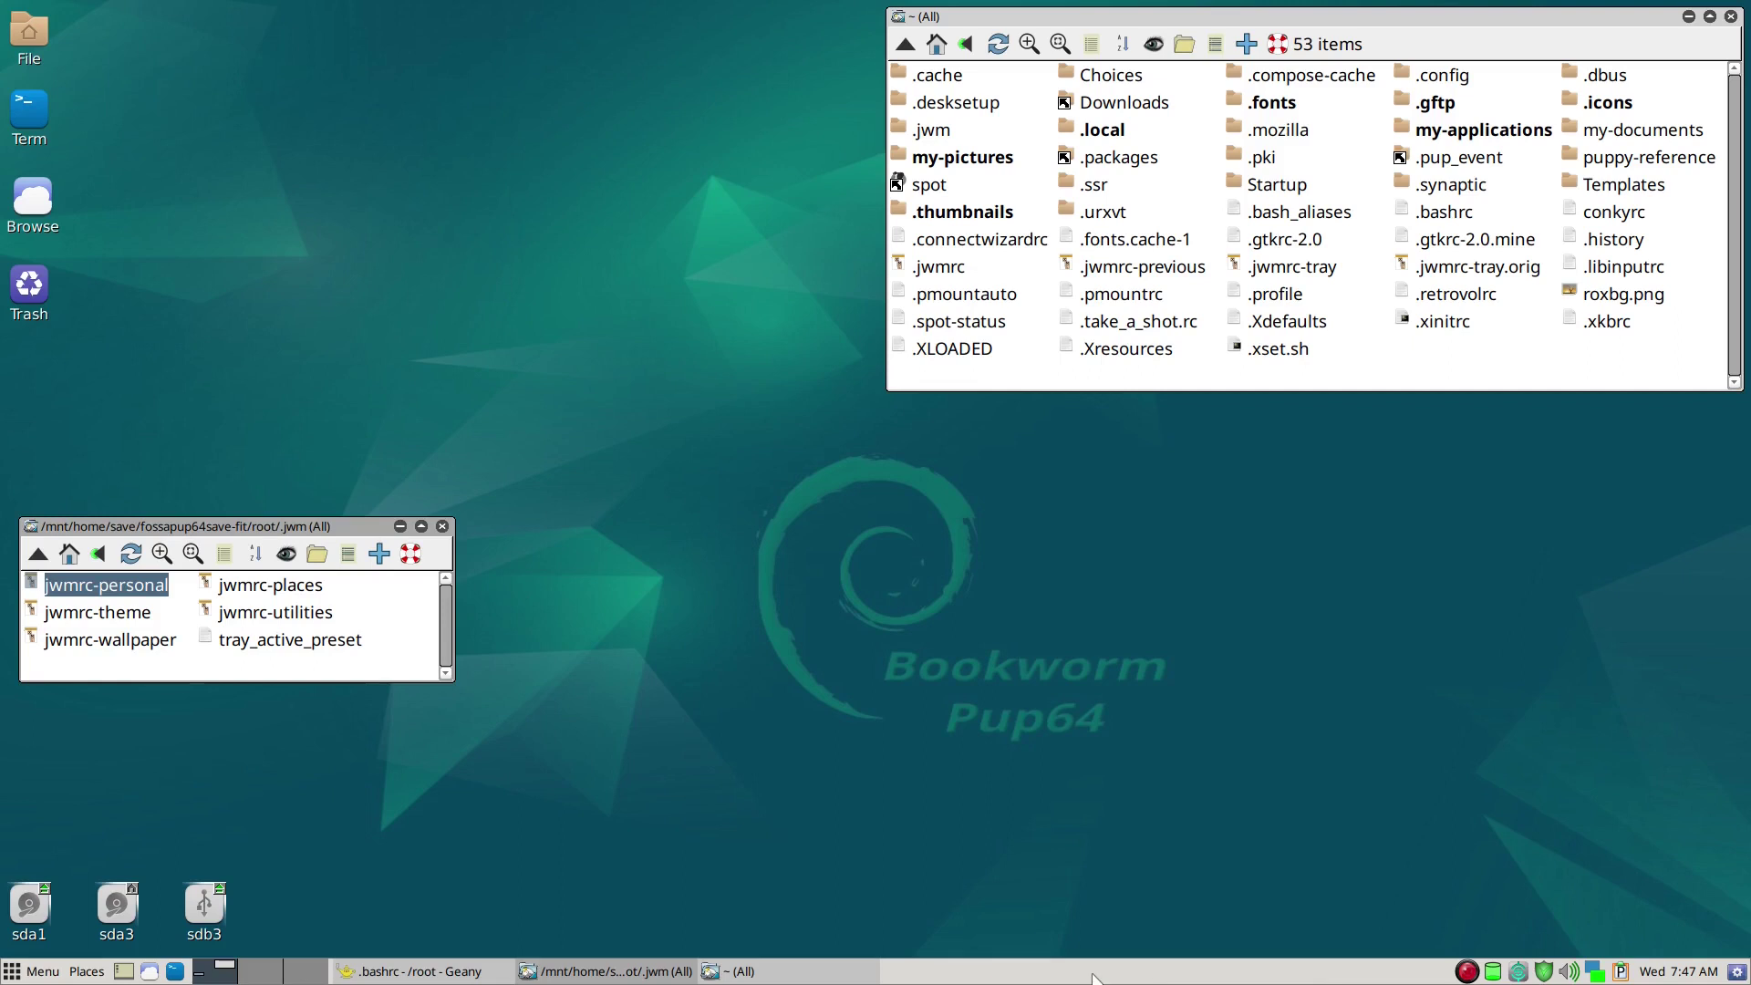
{"action": "left_click", "coordinate": [135, 619], "text": "ctrl"}
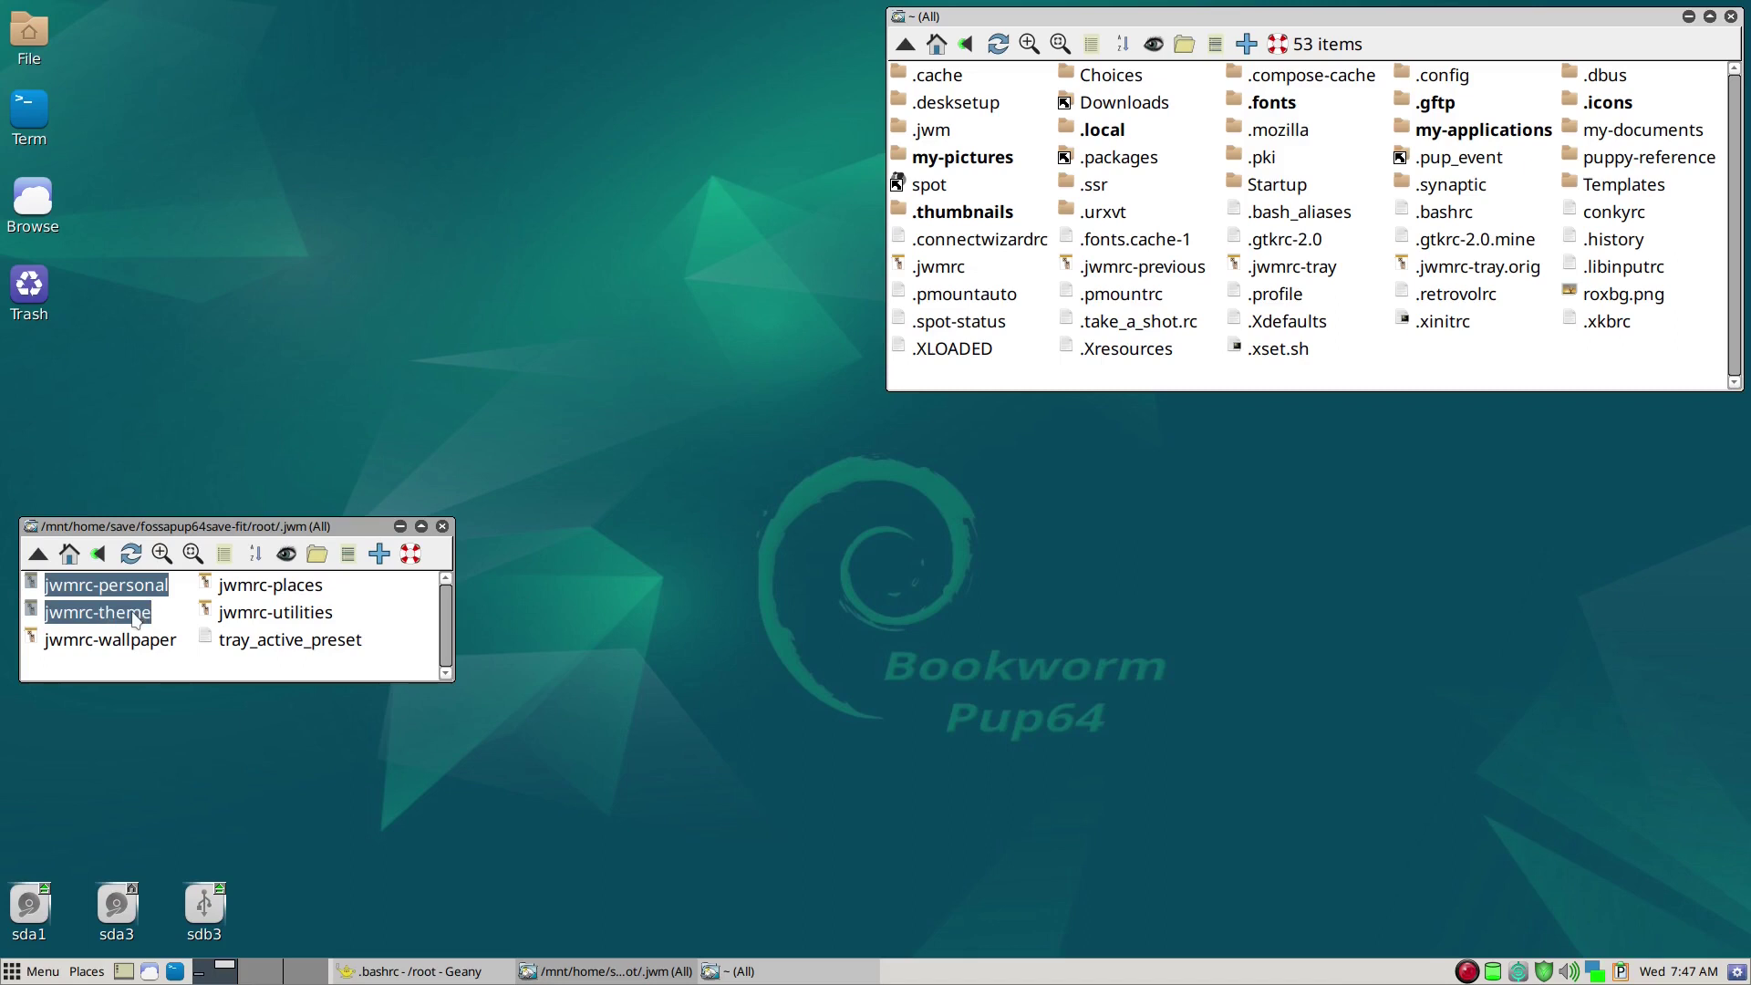
{"action": "left_click_drag", "start_coordinate": [135, 620], "coordinate": [943, 135]}
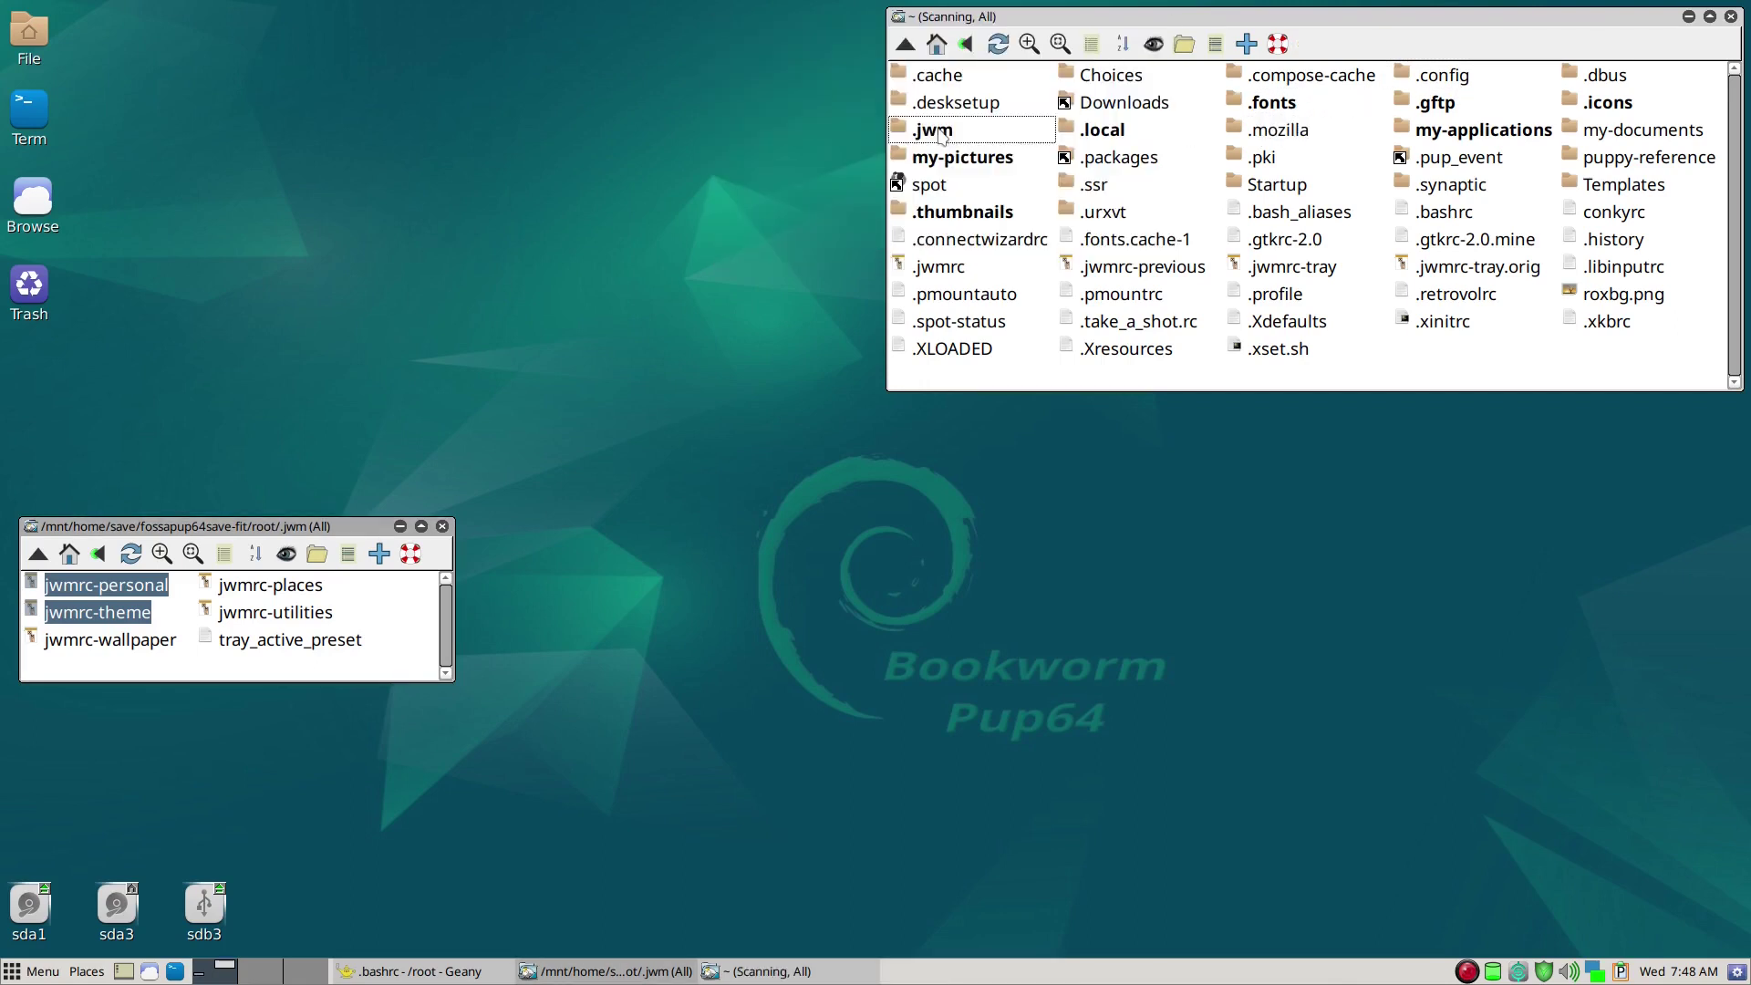
{"action": "left_click", "coordinate": [942, 135]}
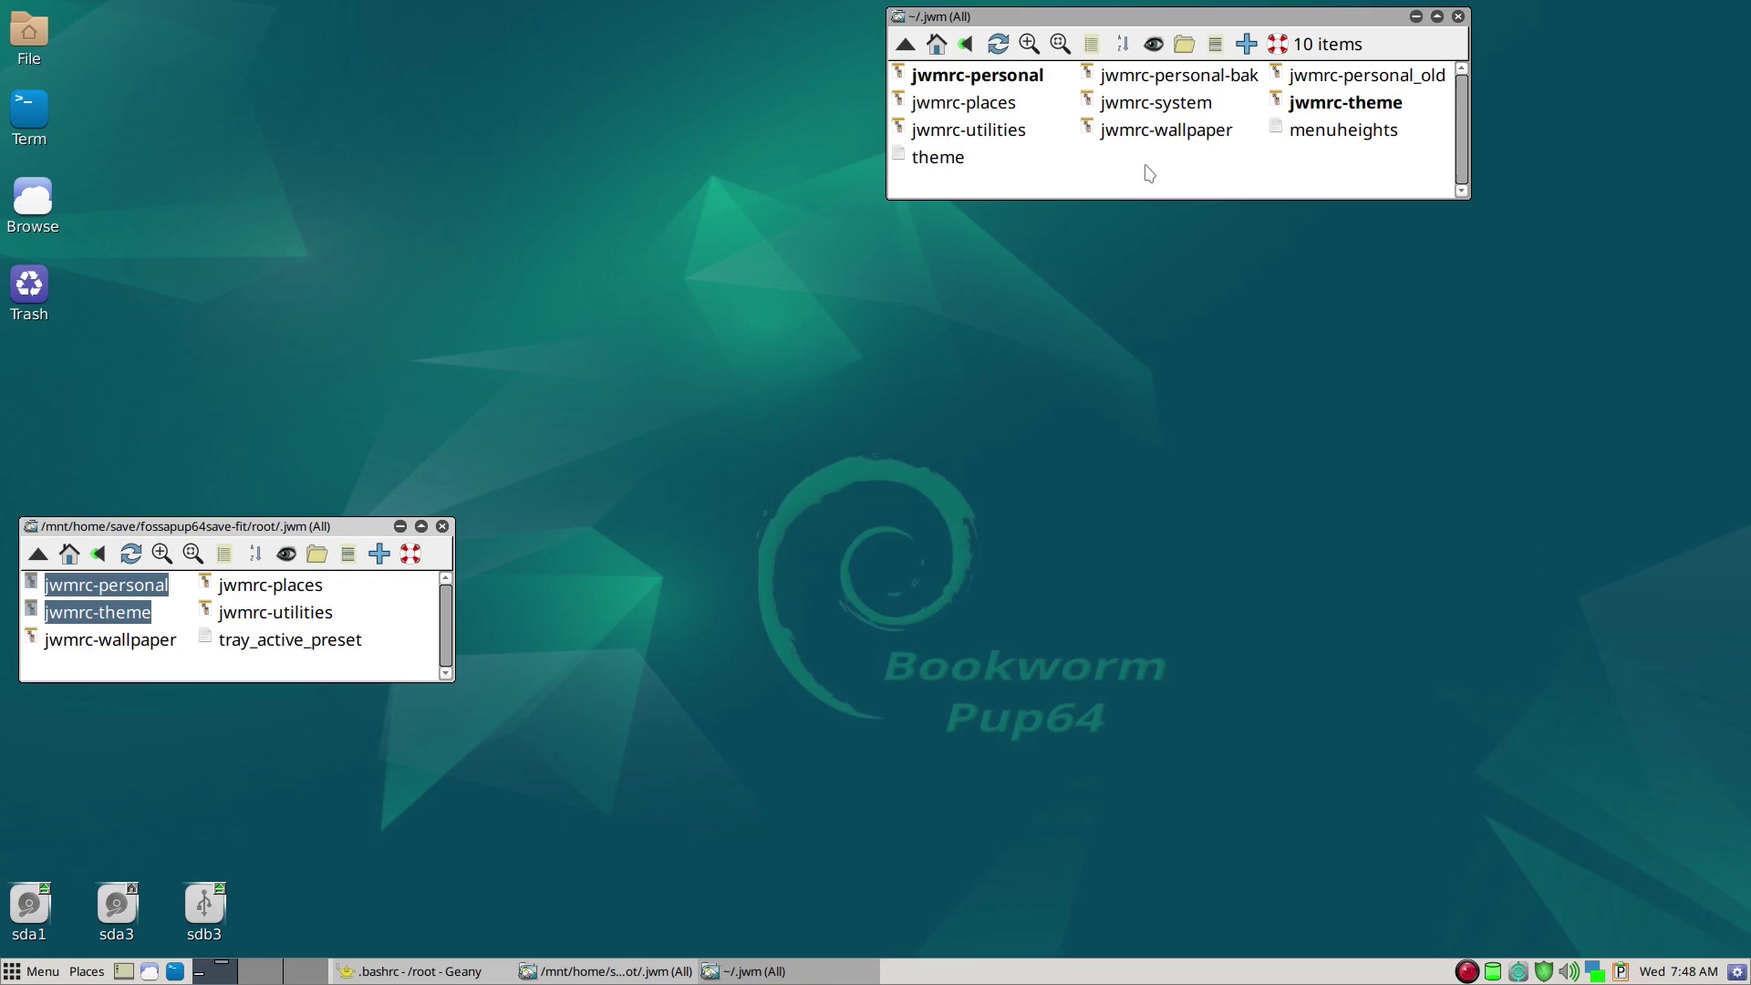
{"action": "key", "text": "BackSpace"}
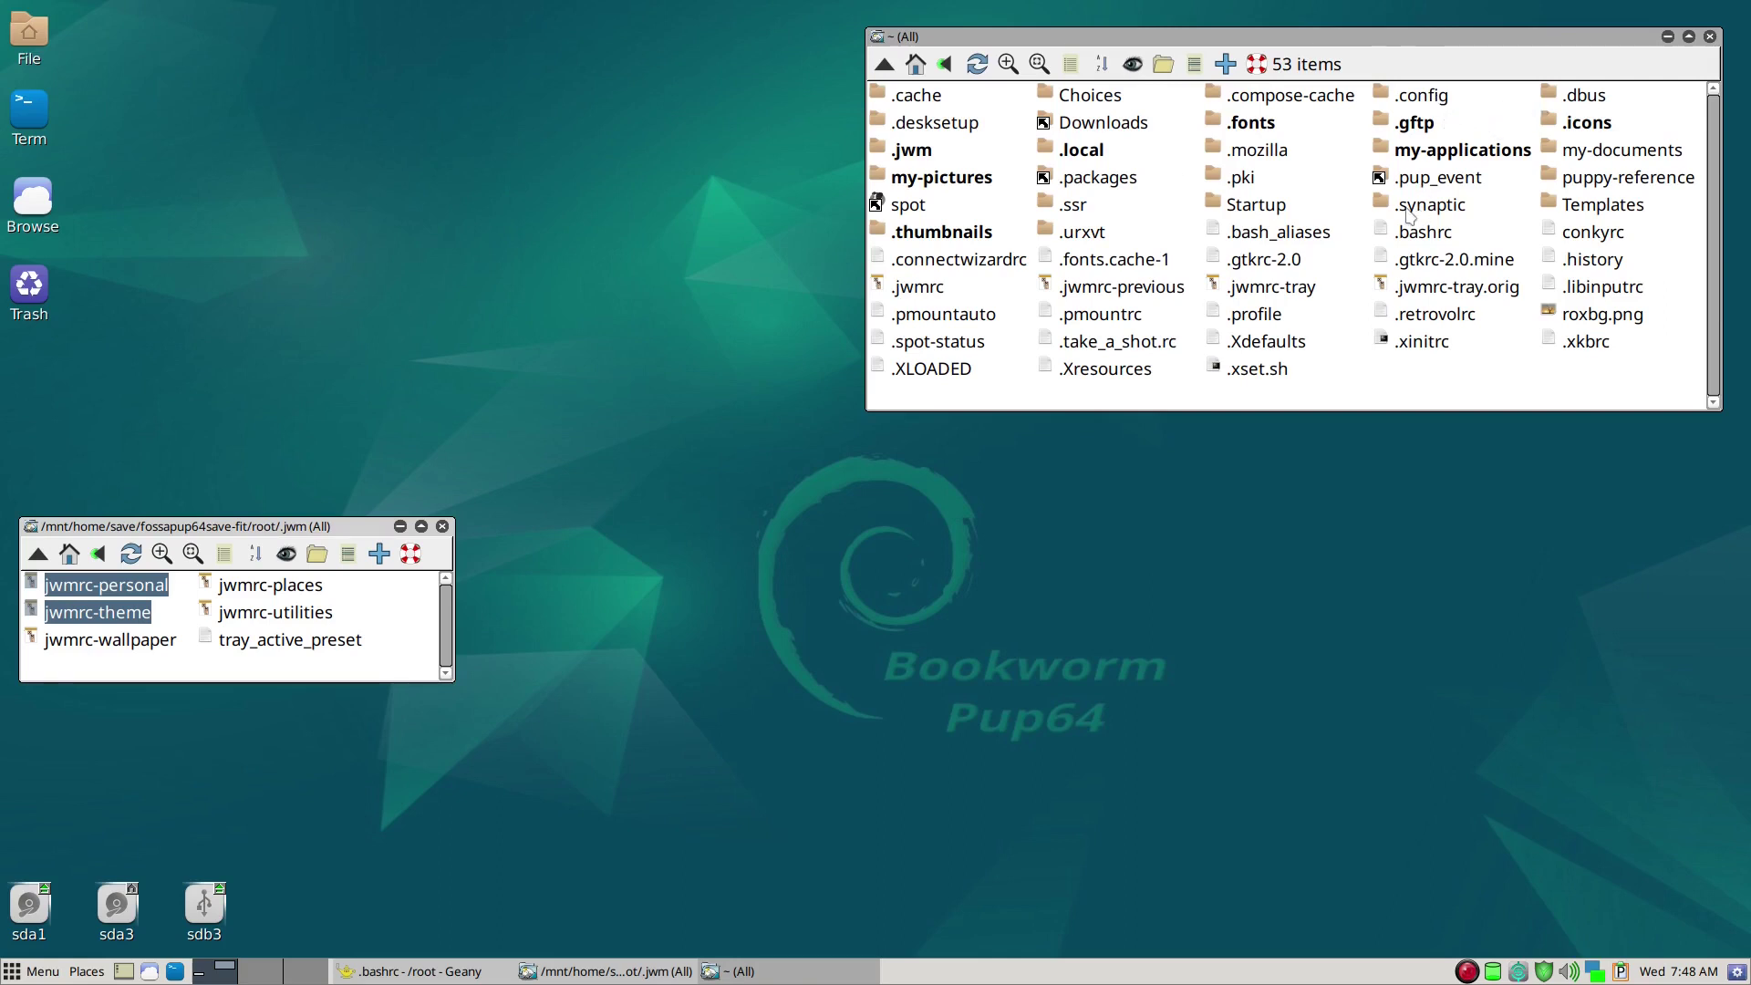
Open the .config folders of both the home folder and the old save folder for comparison
{"action": "left_click", "coordinate": [1419, 99]}
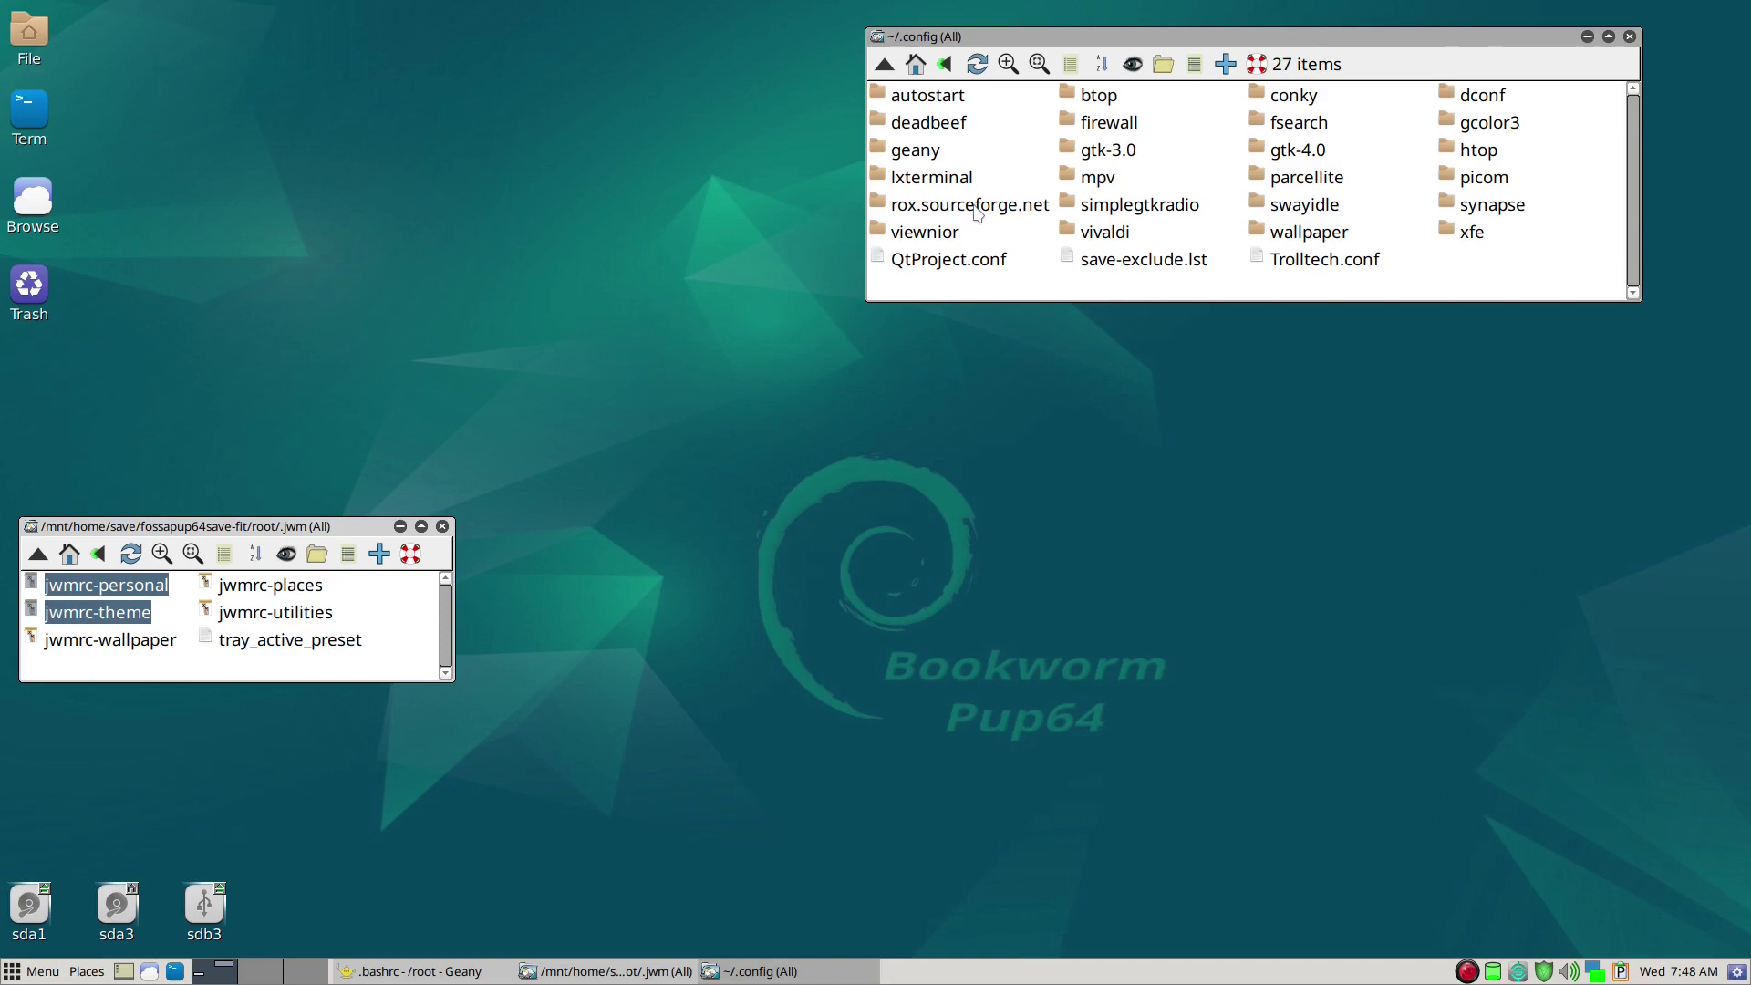
{"action": "left_click", "coordinate": [284, 673]}
{"action": "key", "text": "BackSpace"}
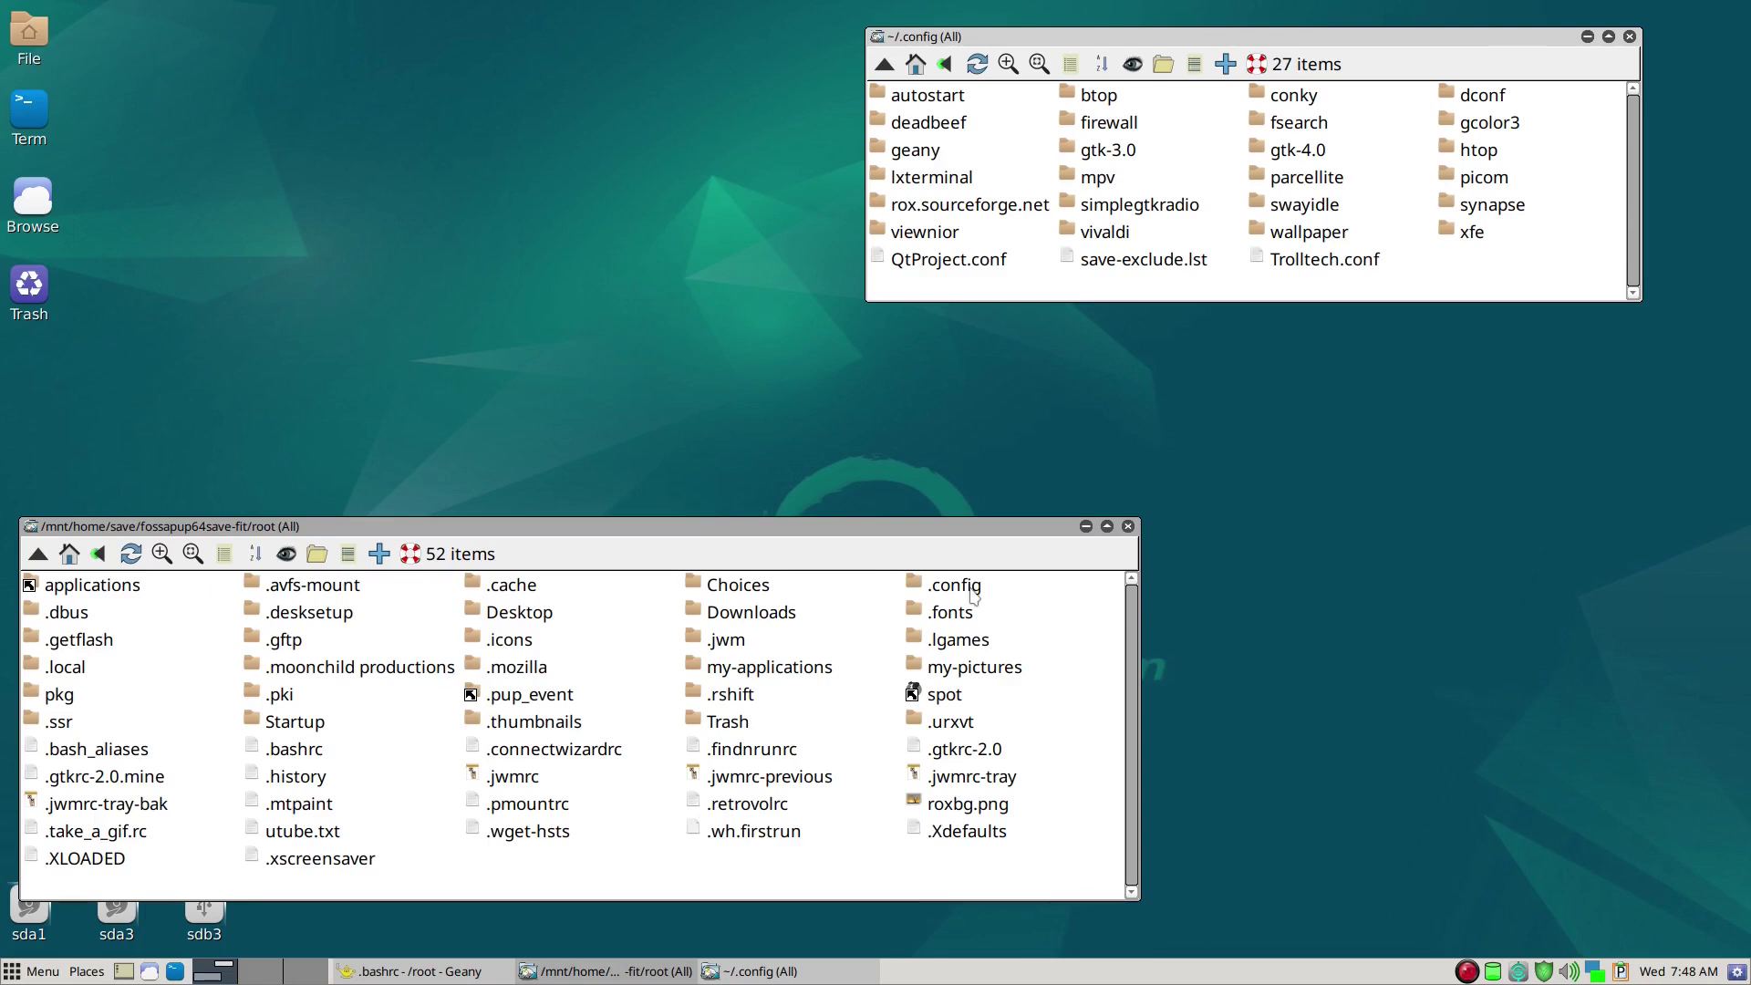
{"action": "left_click", "coordinate": [955, 586]}
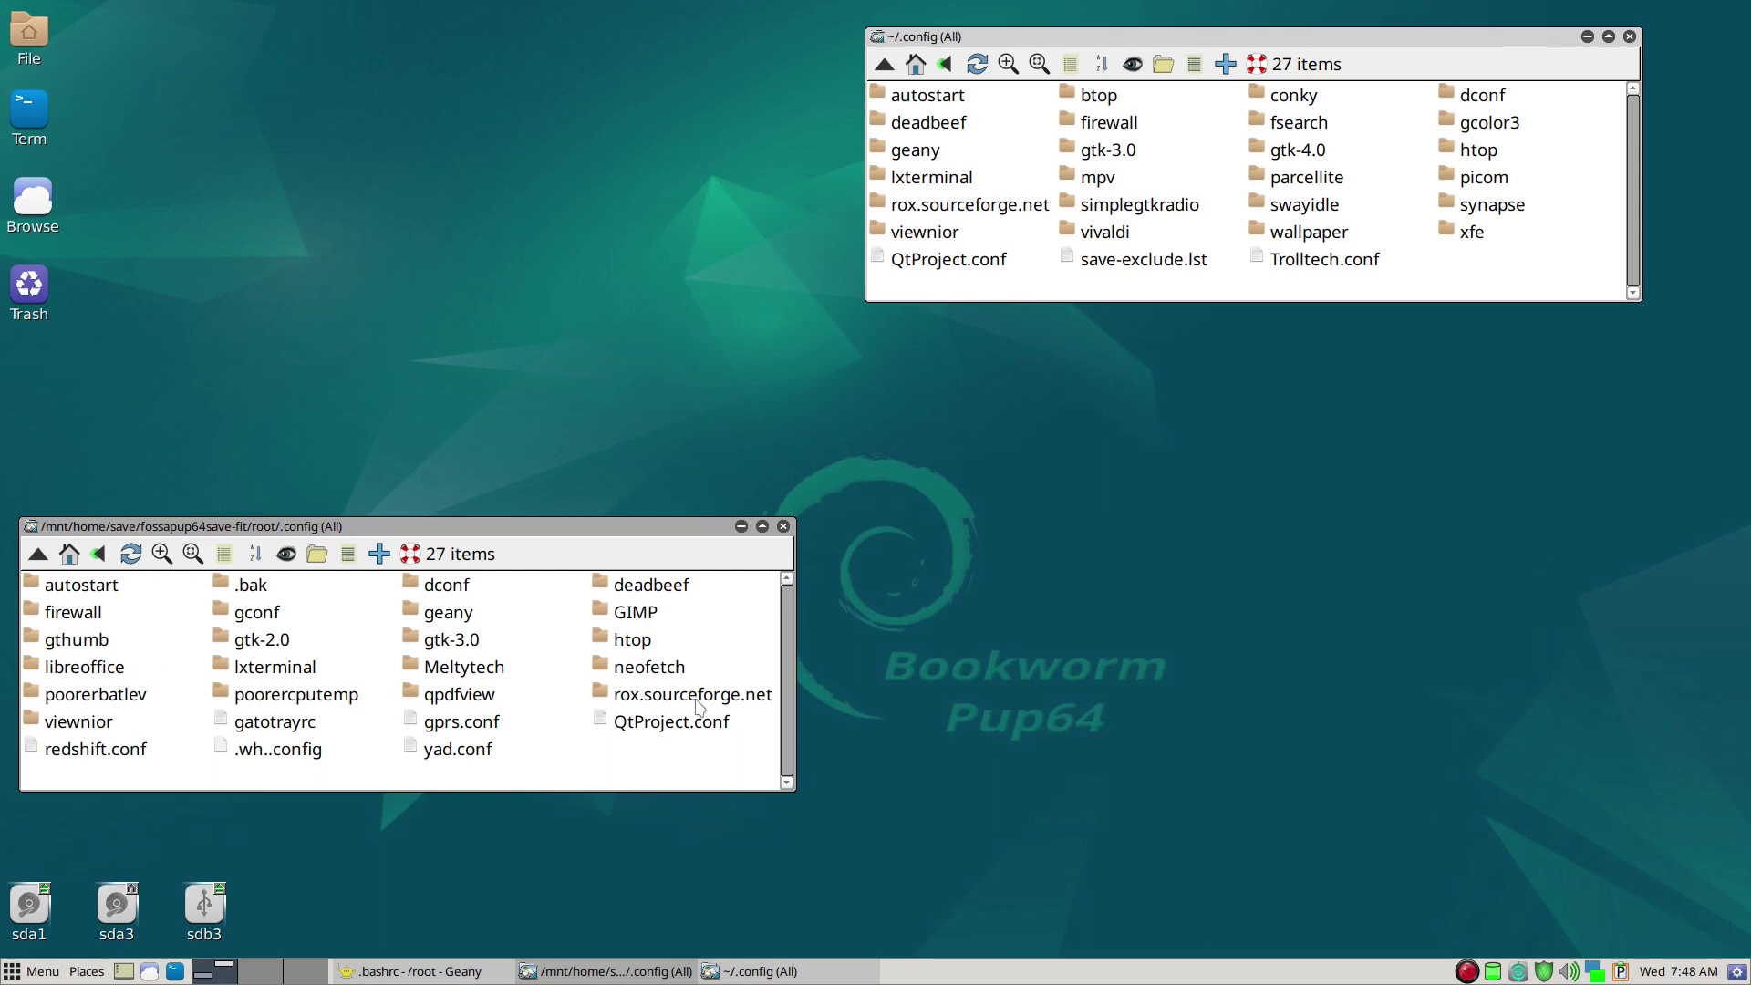
Delete the rox.sourceforge.net folder from ~/.config
{"action": "right_click", "coordinate": [988, 211]}
{"action": "mouse_move", "coordinate": [989, 208]}
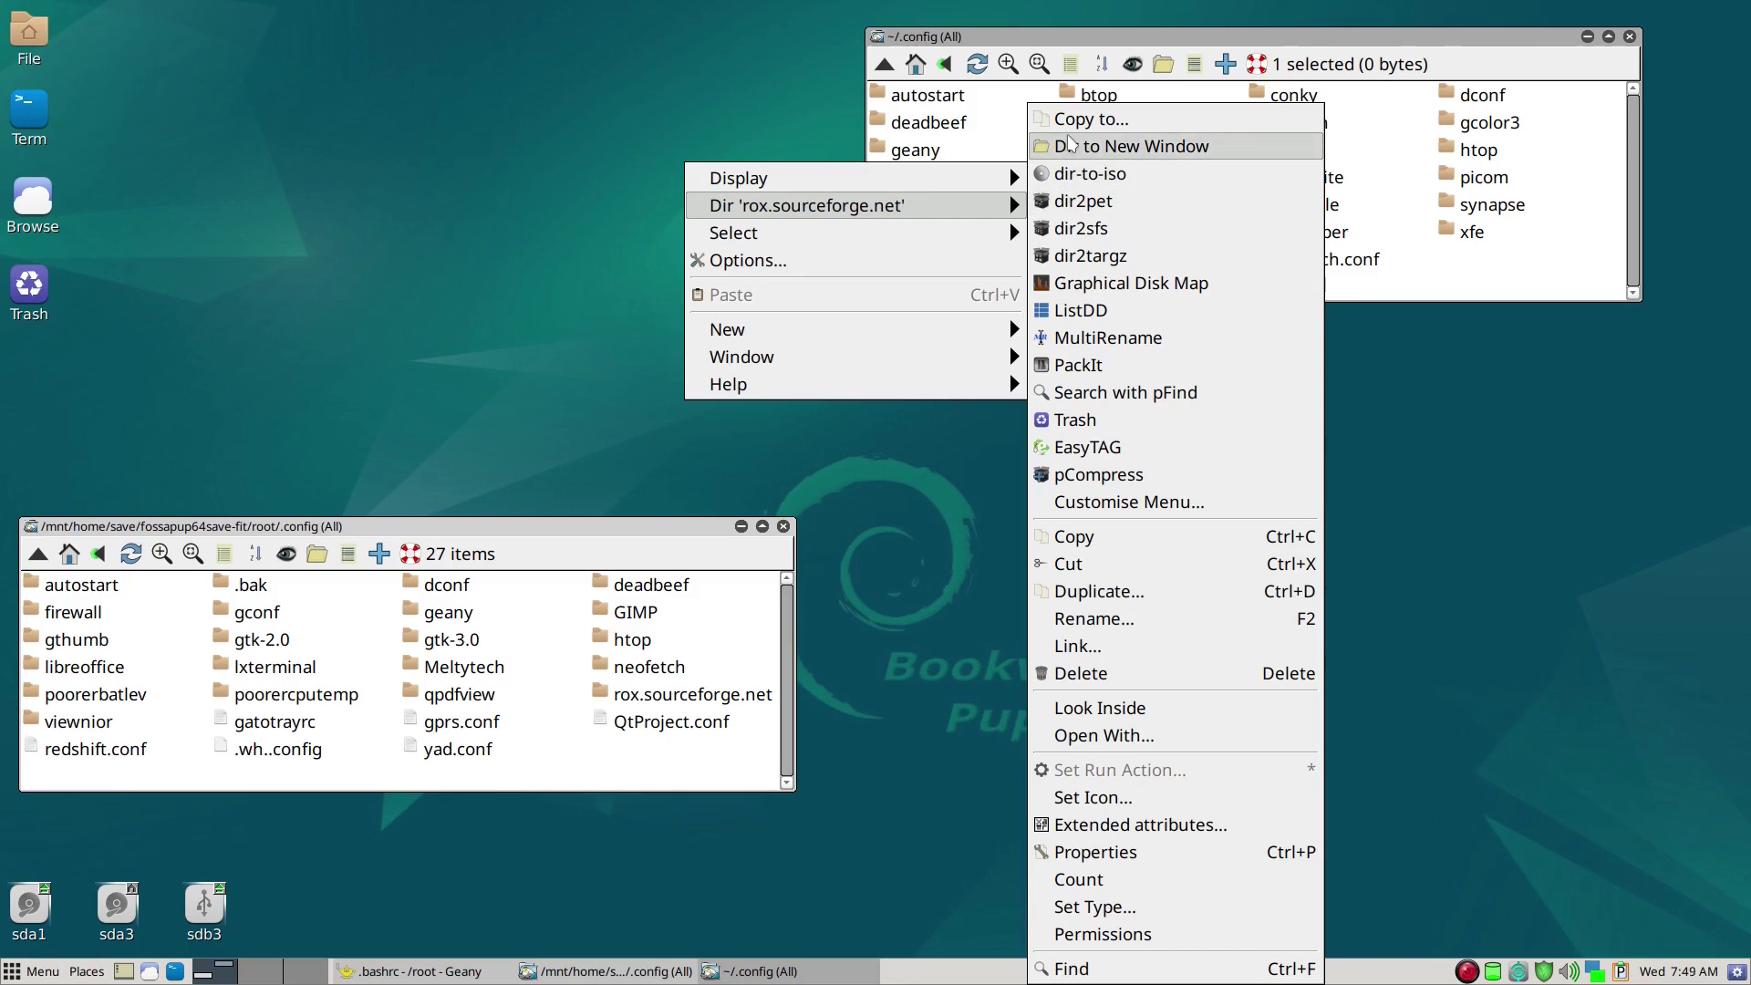
{"action": "left_click", "coordinate": [1511, 274]}
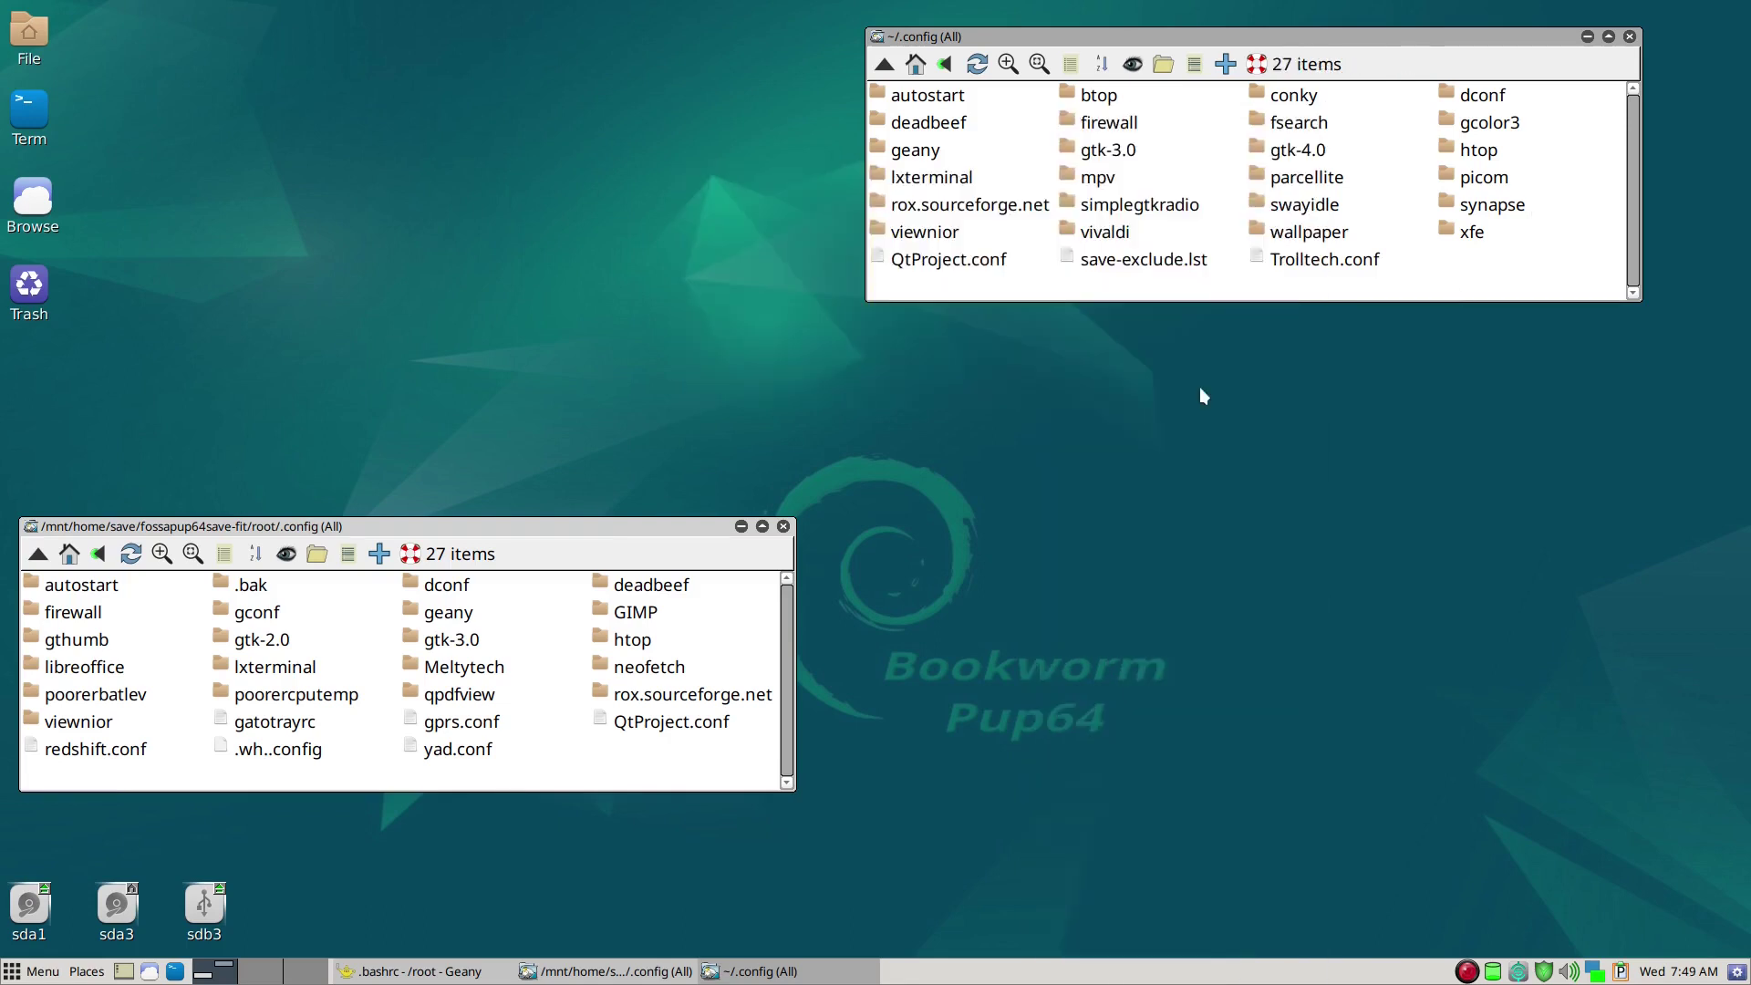
{"action": "right_click", "coordinate": [974, 212]}
{"action": "mouse_move", "coordinate": [973, 208]}
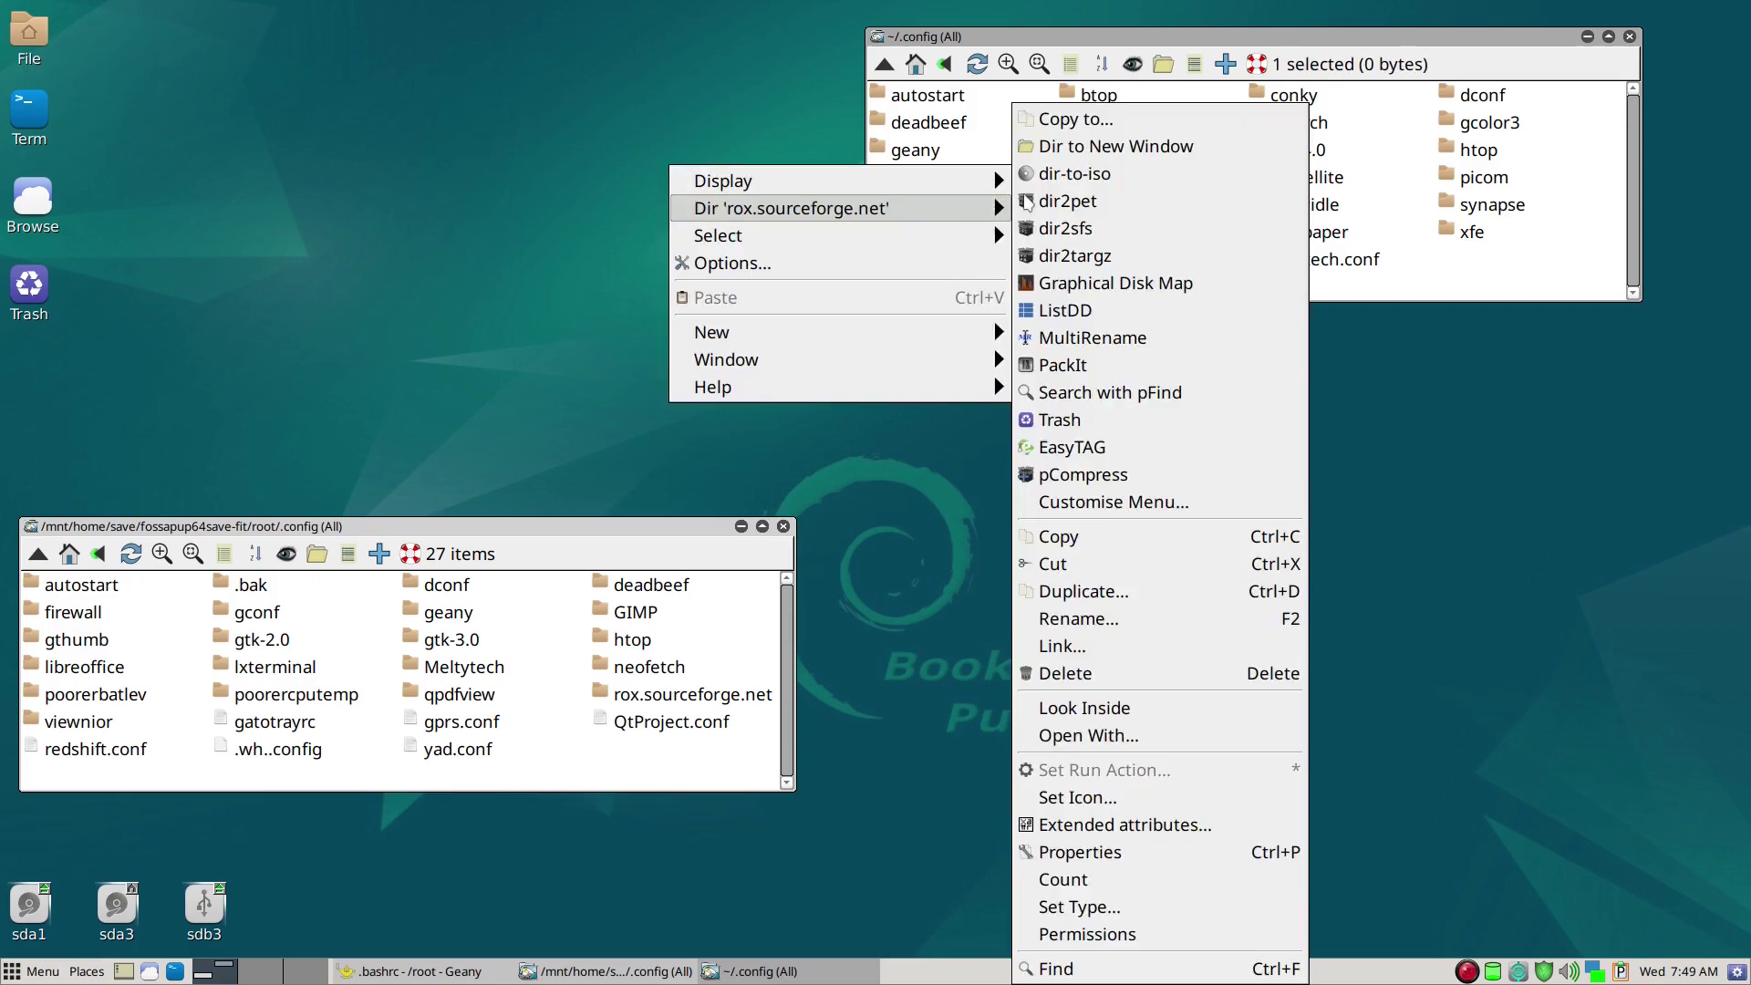
{"action": "left_click", "coordinate": [1076, 675]}
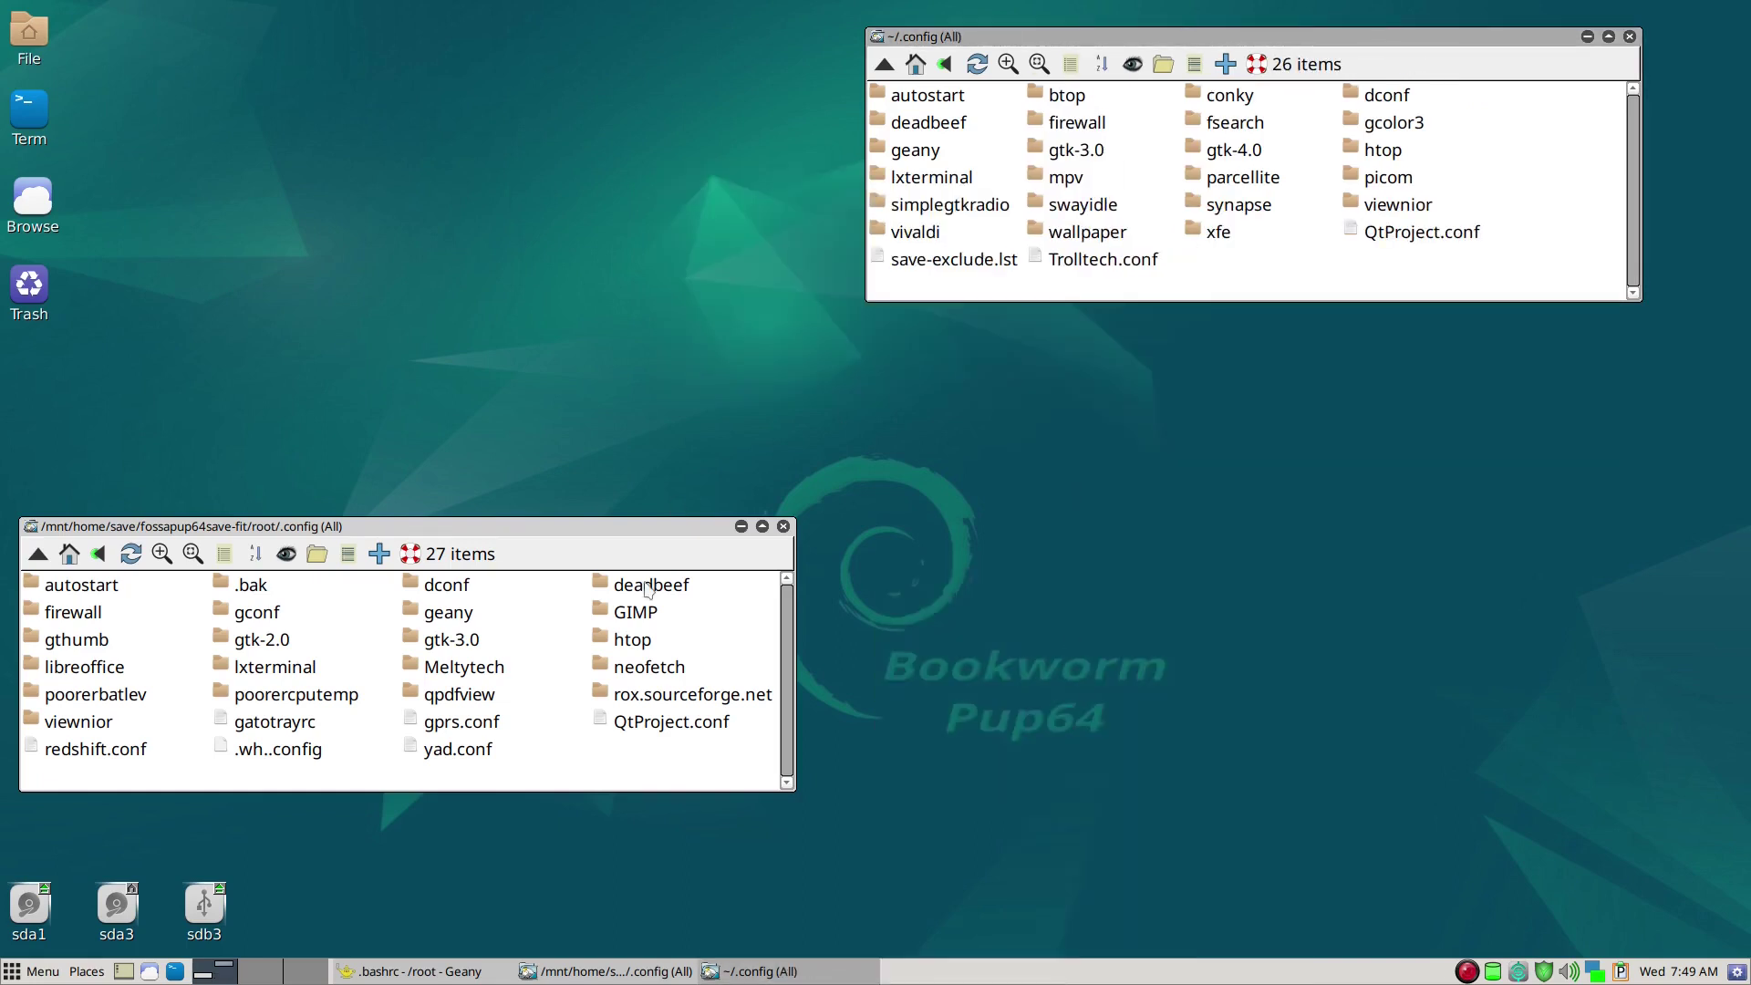
Copy the rox.sourceforge.net, GIMP, deadbeef, gthumb, lxterminal and geany folders from the old save folder's .config into ~/.config, overwriting the existing geany.conf and lxterminal.conf
{"action": "left_click", "coordinate": [607, 698]}
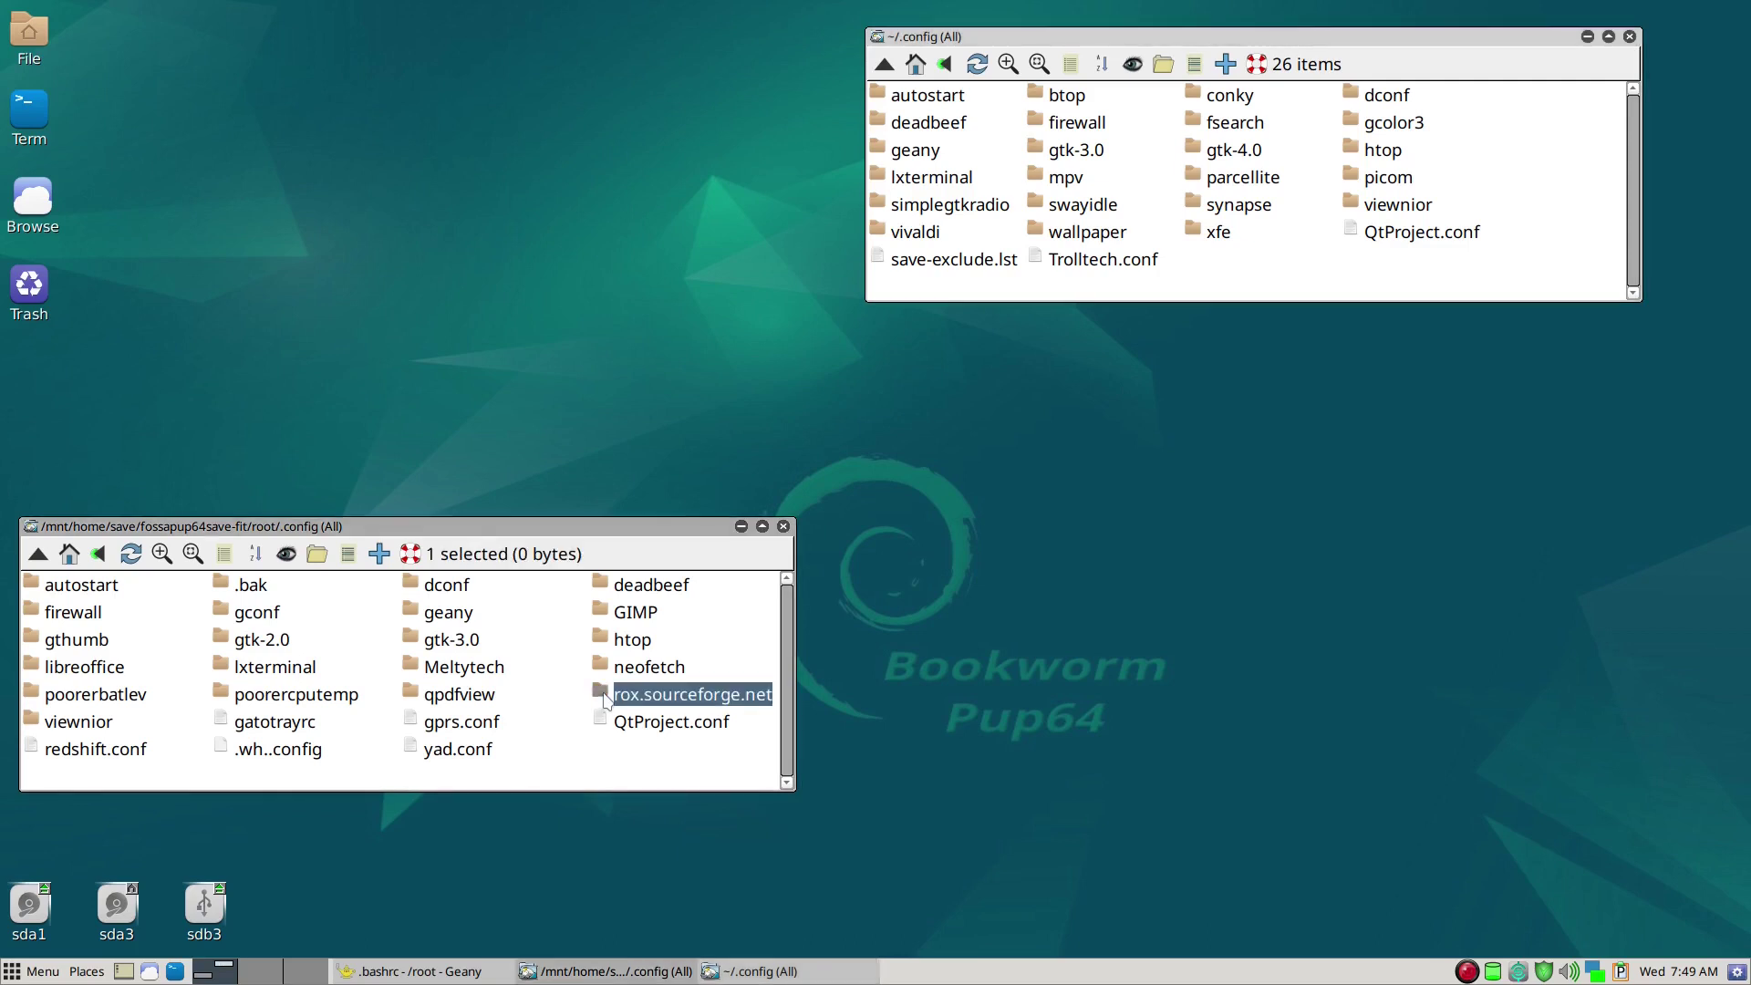
{"action": "left_click", "coordinate": [606, 615], "text": "ctrl"}
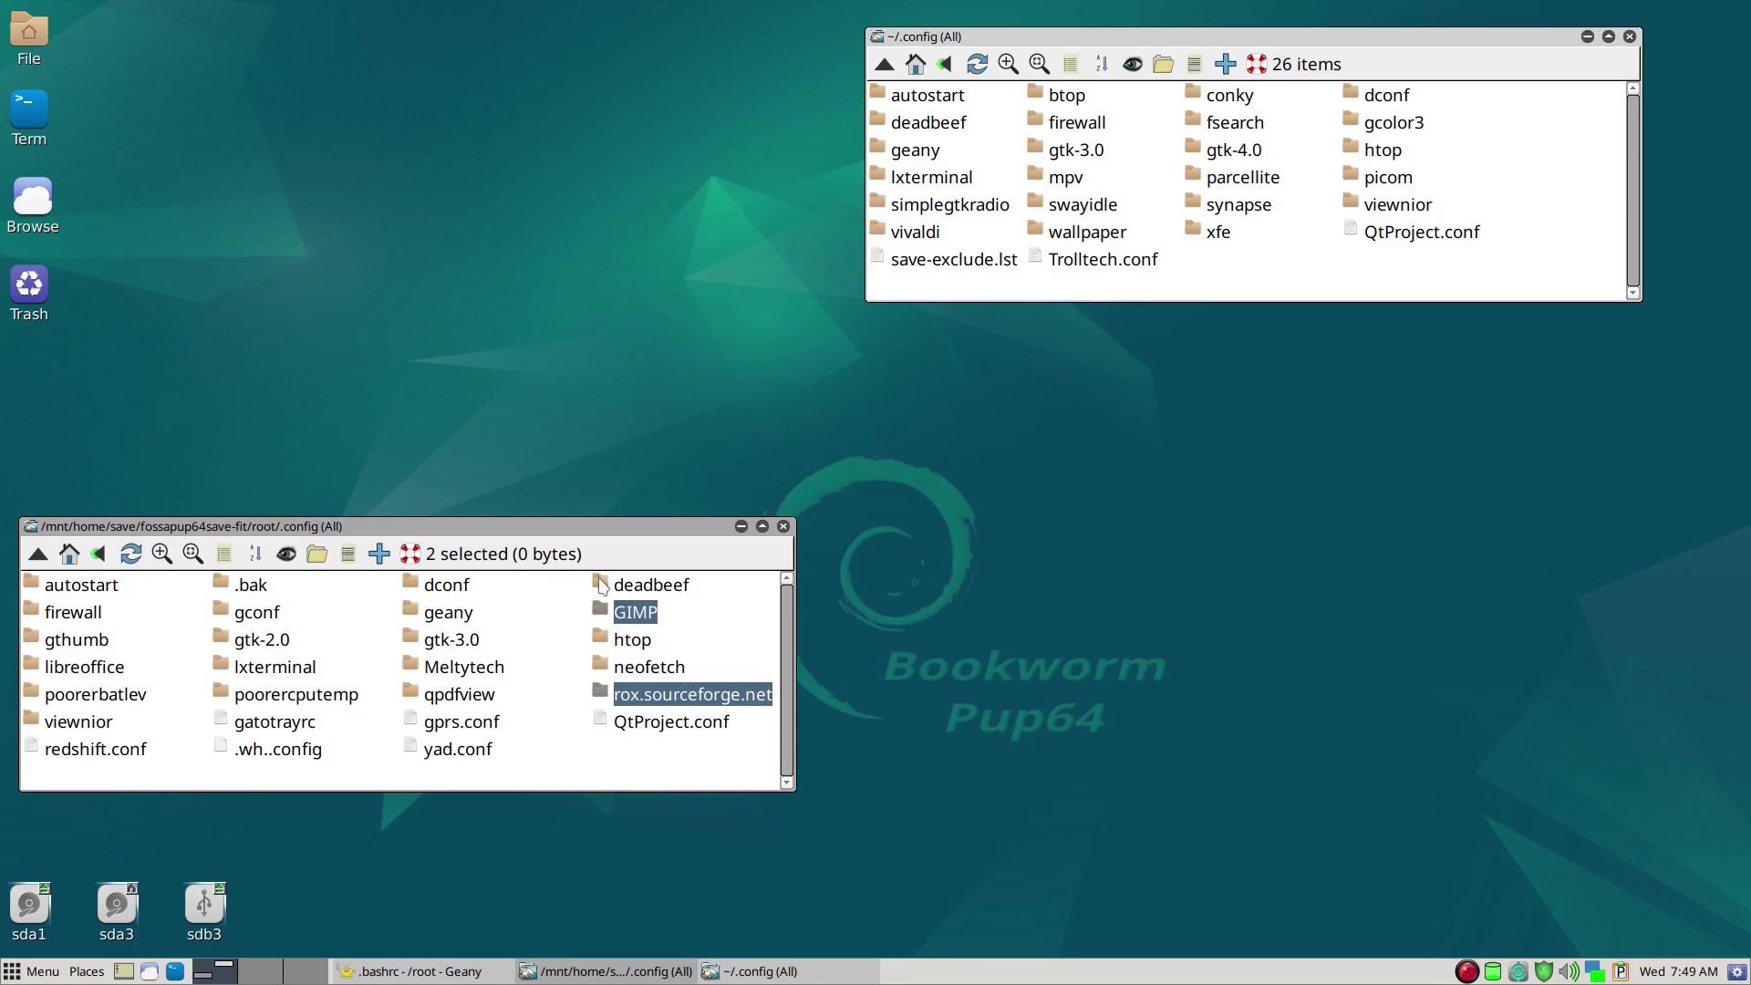
{"action": "left_click", "coordinate": [603, 587], "text": "ctrl"}
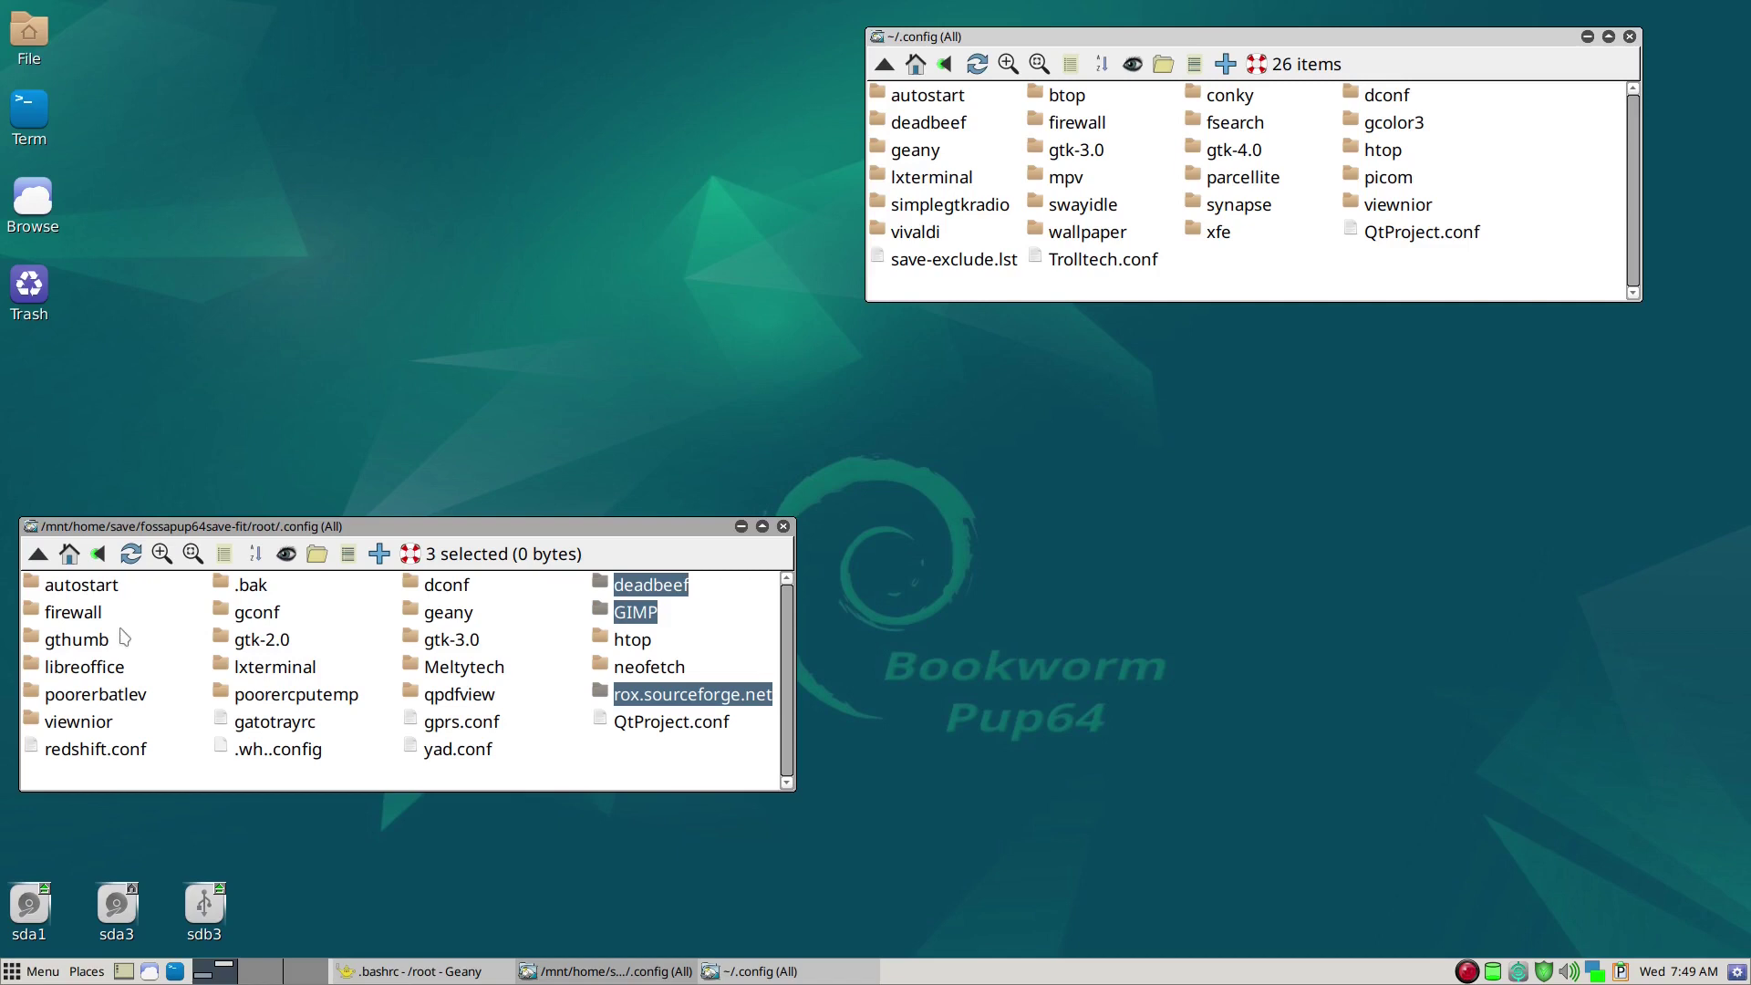
{"action": "left_click", "coordinate": [88, 653], "text": "ctrl"}
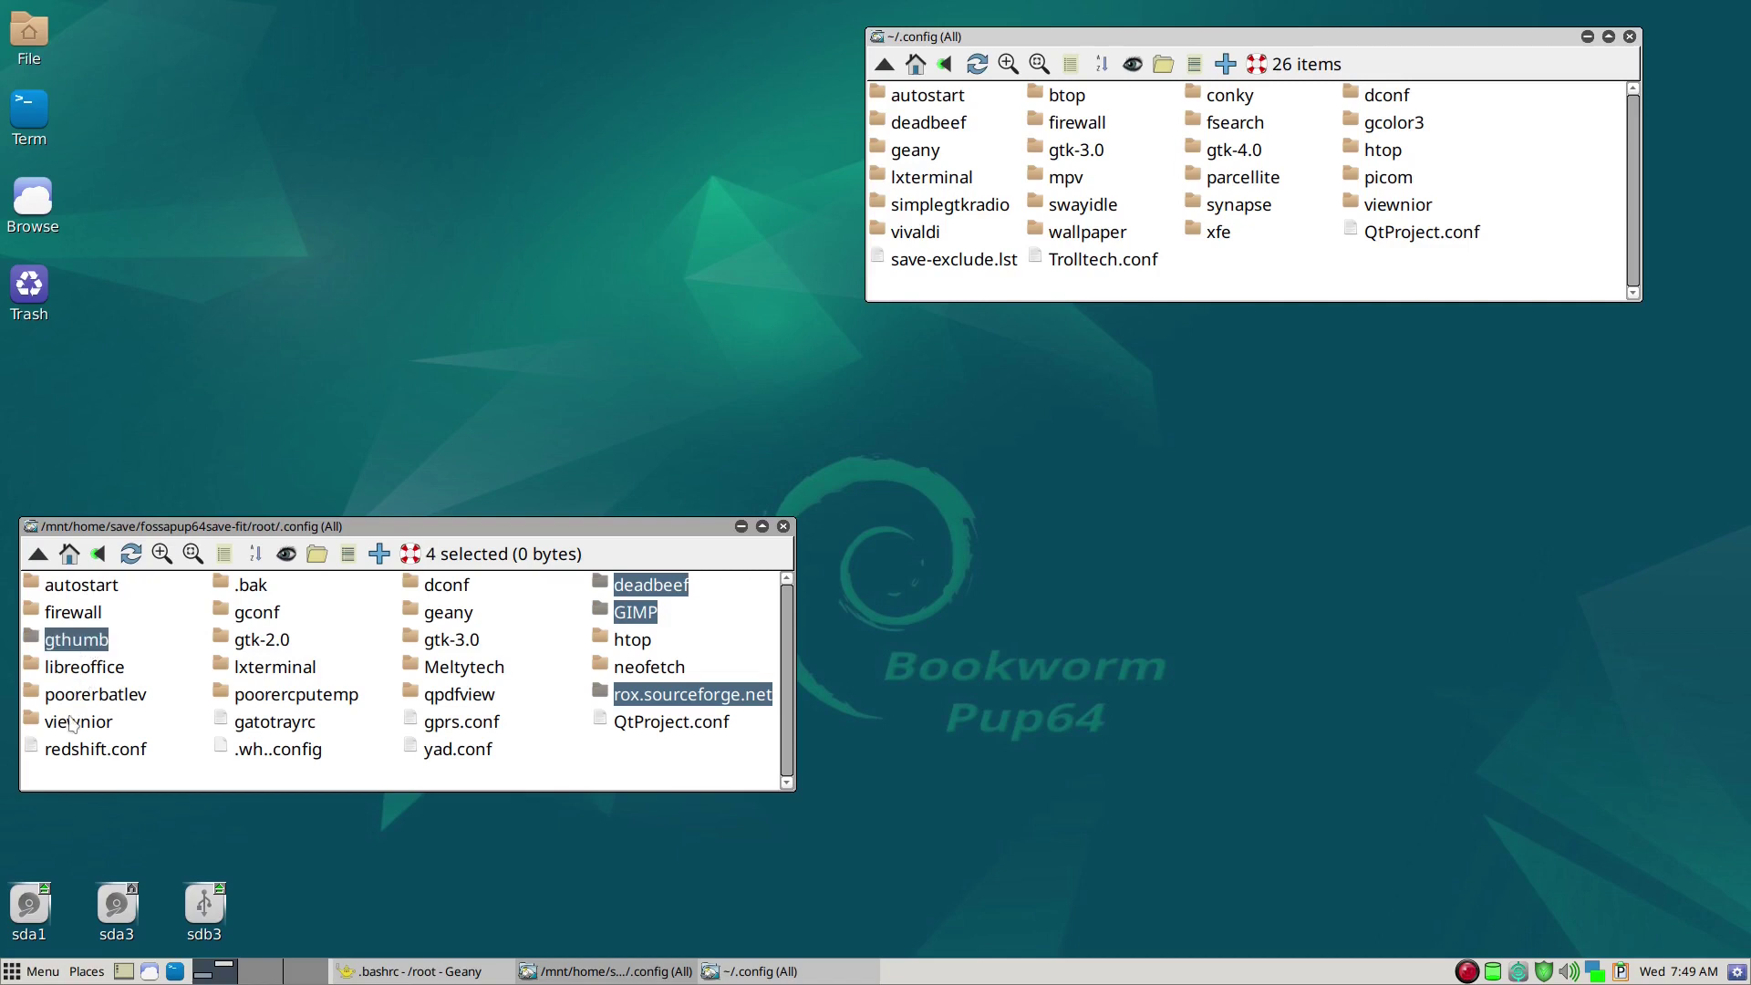
{"action": "left_click", "coordinate": [279, 675], "text": "ctrl"}
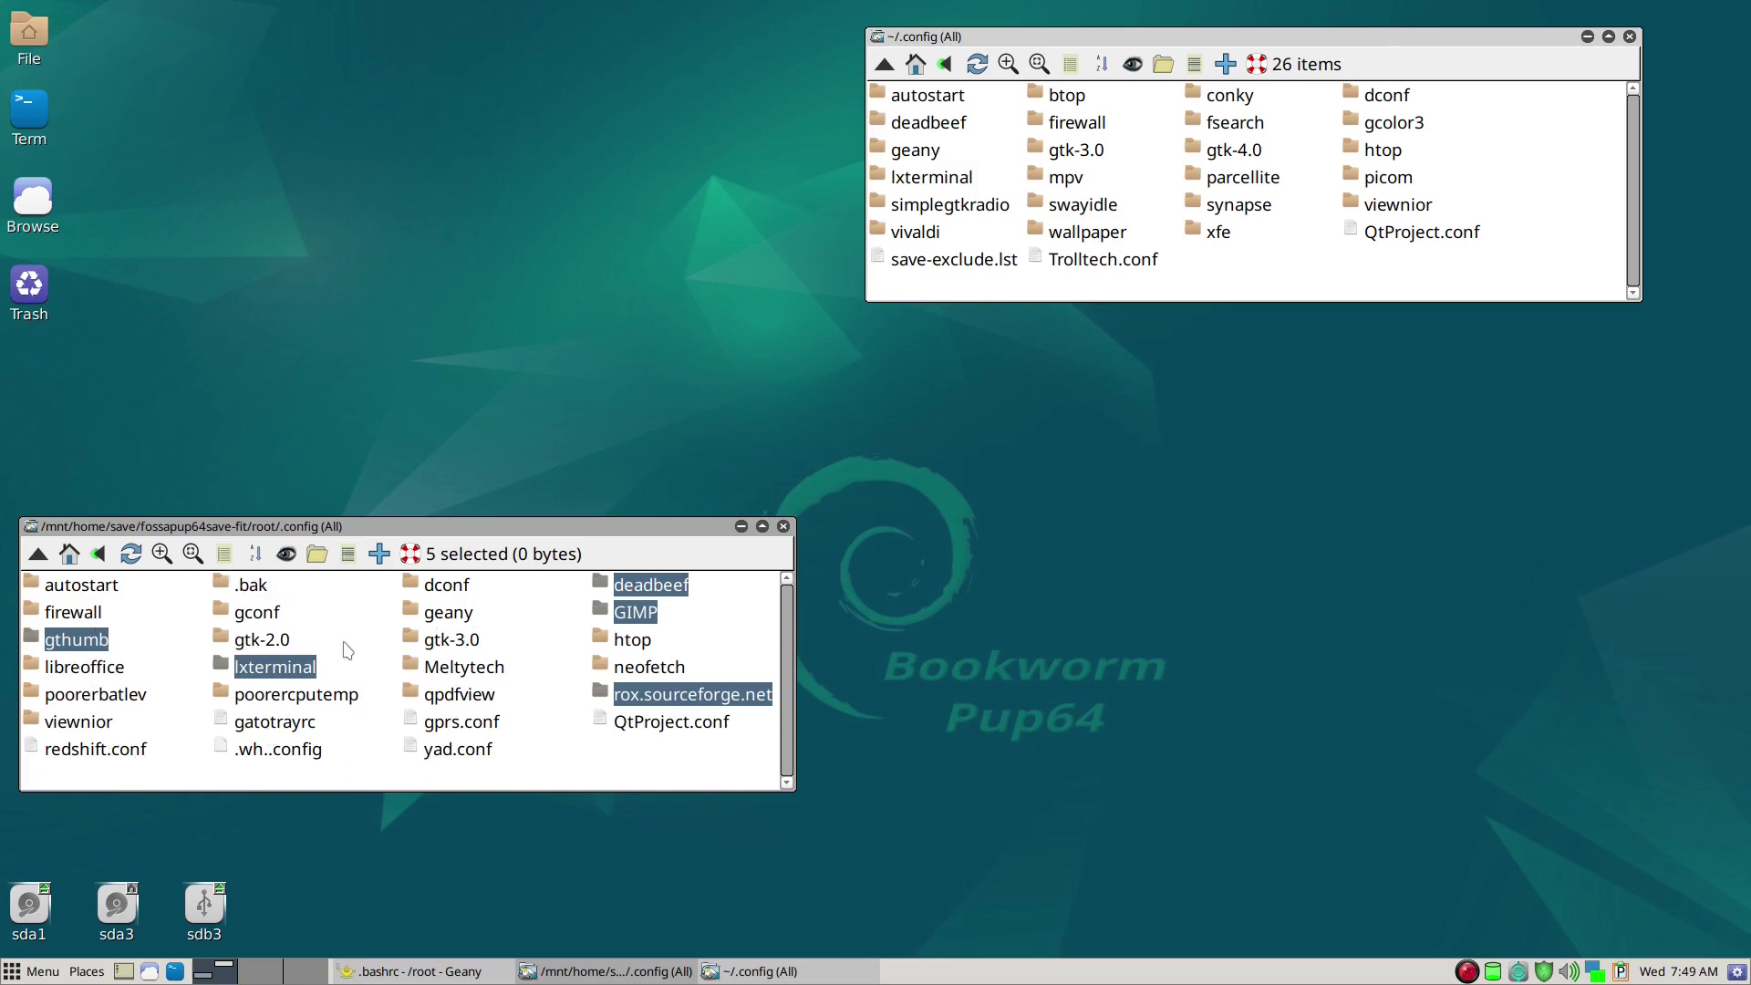
{"action": "left_click", "coordinate": [426, 621], "text": "ctrl"}
{"action": "left_click_drag", "start_coordinate": [435, 620], "coordinate": [1317, 265]}
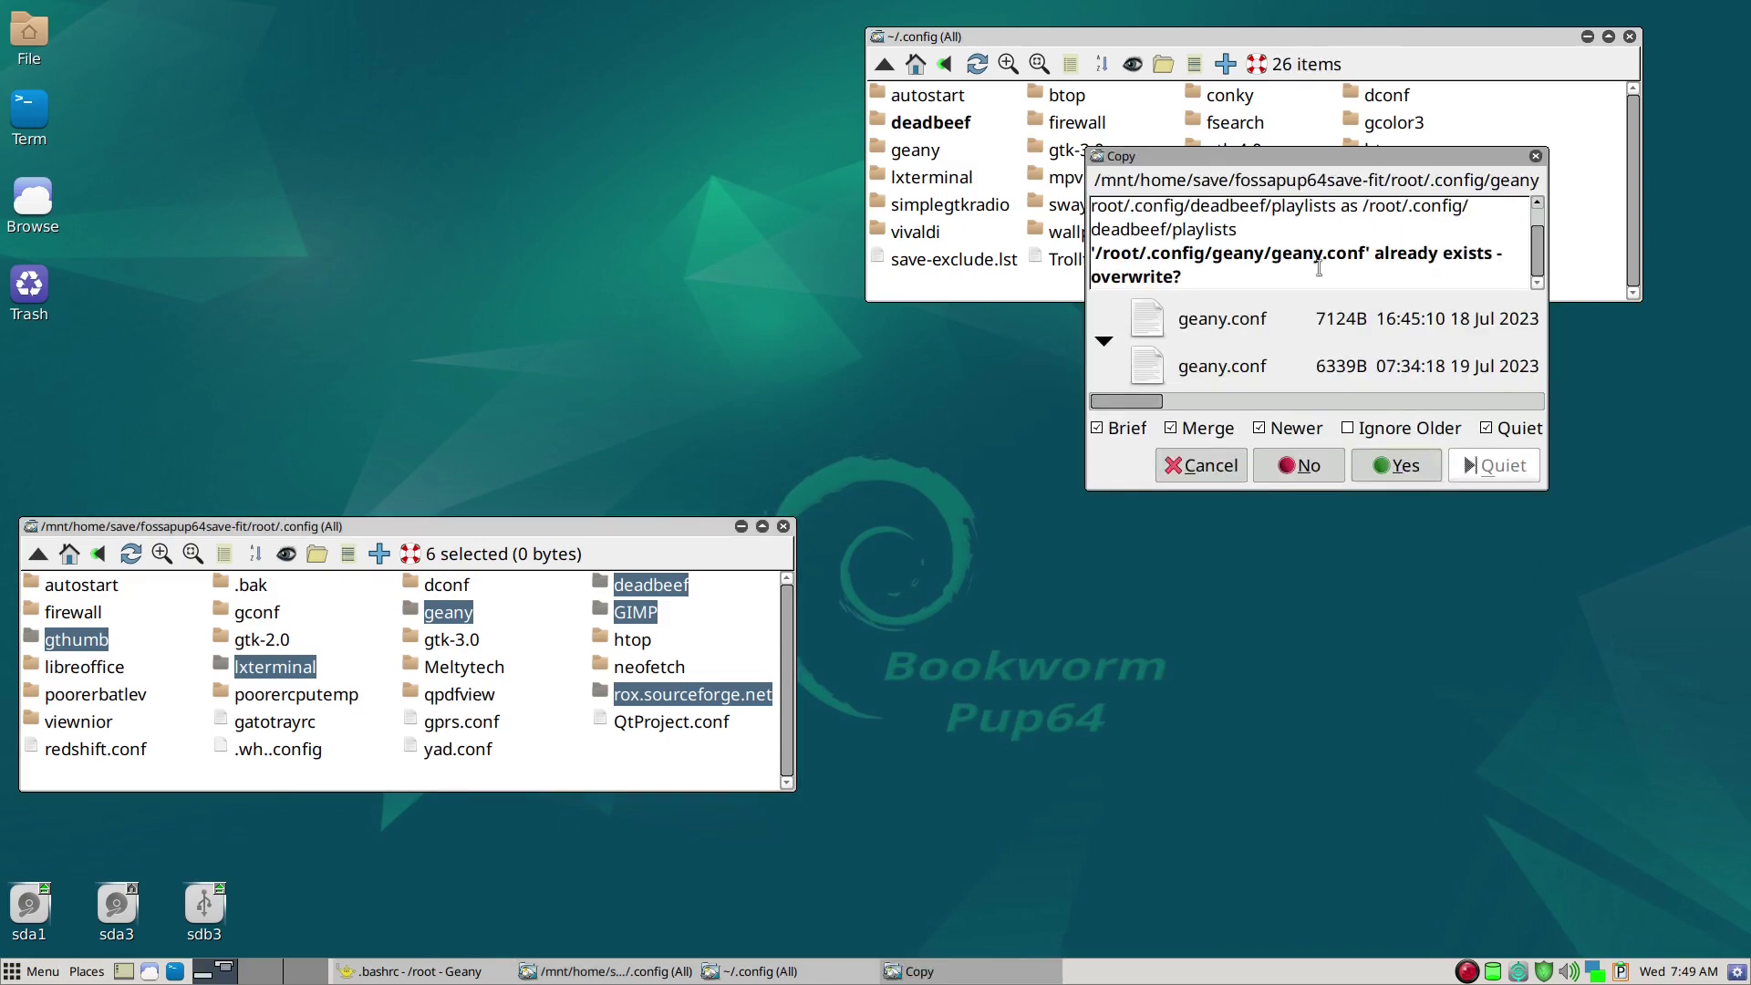
{"action": "left_click_drag", "start_coordinate": [1300, 161], "coordinate": [1277, 307]}
{"action": "left_click", "coordinate": [1400, 617]}
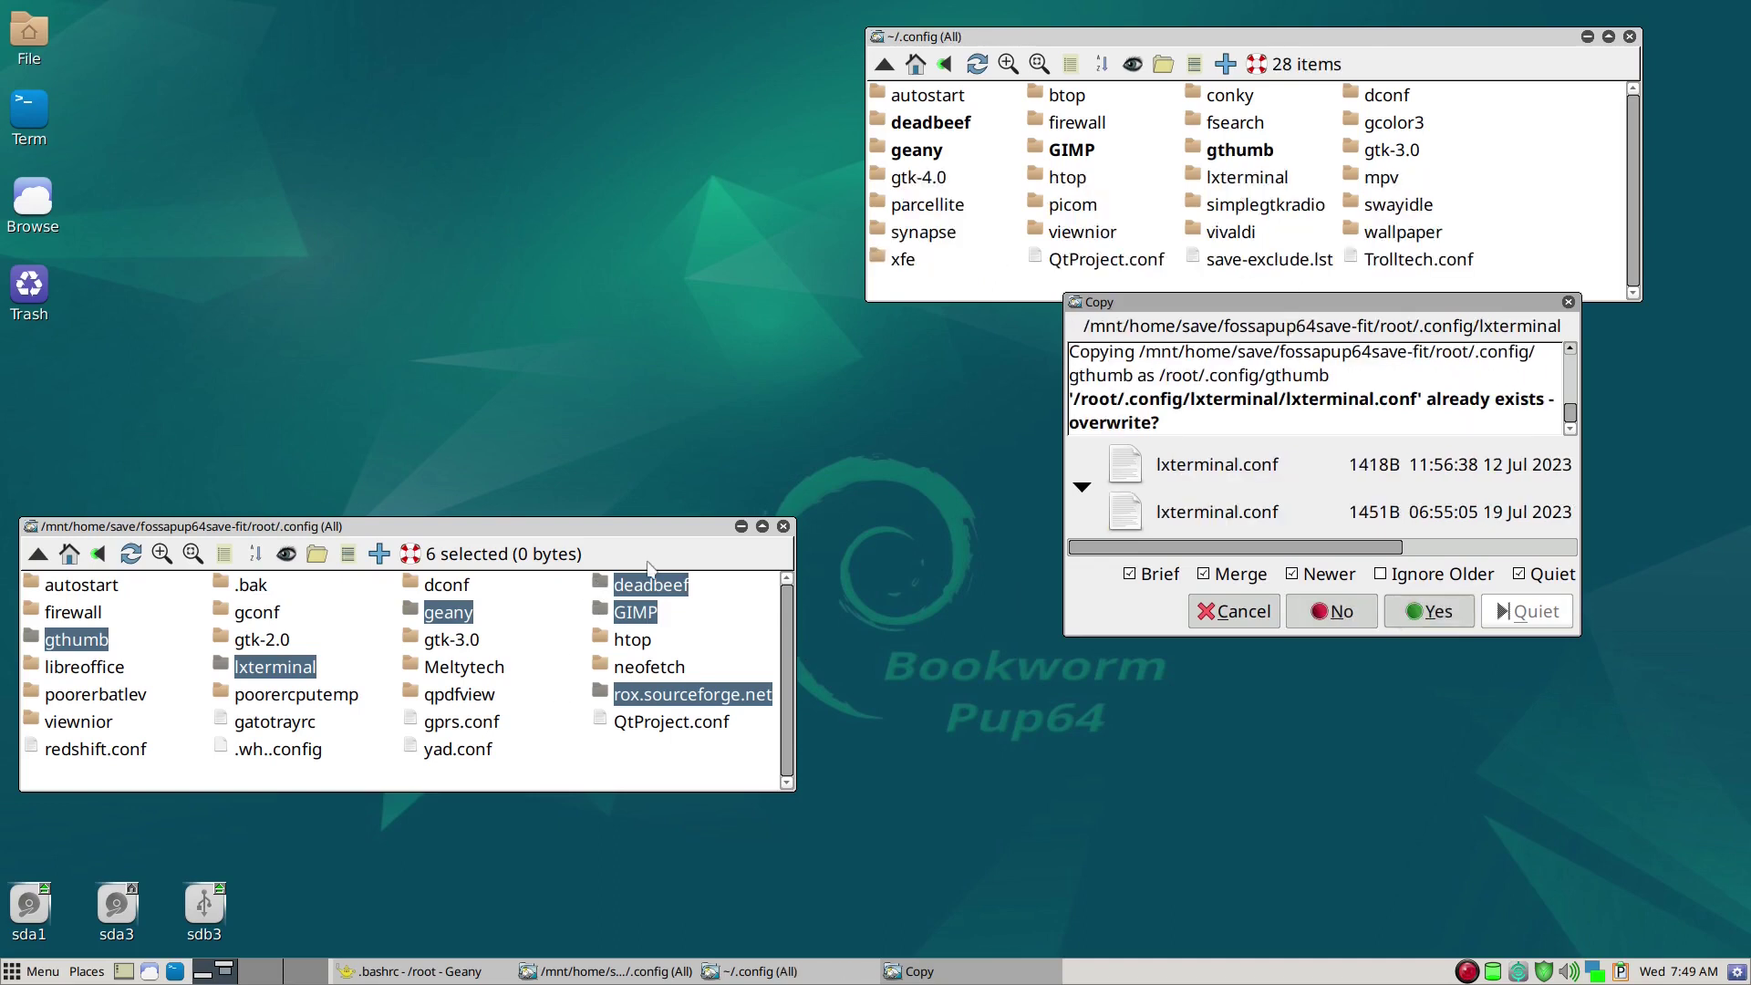
{"action": "left_click", "coordinate": [1428, 622]}
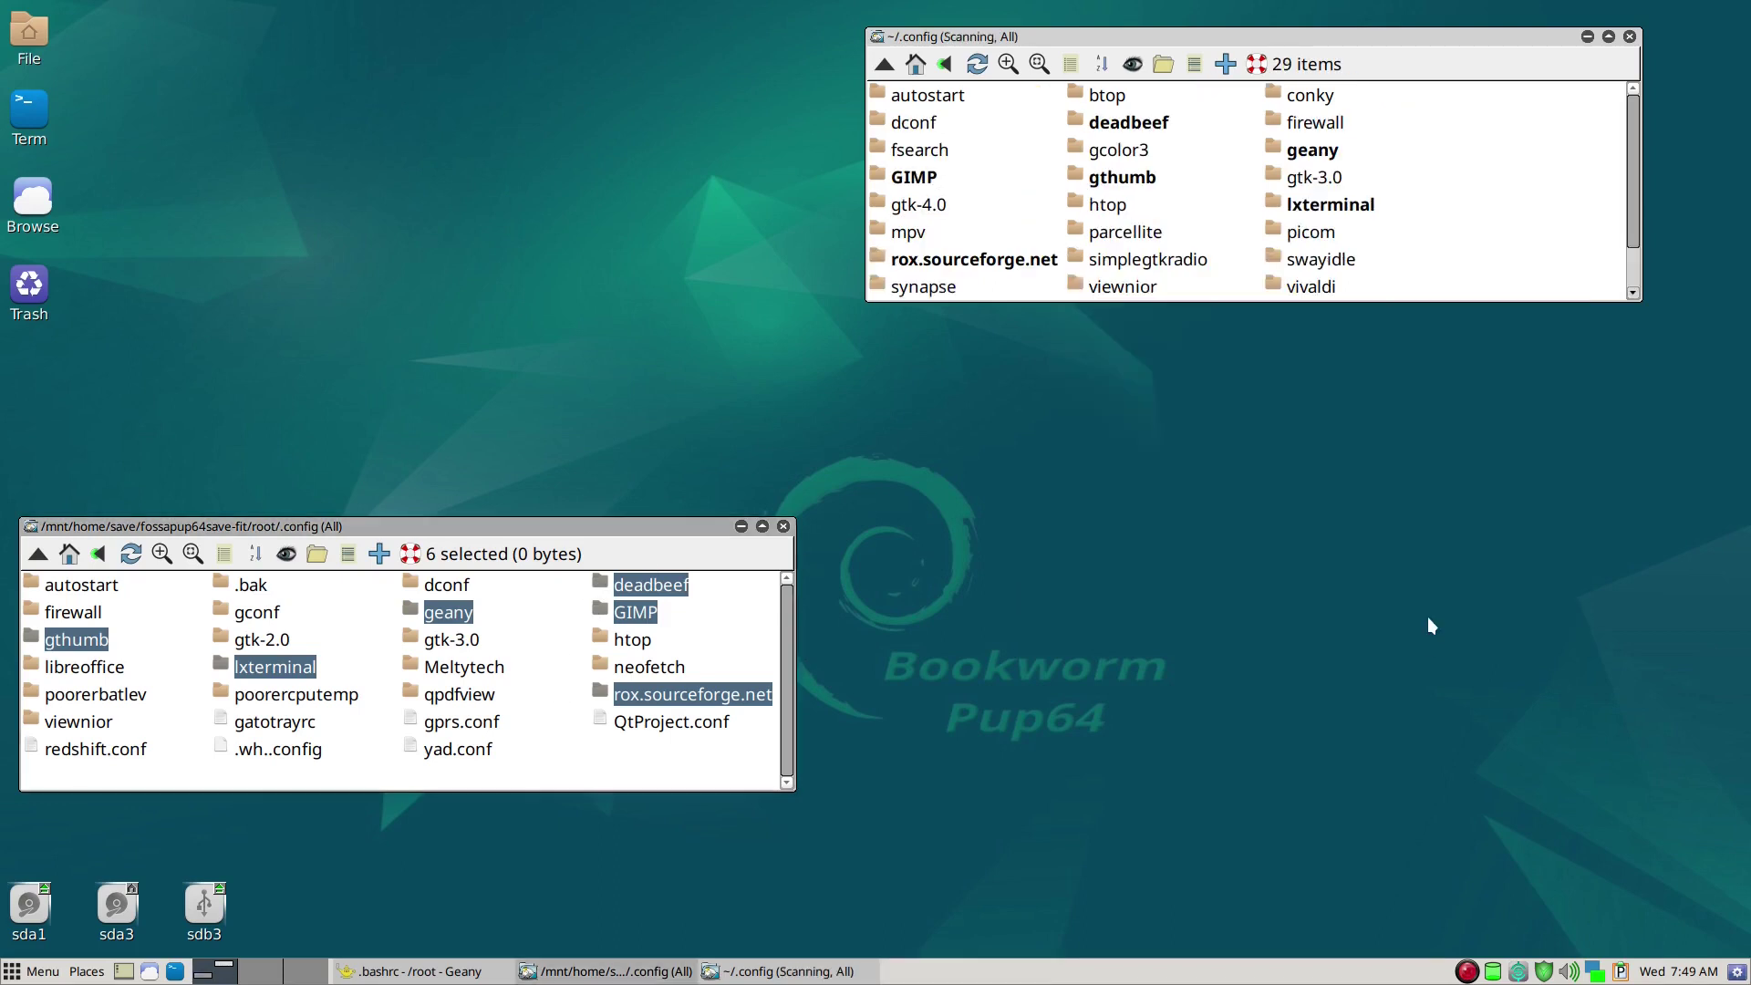
{"action": "left_click", "coordinate": [1505, 228]}
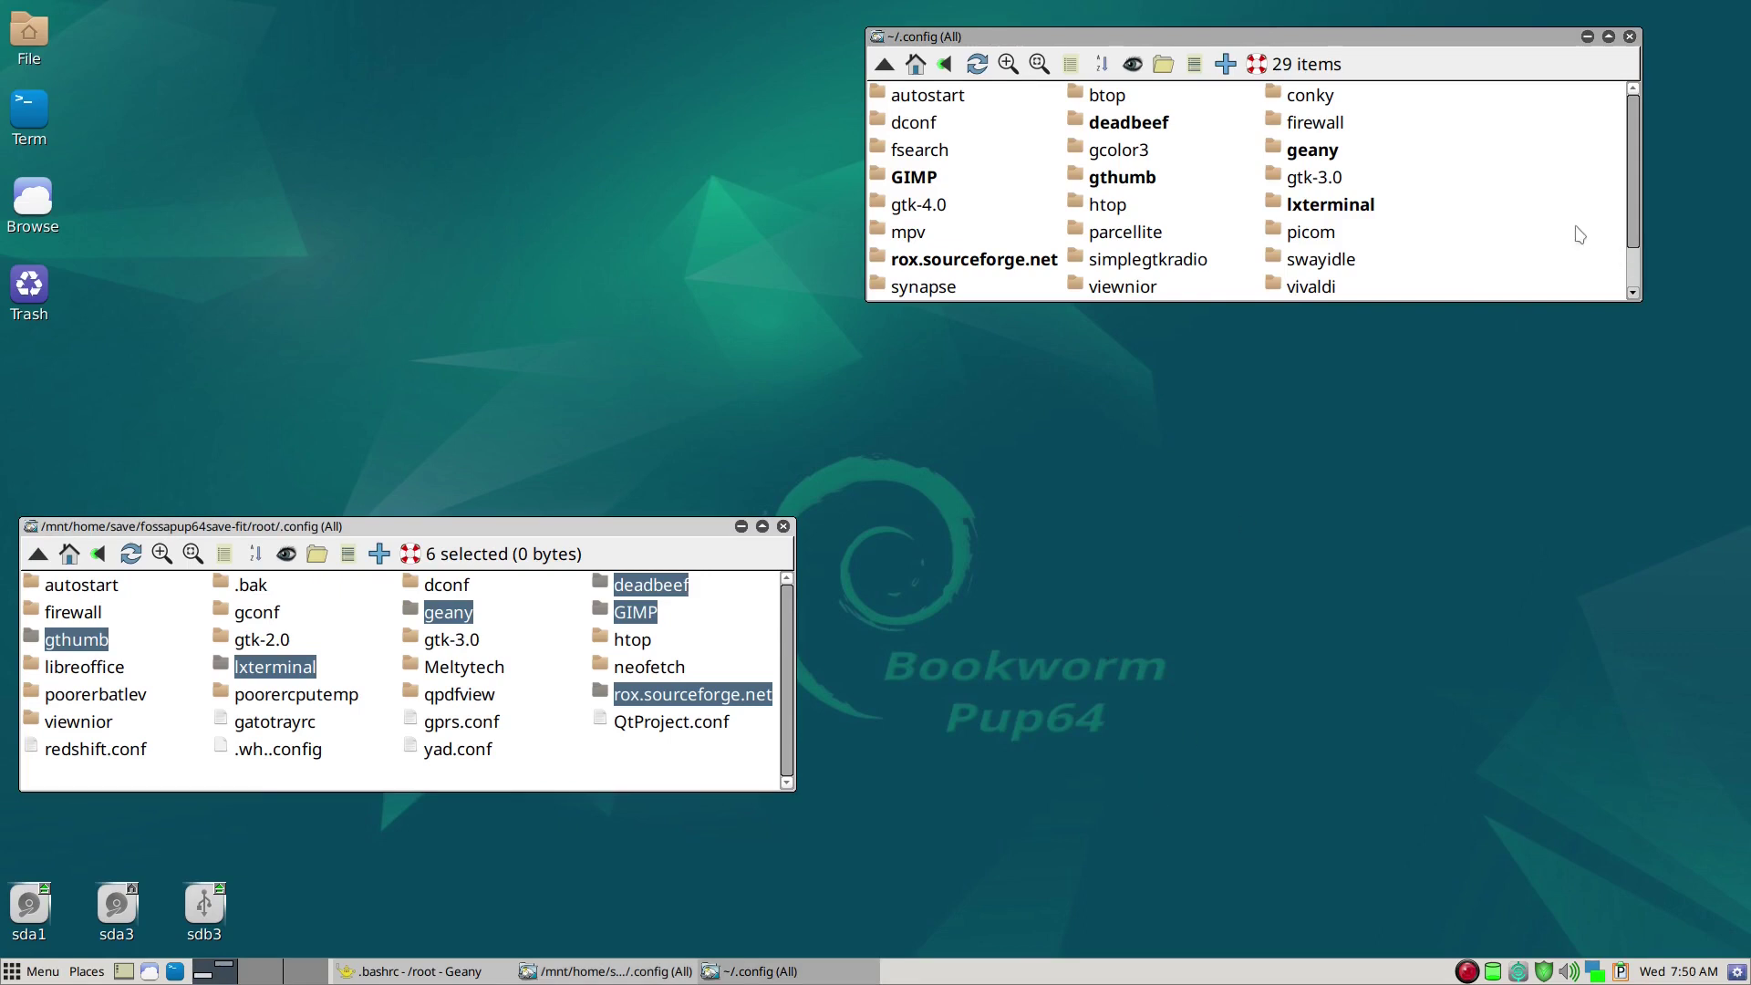
{"action": "right_click", "coordinate": [1471, 970]}
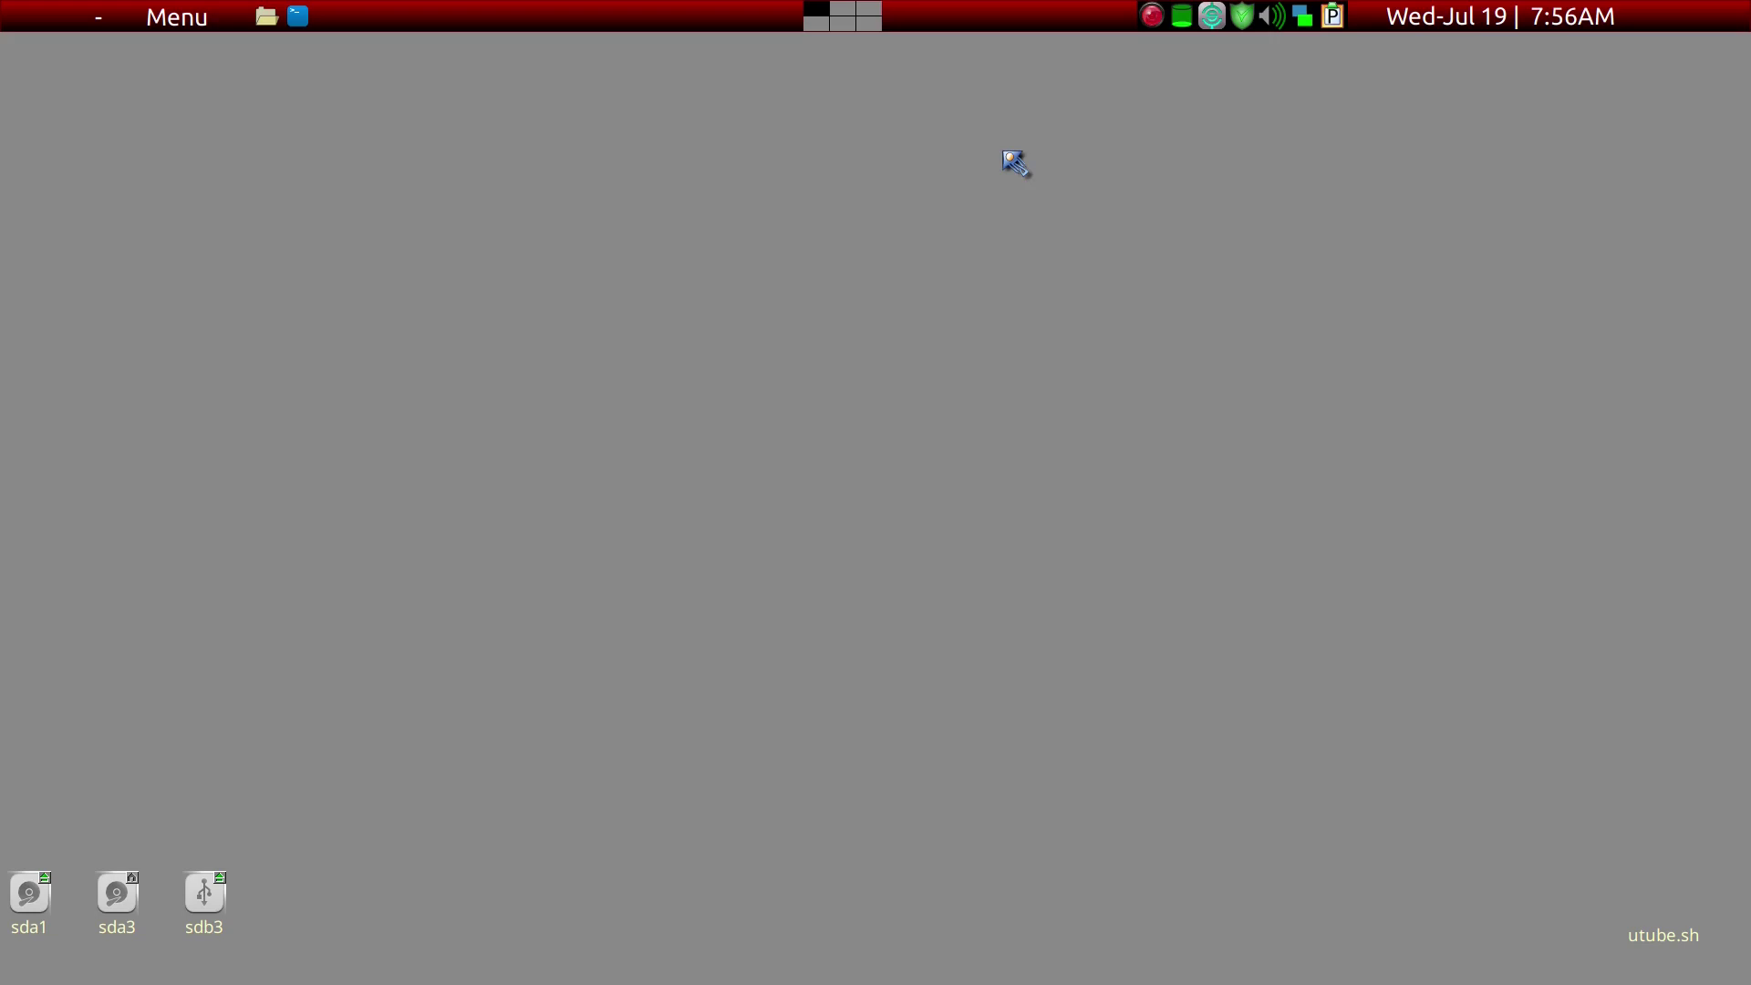
Switch to the workspace with Geany, view .bash_aliases and open jwmrc-personal from ~/.jwm
{"action": "key", "text": "super+5"}
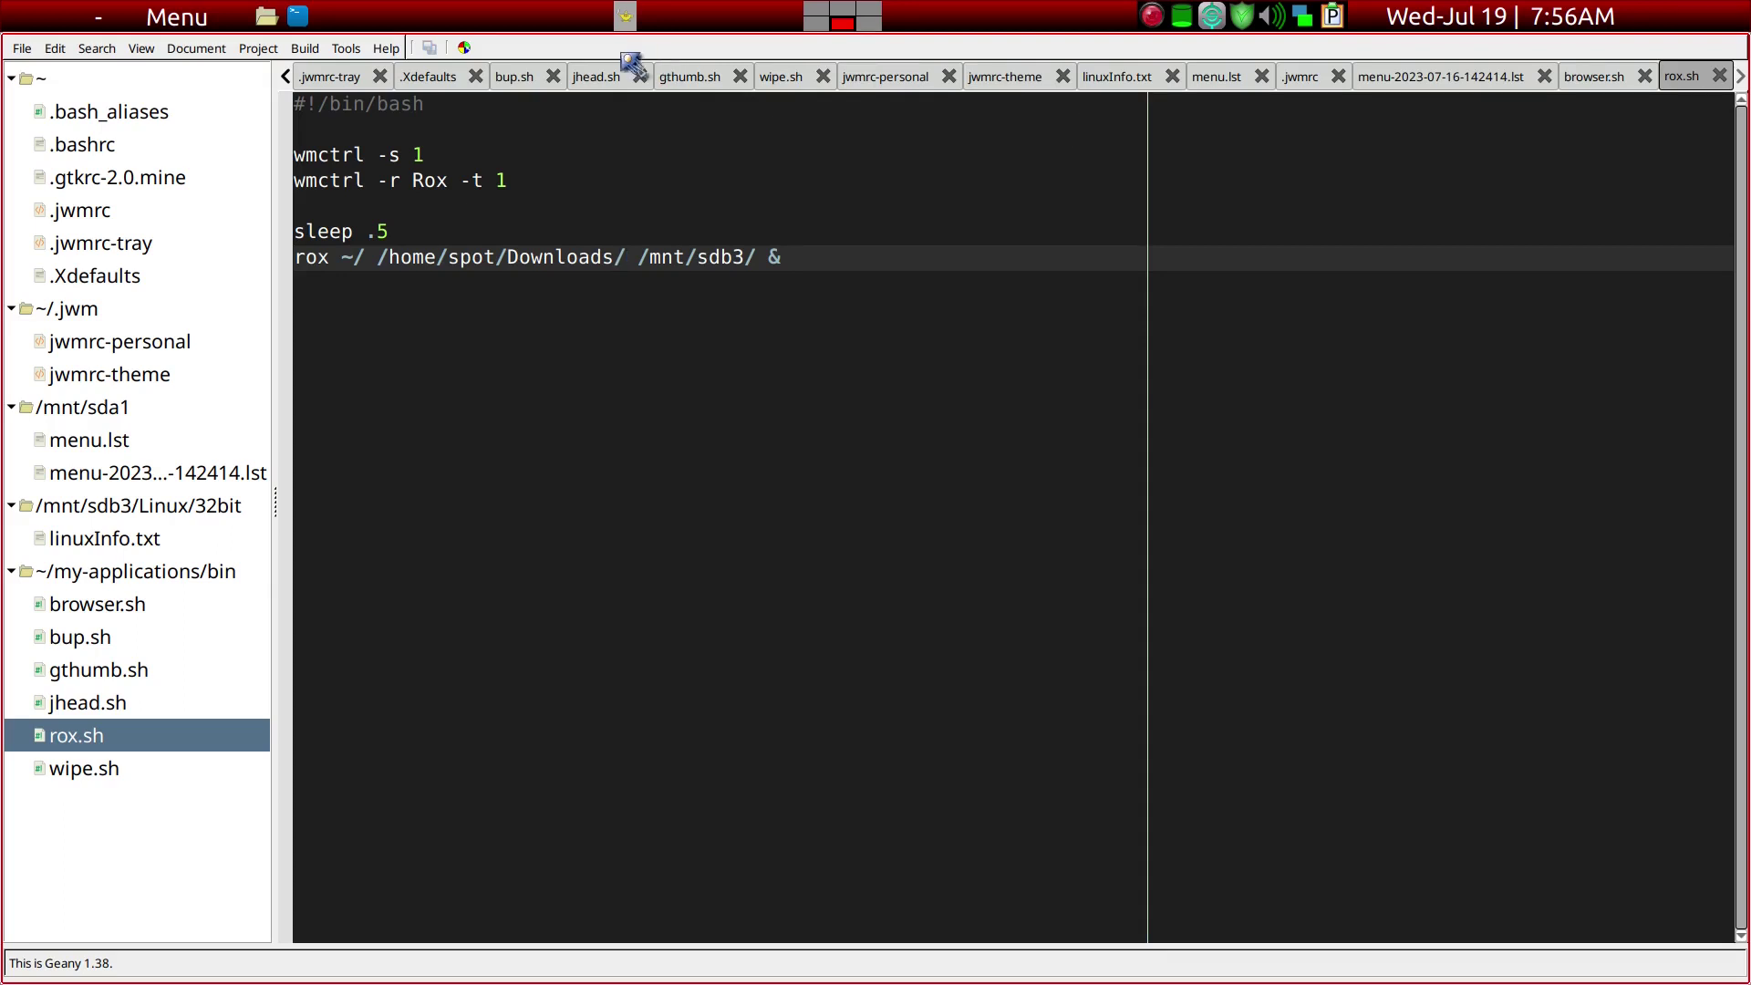
{"action": "left_click", "coordinate": [101, 119]}
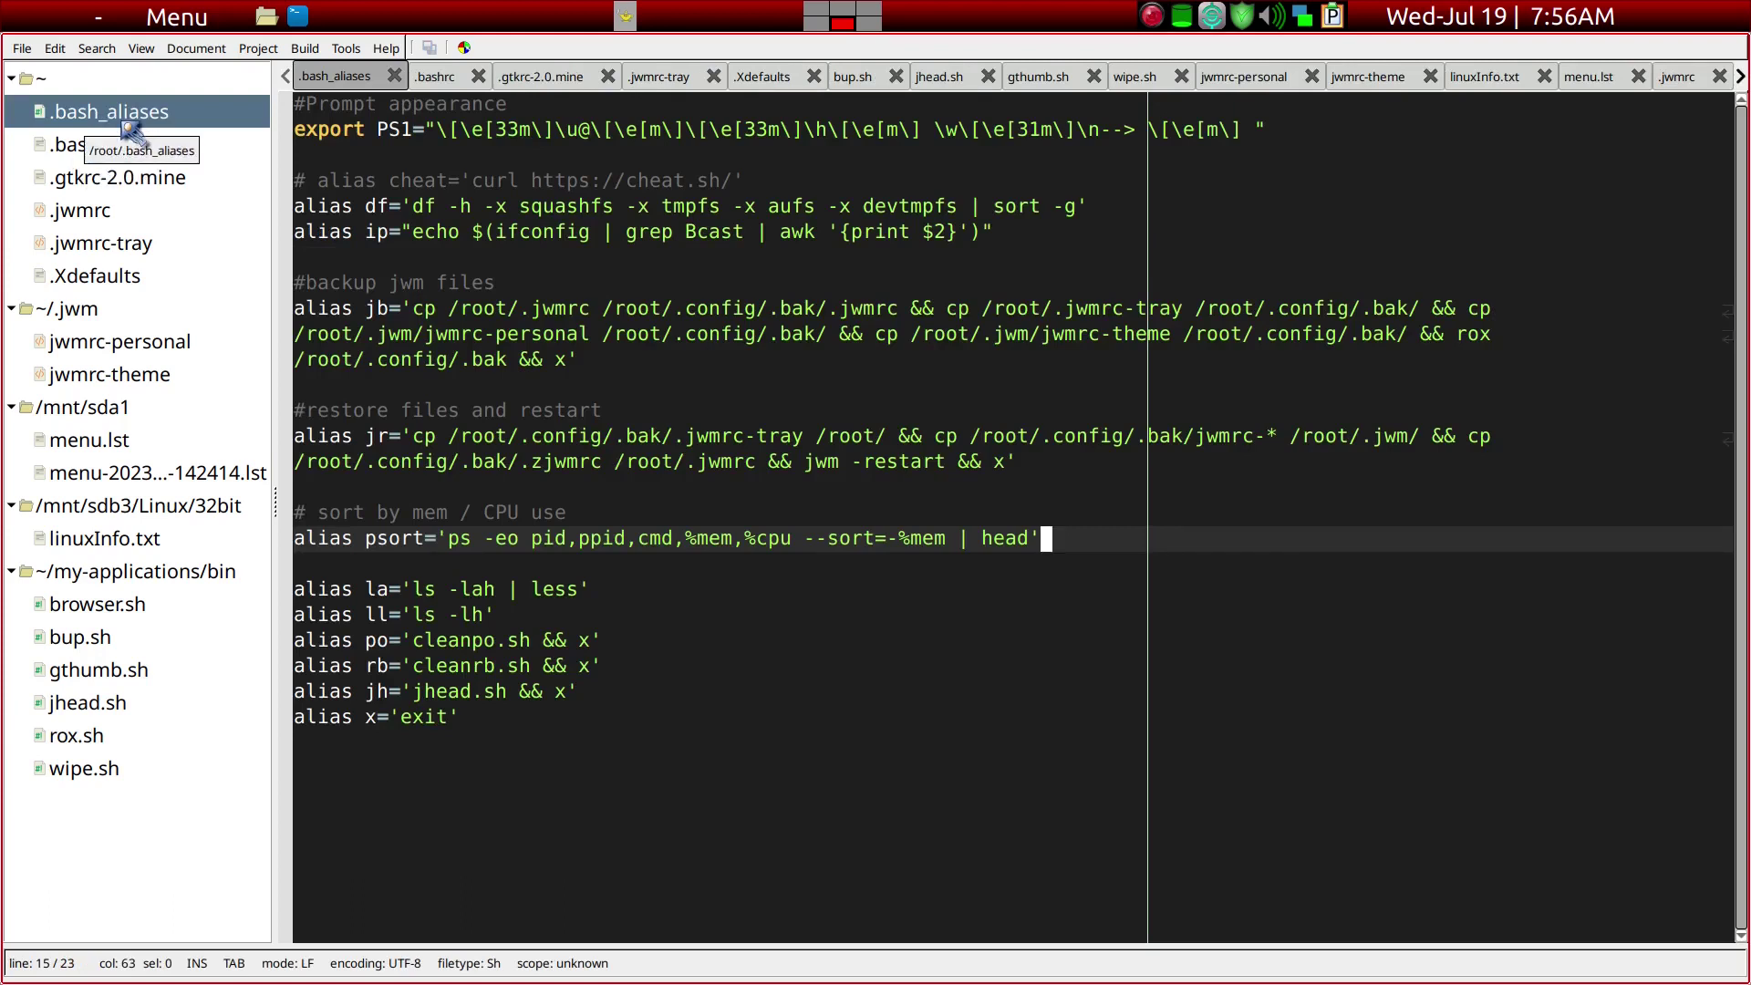
{"action": "left_click", "coordinate": [127, 343]}
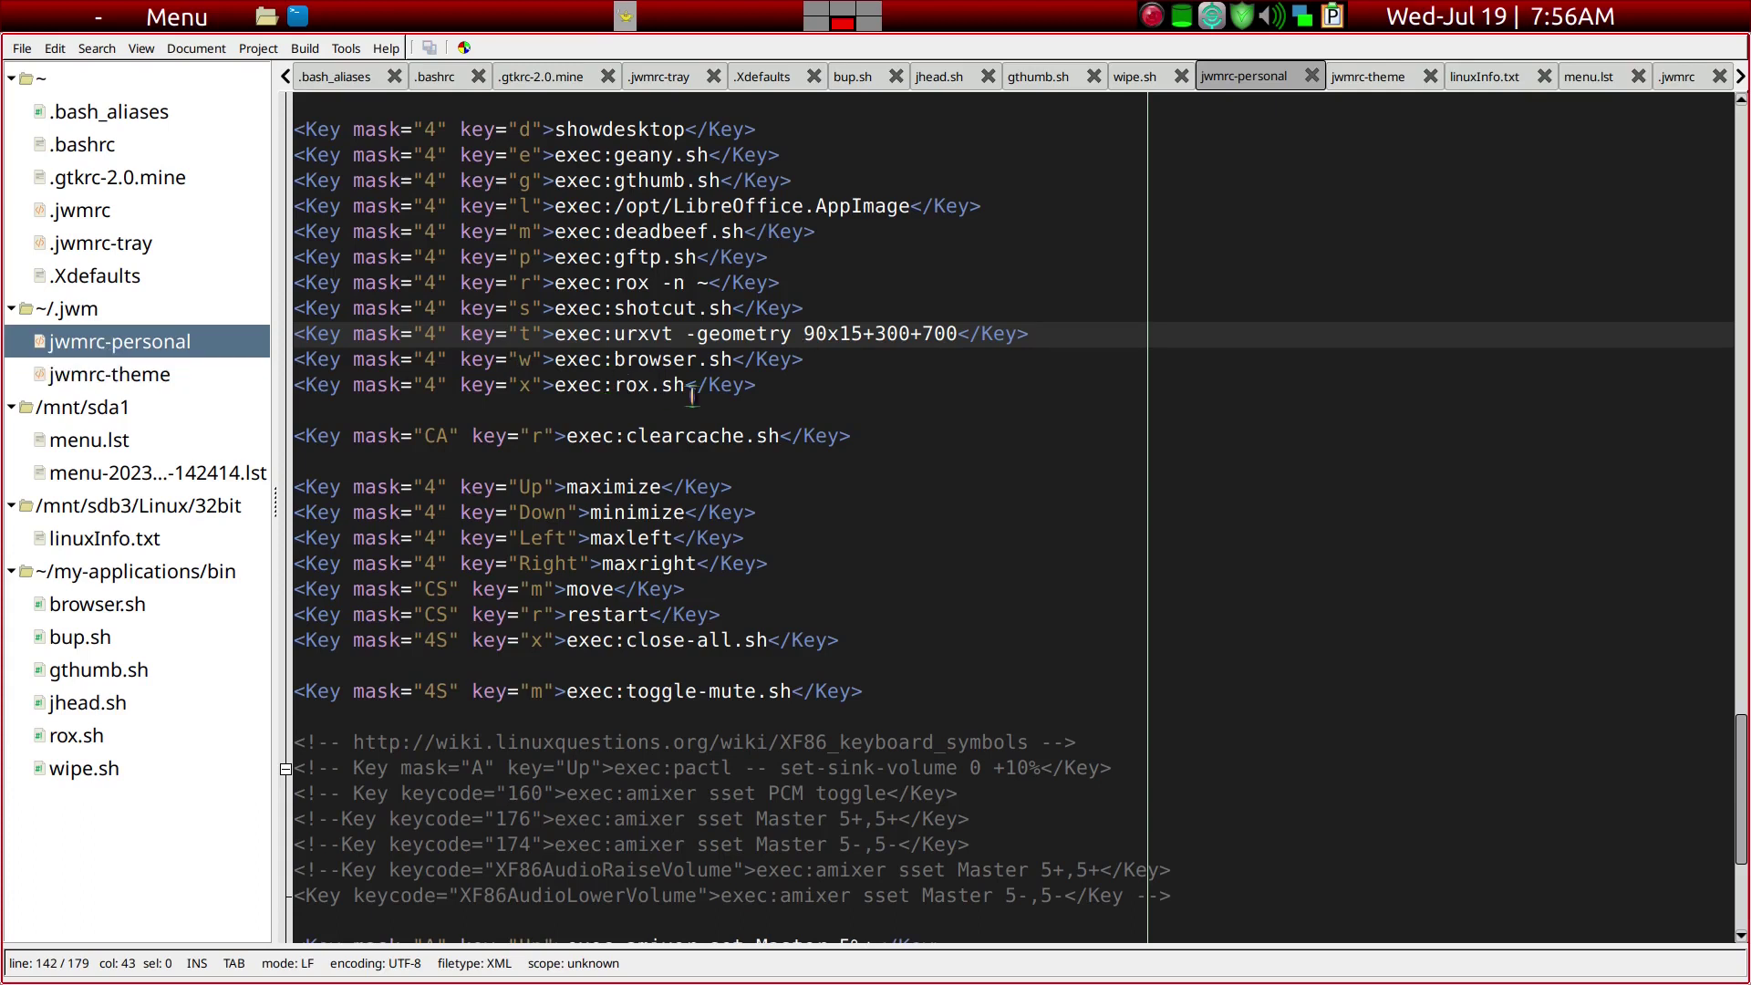
In jwmrc-personal, replace the whole rofi command of the Ctrl+space key binding with synapse and save the file
{"action": "scroll", "coordinate": [692, 394], "scroll_direction": "up", "scroll_amount": 3}
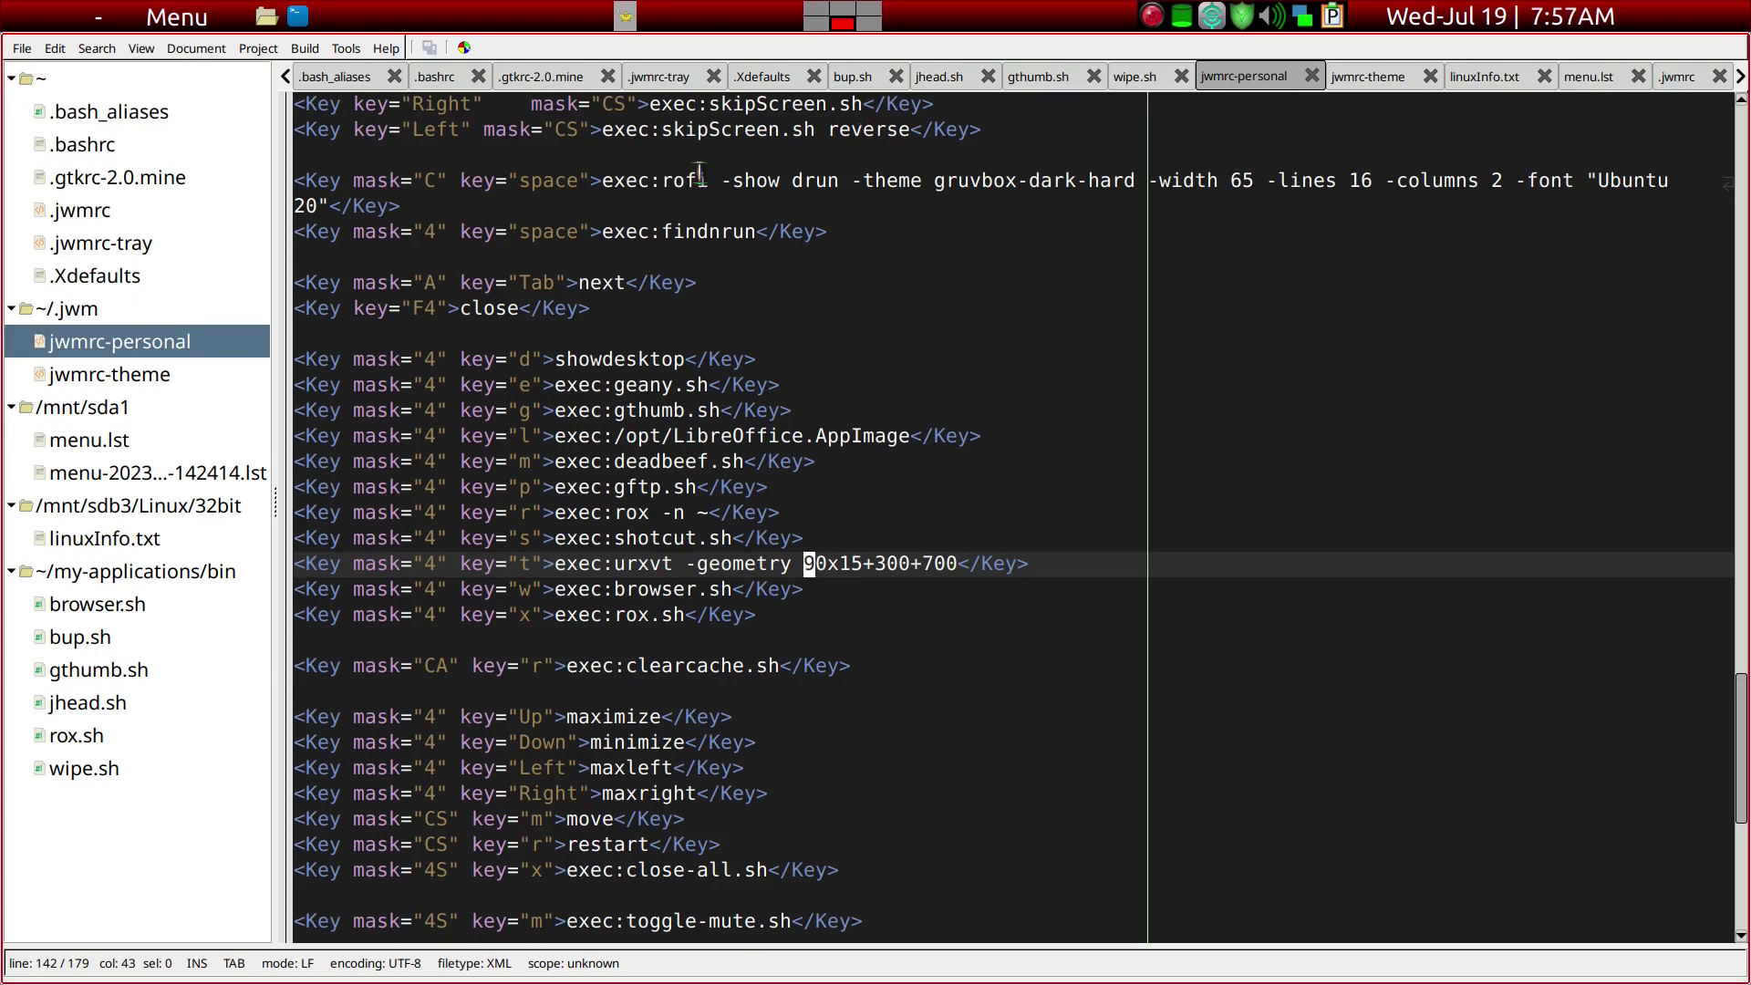
{"action": "left_click", "coordinate": [667, 179]}
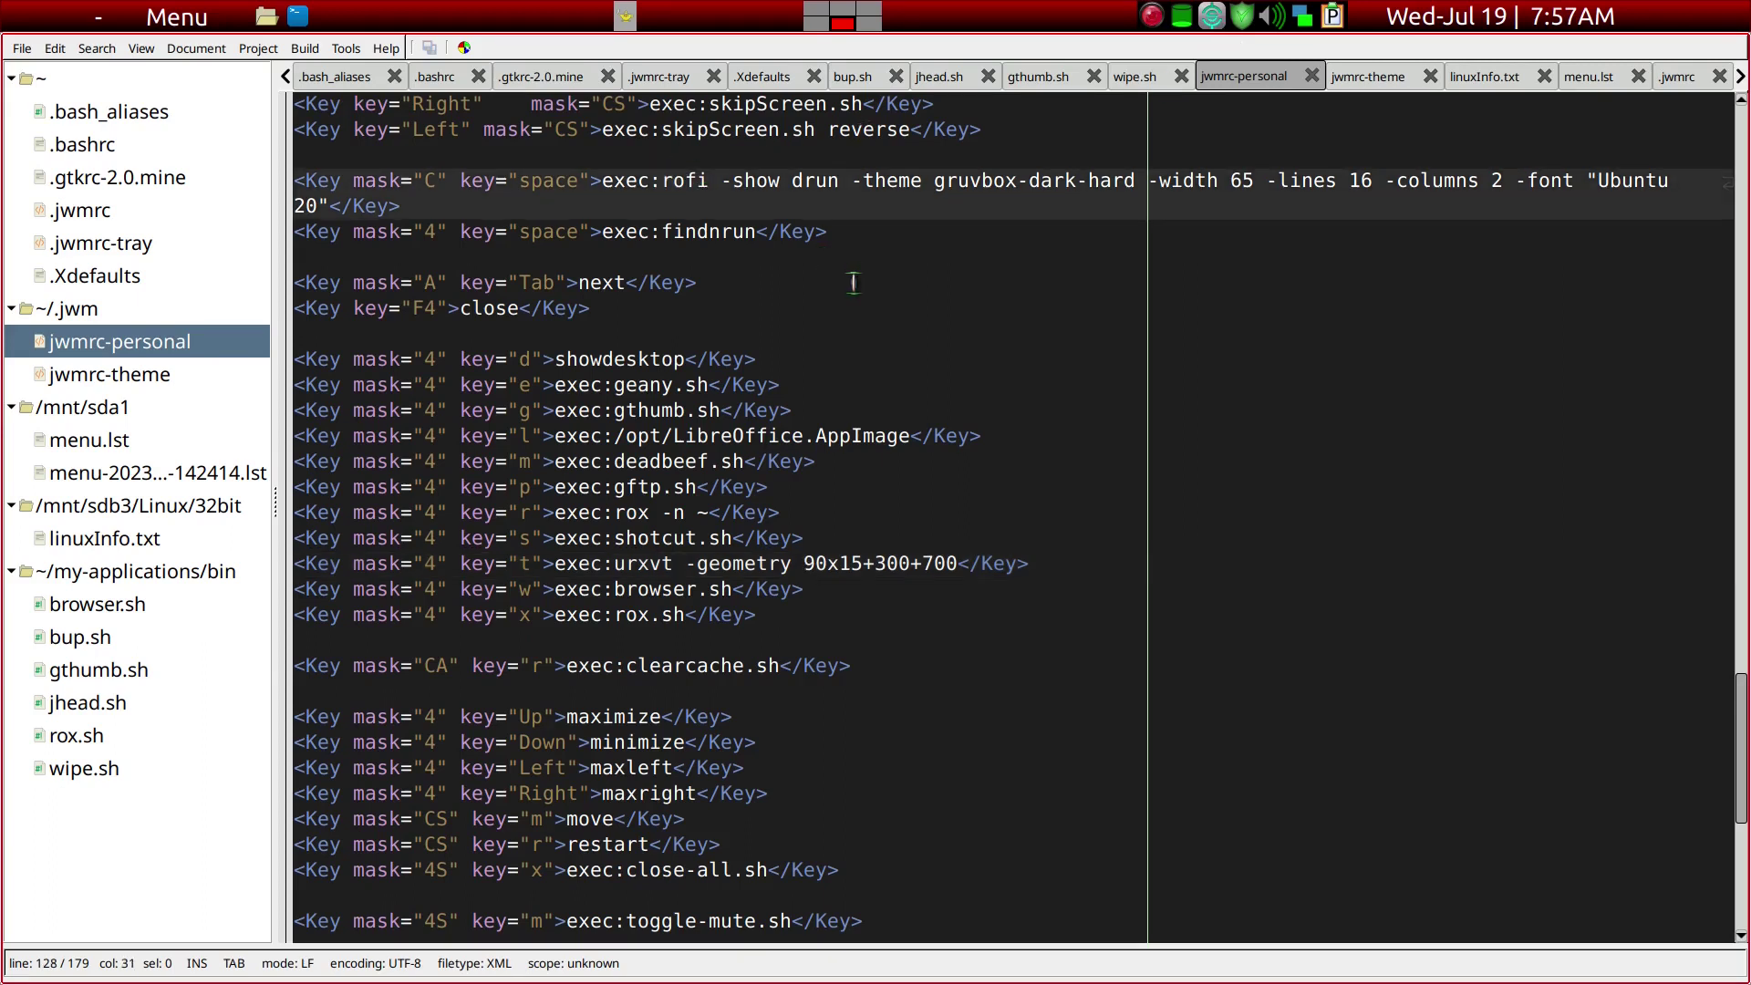
{"action": "key", "text": "Delete"}
{"action": "key", "text": "Delete"}
{"action": "key", "text": "Delete"}
{"action": "key", "text": "Delete"}
{"action": "key", "text": "Delete"}
{"action": "key", "text": "Delete"}
{"action": "key", "text": "Delete"}
{"action": "key", "text": "Delete"}
{"action": "key", "text": "Delete"}
{"action": "key", "text": "Delete"}
{"action": "key", "text": "Delete"}
{"action": "key", "text": "Delete"}
{"action": "key", "text": "Delete"}
{"action": "key", "text": "Delete"}
{"action": "key", "text": "Delete"}
{"action": "key", "text": "Delete"}
{"action": "key", "text": "Delete"}
{"action": "key", "text": "Delete"}
{"action": "key", "text": "Delete"}
{"action": "key", "text": "Delete"}
{"action": "key", "text": "Delete"}
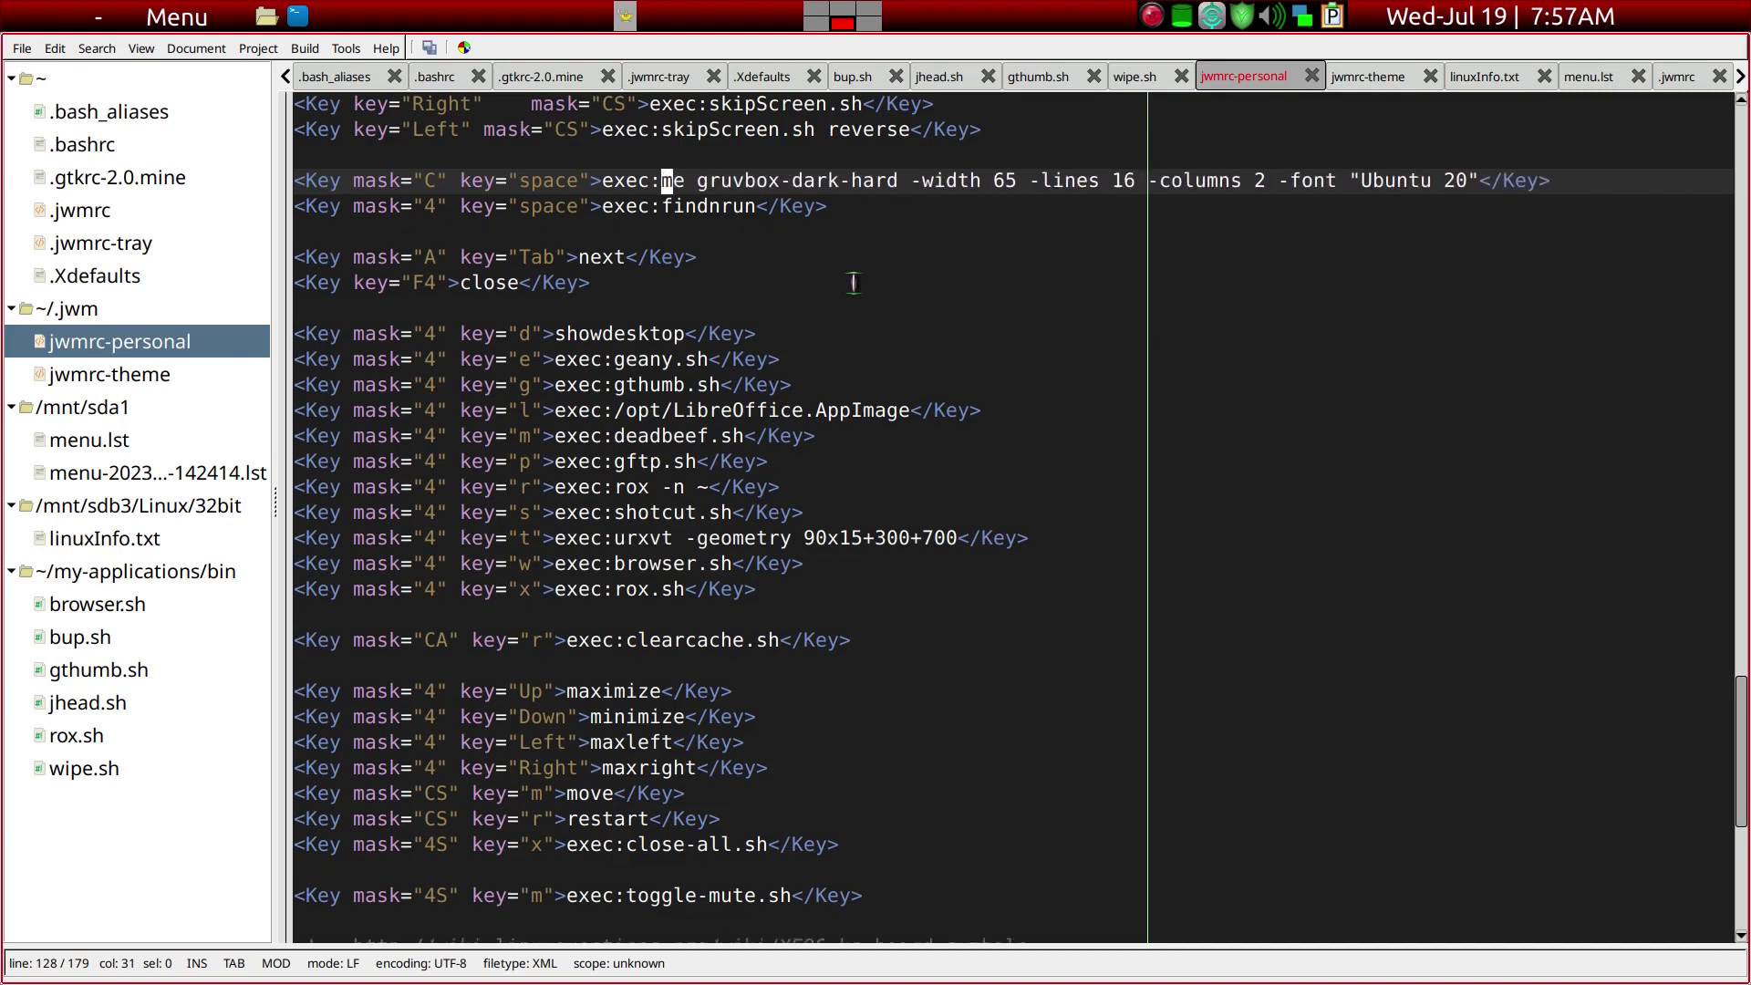
{"action": "key", "text": "Delete"}
{"action": "key", "text": "Delete"}
{"action": "key", "text": "Delete"}
{"action": "key", "text": "Delete"}
{"action": "key", "text": "Delete"}
{"action": "key", "text": "Delete"}
{"action": "key", "text": "Delete"}
{"action": "key", "text": "Delete"}
{"action": "key", "text": "Delete"}
{"action": "key", "text": "Delete"}
{"action": "key", "text": "Delete"}
{"action": "key", "text": "Delete"}
{"action": "key", "text": "Delete"}
{"action": "key", "text": "Delete"}
{"action": "key", "text": "Delete"}
{"action": "key", "text": "Delete"}
{"action": "key", "text": "Delete"}
{"action": "key", "text": "Delete"}
{"action": "key", "text": "Delete"}
{"action": "key", "text": "Delete"}
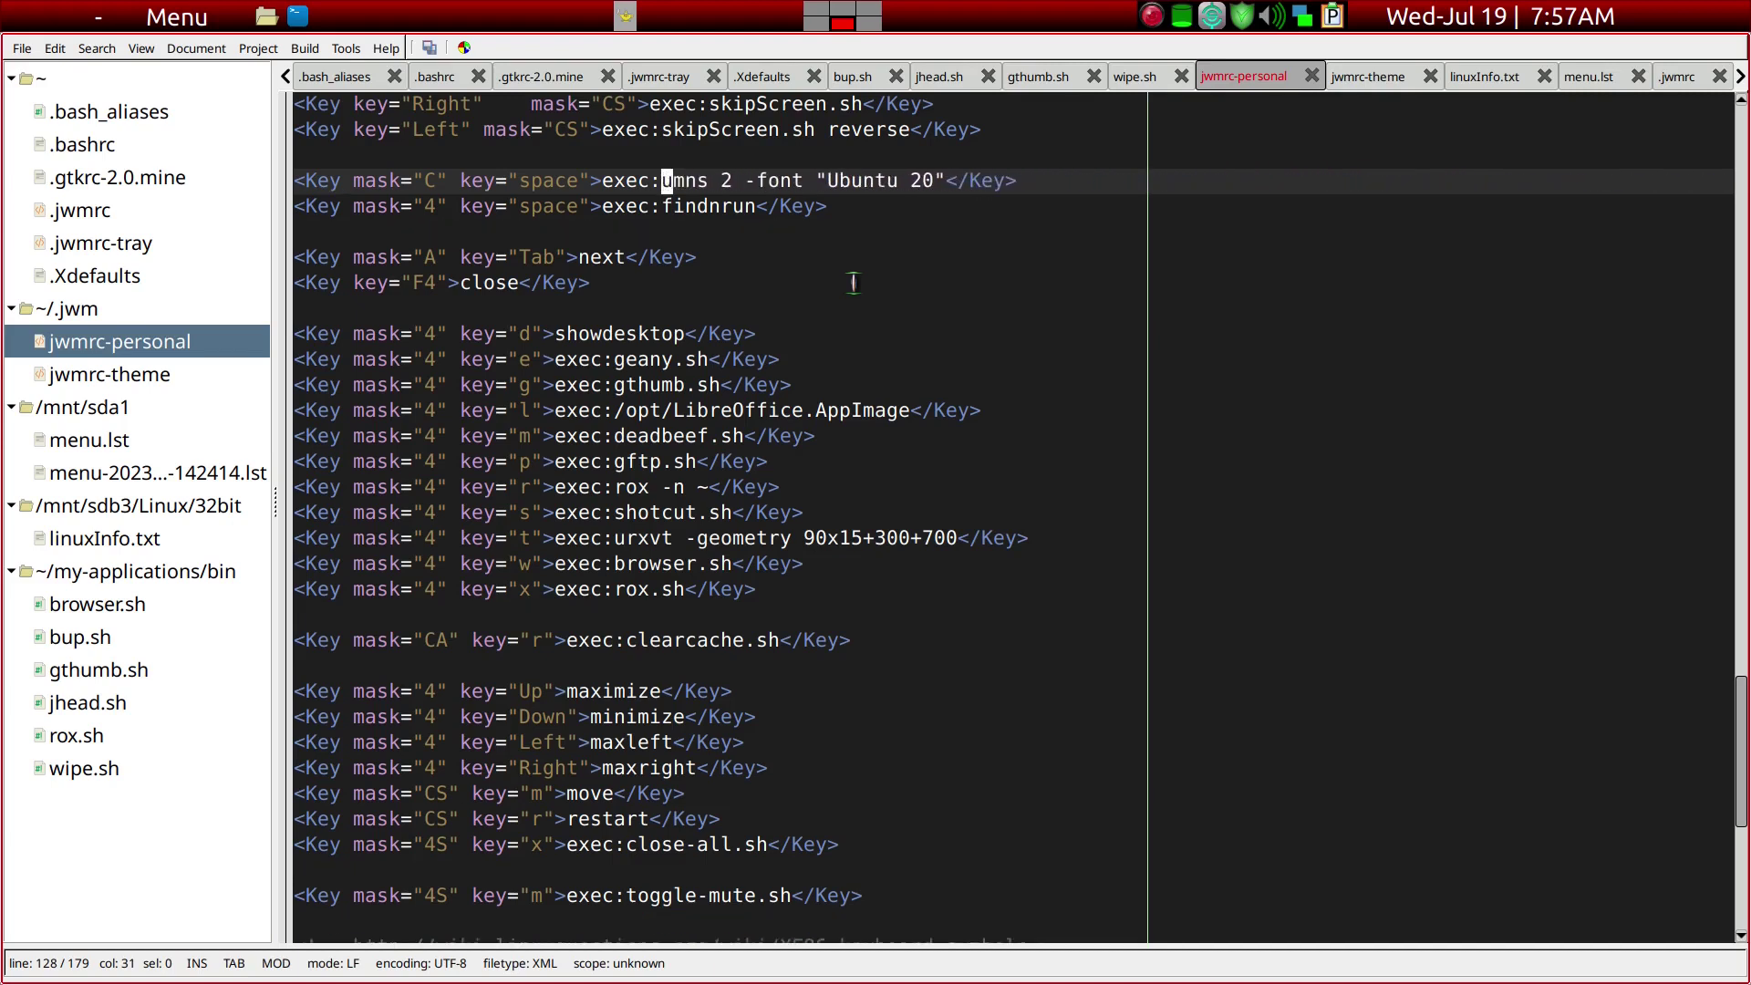
{"action": "key", "text": "Delete"}
{"action": "key", "text": "Delete"}
{"action": "key", "text": "Delete"}
{"action": "key", "text": "Delete"}
{"action": "key", "text": "Delete"}
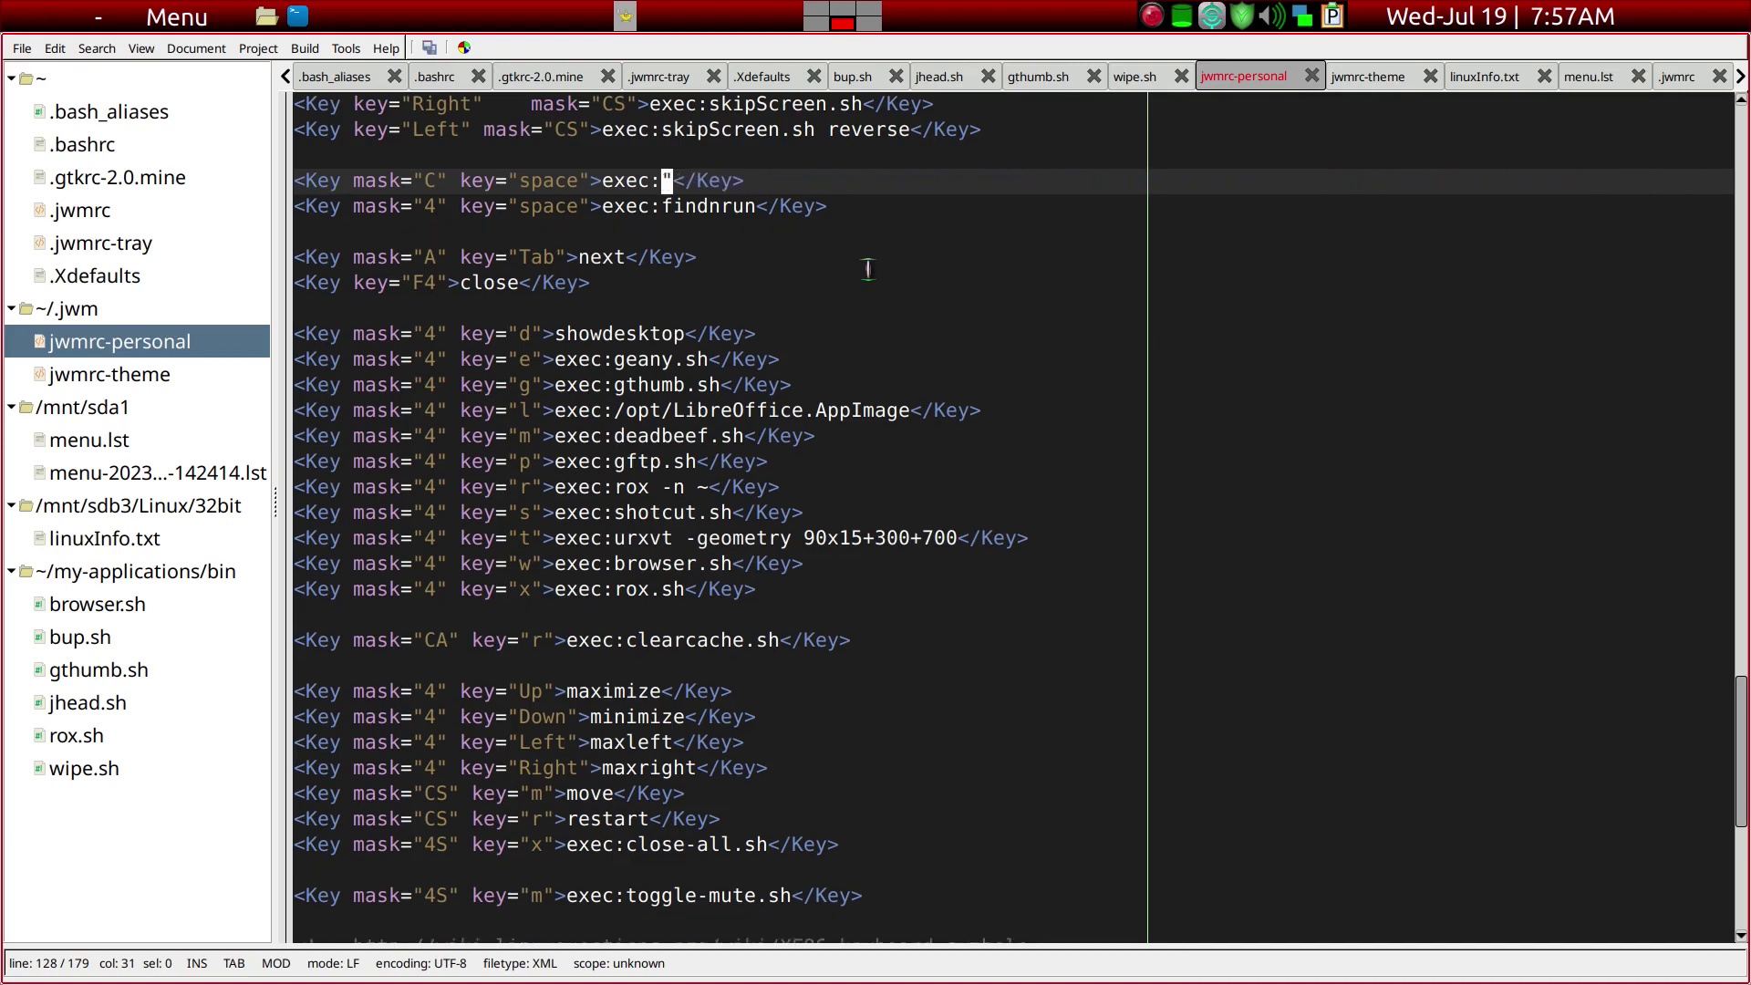
{"action": "type", "text": "synapse"}
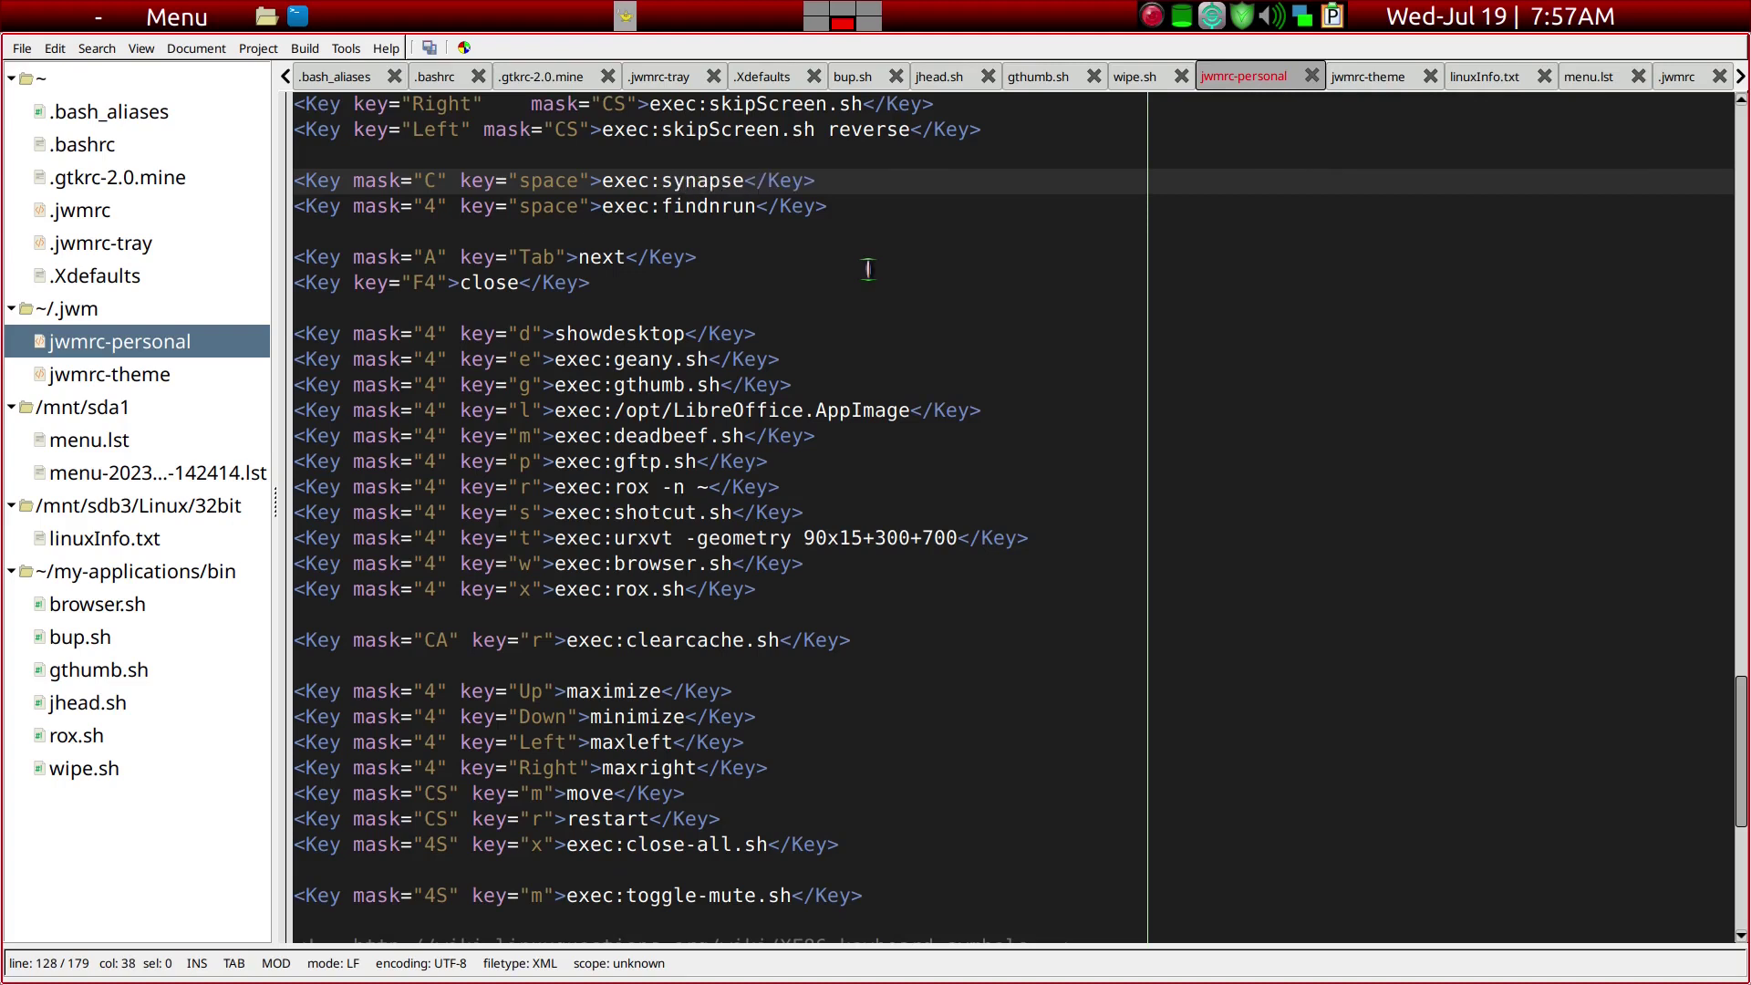
{"action": "key", "text": "alt+f"}
{"action": "key", "text": "s"}
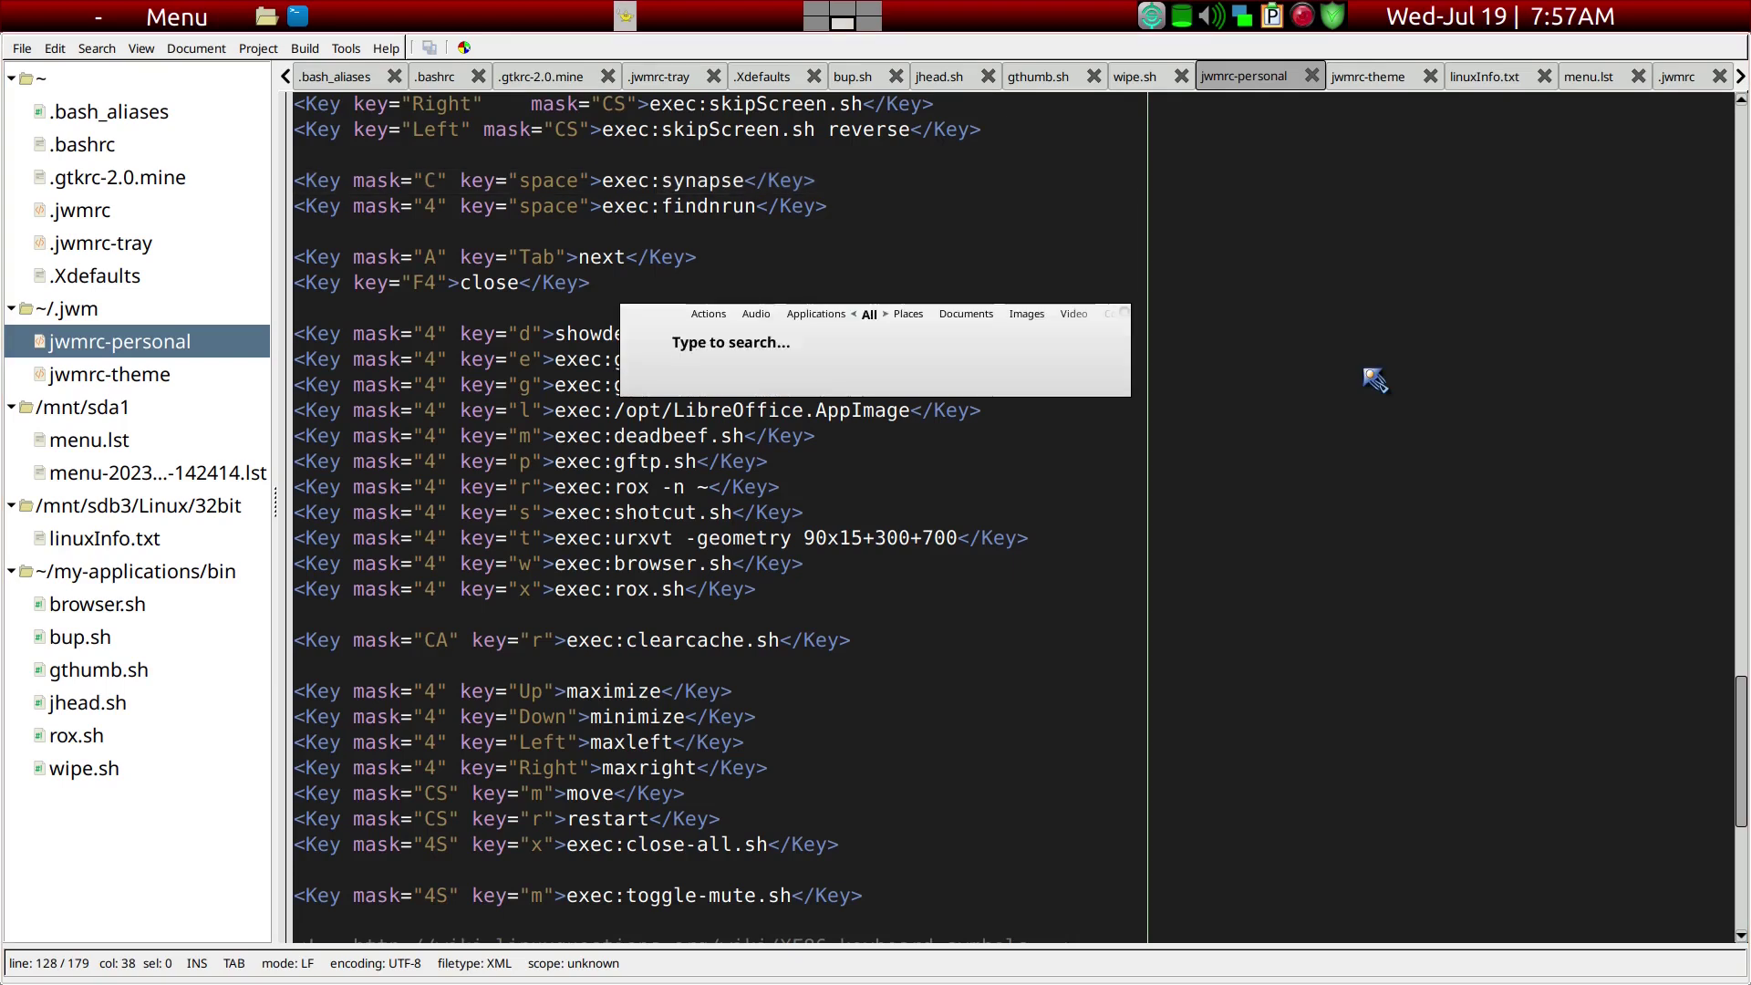
Try out the Synapse launcher by searching for the terminal programs "lx" and "urxv", clearing each search
{"action": "type", "text": "lxte"}
{"action": "key", "text": "BackSpace"}
{"action": "key", "text": "BackSpace"}
{"action": "key", "text": "BackSpace"}
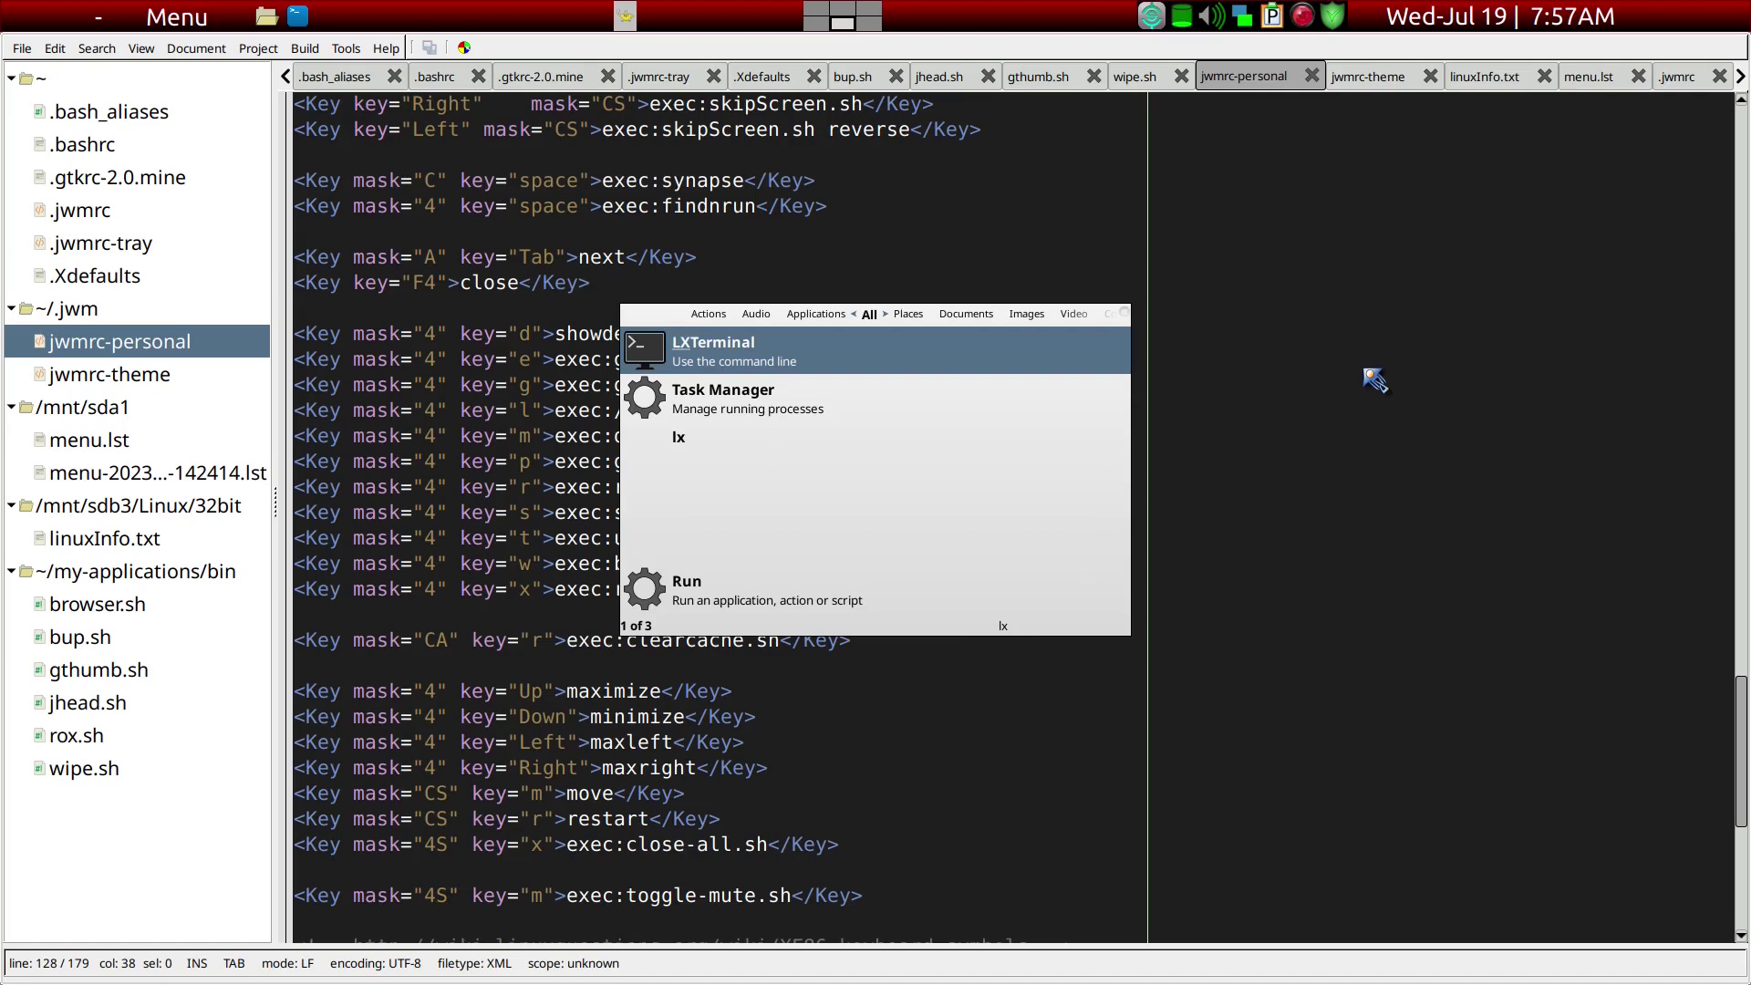
{"action": "type", "text": "ur"}
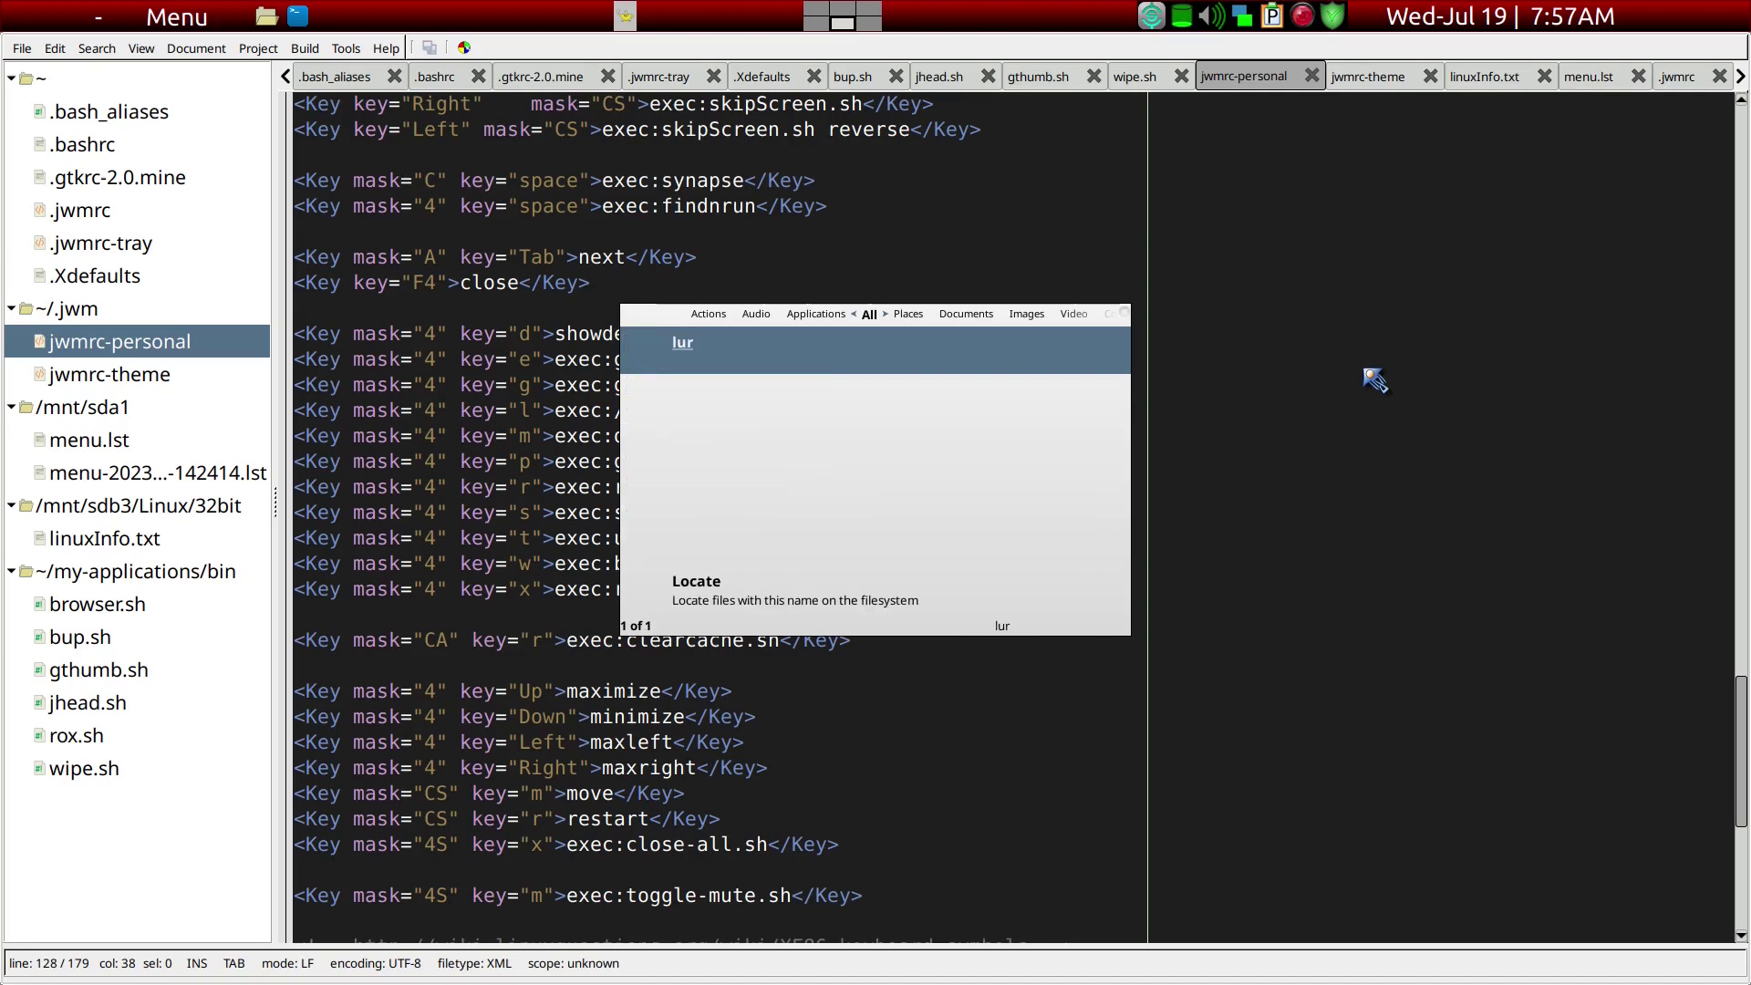
{"action": "key", "text": "BackSpace"}
{"action": "key", "text": "BackSpace"}
{"action": "key", "text": "BackSpace"}
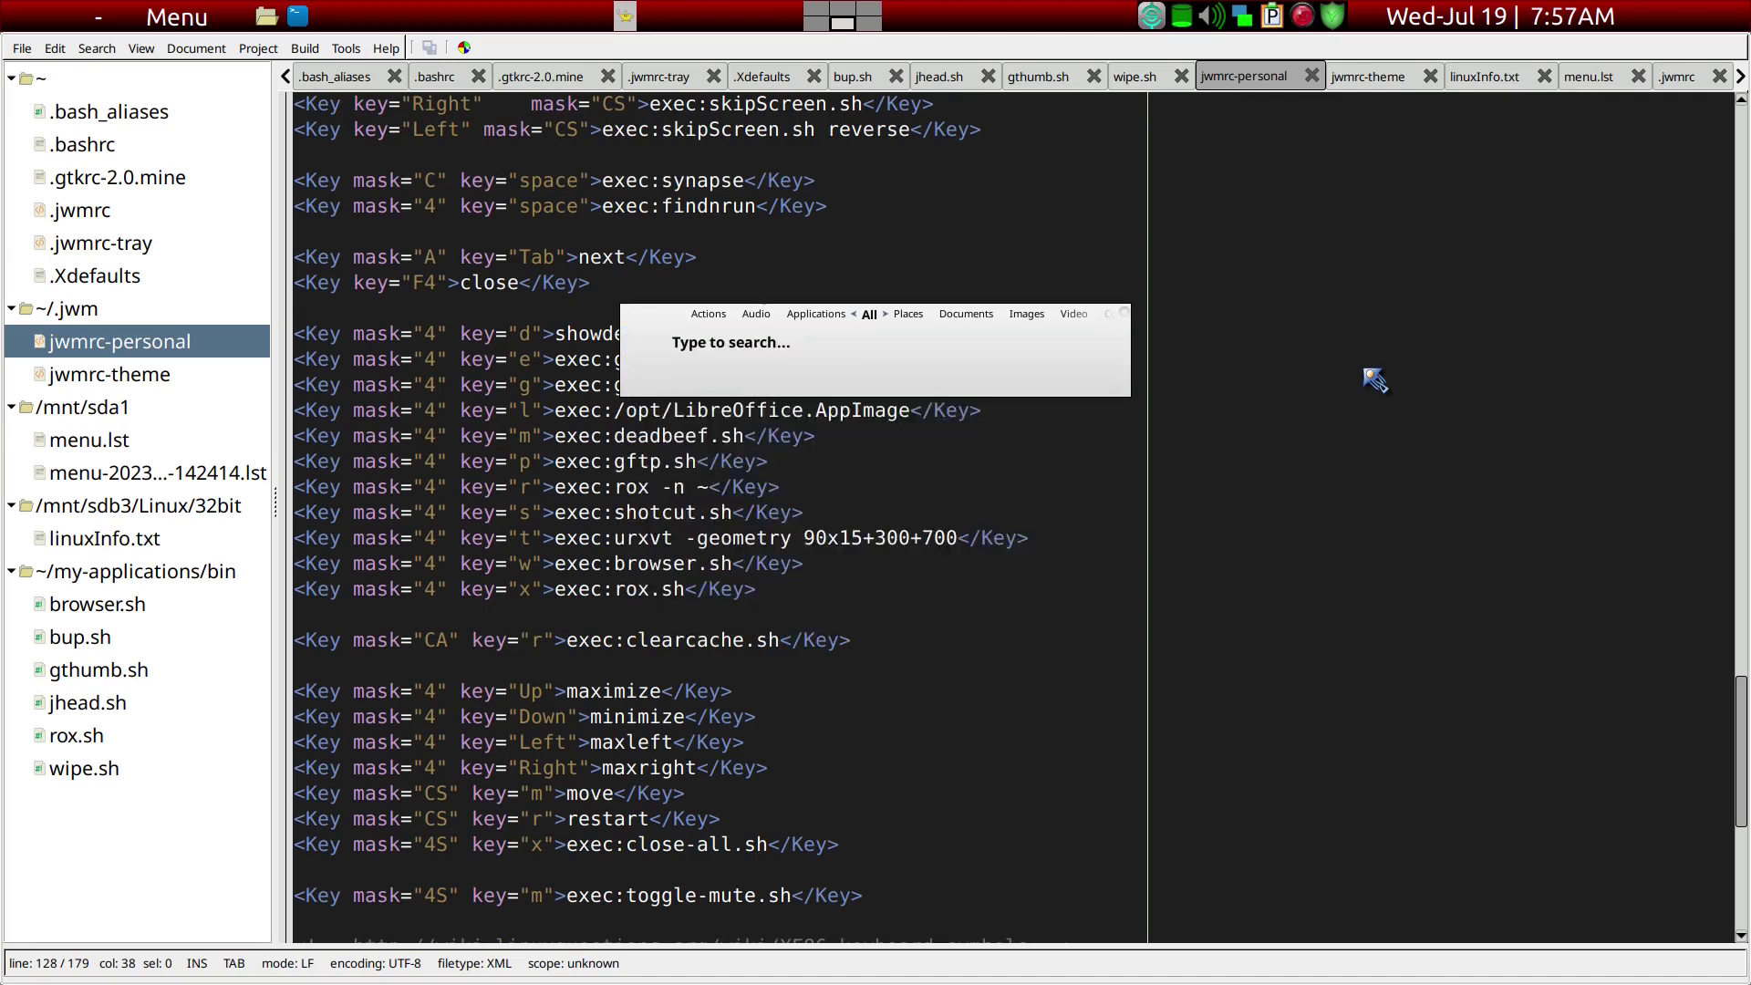
{"action": "type", "text": "urxv"}
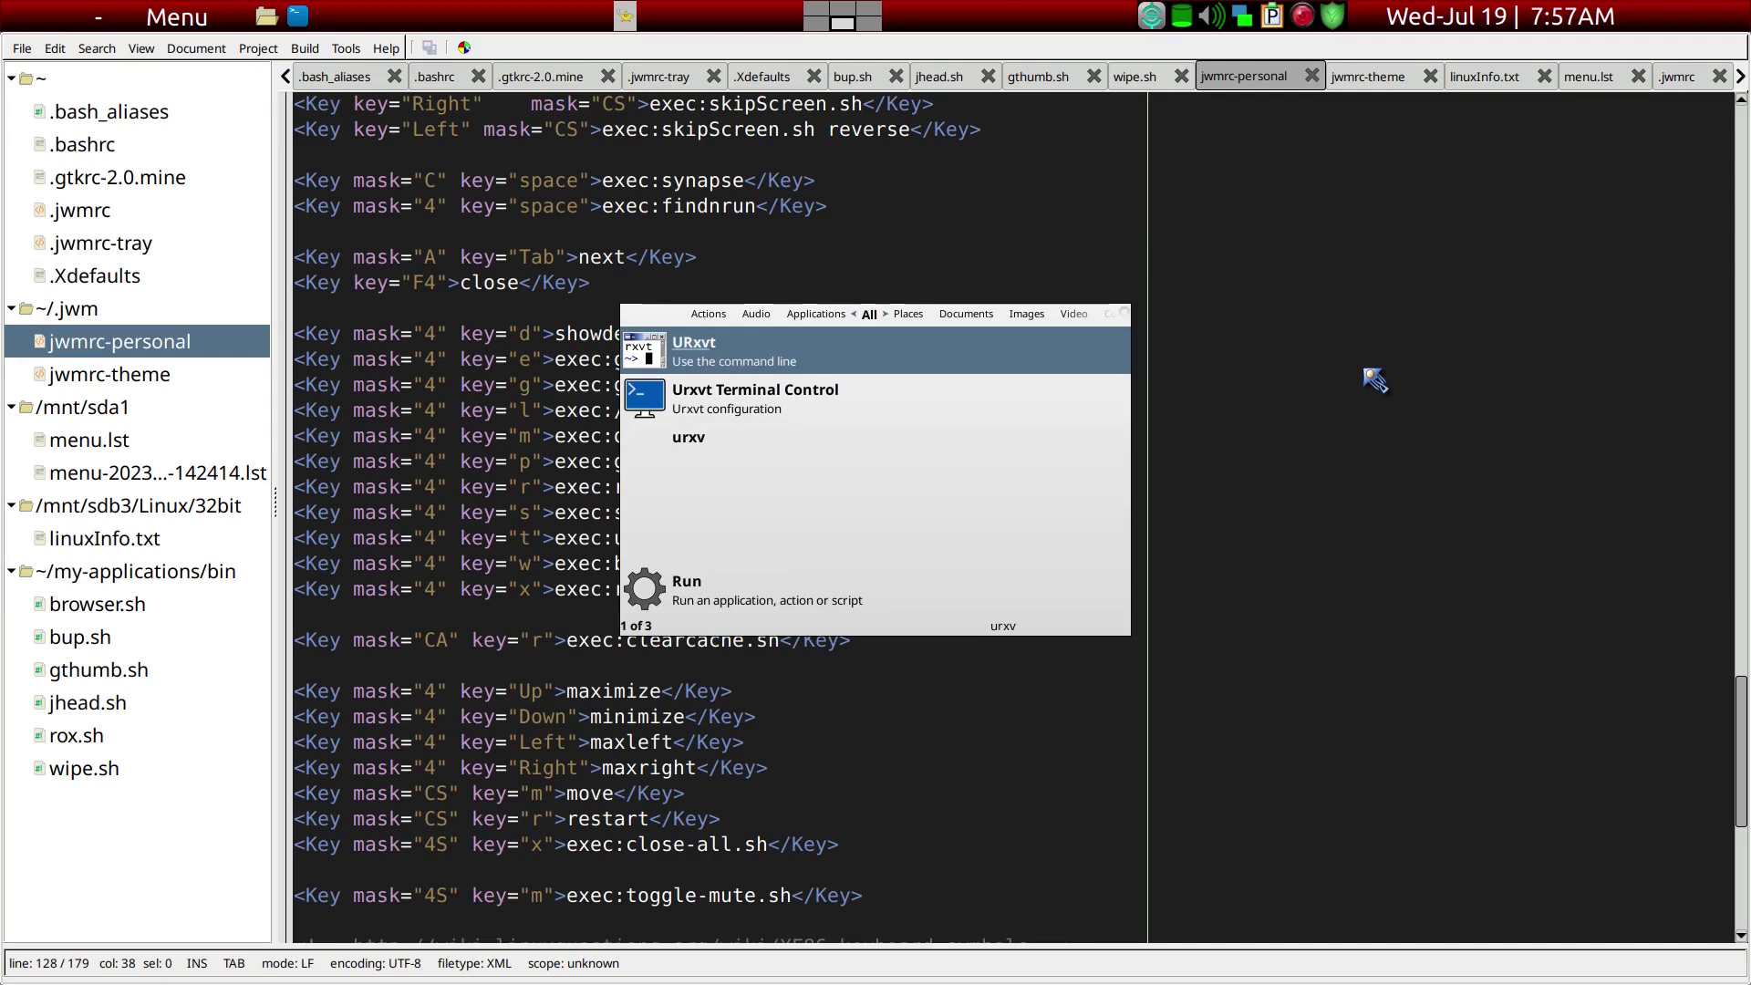
{"action": "key", "text": "BackSpace"}
{"action": "key", "text": "BackSpace"}
{"action": "key", "text": "BackSpace"}
{"action": "key", "text": "BackSpace"}
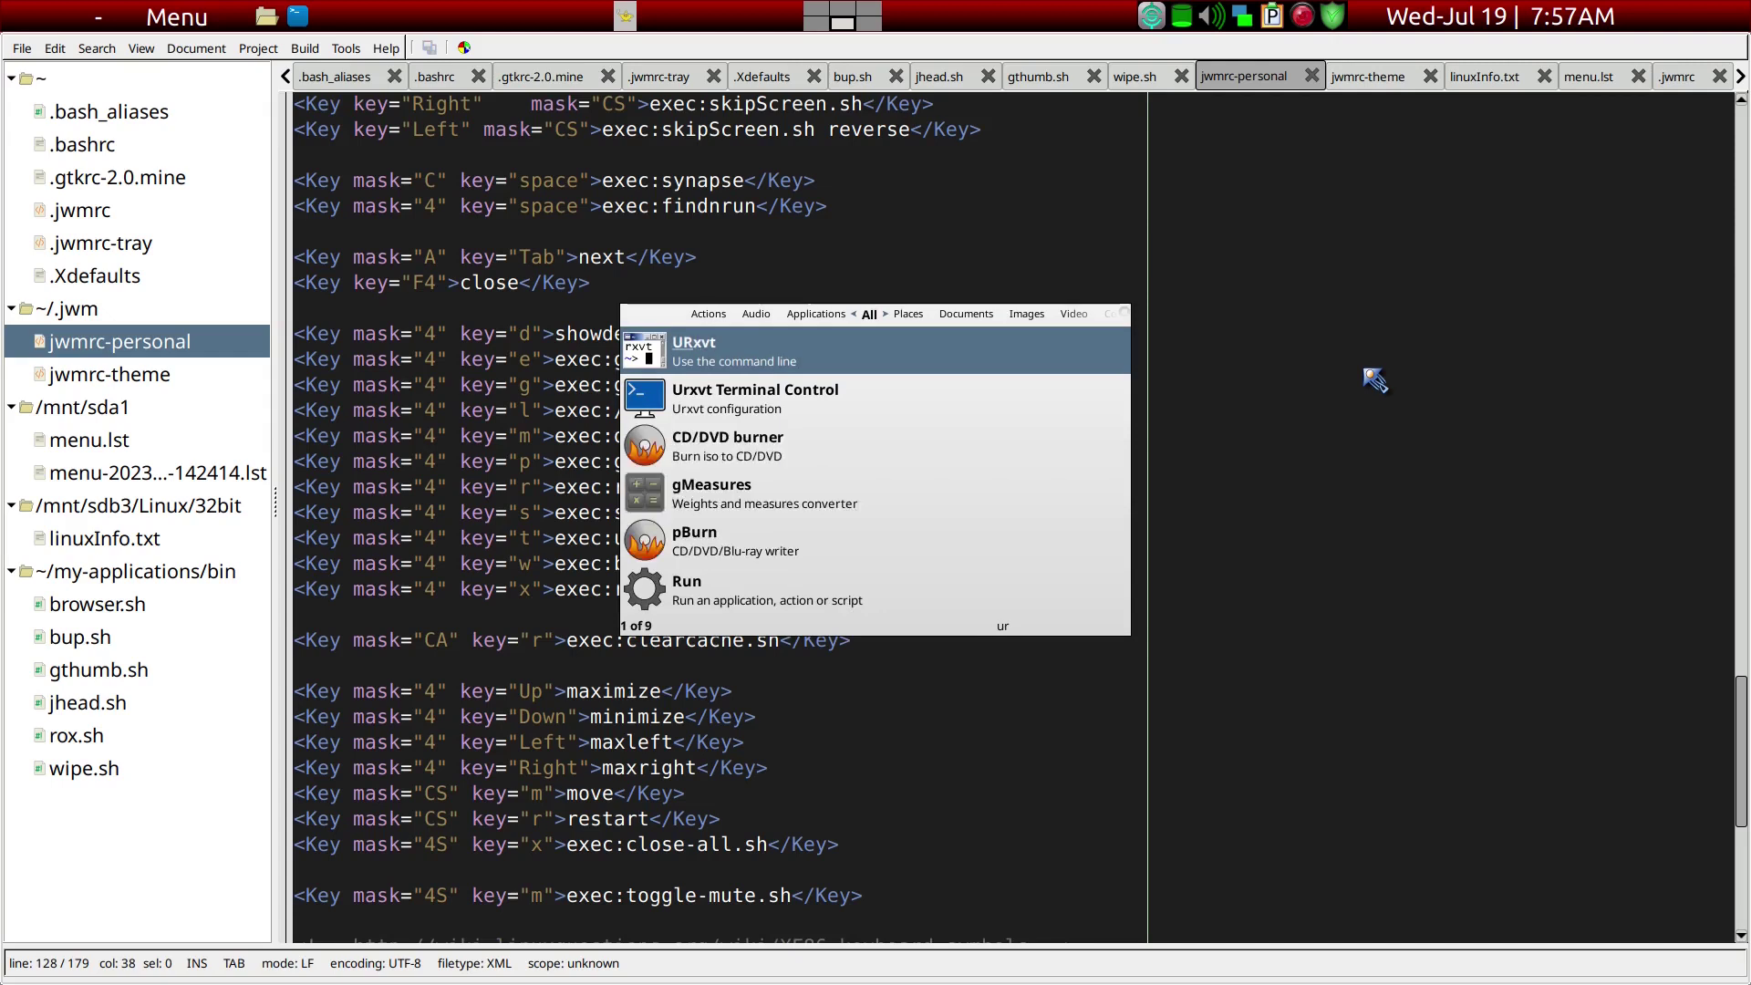
Launch LXTerminal by searching Synapse for "lxter", reposition its window and close it with the x alias
{"action": "type", "text": "terminal"}
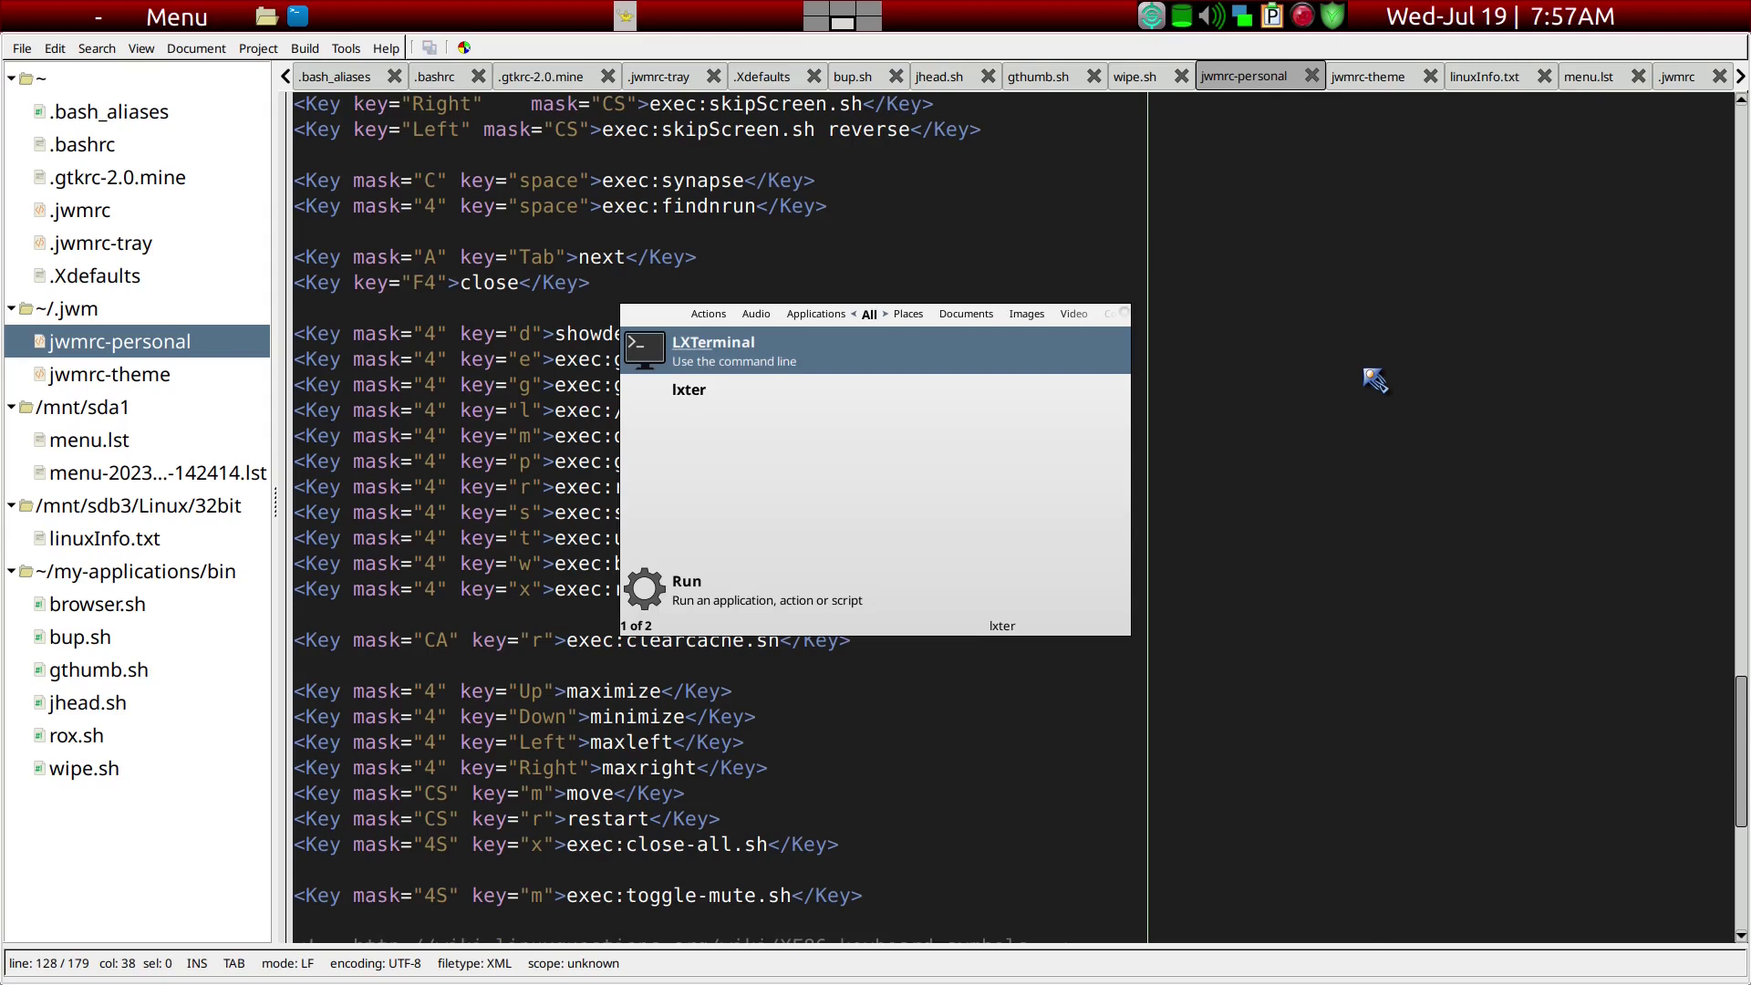
{"action": "key", "text": "Escape"}
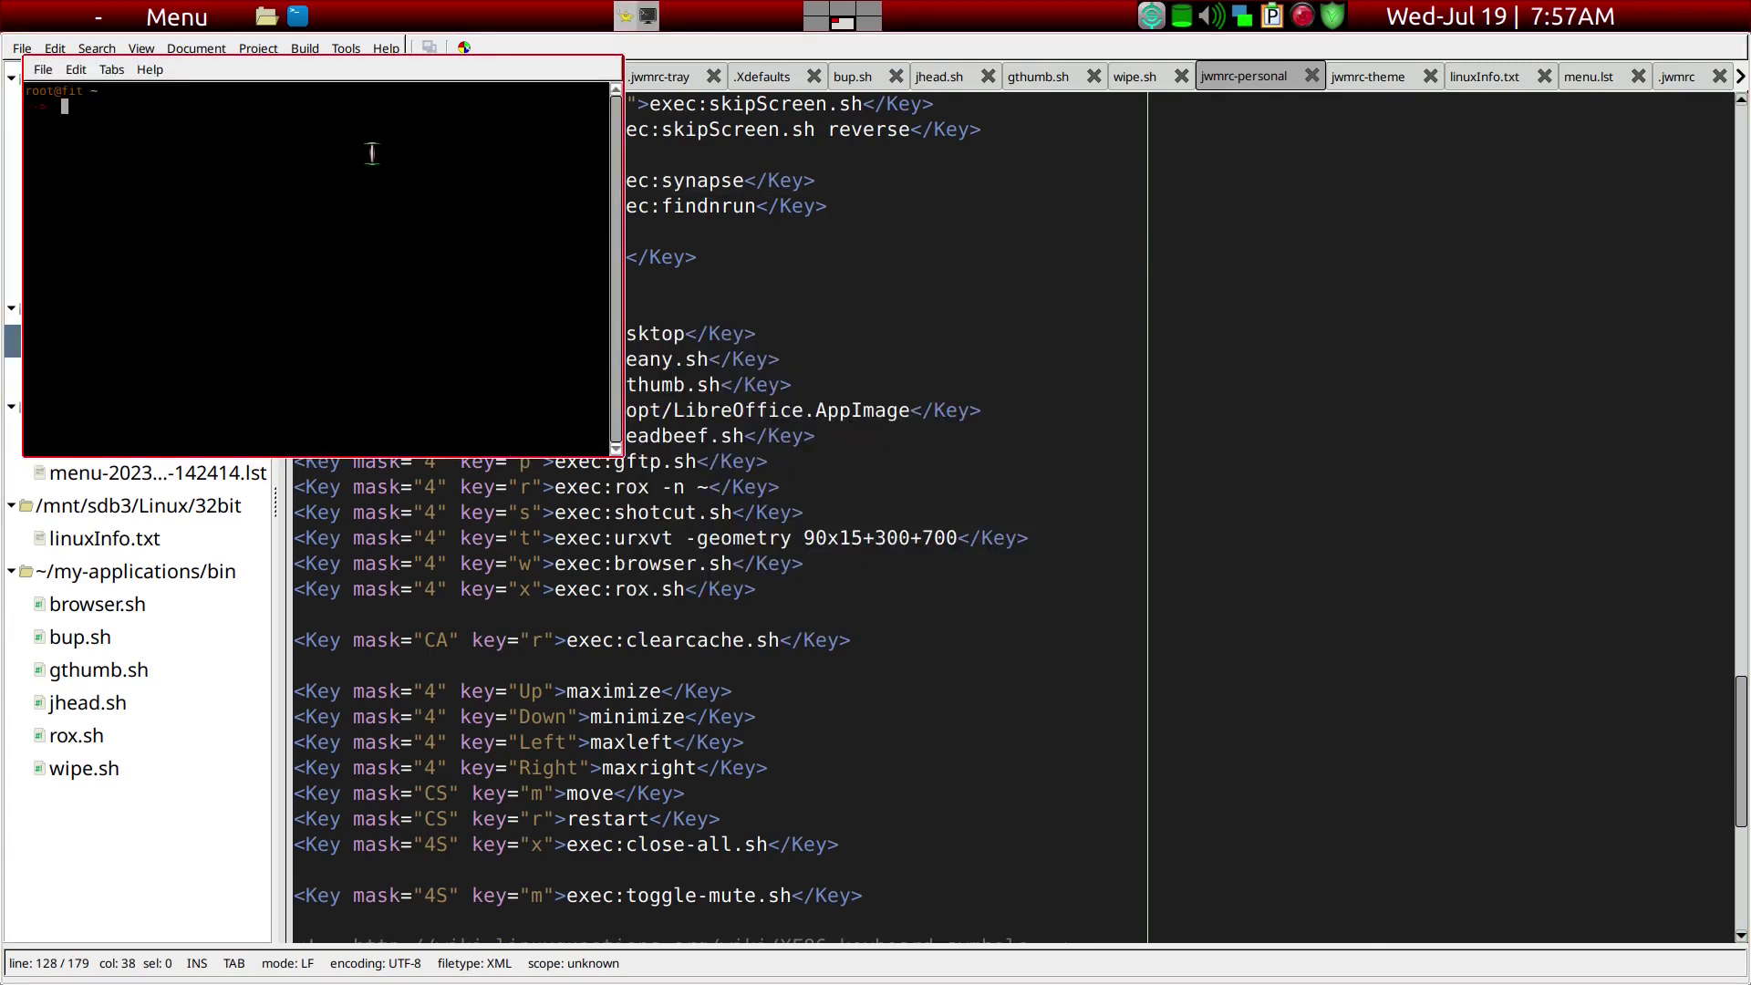
{"action": "left_click_drag", "start_coordinate": [321, 82], "coordinate": [500, 180]}
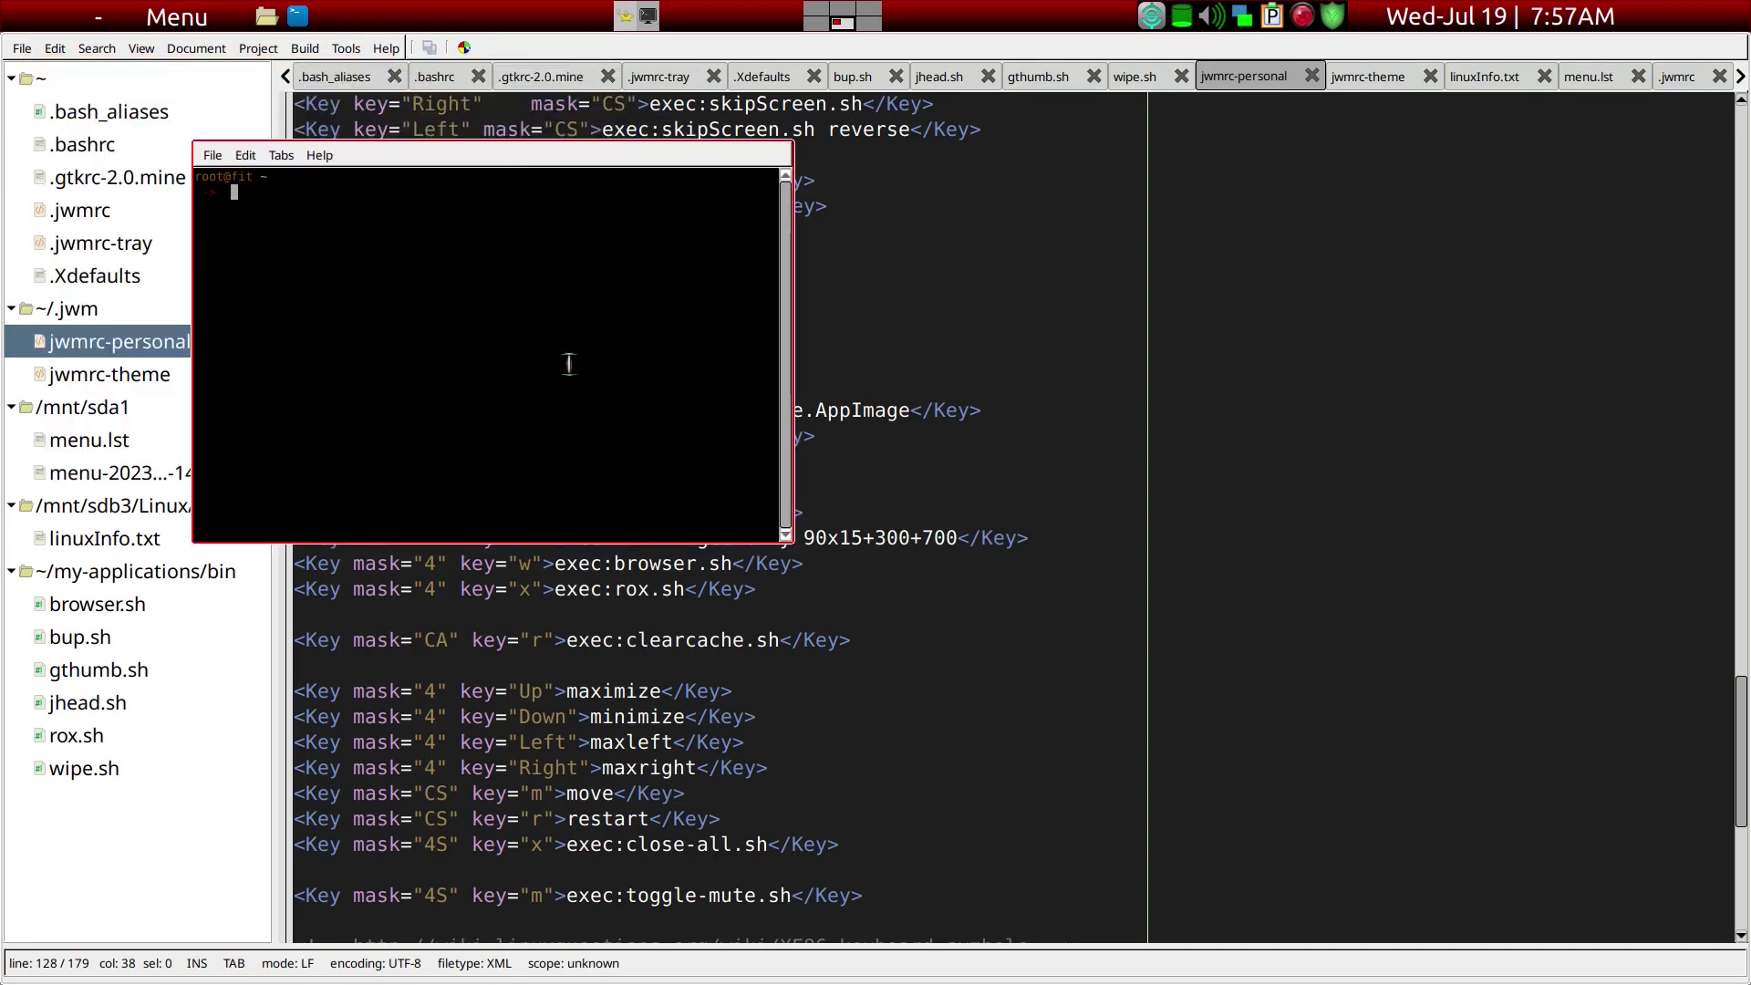
{"action": "type", "text": "x"}
{"action": "key", "text": "Return"}
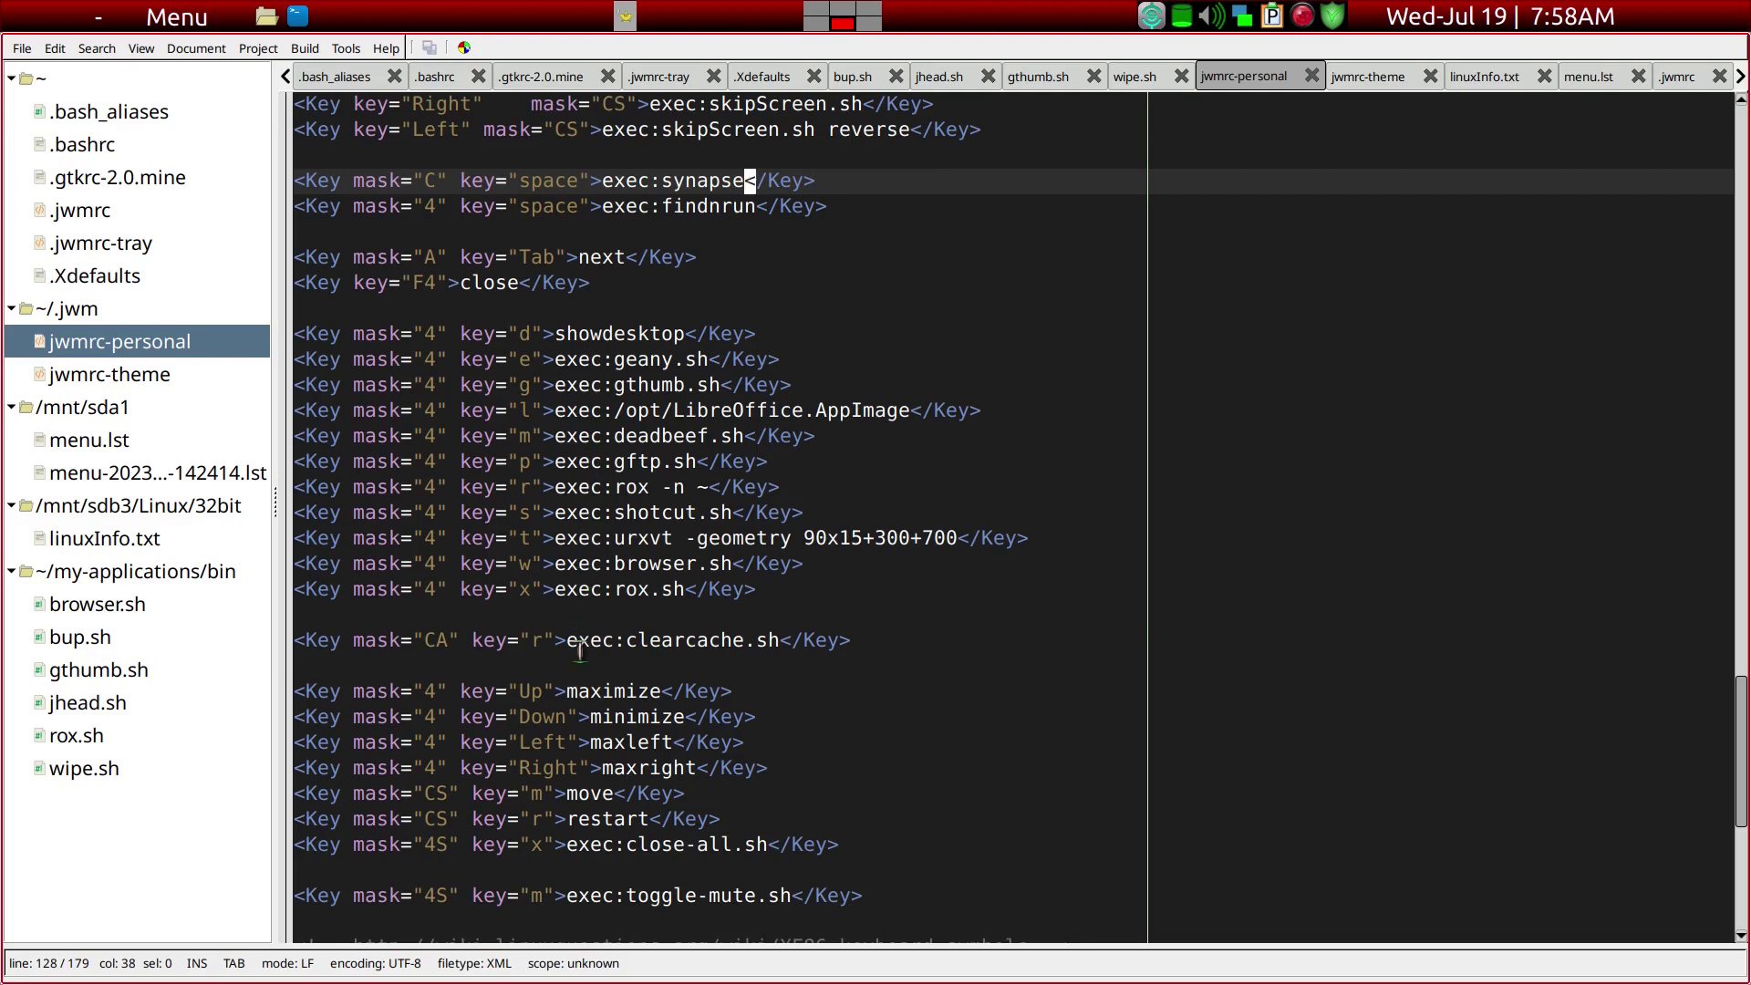
Review the key bindings section of jwmrc-personal down to the F4 close binding, and close the editor
{"action": "scroll", "coordinate": [580, 650], "scroll_direction": "up", "scroll_amount": 3}
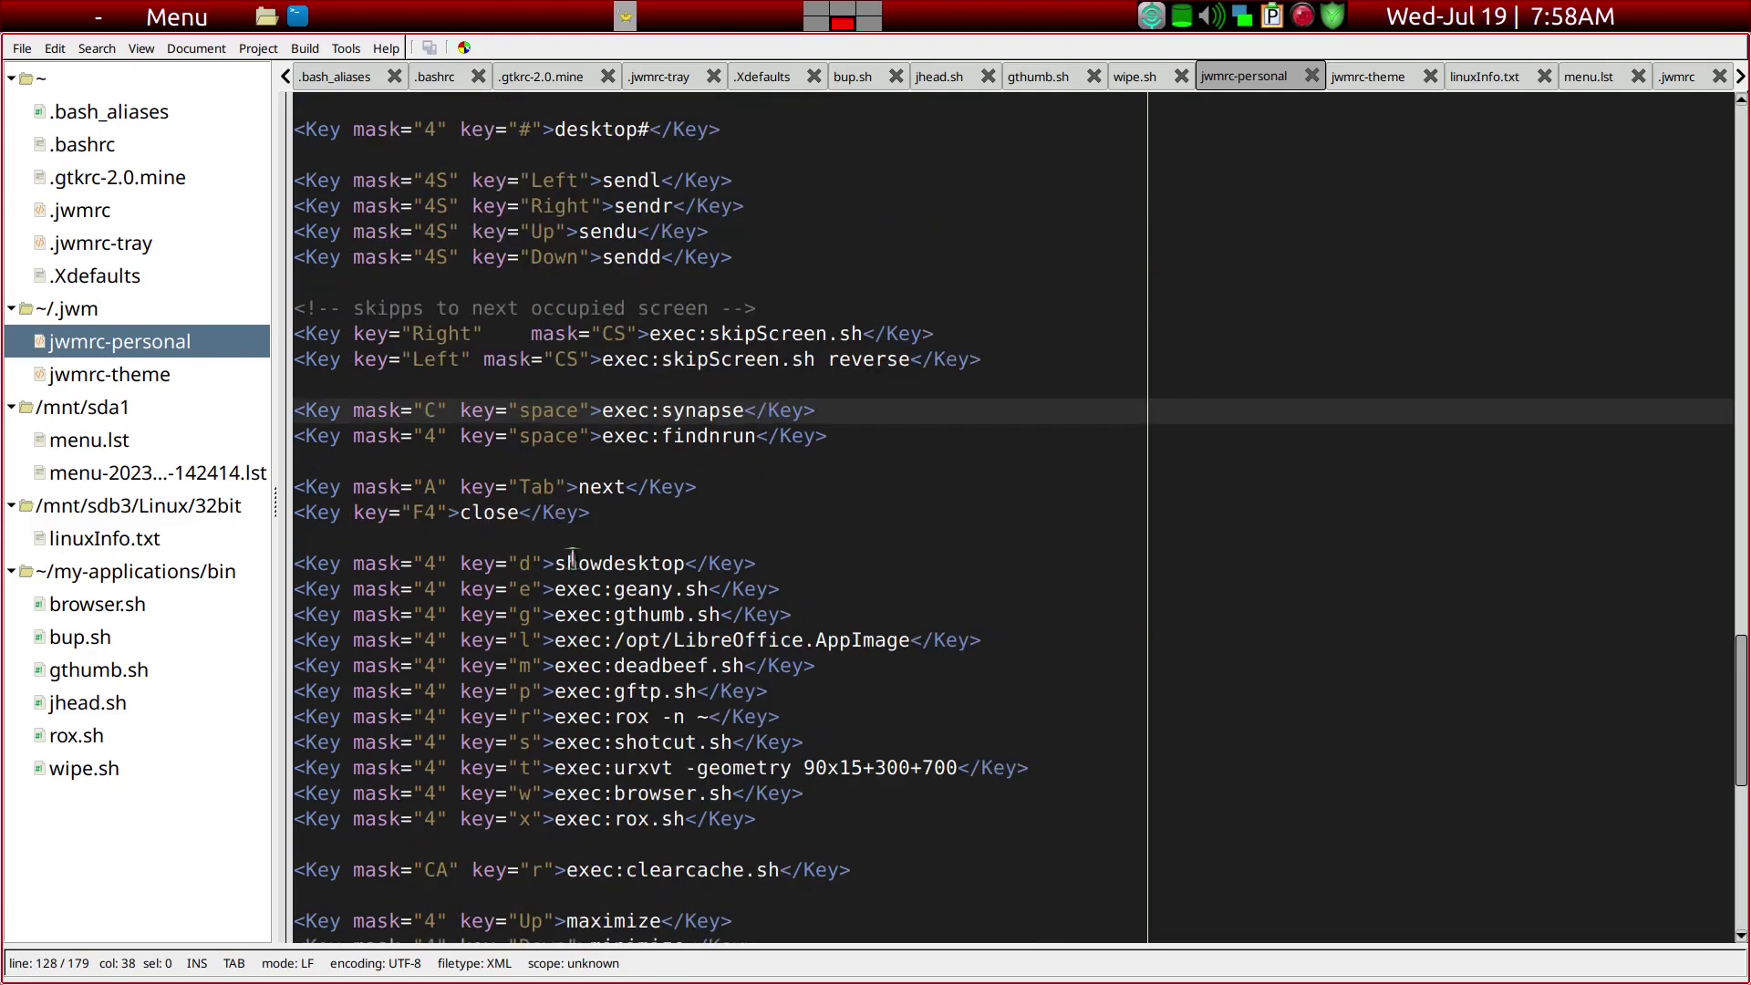
{"action": "scroll", "coordinate": [565, 462], "scroll_direction": "up", "scroll_amount": 5}
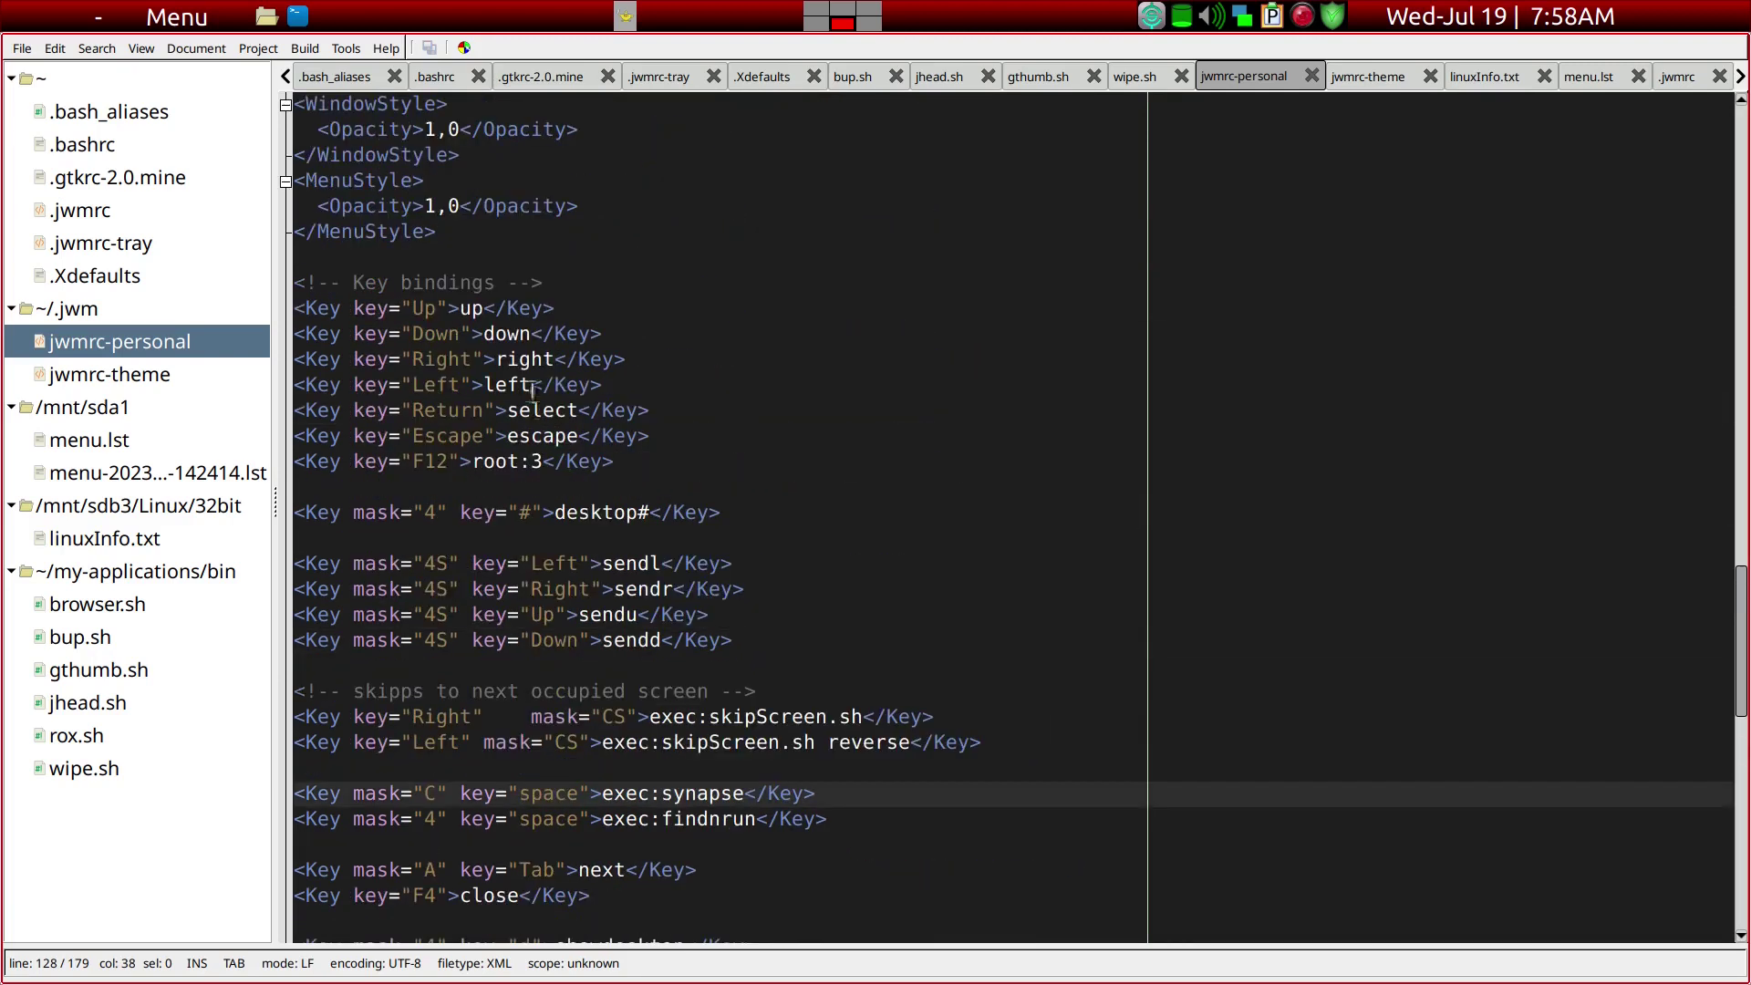
{"action": "scroll", "coordinate": [580, 477], "scroll_direction": "down", "scroll_amount": 2}
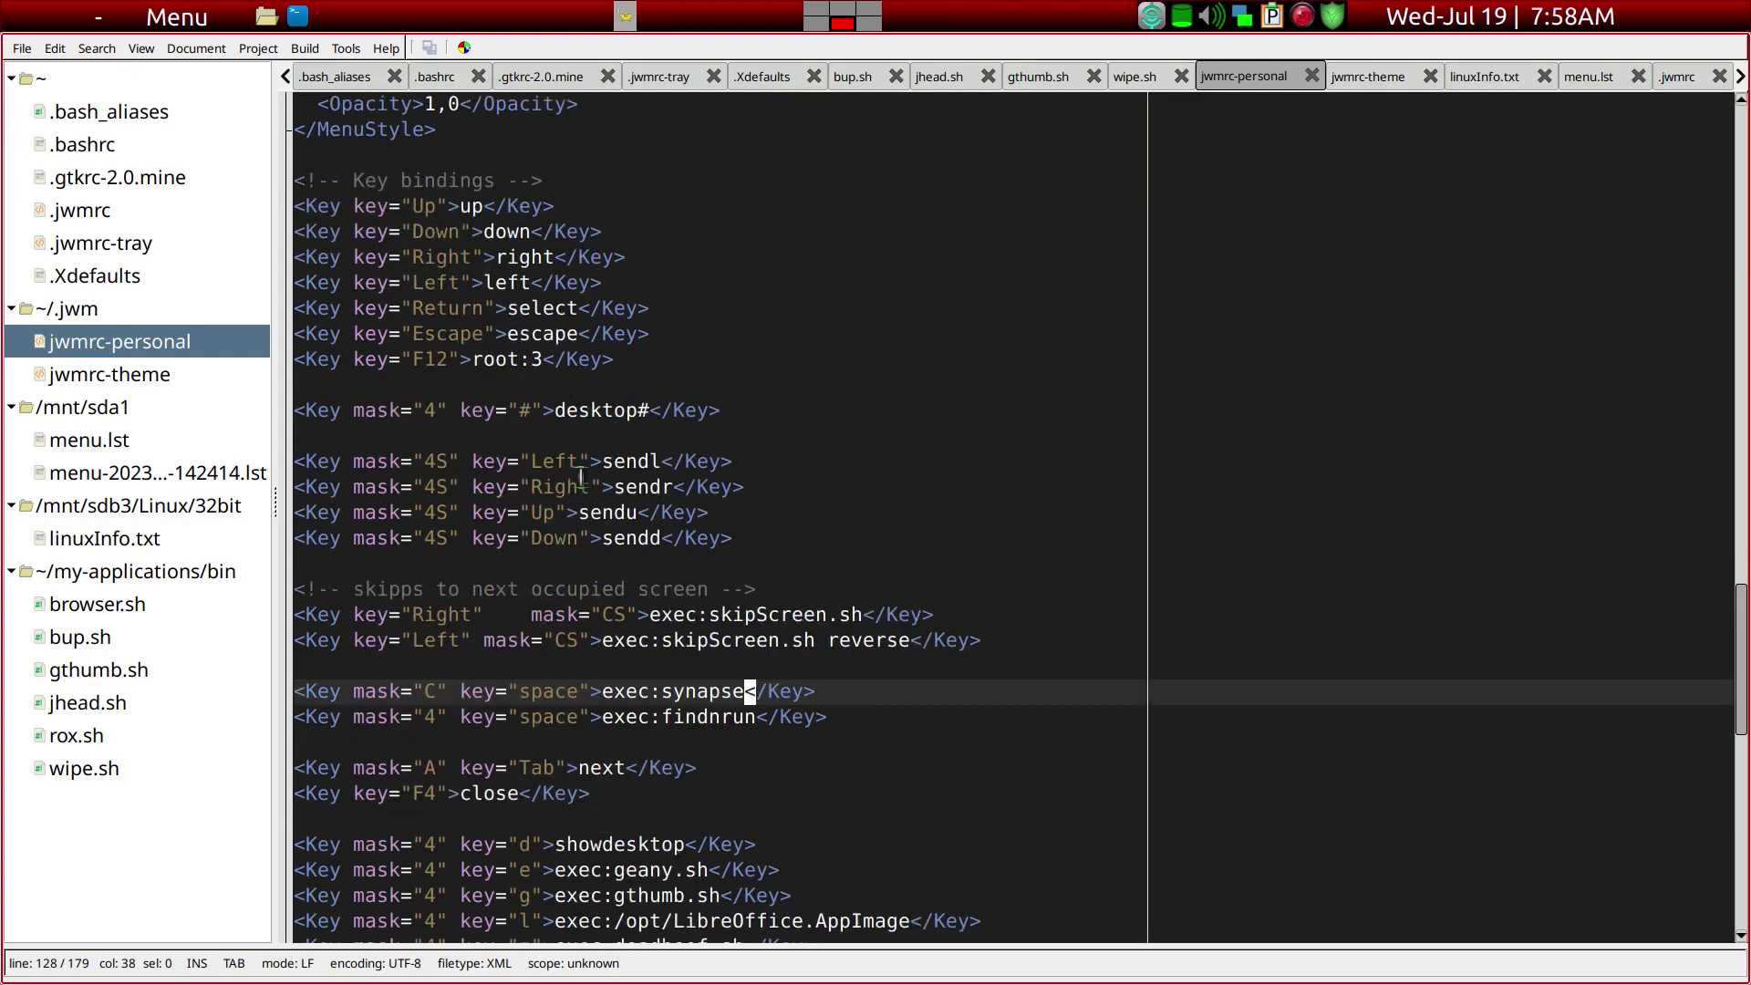
{"action": "scroll", "coordinate": [588, 539], "scroll_direction": "down", "scroll_amount": 2}
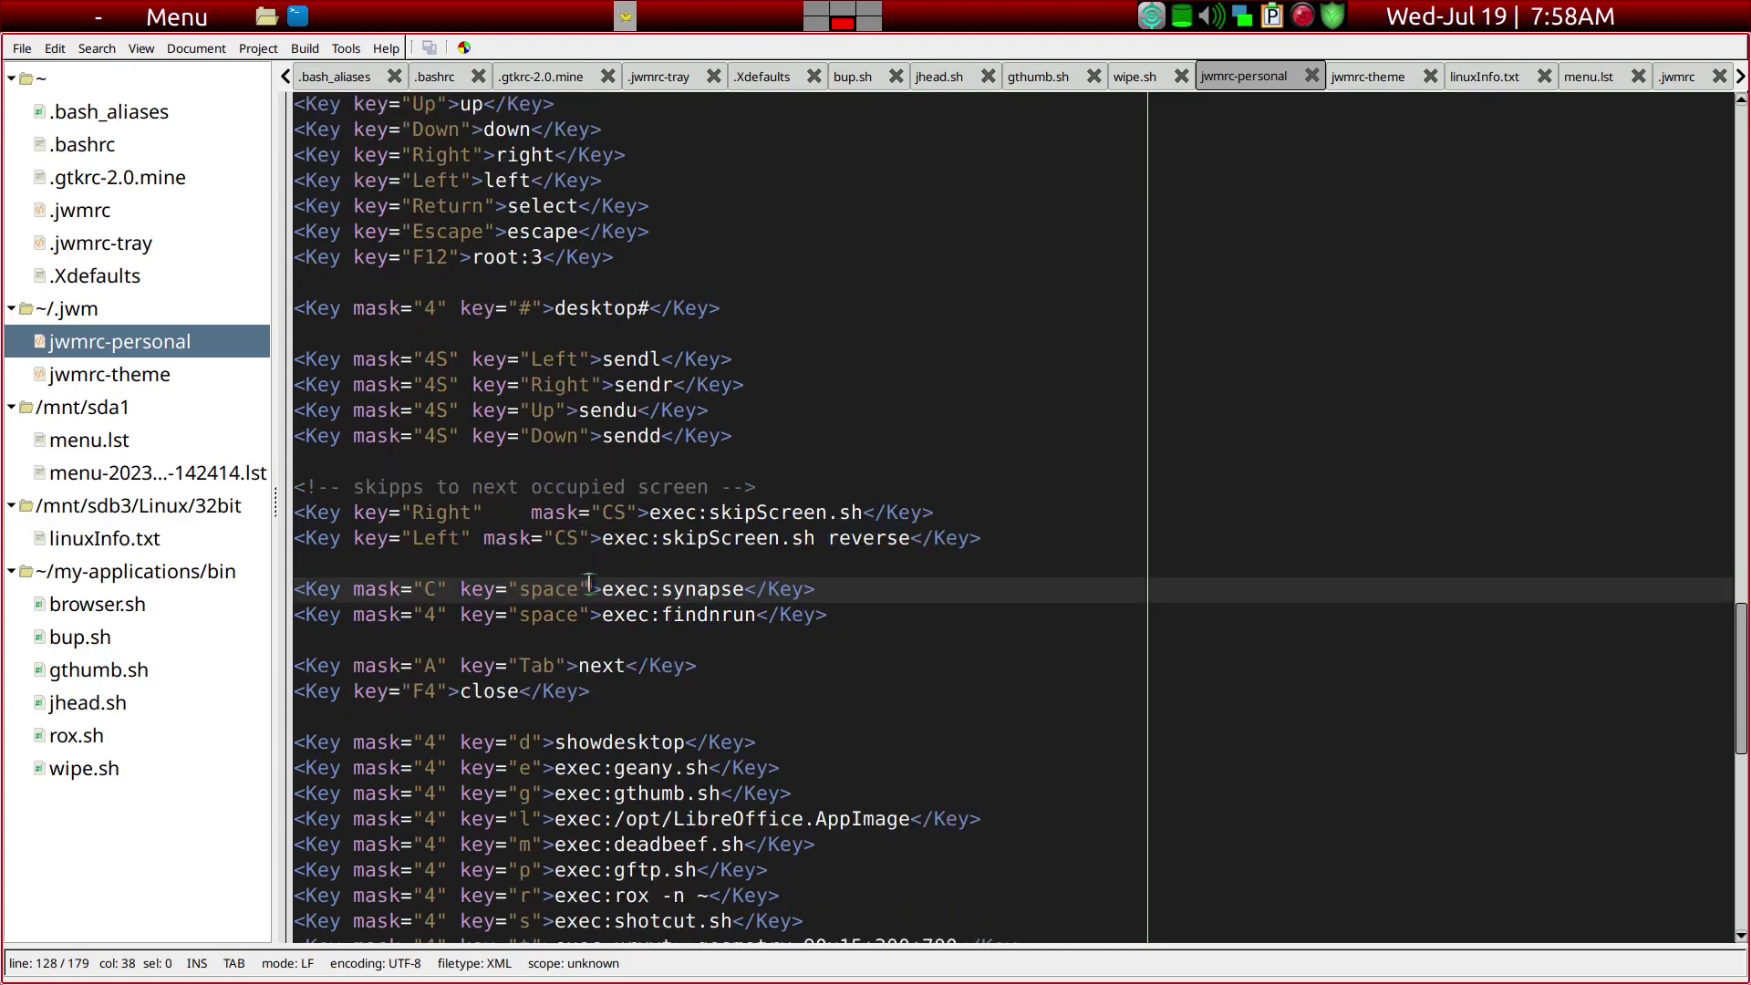
{"action": "scroll", "coordinate": [588, 583], "scroll_direction": "down", "scroll_amount": 4}
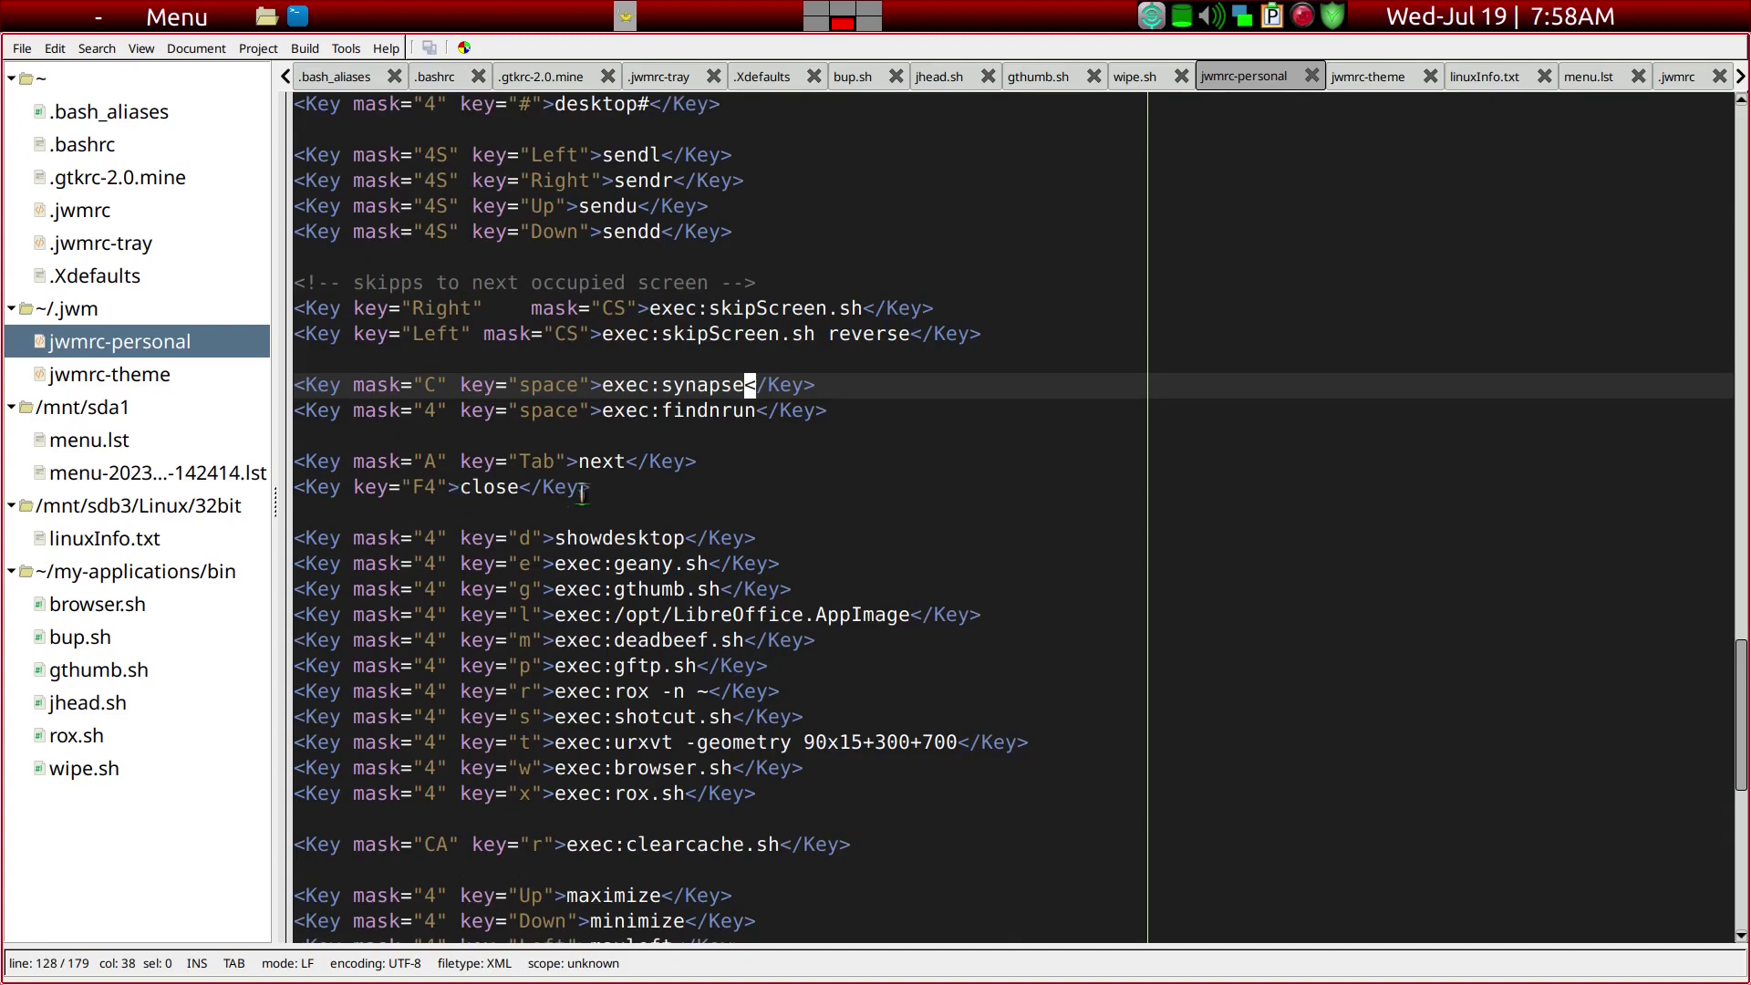
{"action": "left_click_drag", "start_coordinate": [602, 489], "coordinate": [586, 488]}
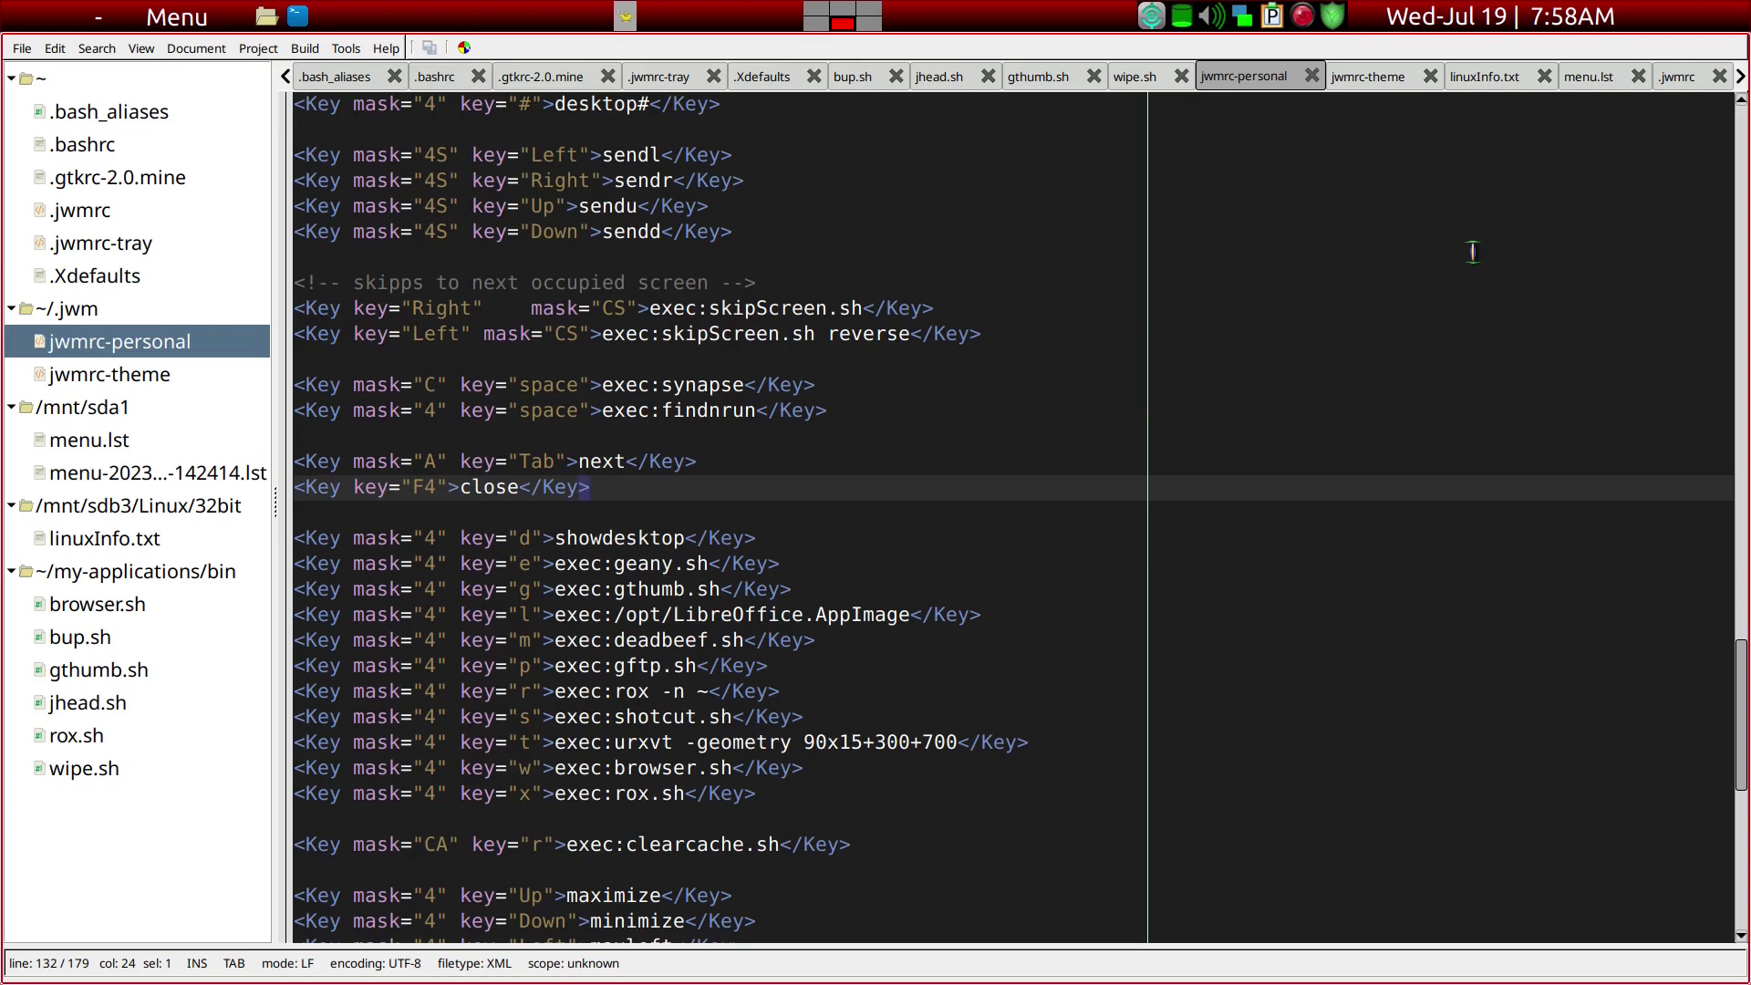
{"action": "key", "text": "F4"}
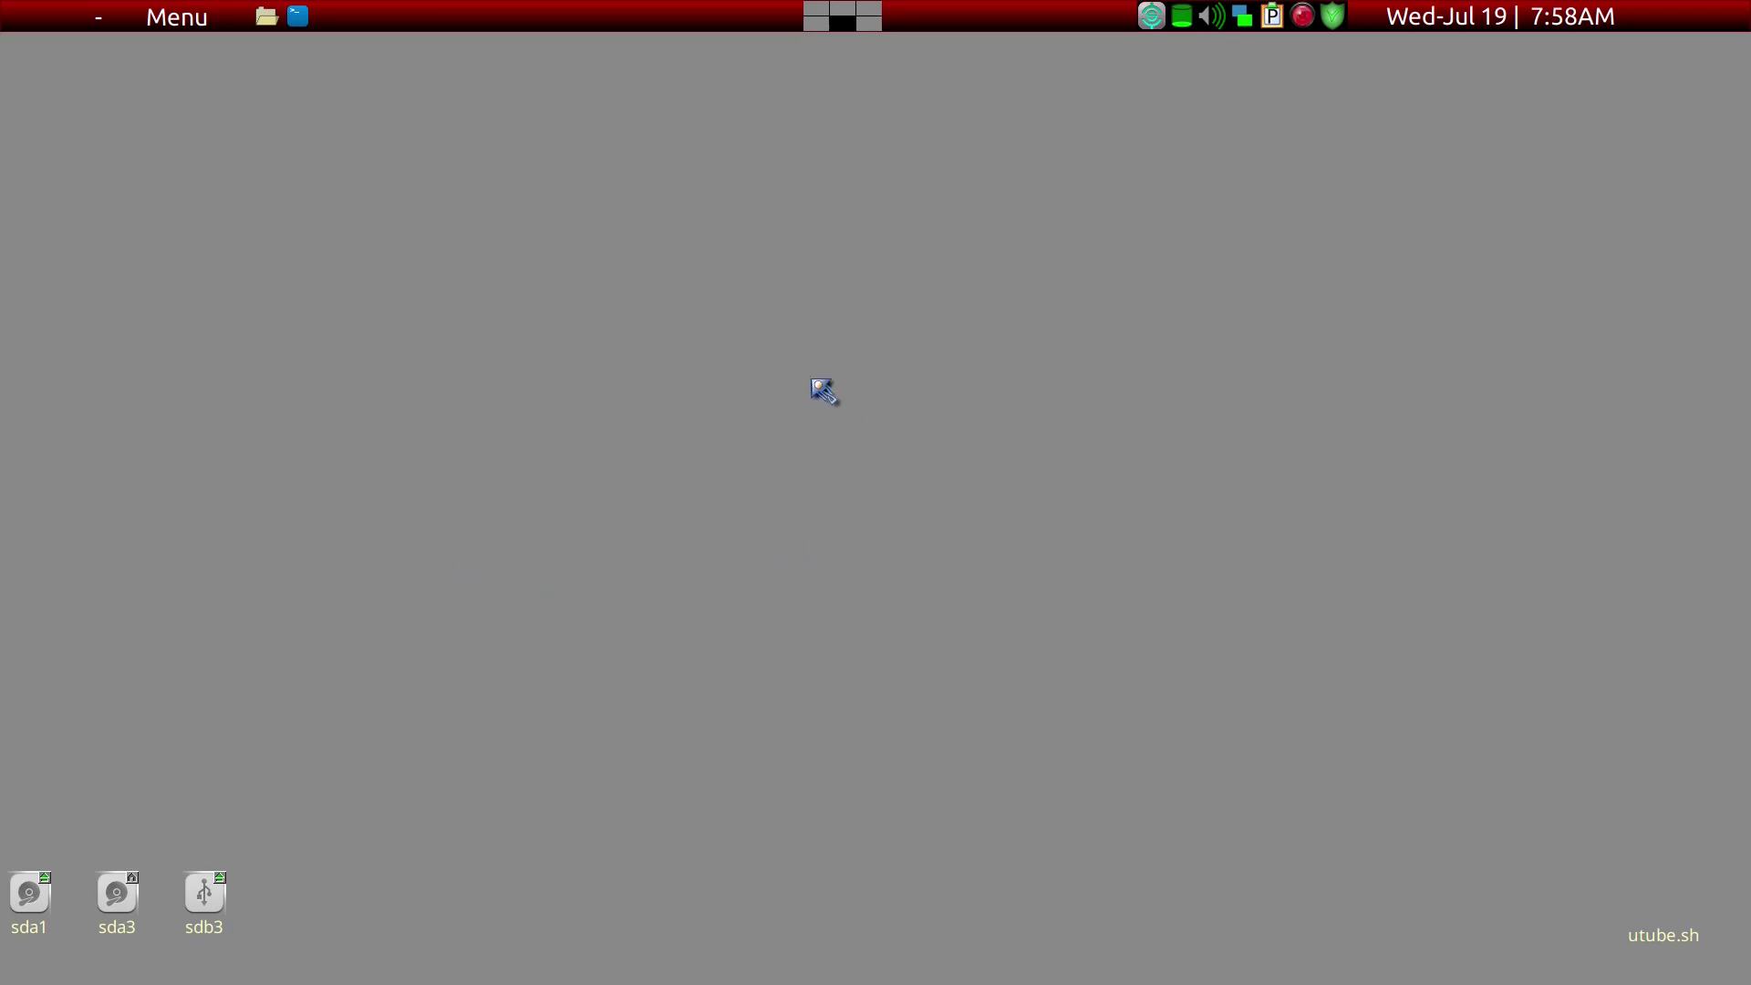
{"action": "left_click", "coordinate": [1311, 13]}
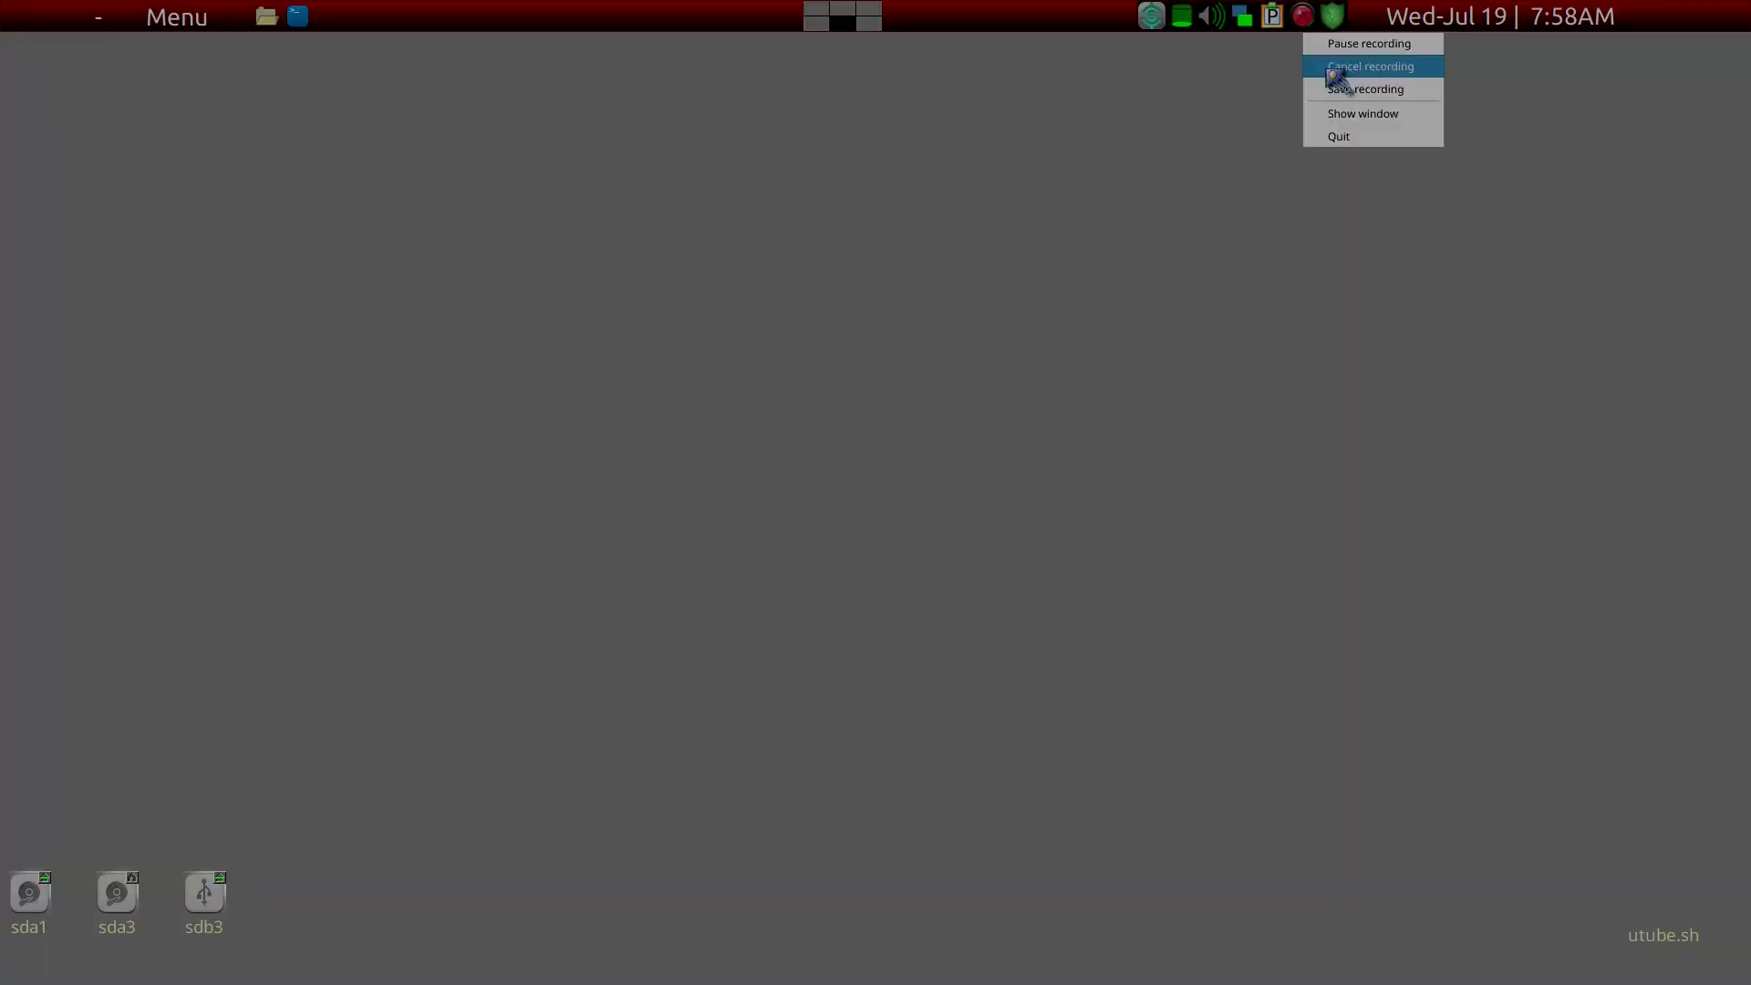